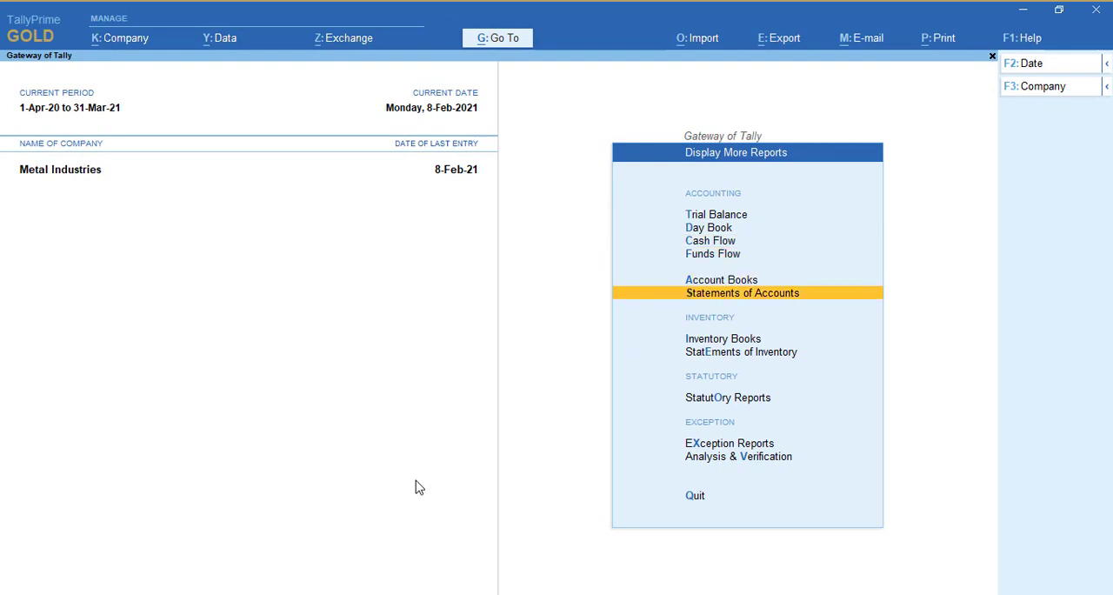
Open the list of GST reports within the statutory reports
key("Up")
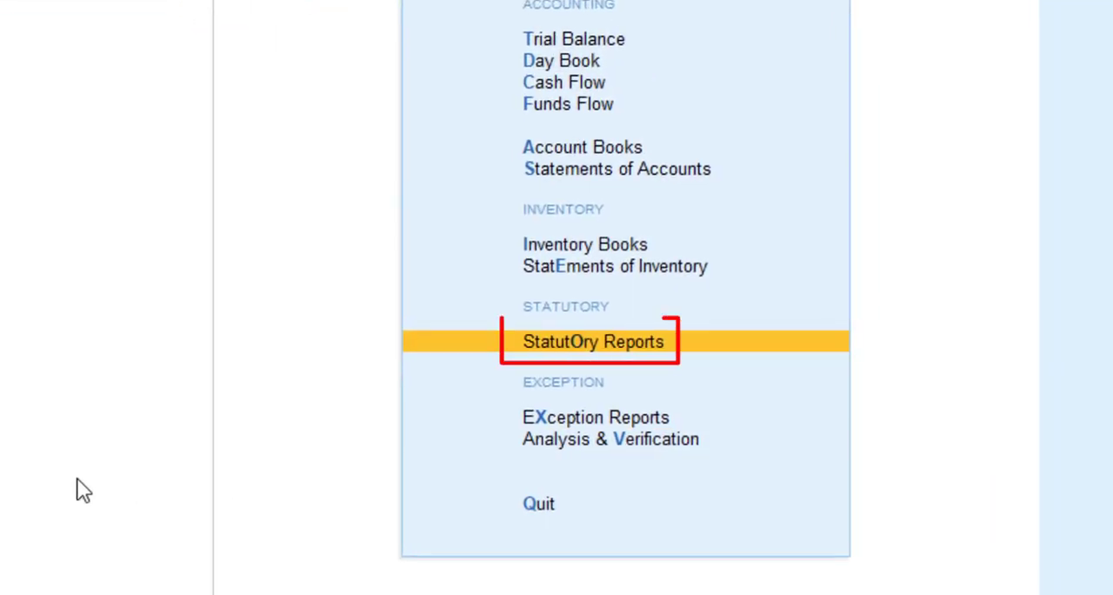
key("Return")
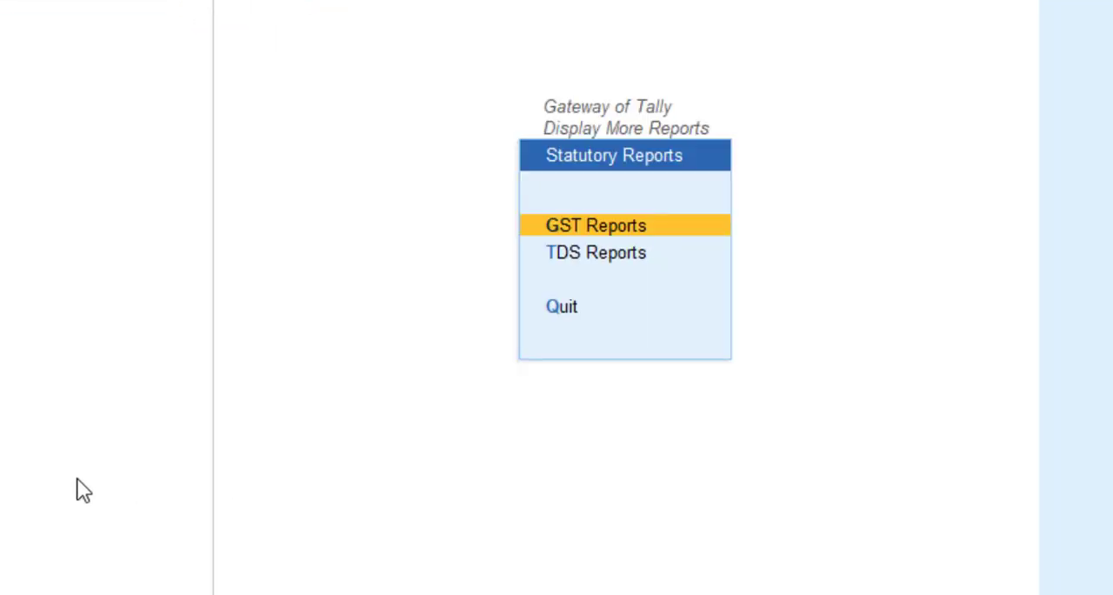
key("Return")
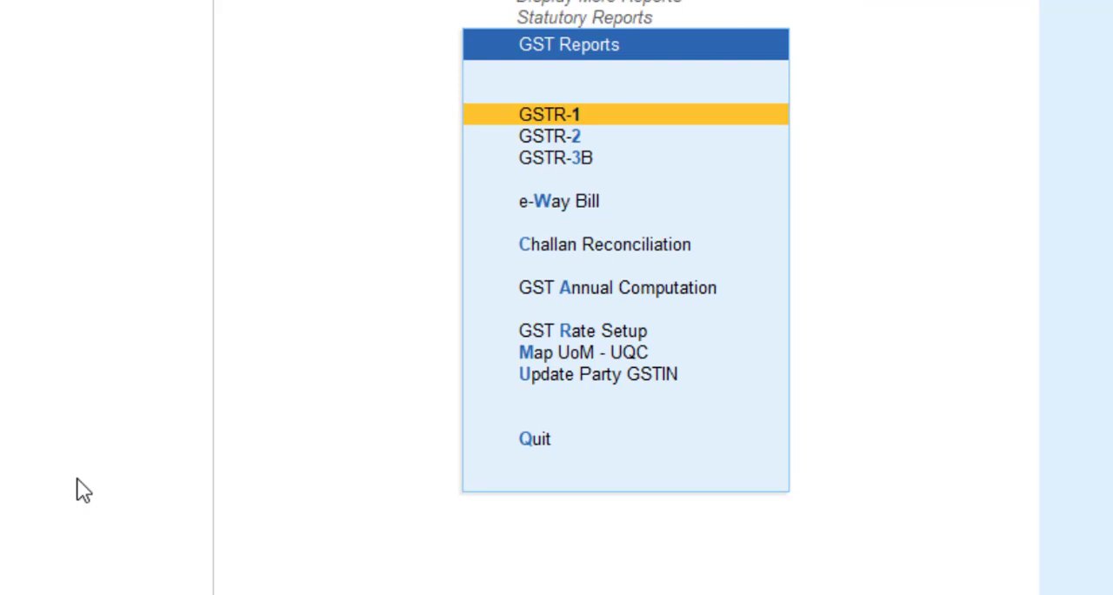
Look over the GSTR-1, GSTR-2 and GSTR-3B entries in the list of GST reports
key("Down")
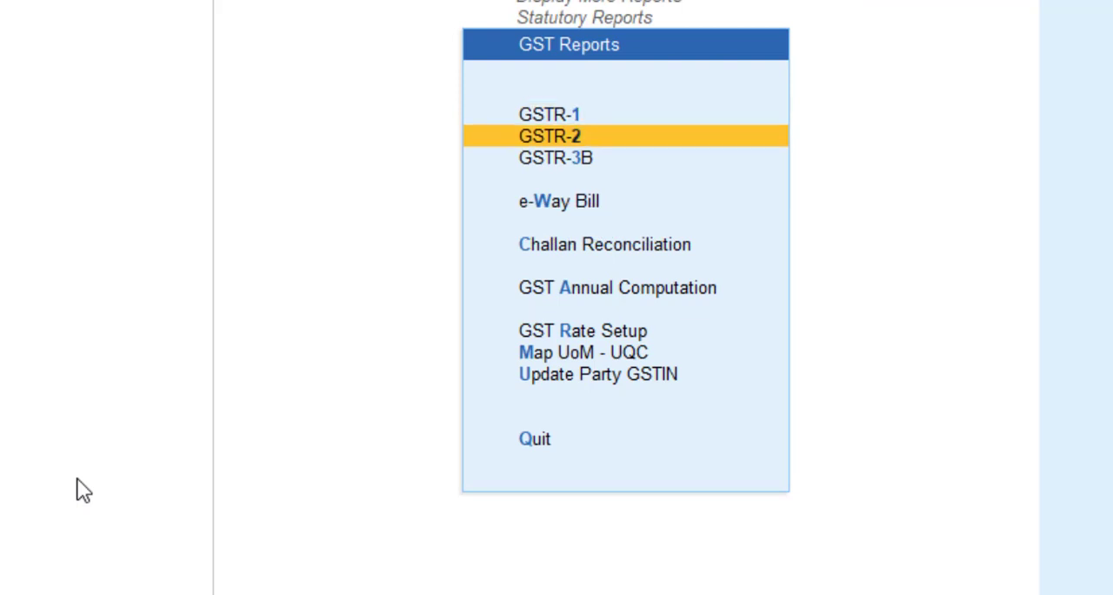
key("Down")
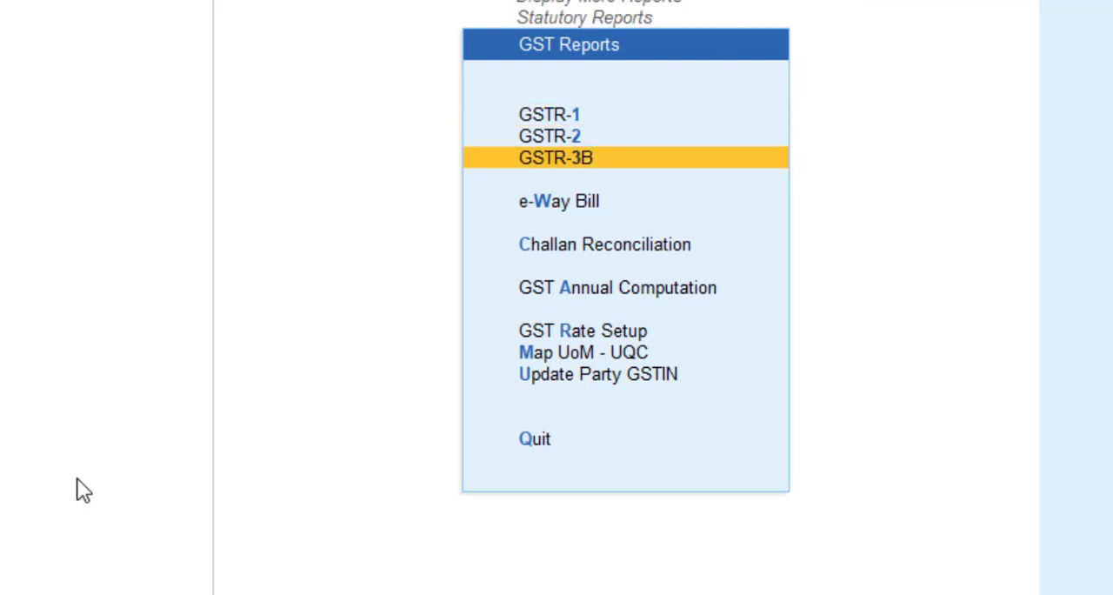
key("Up")
key("Up")
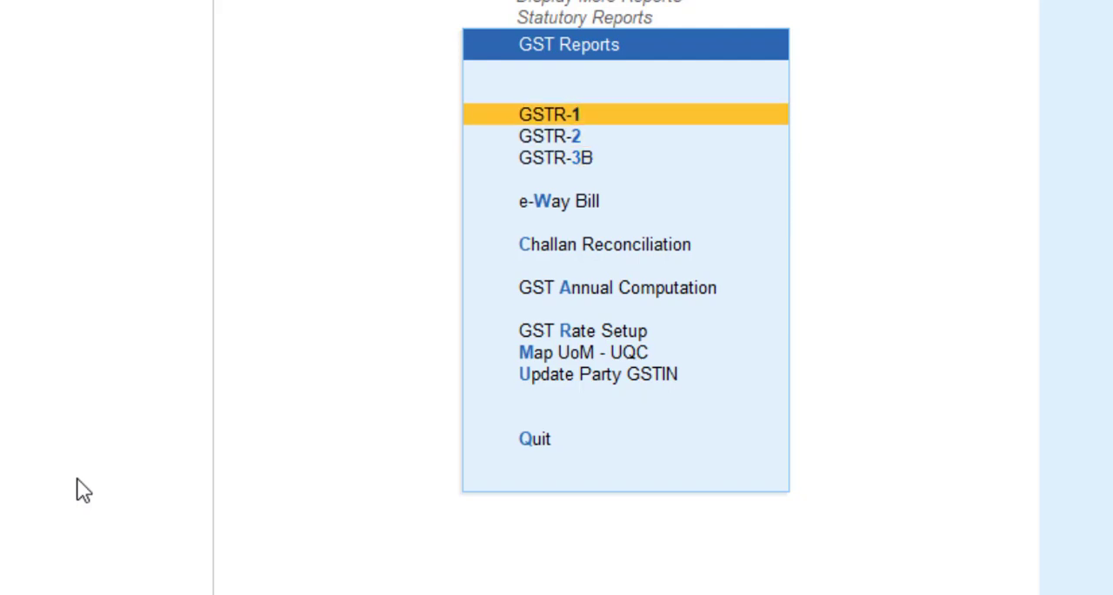
key("Down")
key("Down")
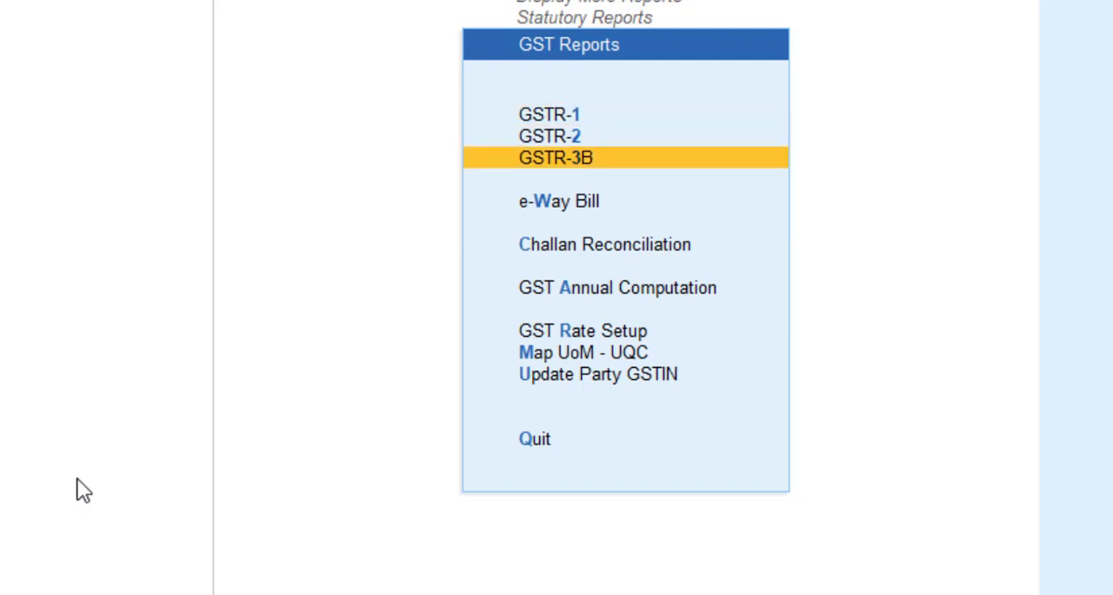
key("Up")
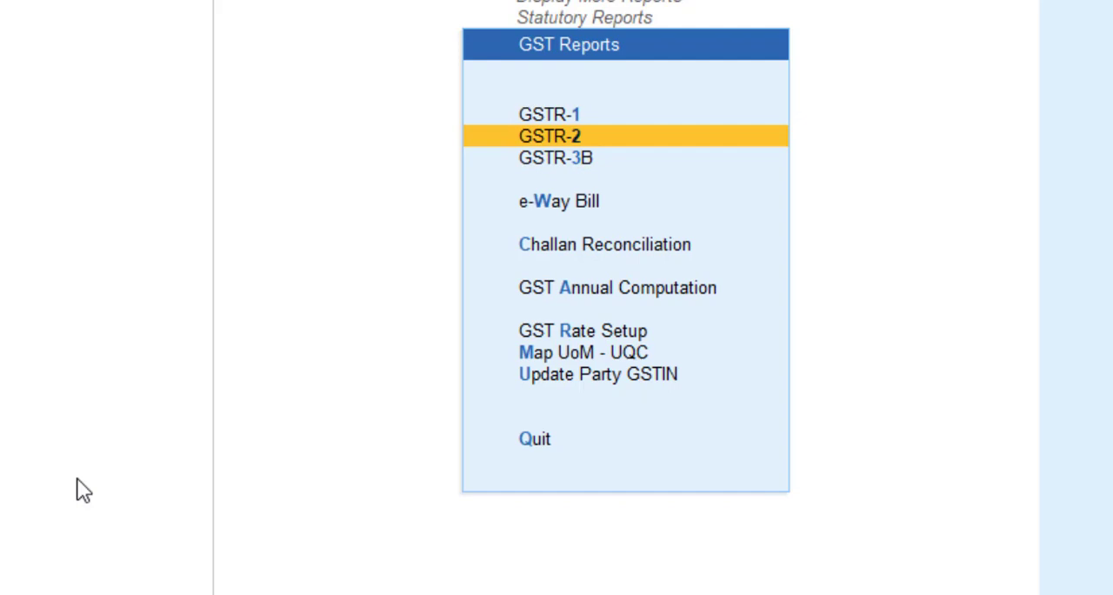
key("Up")
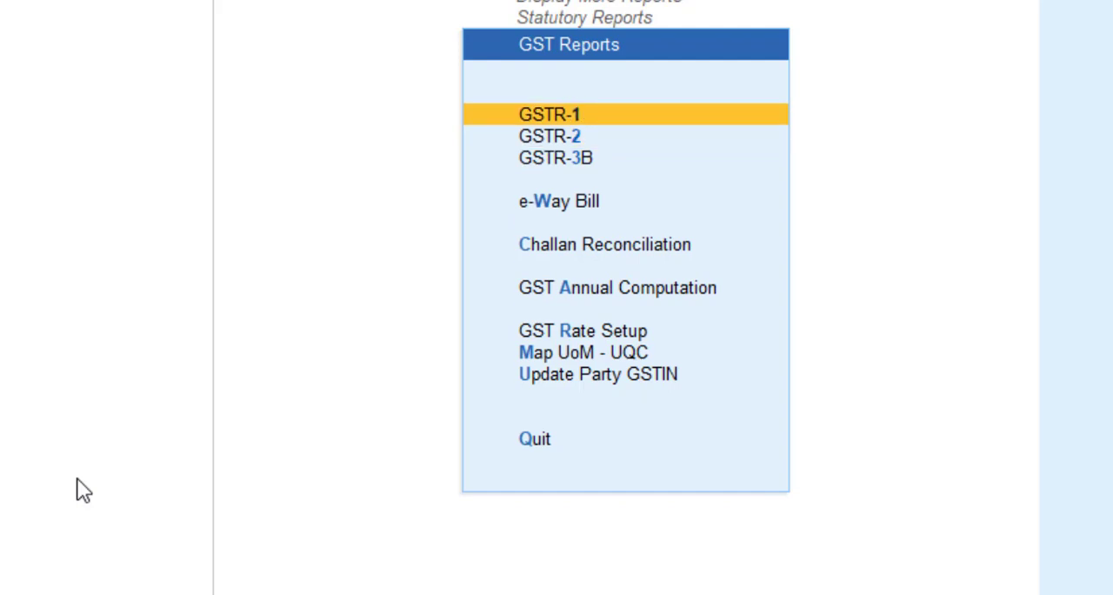
key("Down")
key("Down")
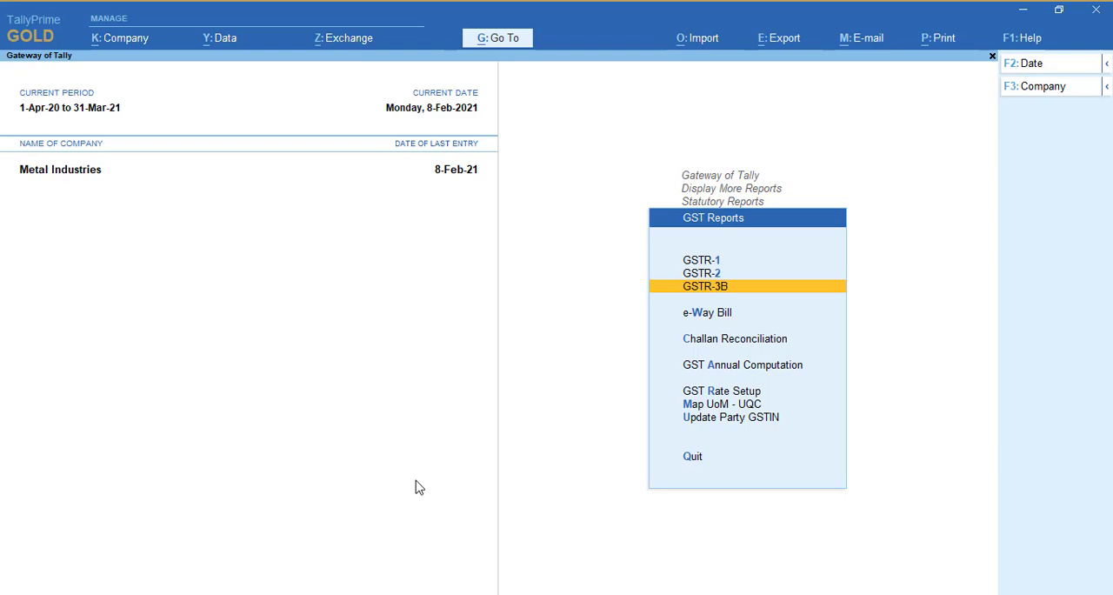
Leave the GST reports and return to the Gateway of Tally
key("Escape")
key("Escape")
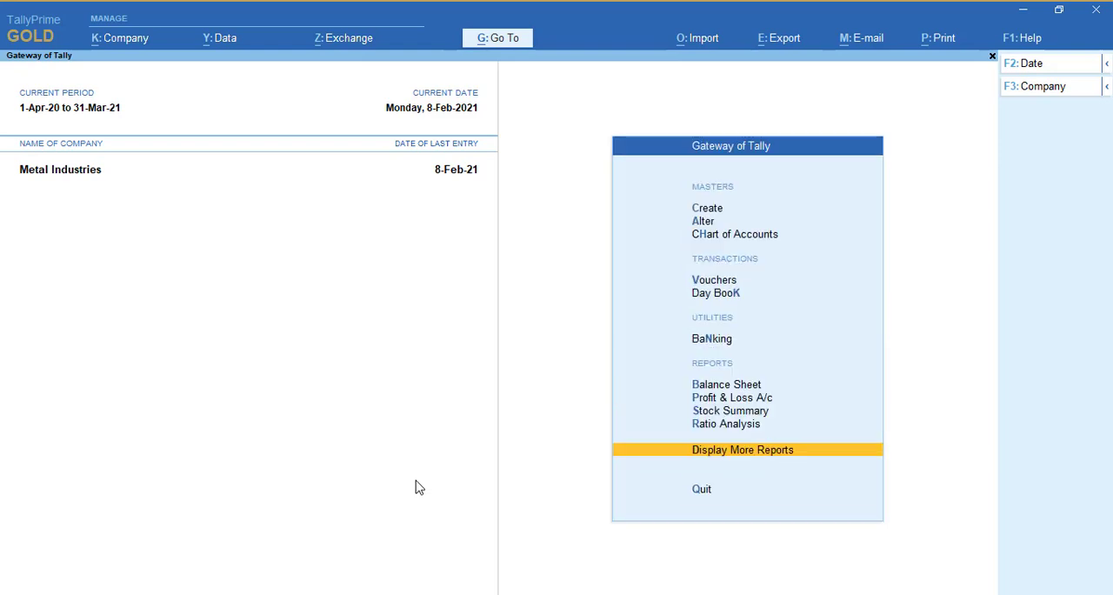
key("Escape")
key("Escape")
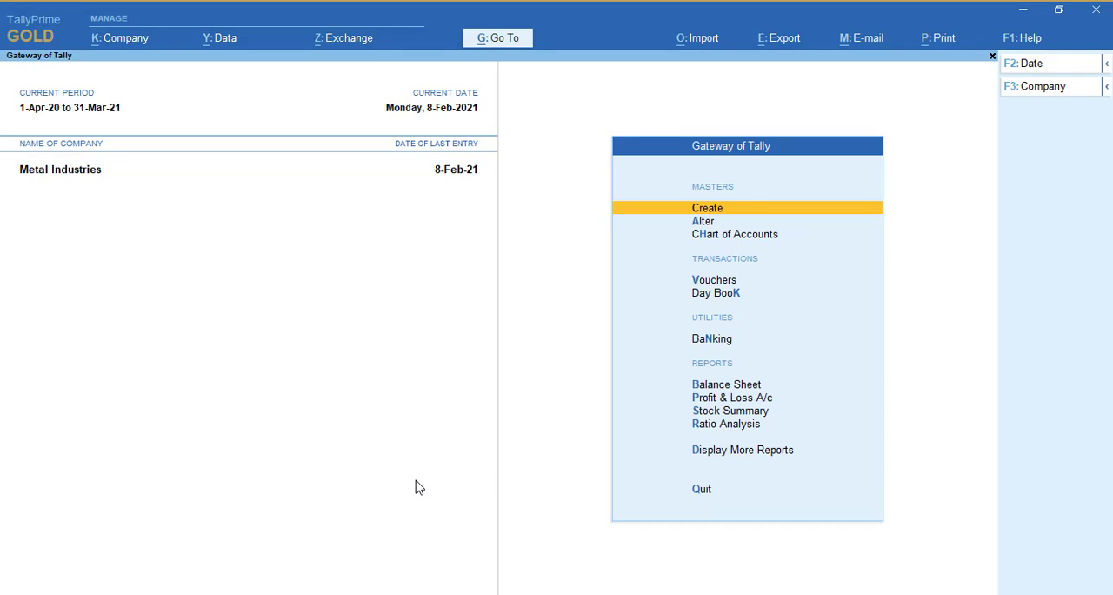
key("Down")
key("Down")
key("Down")
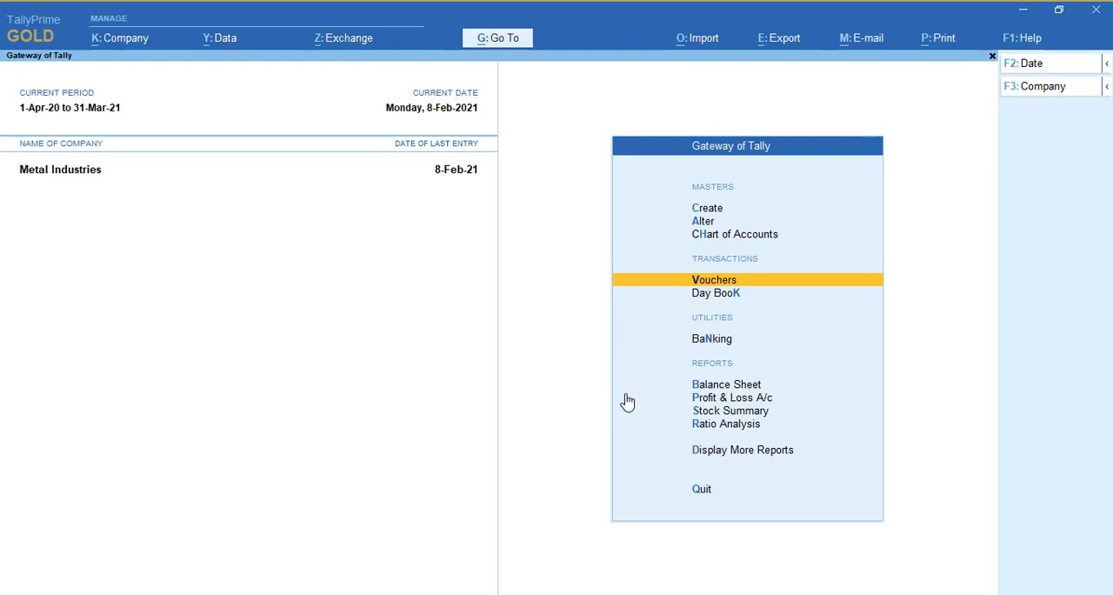
Open the GSTR-1 report from the statutory GST reports and select the Uncertain Transactions (Corrections needed) row
key("d")
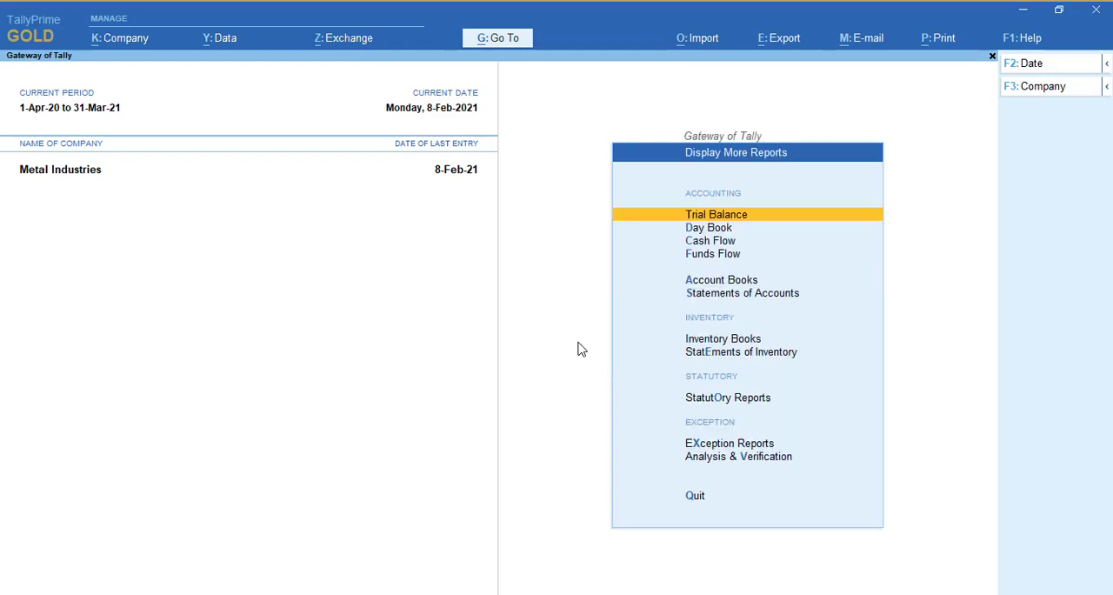
key("o")
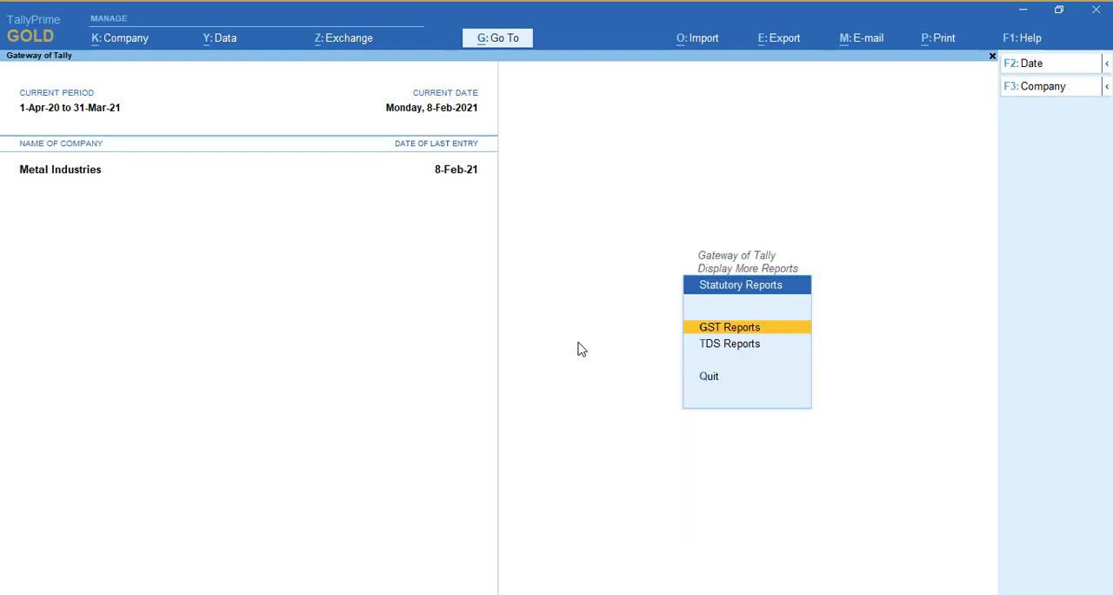
key("g")
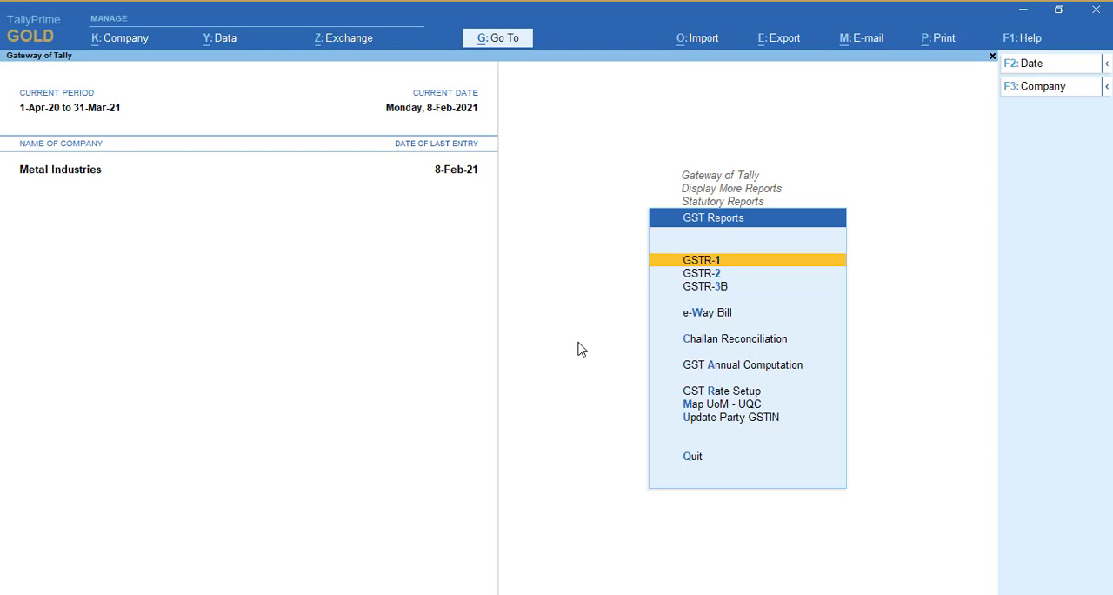
key("Down")
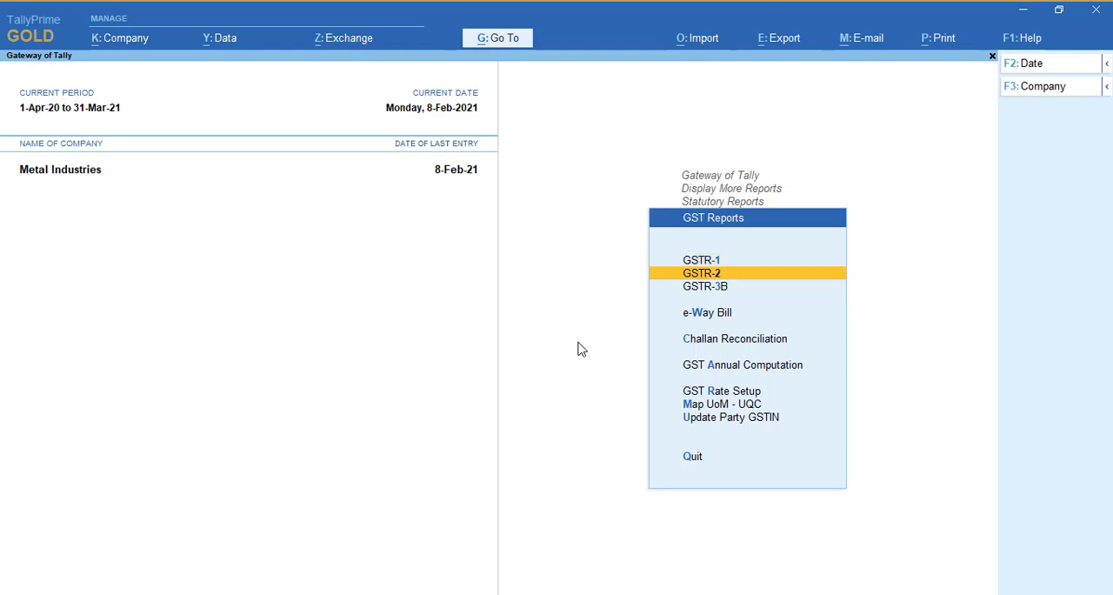
key("Up")
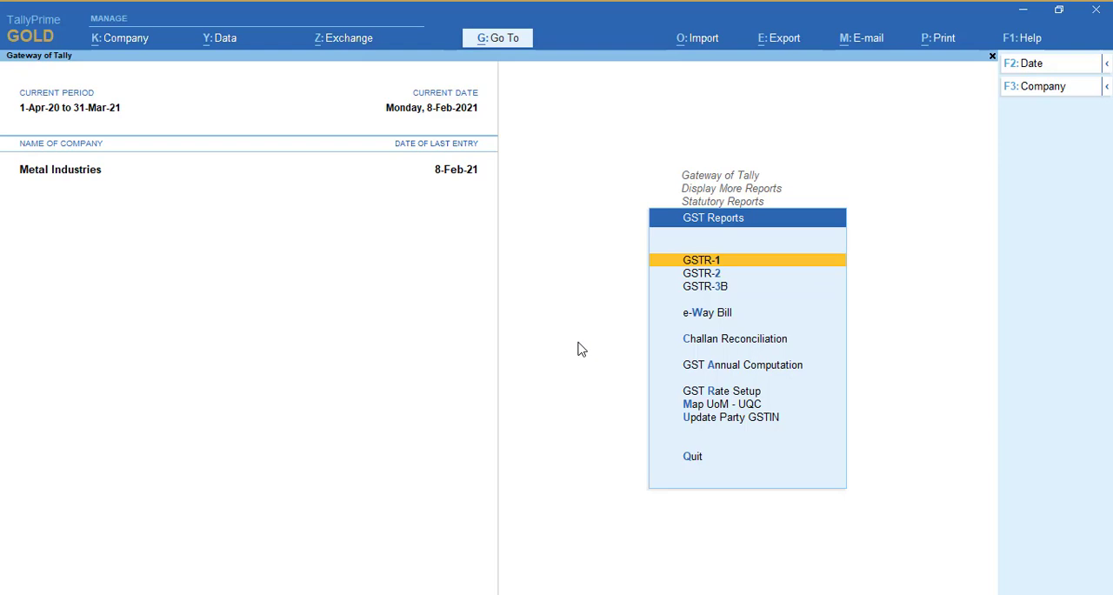
key("Return")
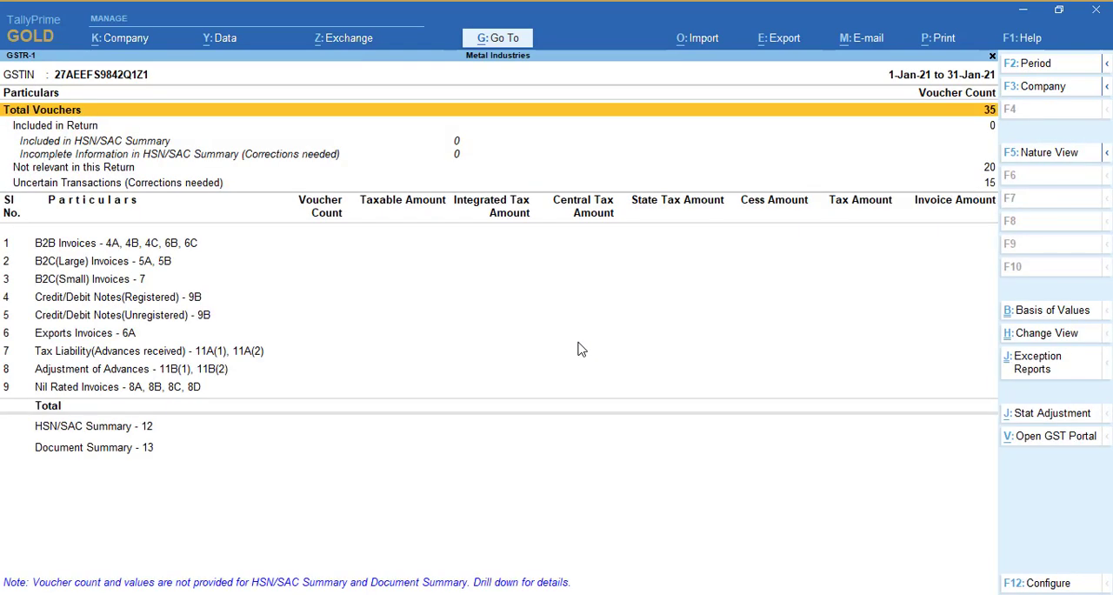
key("Down")
key("Down")
key("Down")
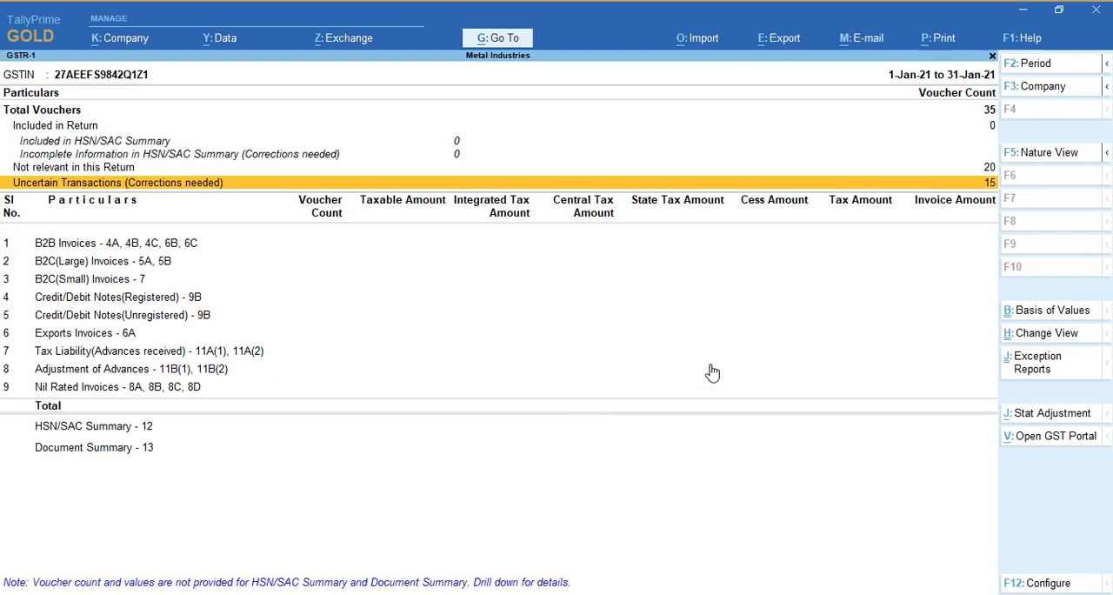
Change the GSTR-1 report period to run from 1-12-2020 to 31-1-2021
key("alt+F2")
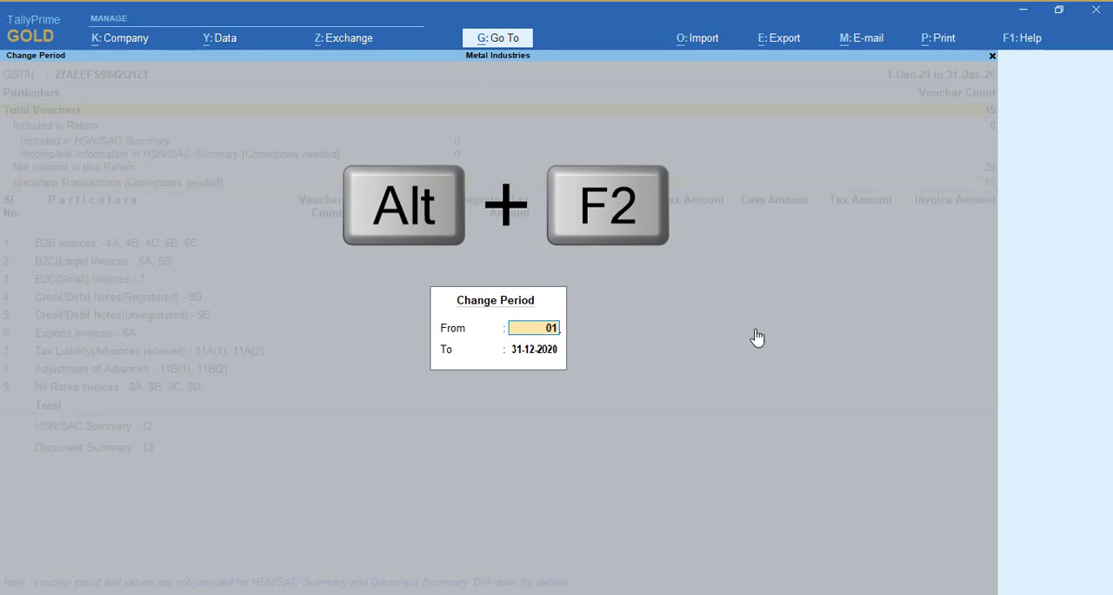
type(".12")
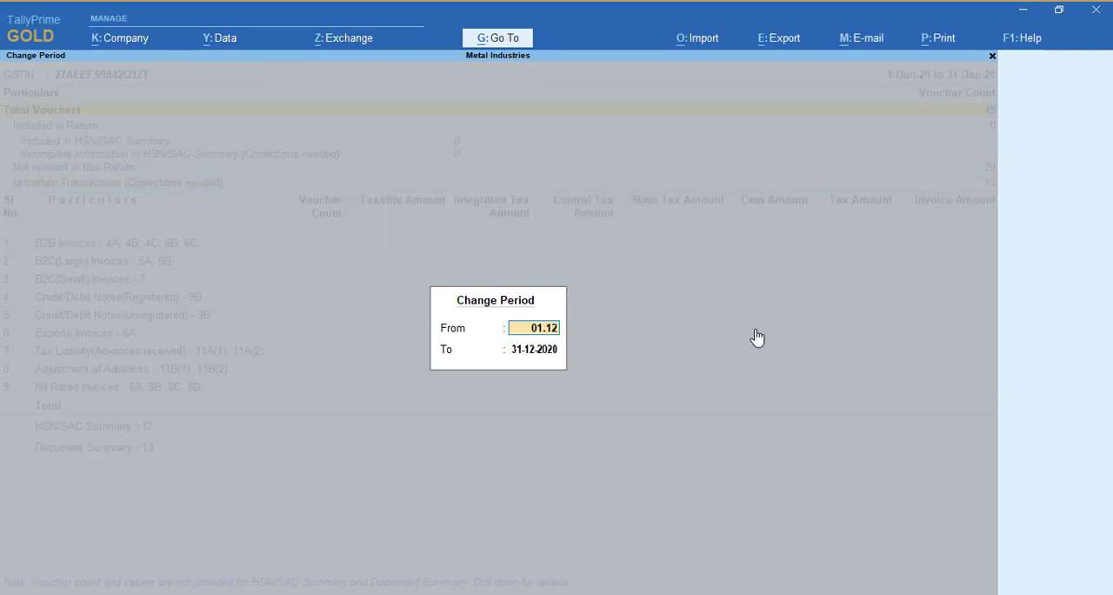
key("Return")
type("31.")
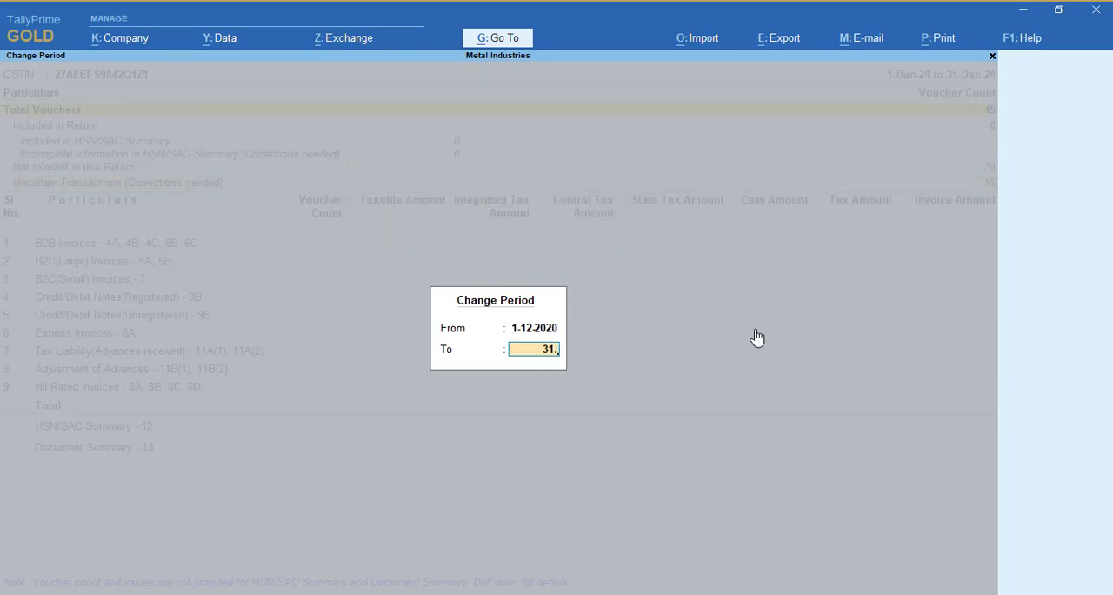
type("1")
key("Return")
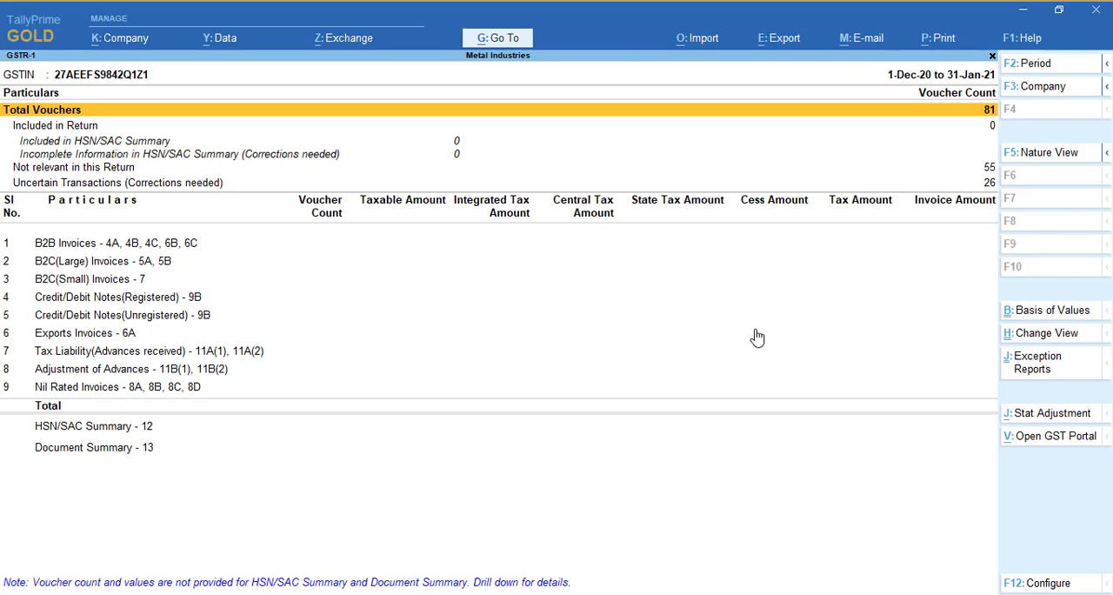
Open the list of exceptions for the Uncertain Transactions (Corrections needed) in GSTR-1
key("Down")
key("Down")
key("Down")
key("Down")
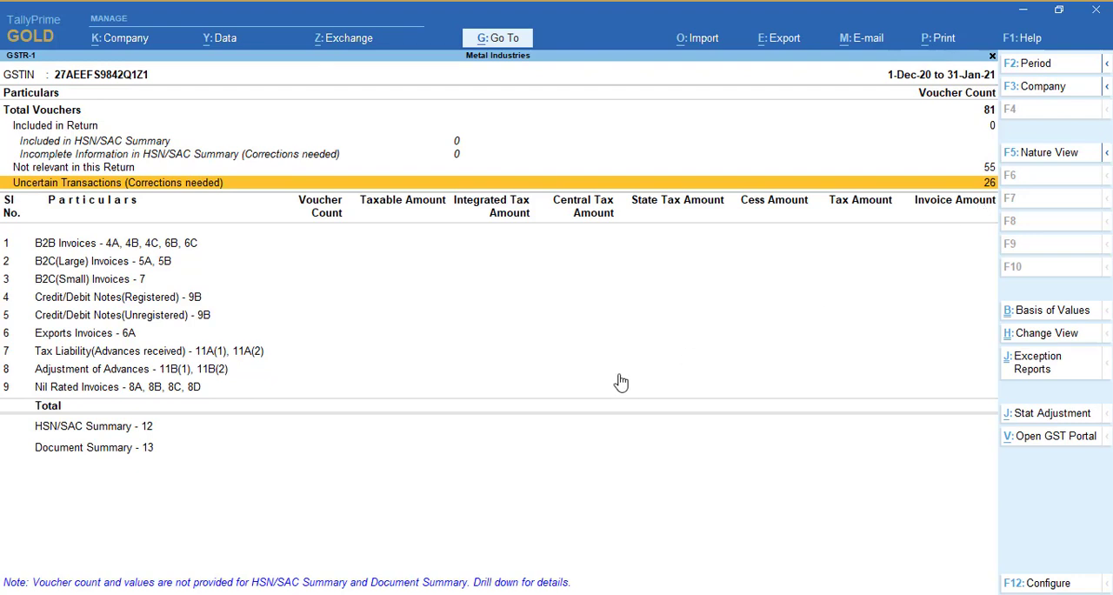
key("Return")
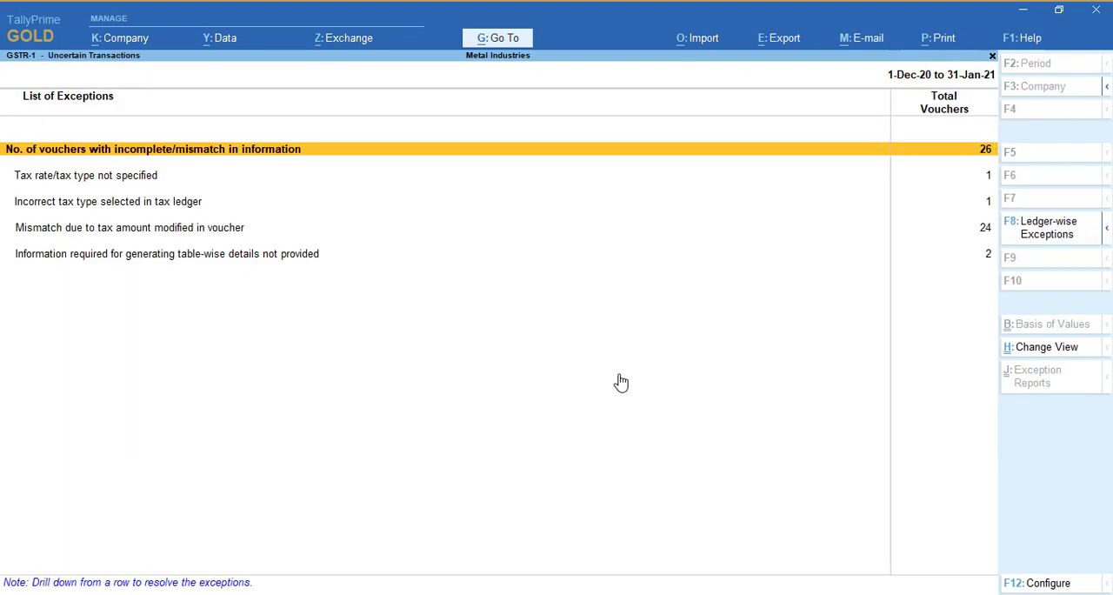
Inspect the voucher under the "Tax rate/tax type not specified" exception and return to the exceptions list without saving
key("Down")
key("Down")
key("Down")
key("Down")
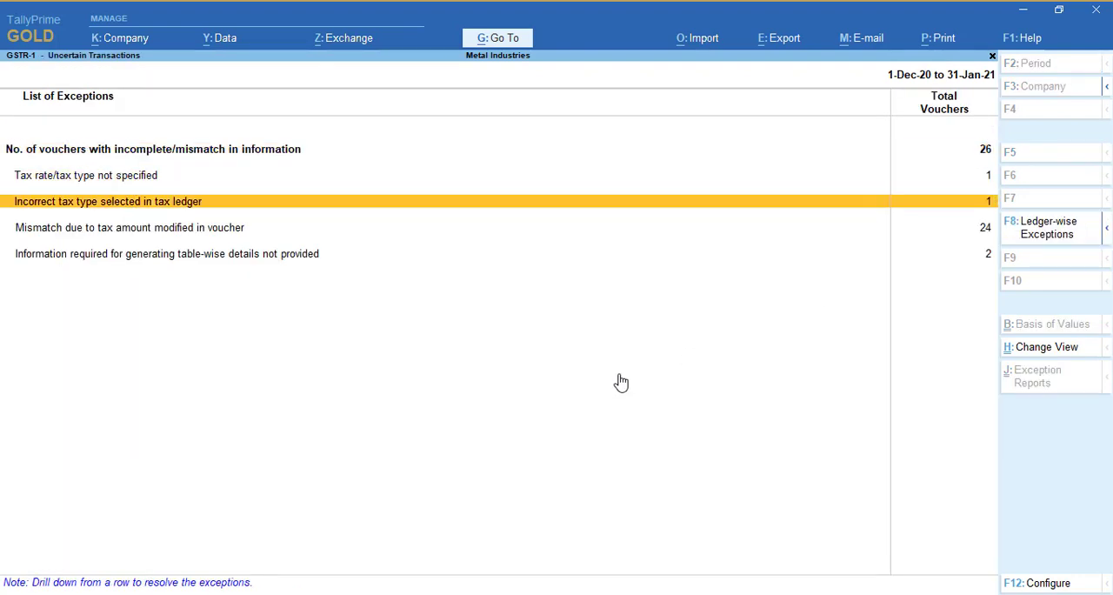
key("Up")
key("Up")
key("Up")
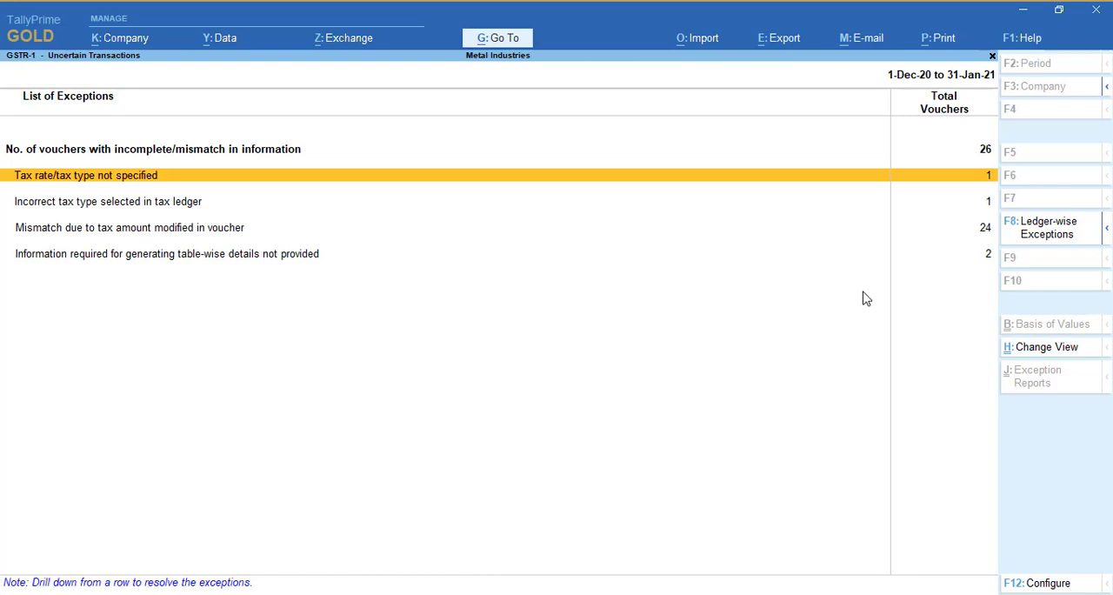
key("Return")
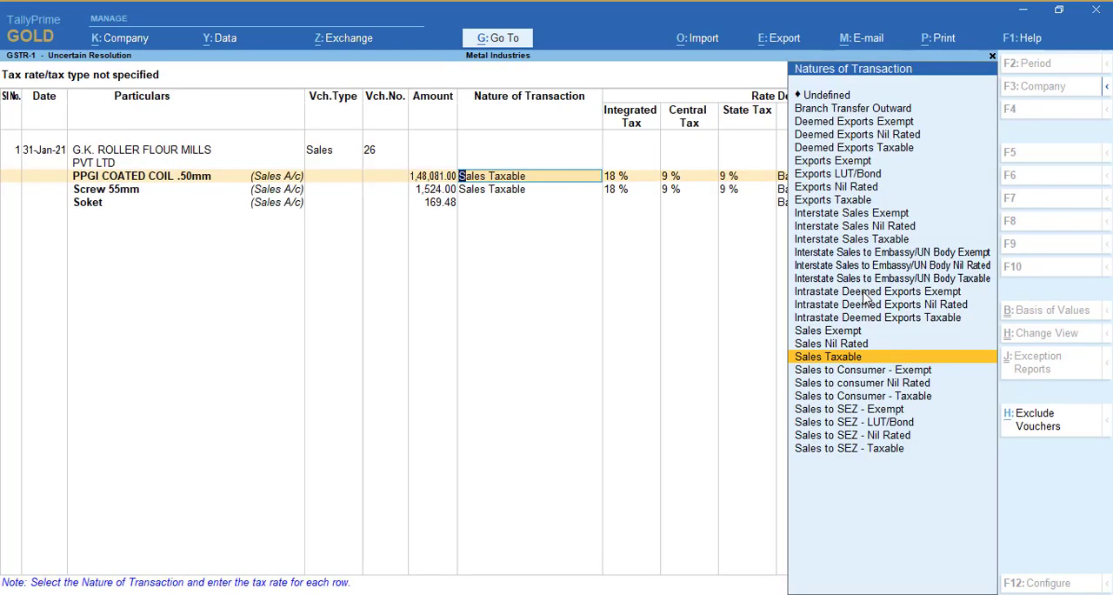
key("Return")
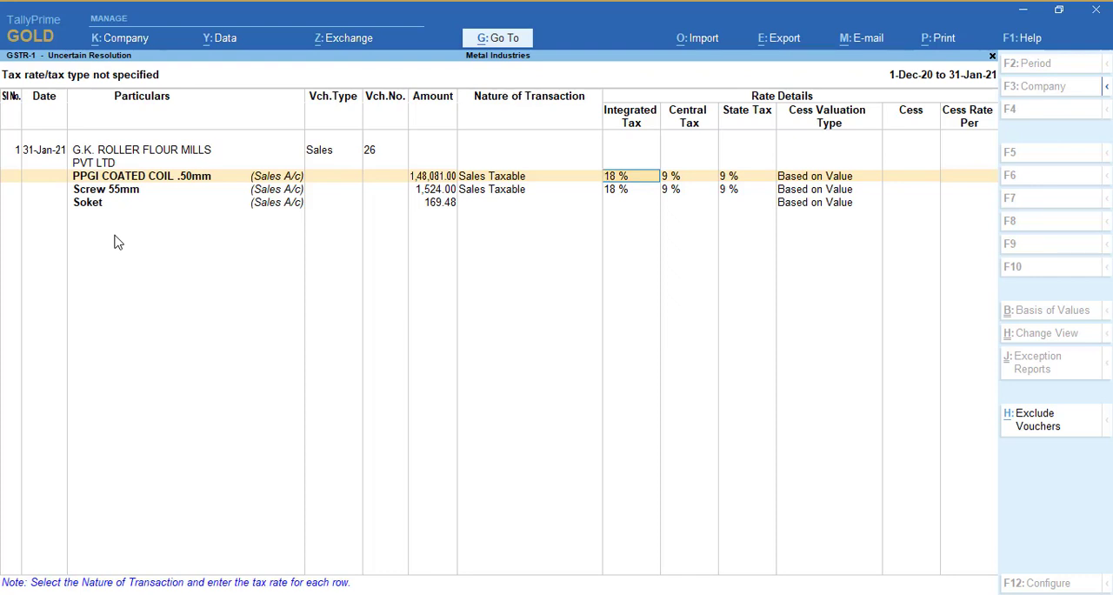
key("BackSpace")
key("Escape")
key("y")
View all vouchers with incomplete/mismatch in information and return to the exceptions list
key("Up")
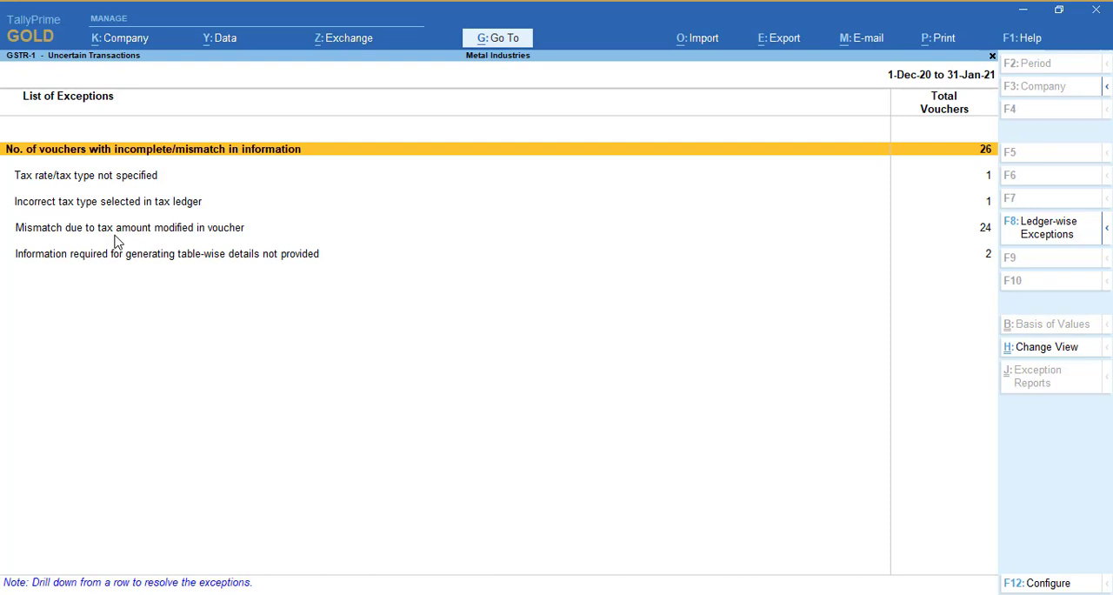
key("Return")
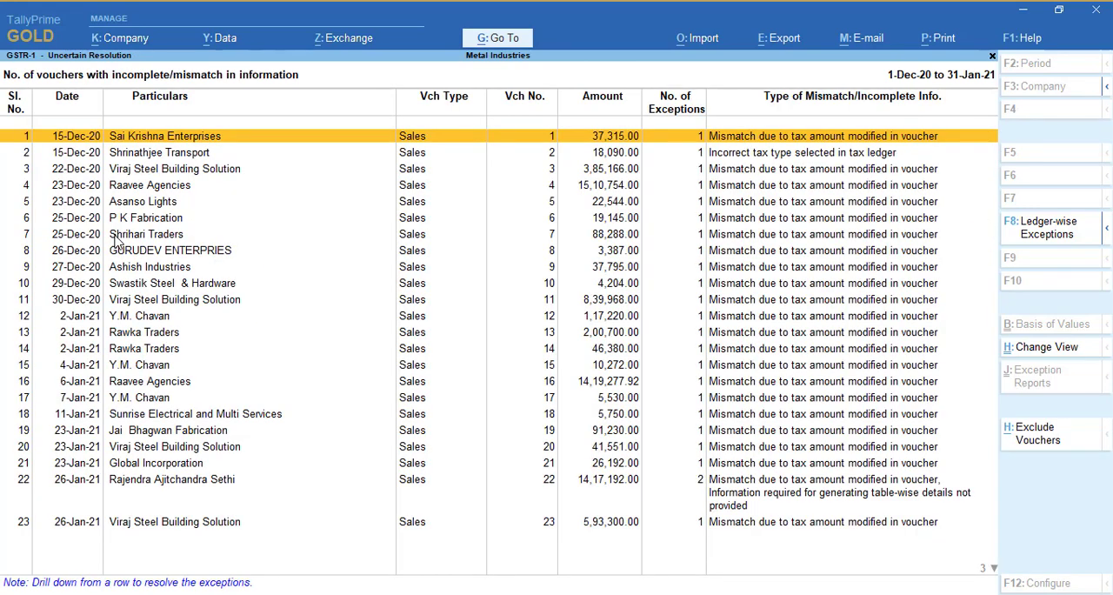
key("Escape")
Check which voucher falls under the "Tax rate/tax type not specified" exception and return to the exceptions list without saving
key("Down")
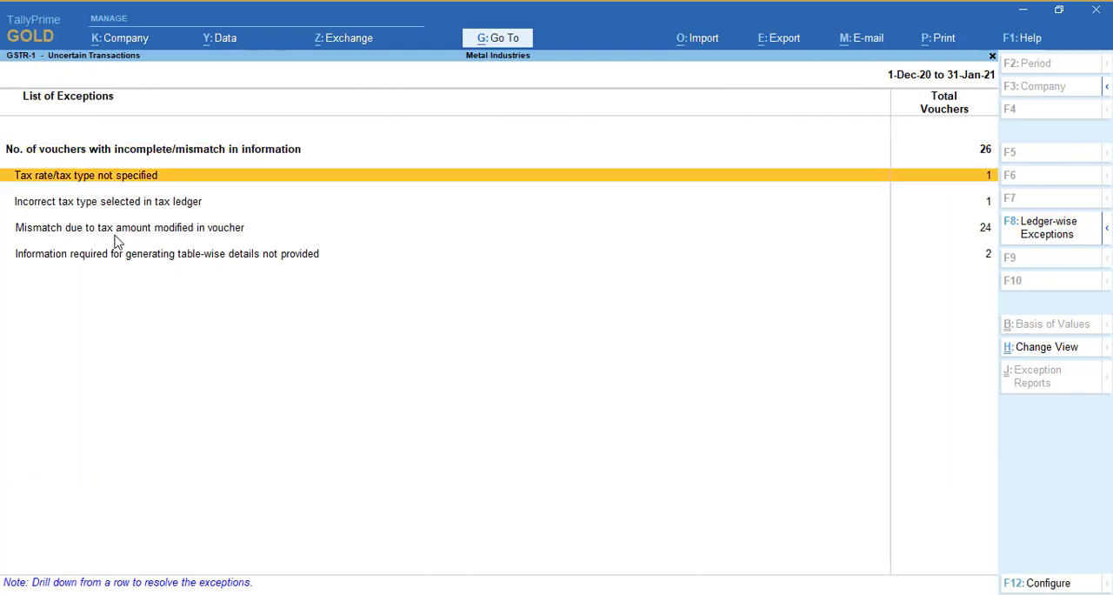
key("Return")
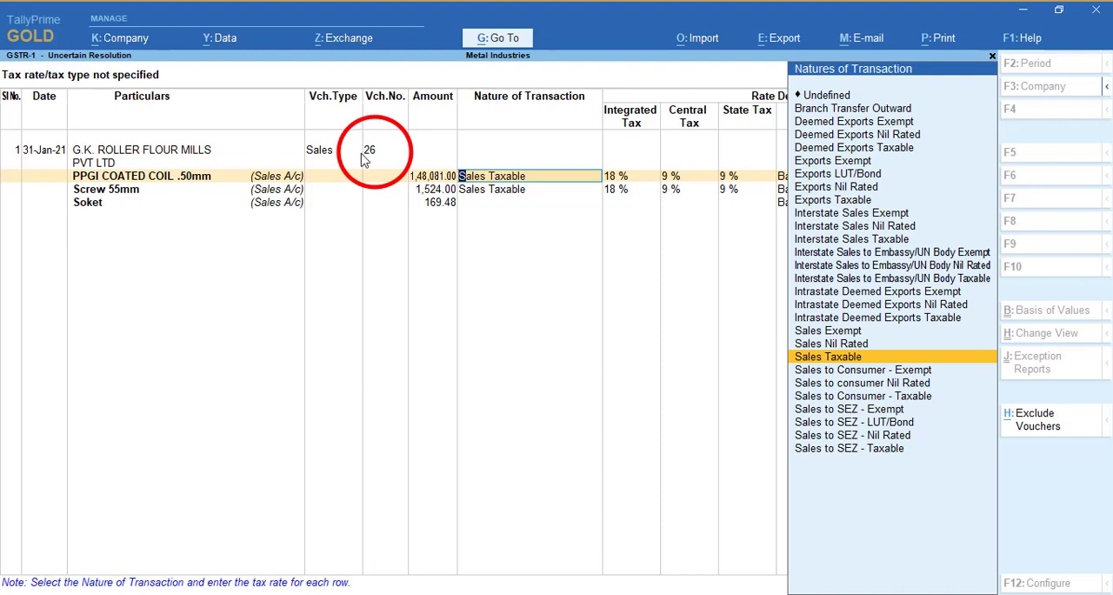
key("BackSpace")
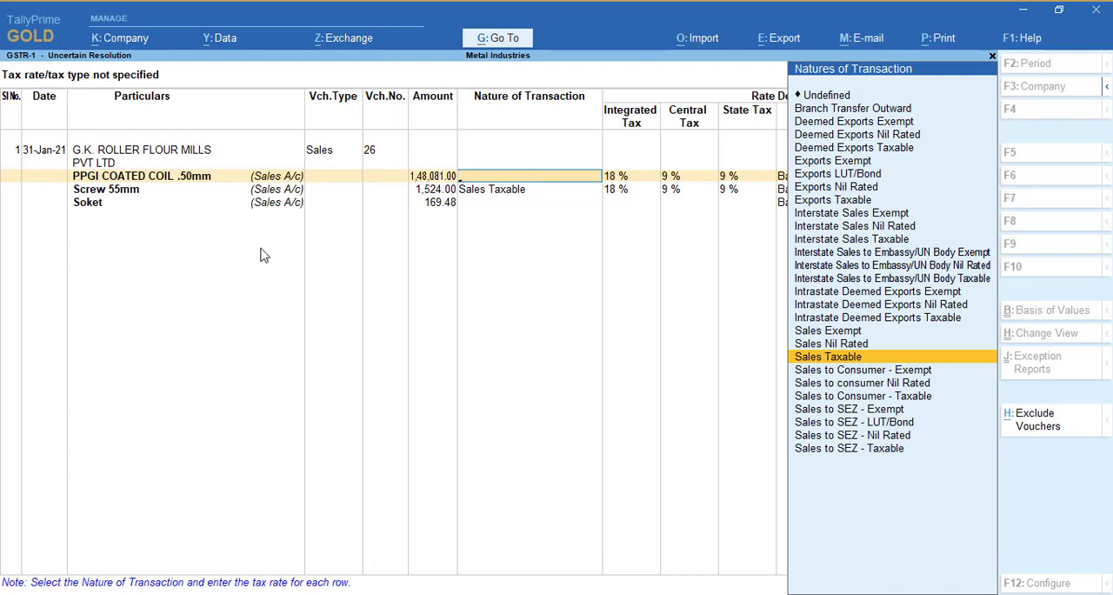
key("Escape")
key("Escape")
key("Up")
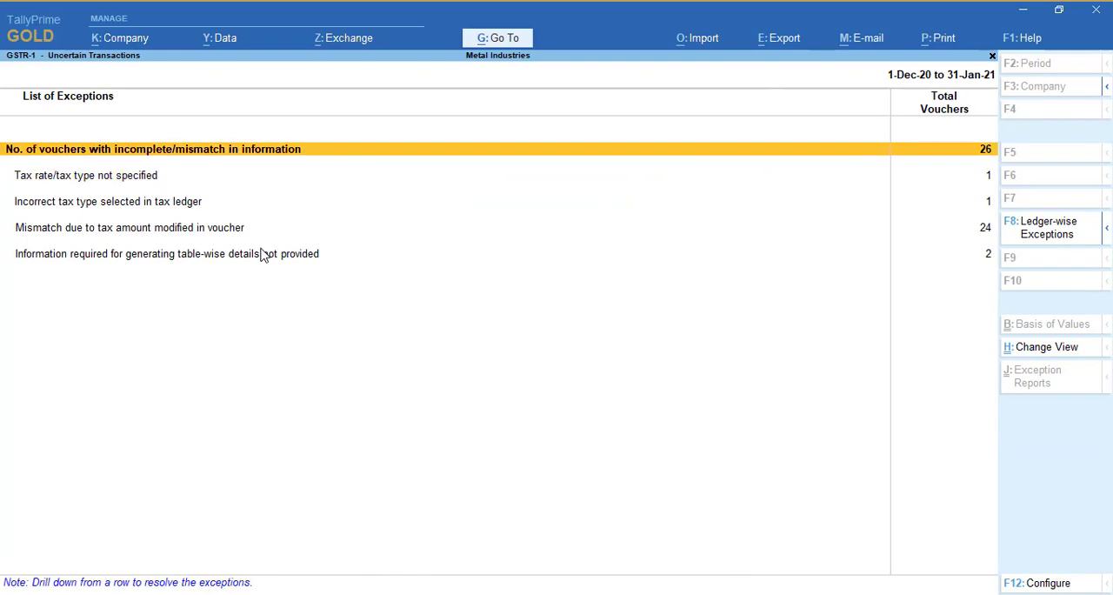
From the list of all incomplete/mismatched vouchers, open the G.K. ROLLER FLOUR MILLS PVT LTD sales voucher no. 26 for alteration
key("Return")
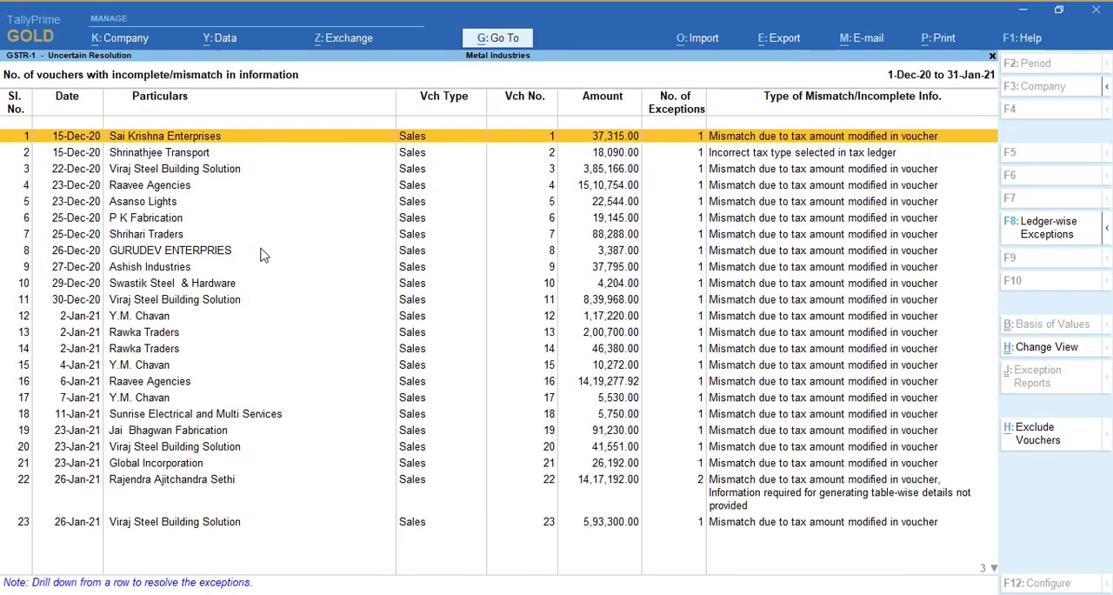
key("Down")
key("Down")
key("Down")
key("Down")
key("Down")
key("Down")
key("Down")
key("Down")
key("Down")
key("Down")
key("Down")
key("Down")
key("Down")
key("Down")
key("Down")
key("Down")
key("Down")
key("Down")
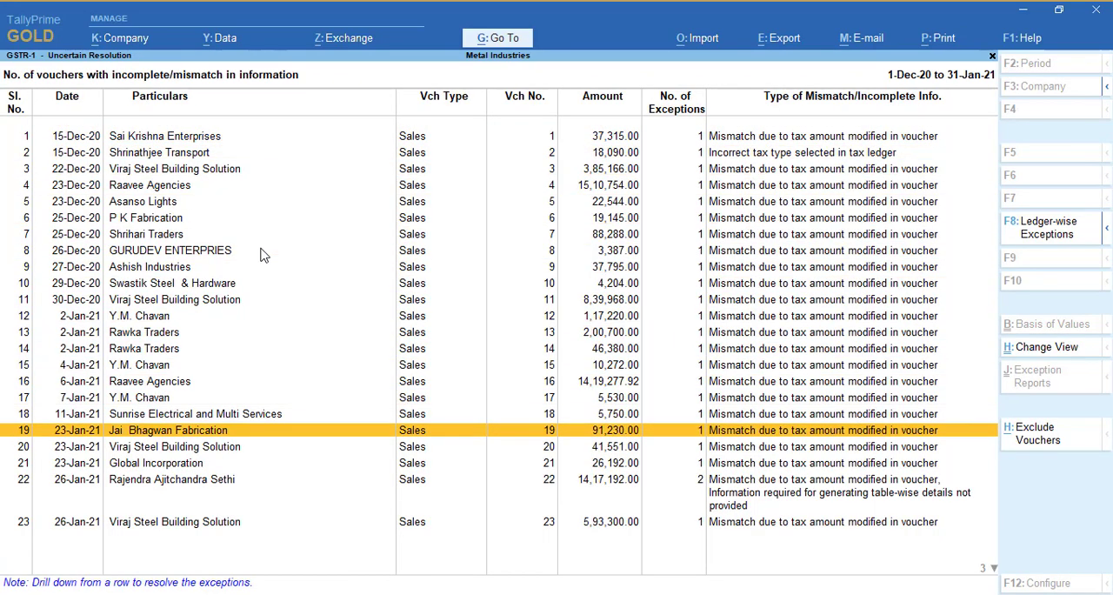
key("Down")
key("Down")
key("Down")
key("Down")
key("Down")
key("Down")
key("Down")
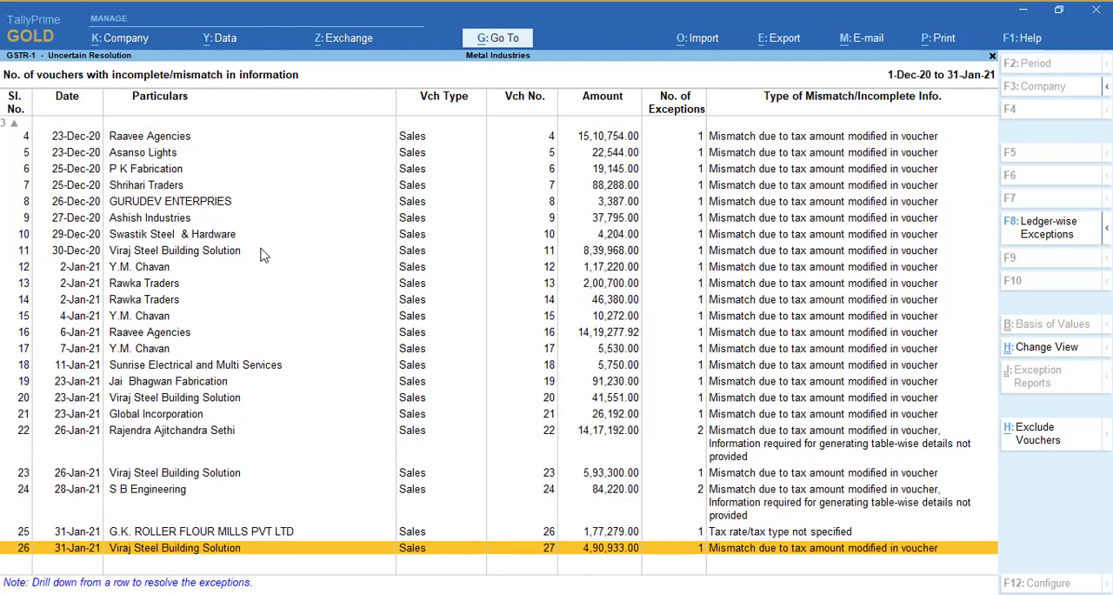
key("Up")
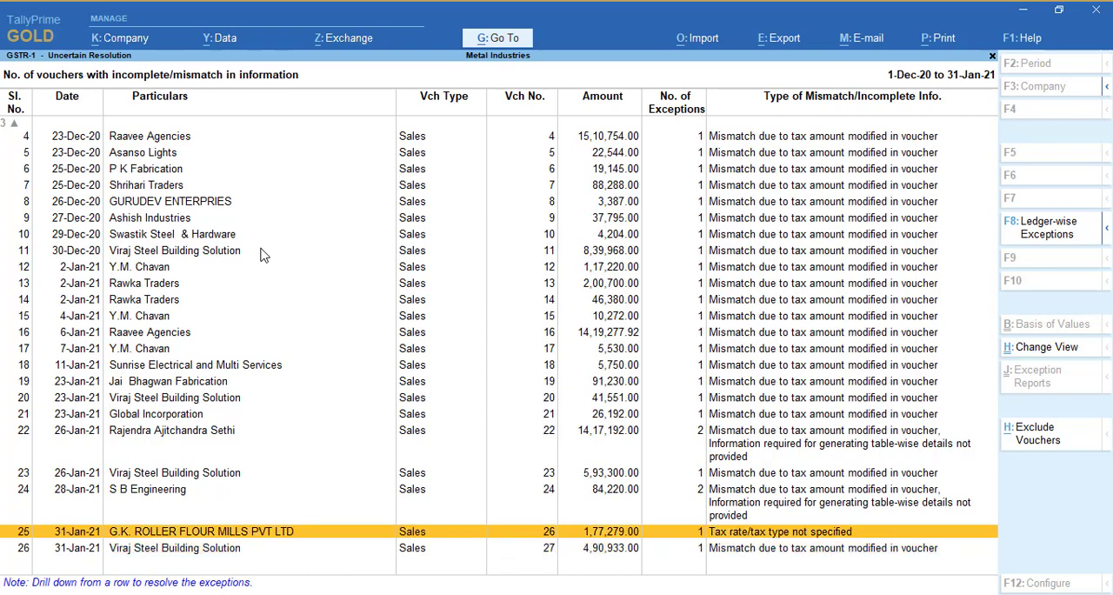
key("ctrl+Return")
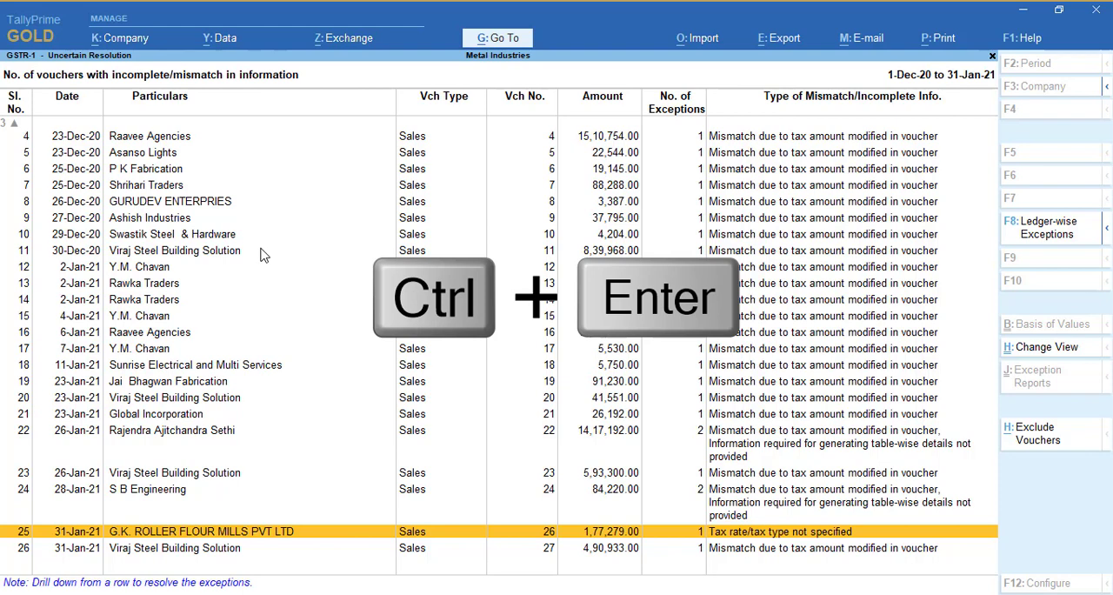
key("ctrl")
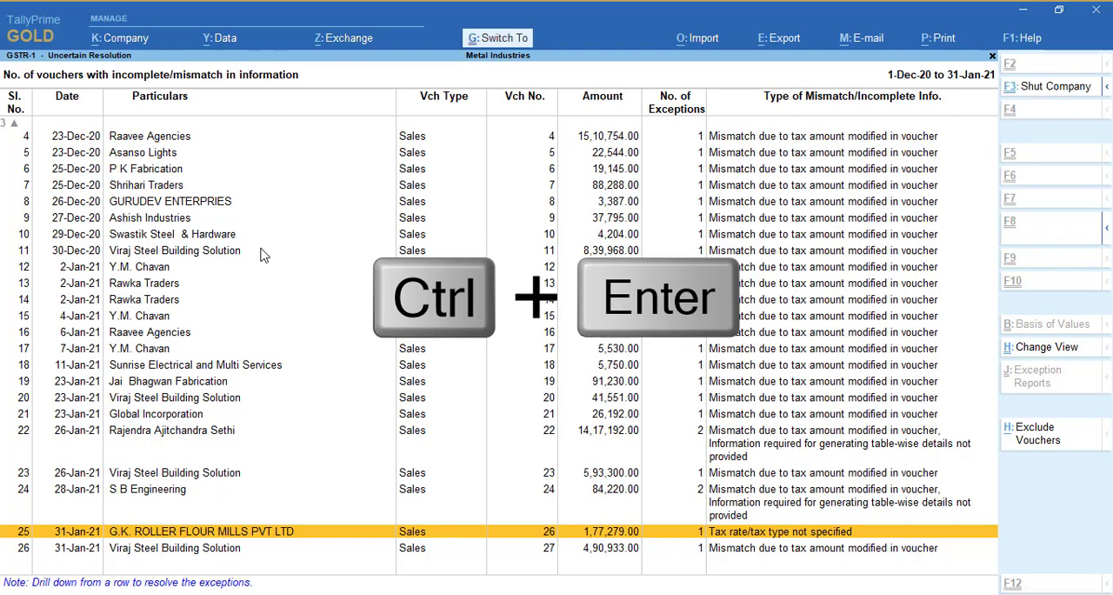
key("ctrl+Return")
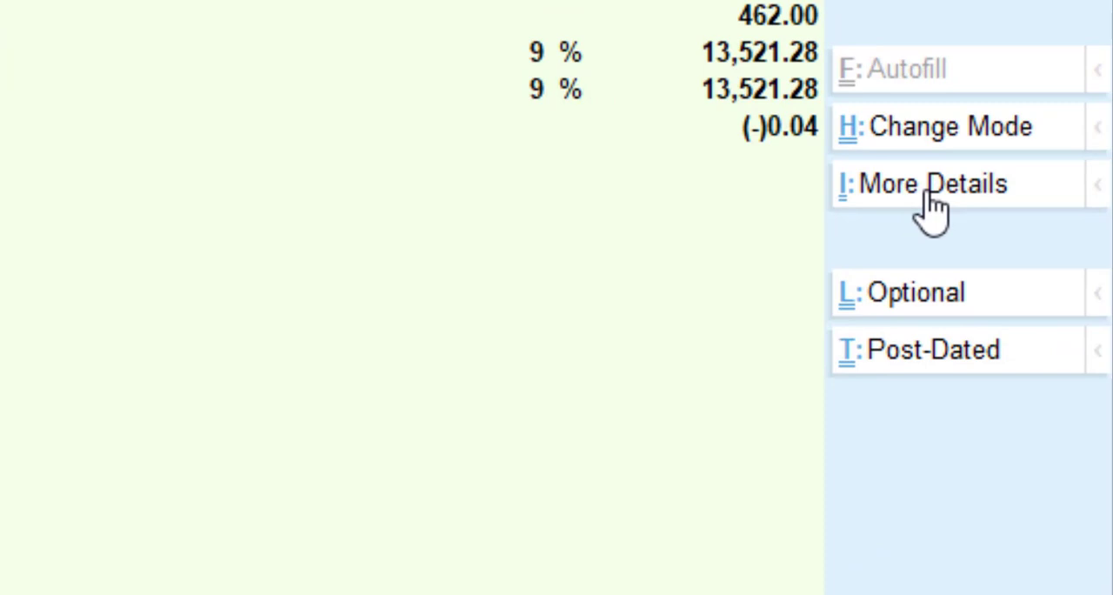
View the detailed GST - Tax Analysis of the sales voucher and return to the voucher
left_click(932, 205)
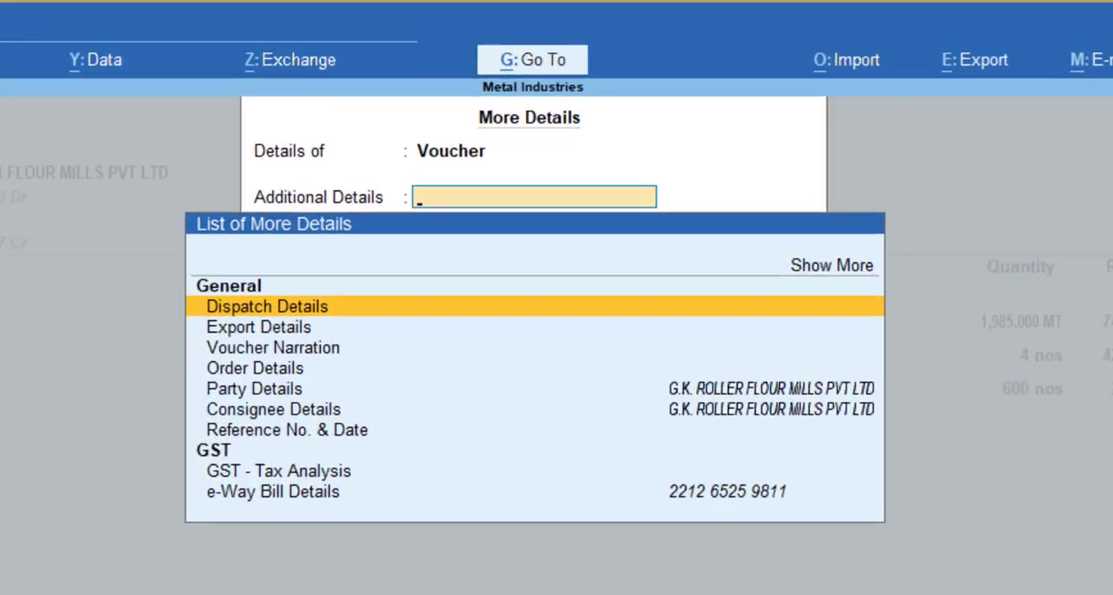
key("Down")
key("Down")
key("Down")
key("Down")
key("Down")
key("Down")
key("Down")
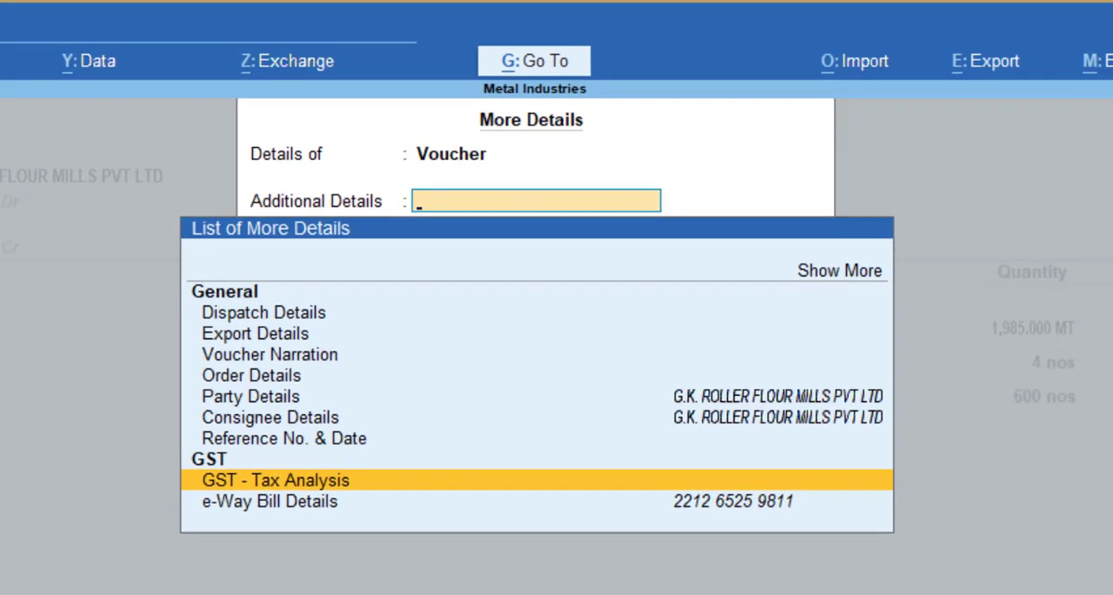
key("Return")
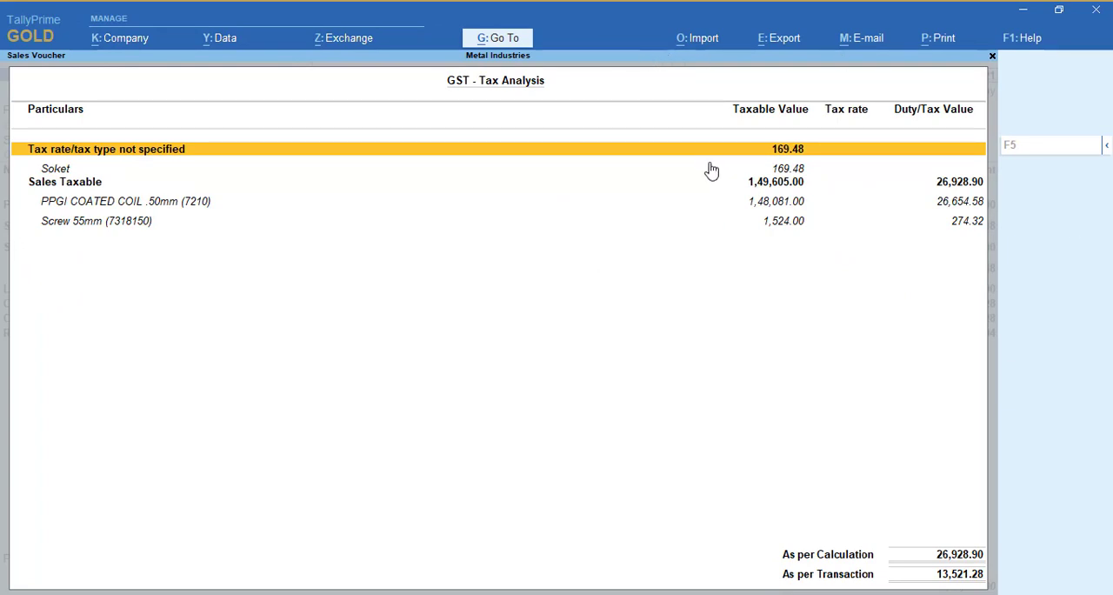
key("alt+F1")
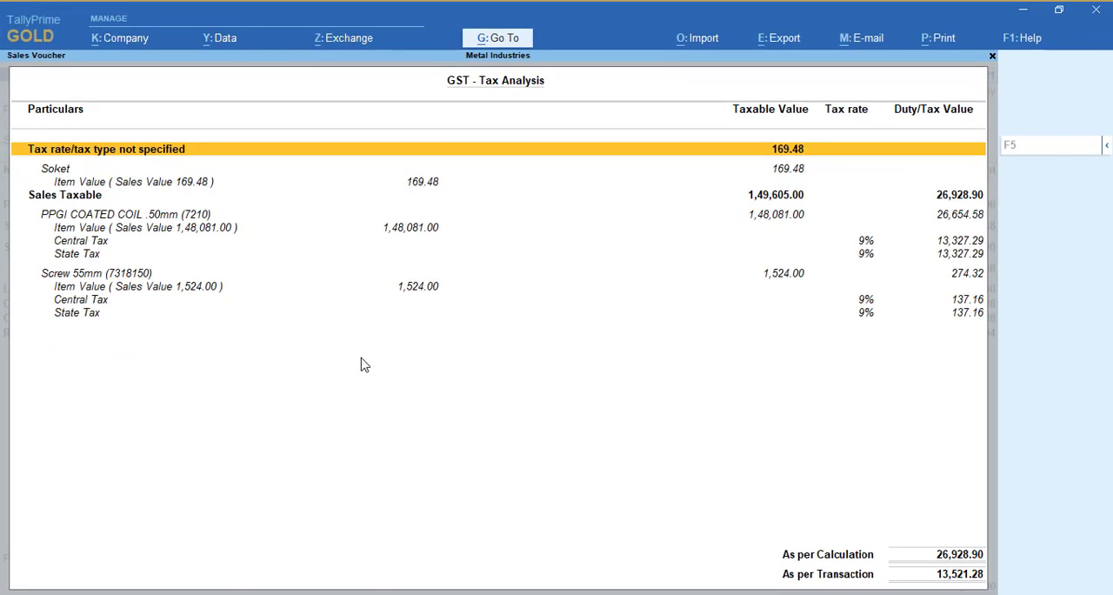
key("Escape")
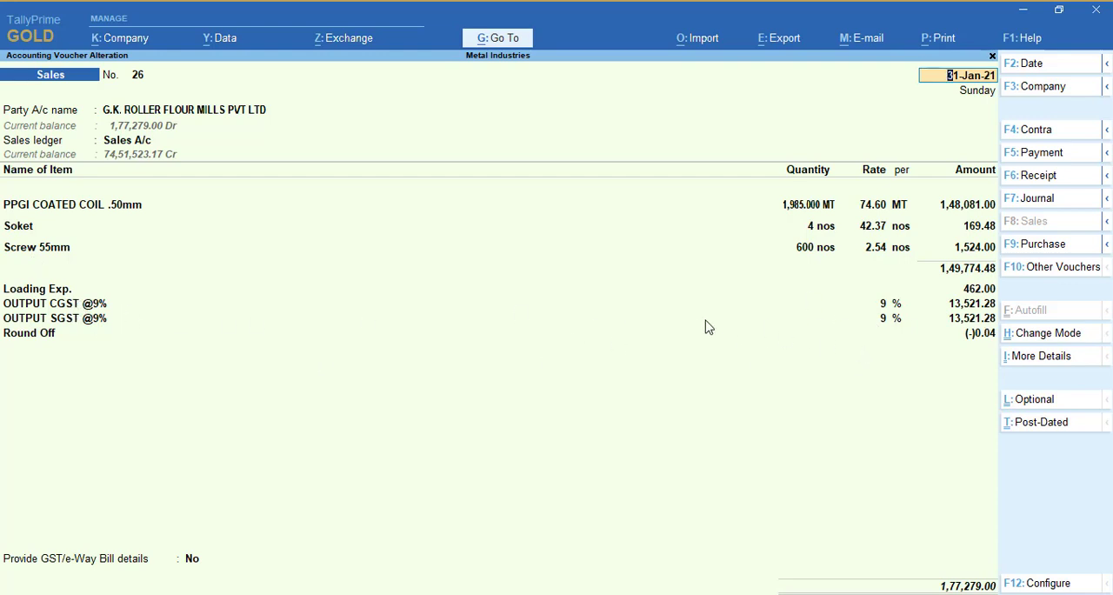
Open the Soket stock item for alteration from within the voucher and set Set/Alter GST Details to Yes
left_click(22, 227)
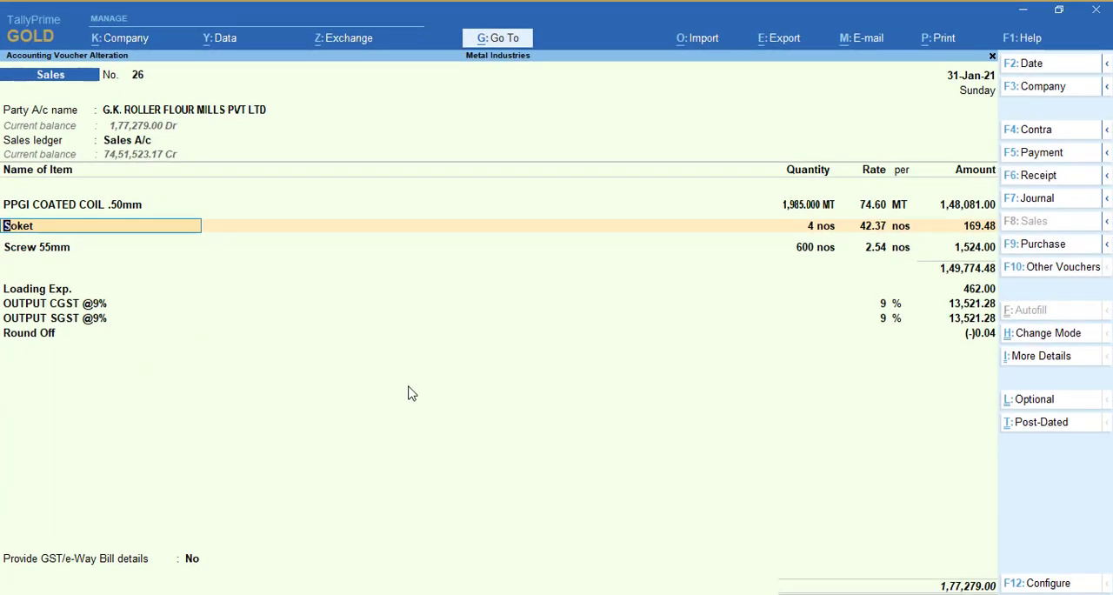
key("ctrl+Return")
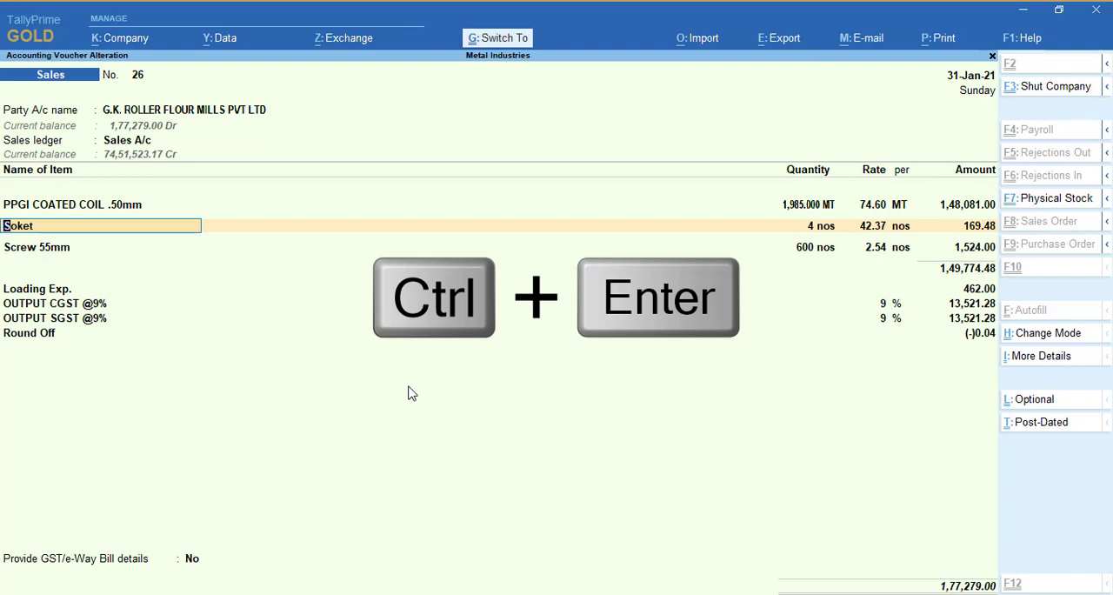
key("ctrl+Return")
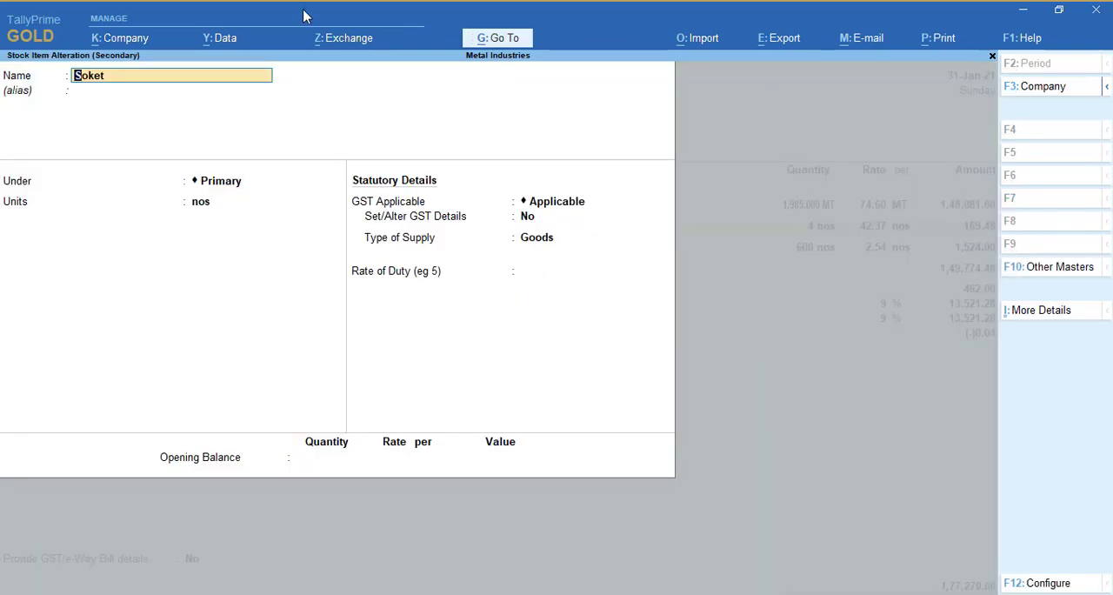
key("Return")
key("Return")
key("Return")
key("Return")
key("Return")
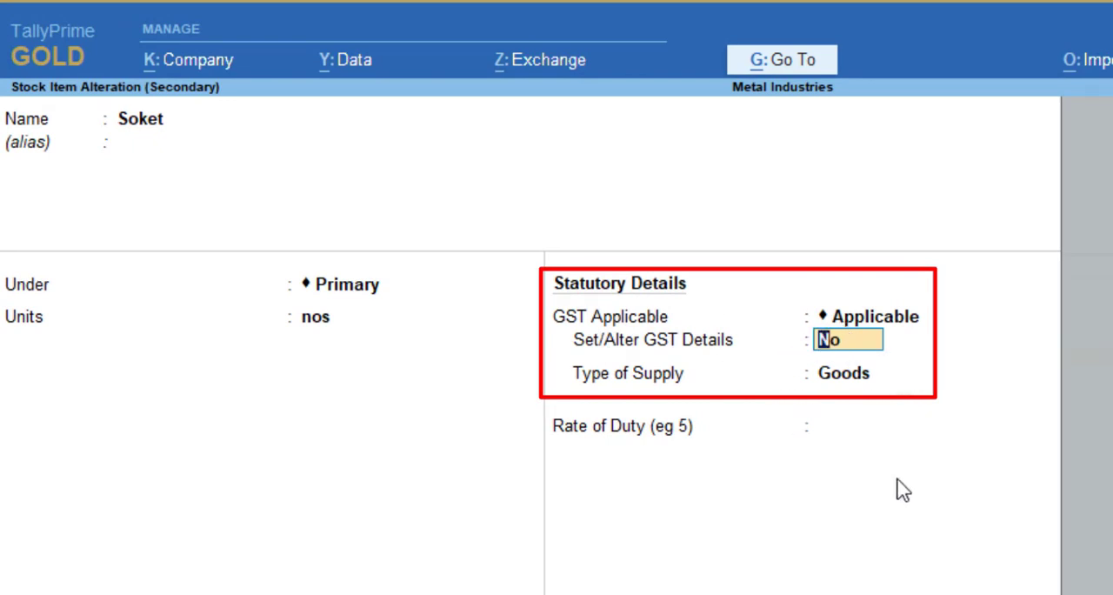
type("y")
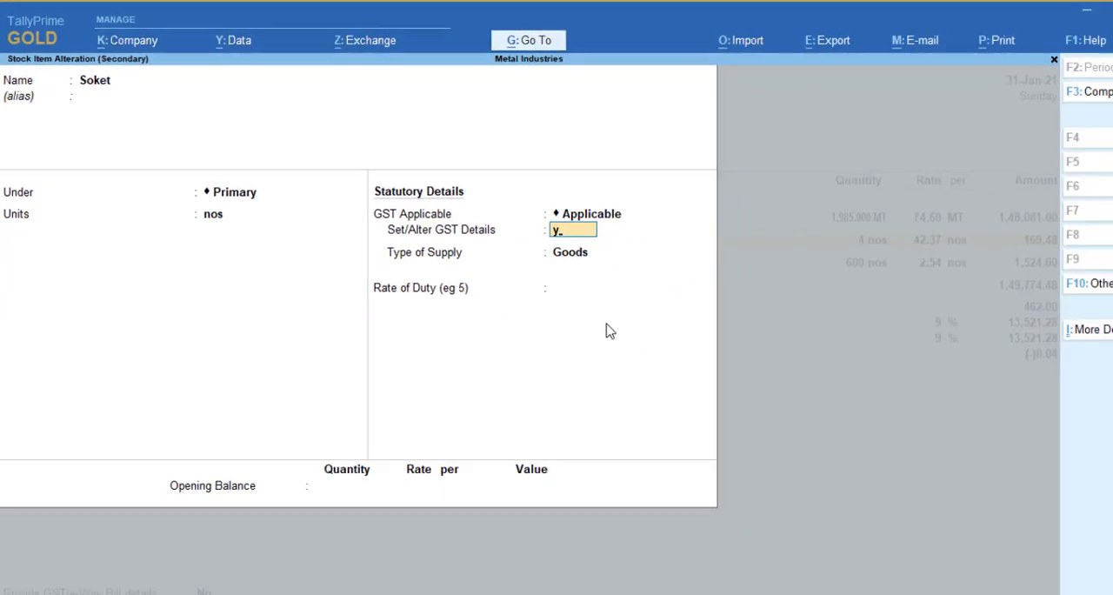
key("Return")
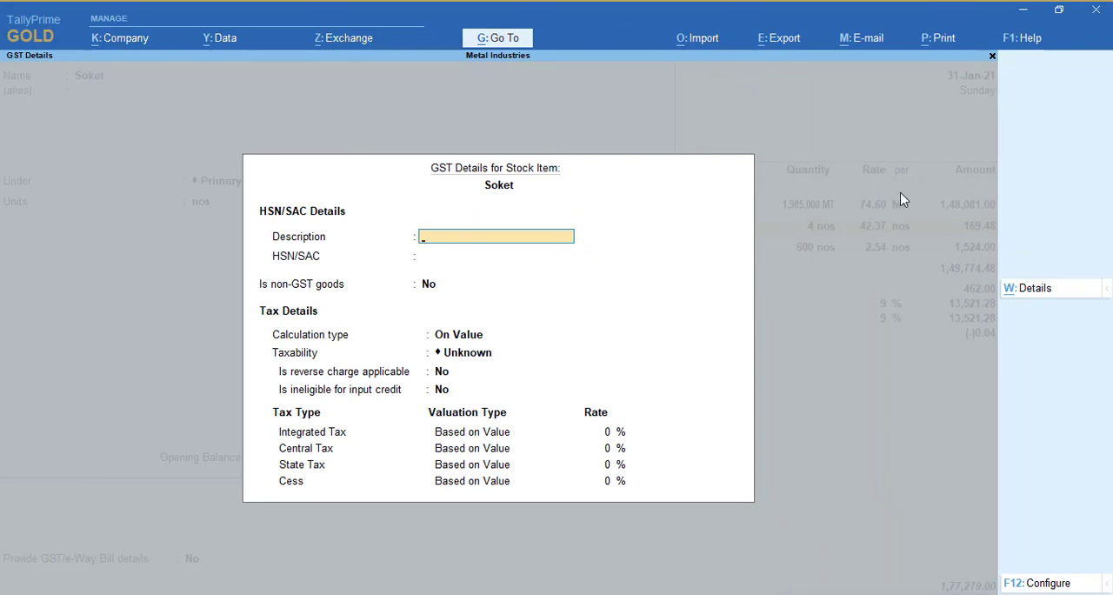
Set Soket's taxability to Taxable, leaving its description and HSN/SAC blank and the calculation type On Value
key("Return")
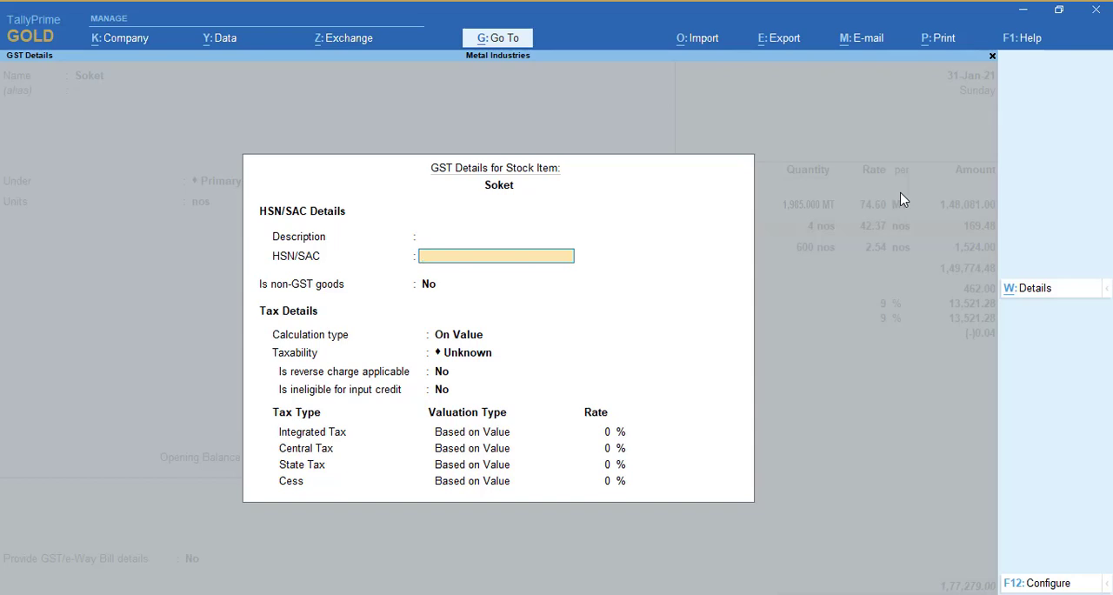
key("Return")
key("Return")
key("Return")
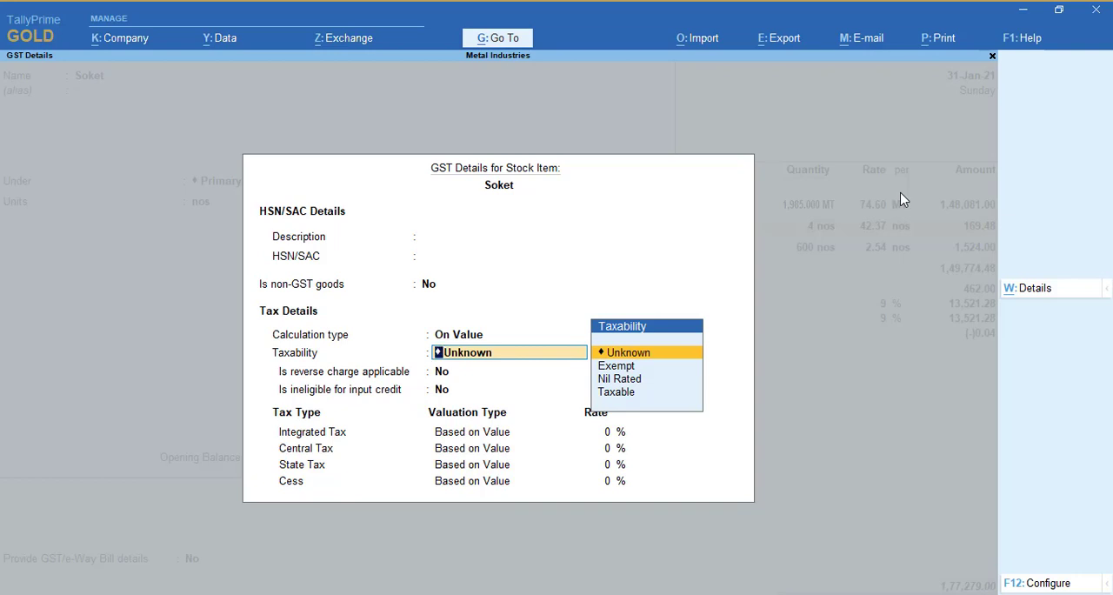
key("Down")
key("Down")
key("Down")
key("Return")
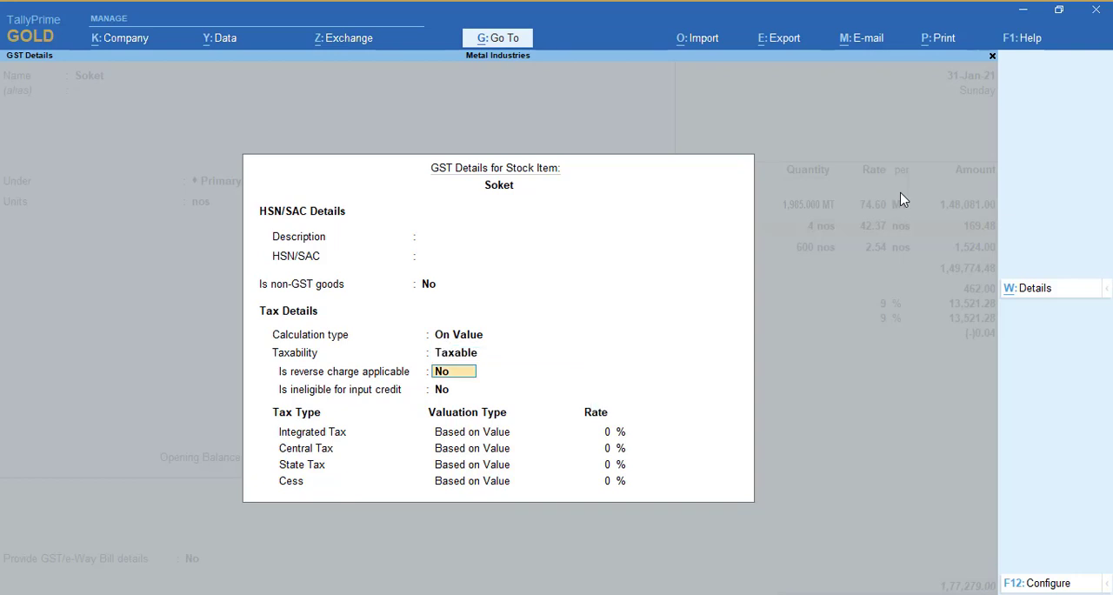
Set Soket's integrated tax rate to 18 % and save the stock item with Goods as the type of supply
key("Return")
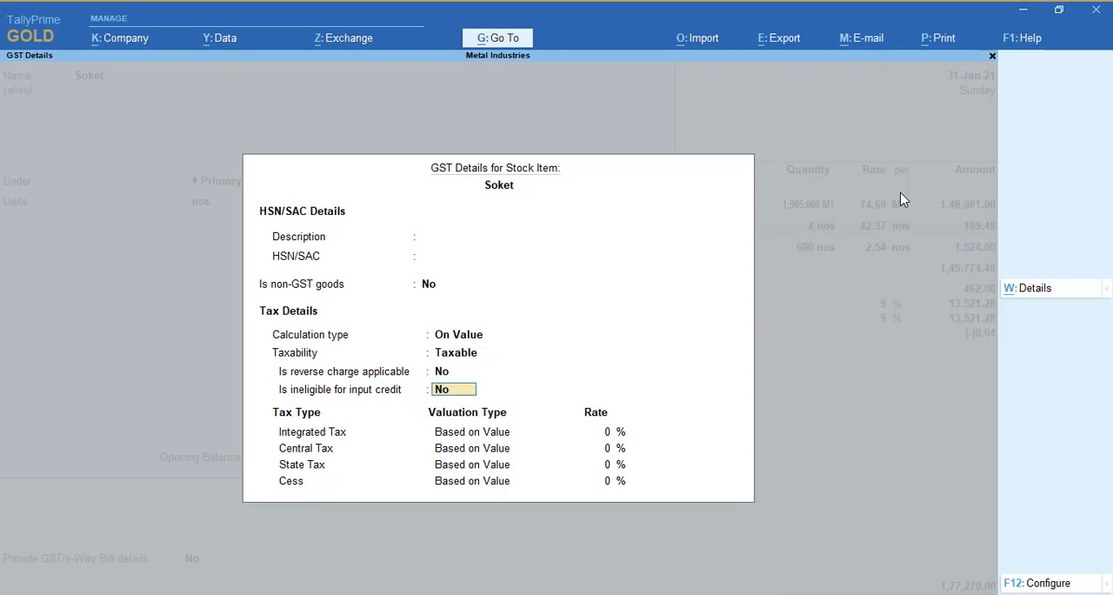
key("Return")
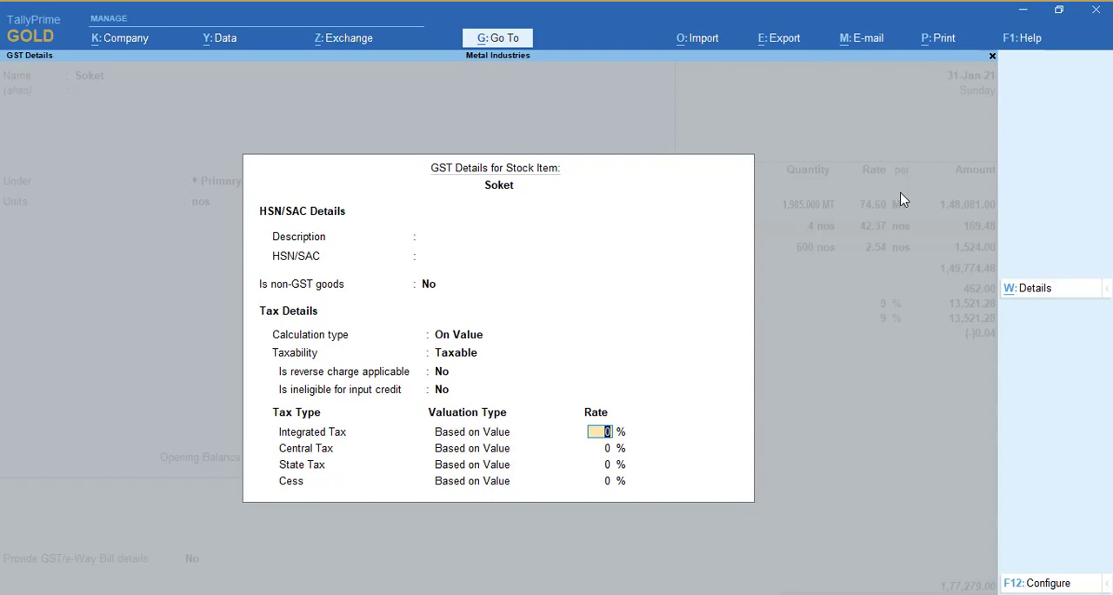
type("18")
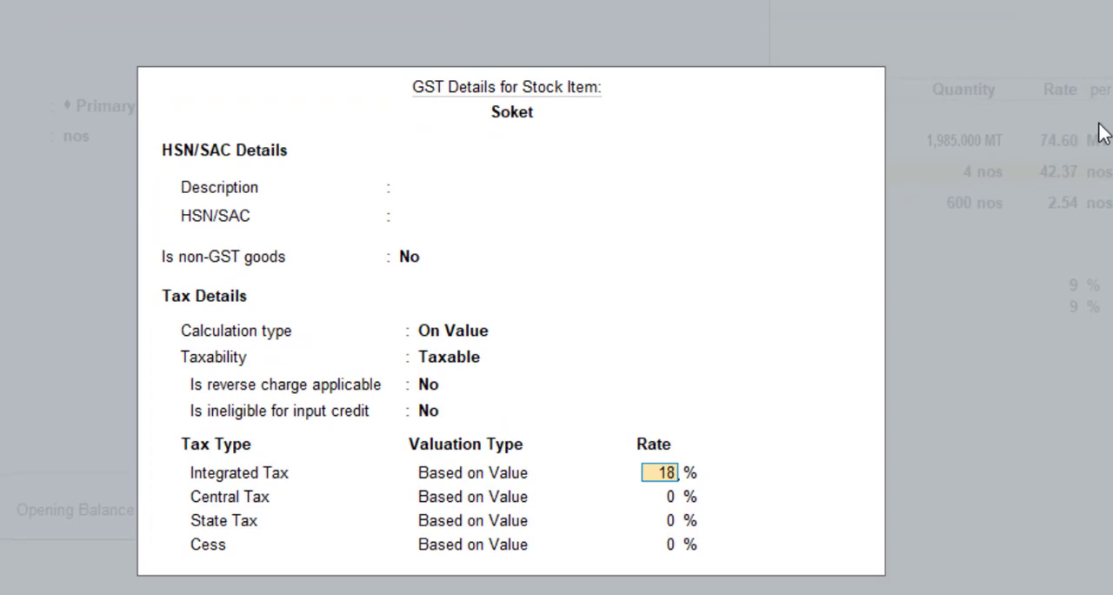
key("Return")
key("Return")
key("Return")
key("Return")
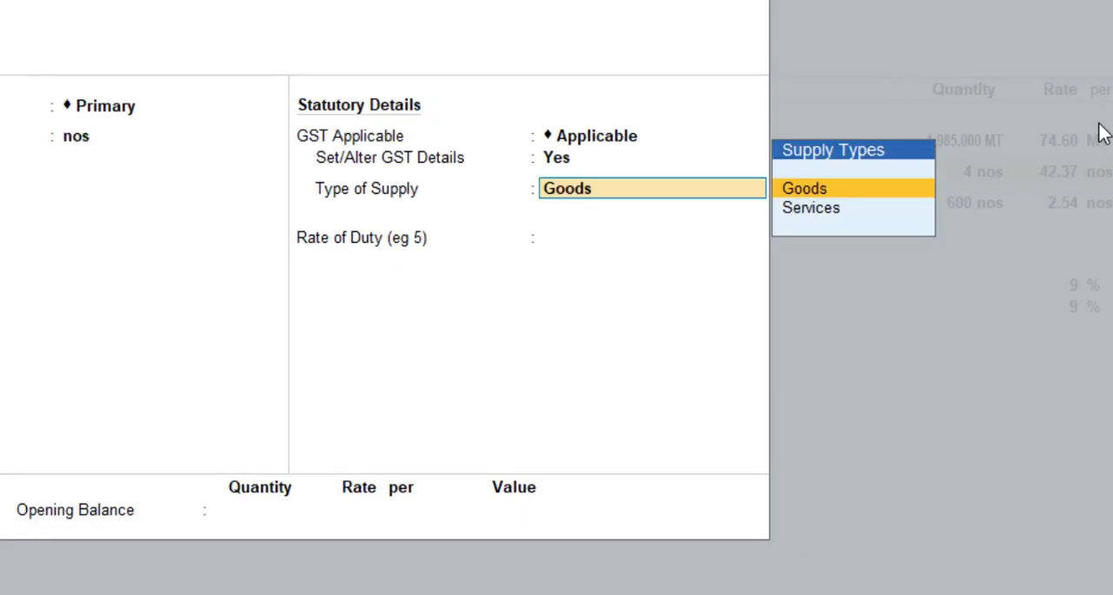
key("Return")
key("Return")
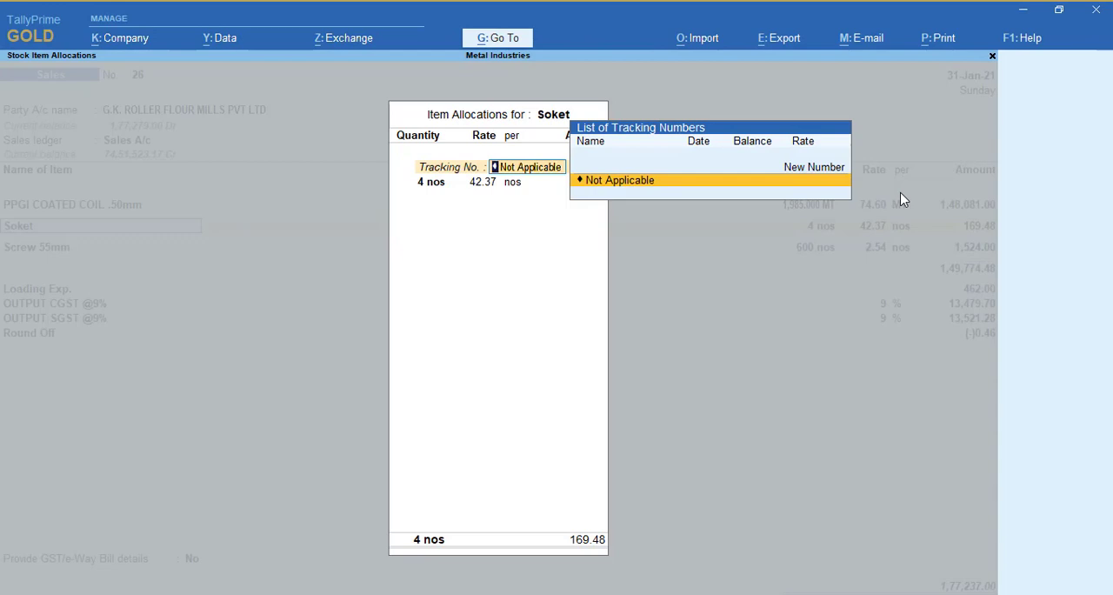
Quit the item allocation and voucher 26 without saving, and select "Incorrect tax type selected in tax ledger" in the exceptions list
key("BackSpace")
key("Escape")
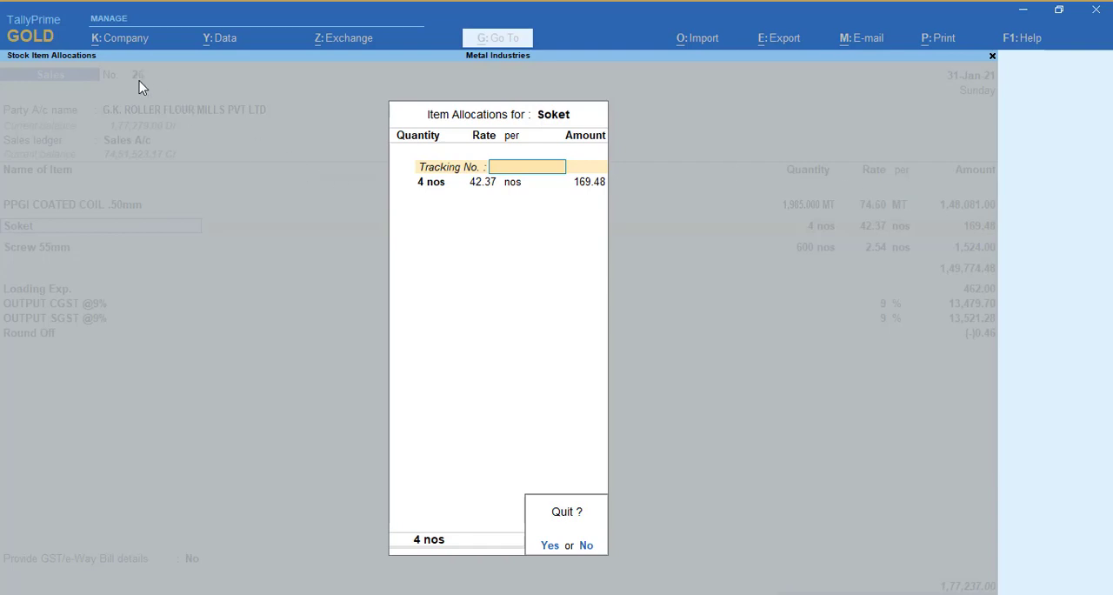
key("y")
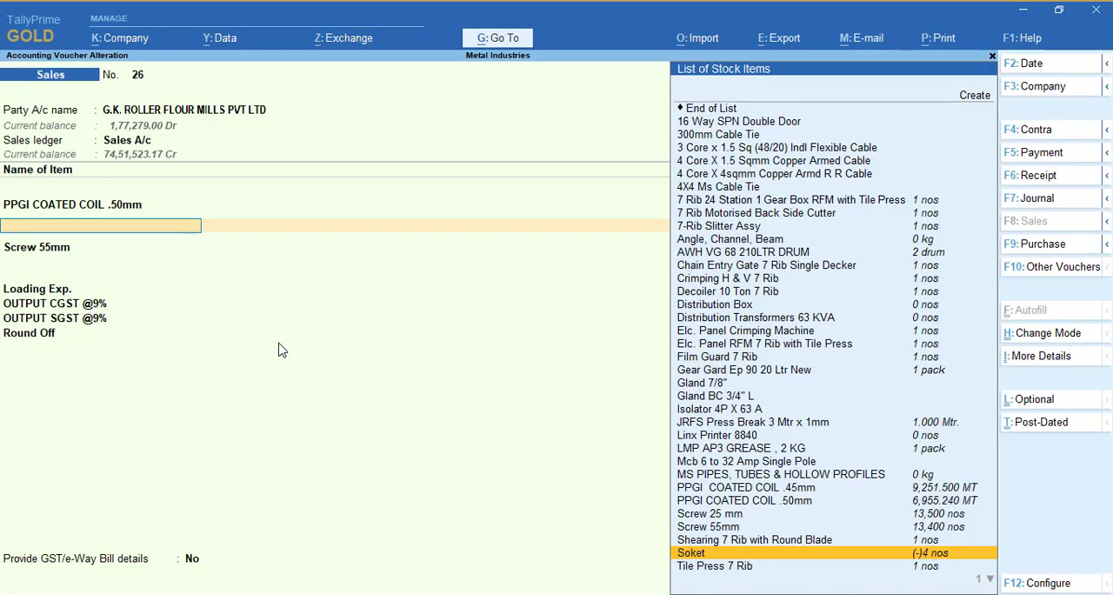
key("Escape")
key("y")
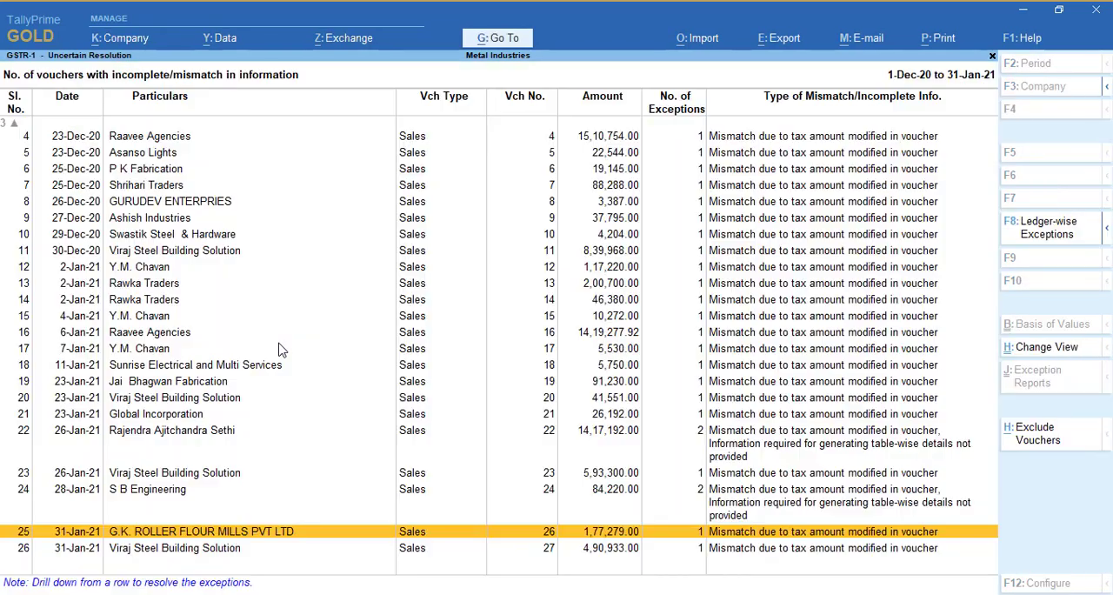
key("Escape")
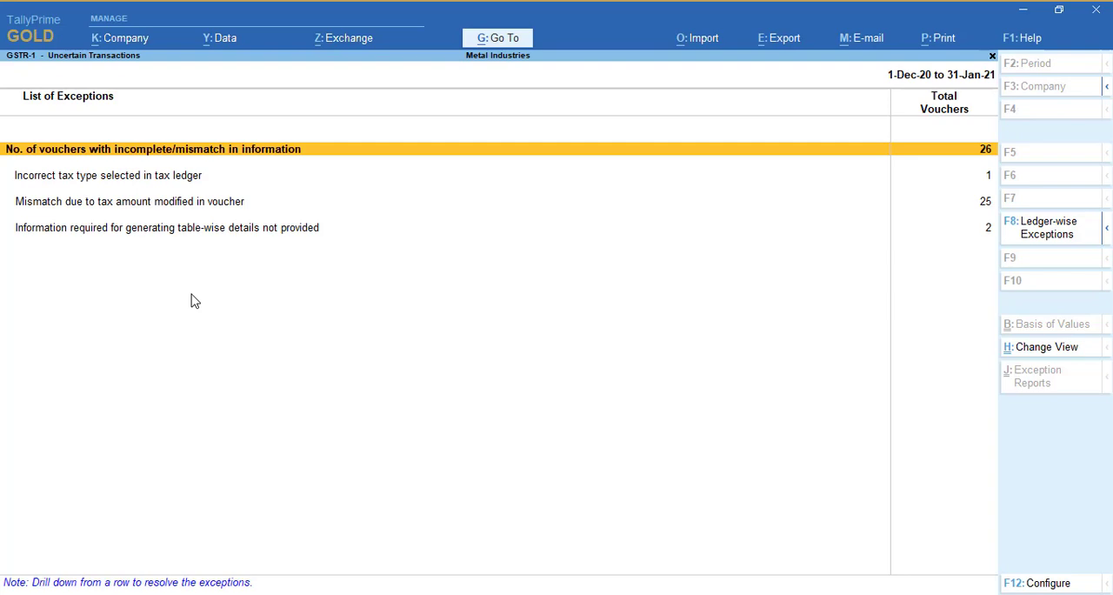
key("Down")
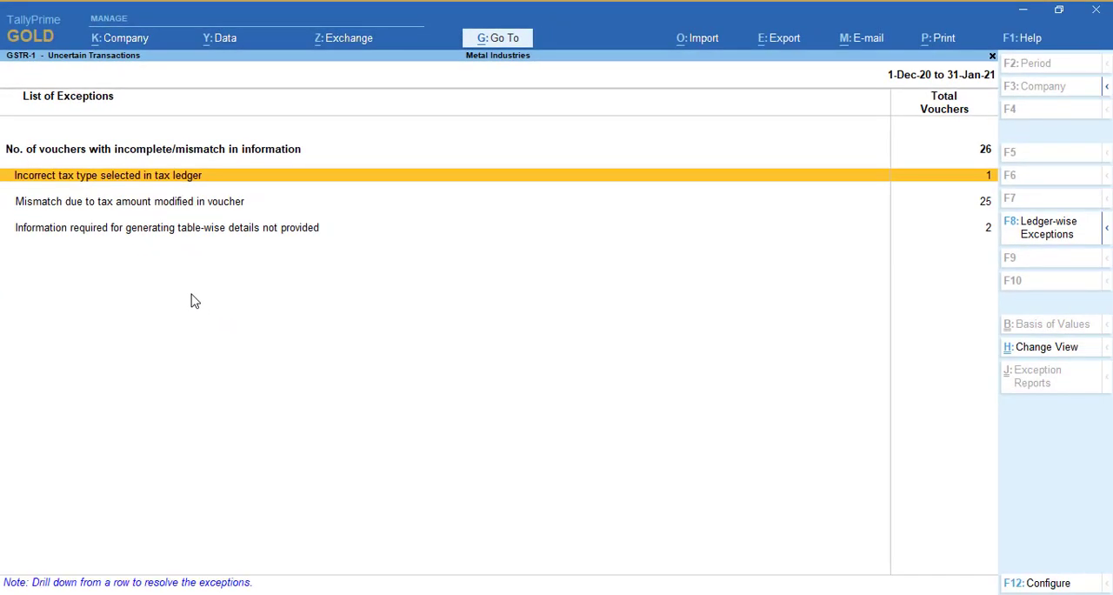
Examine the voucher under the incorrect tax type exception and locate it in the full list of vouchers with incomplete or mismatched information
key("Return")
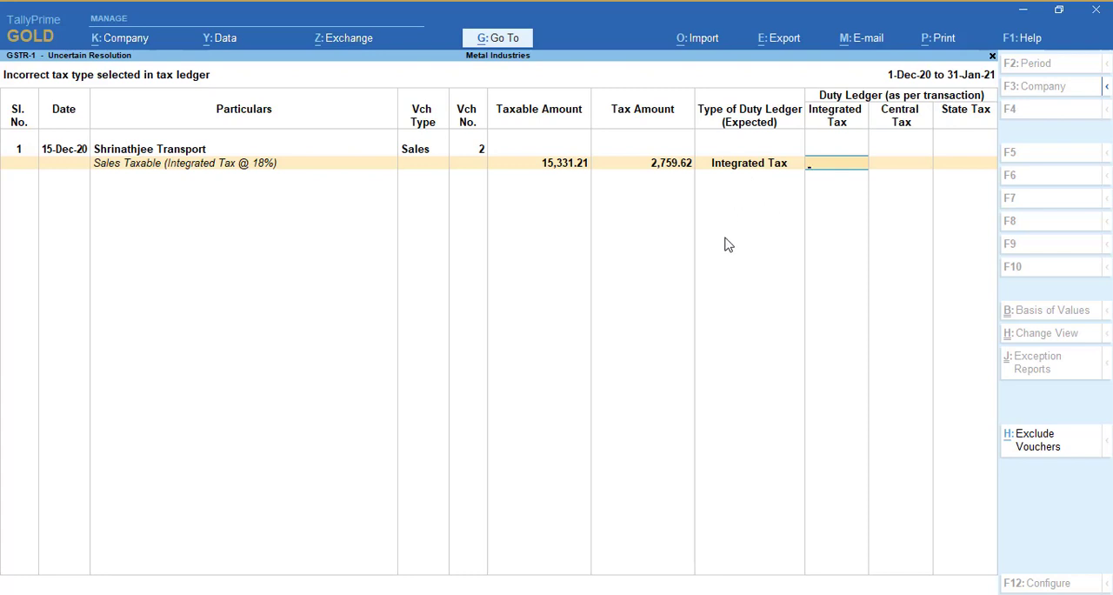
key("Escape")
key("y")
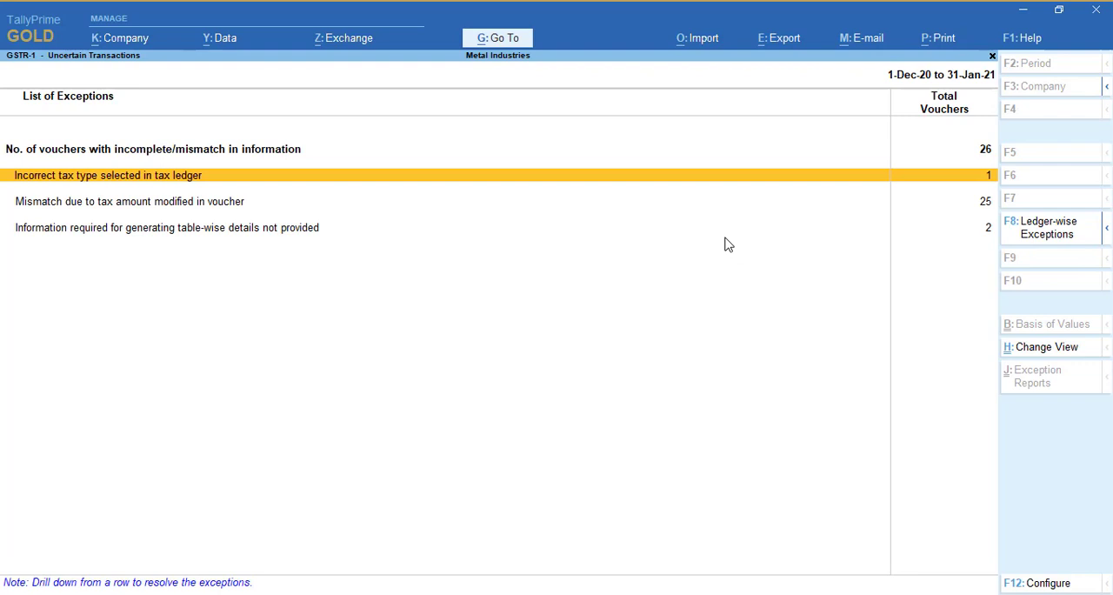
key("Up")
key("Return")
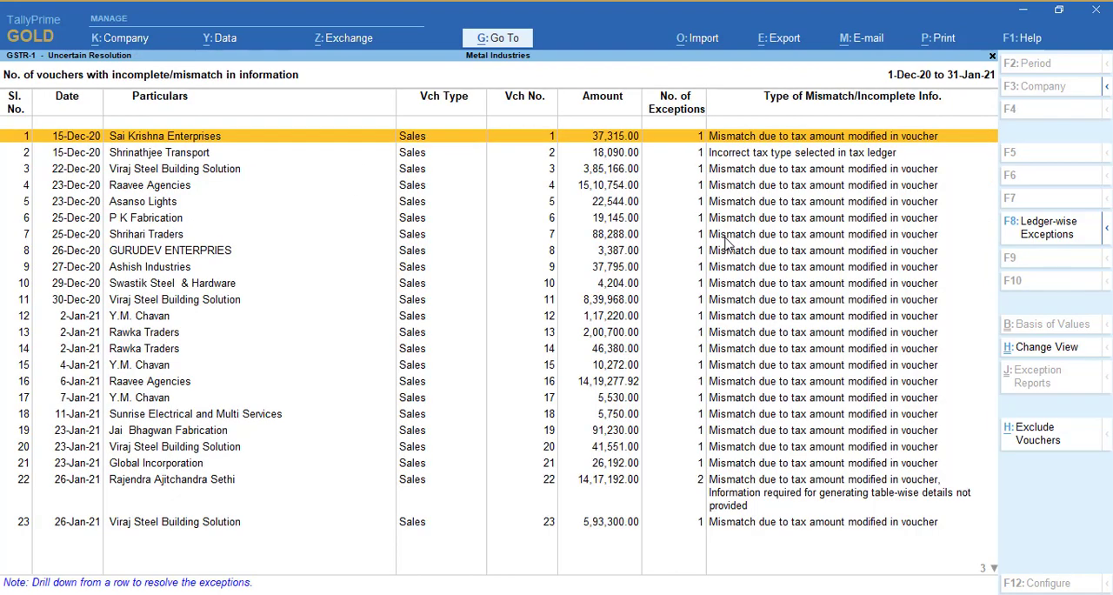
key("Down")
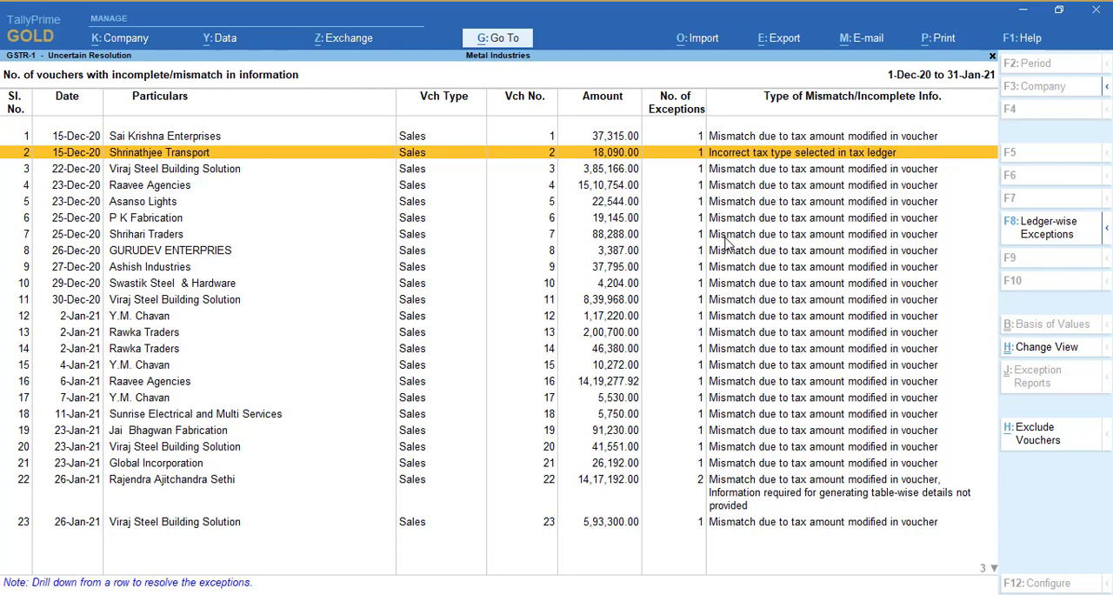
key("Escape")
key("Down")
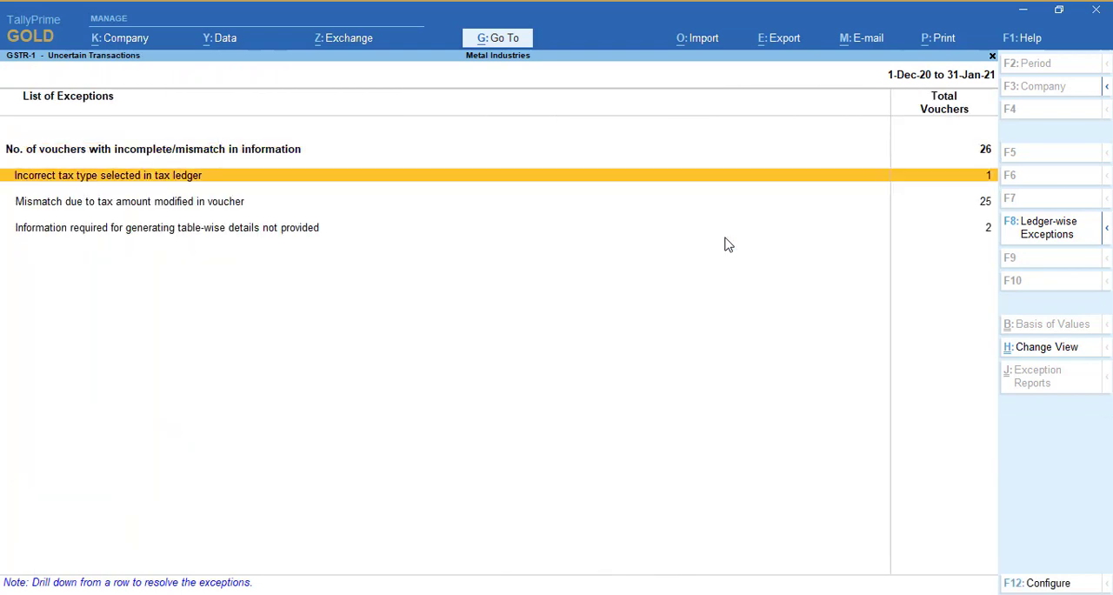
key("Return")
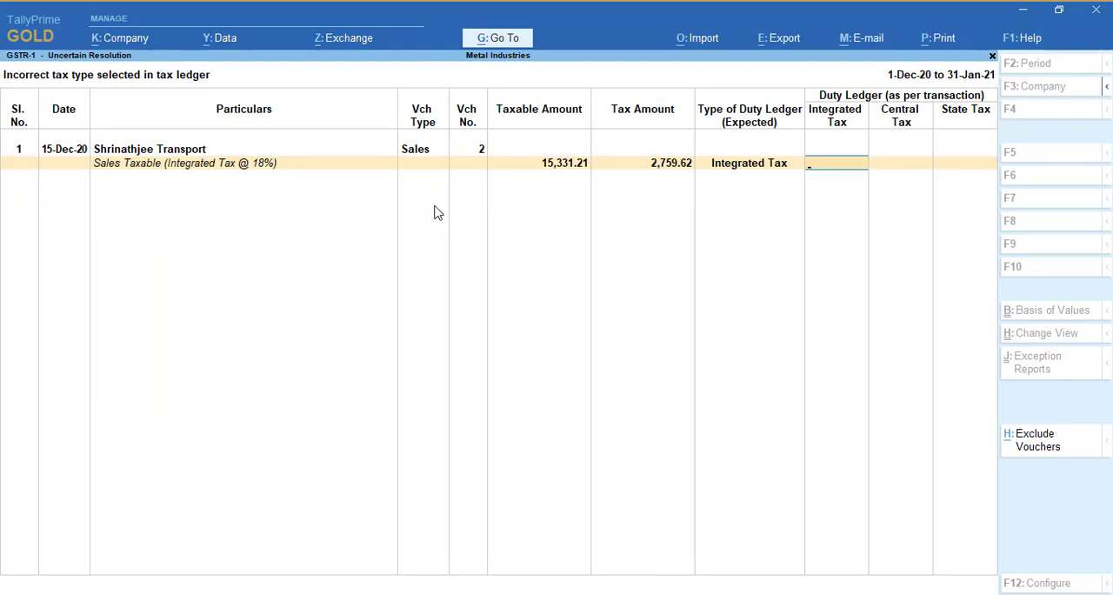
key("Escape")
key("Up")
key("Return")
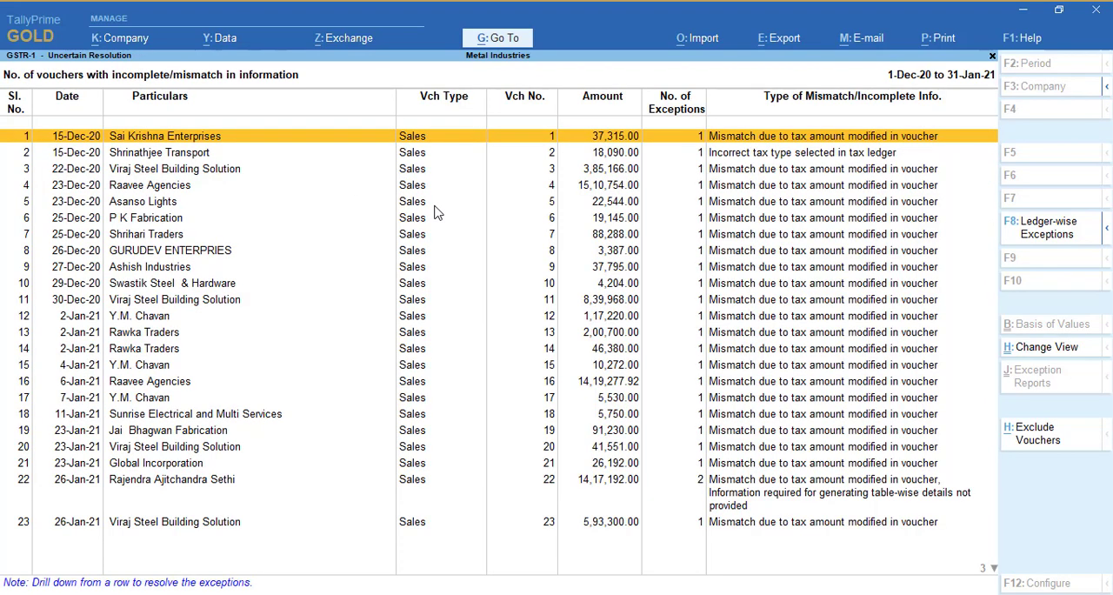
key("Down")
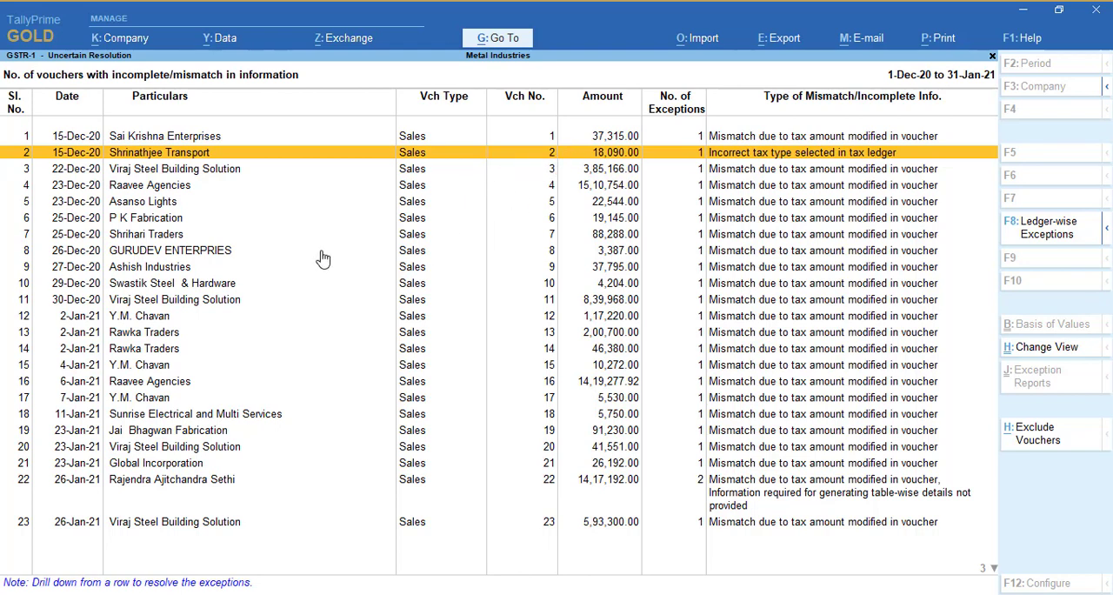
key("ctrl+Return")
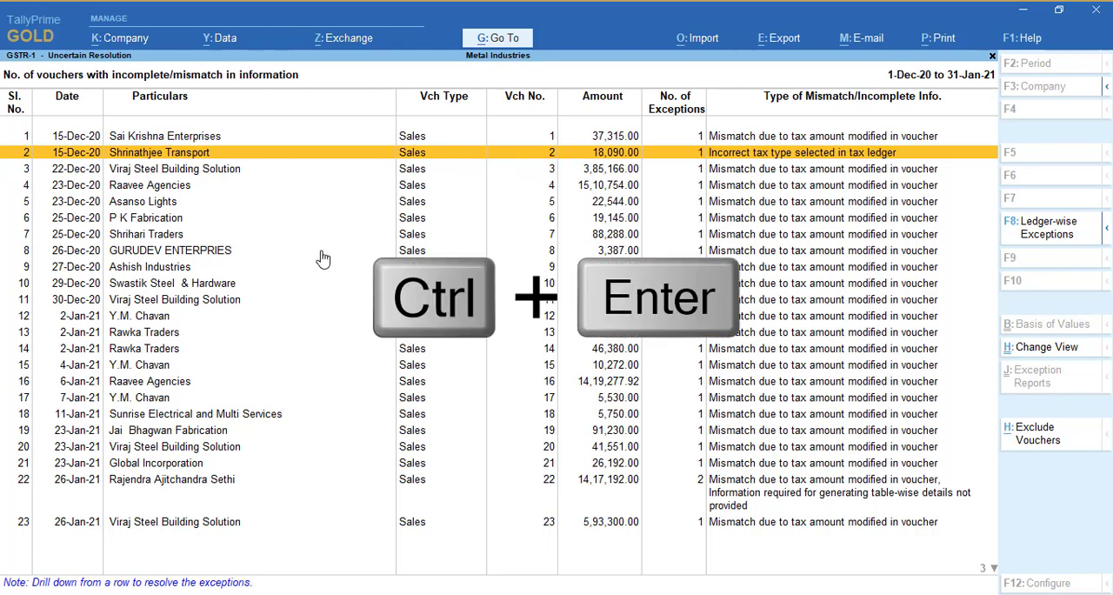
key("ctrl+Return")
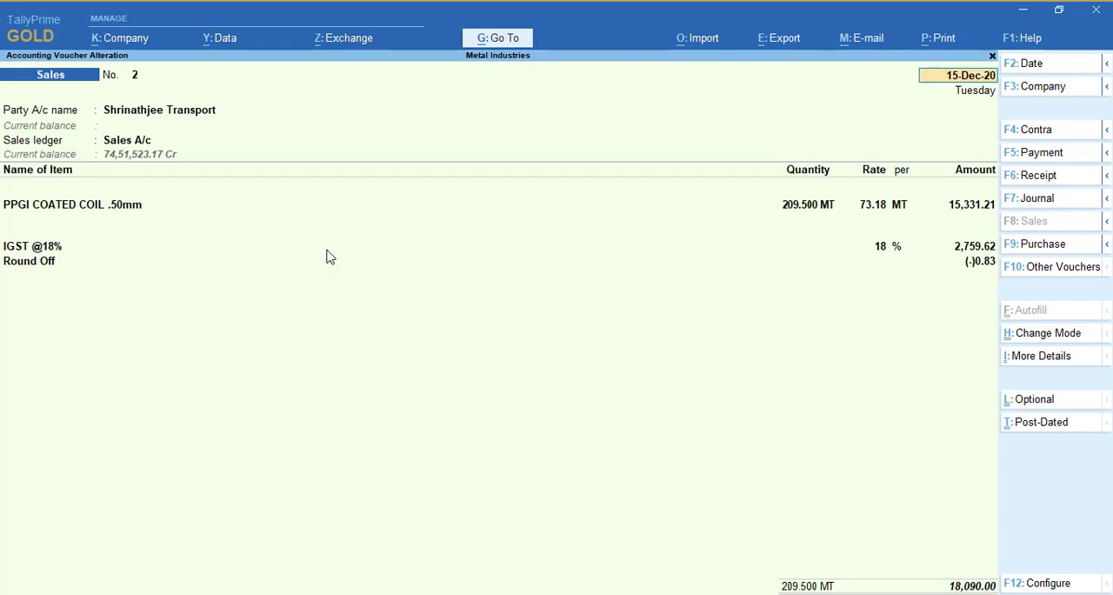
left_click(17, 249)
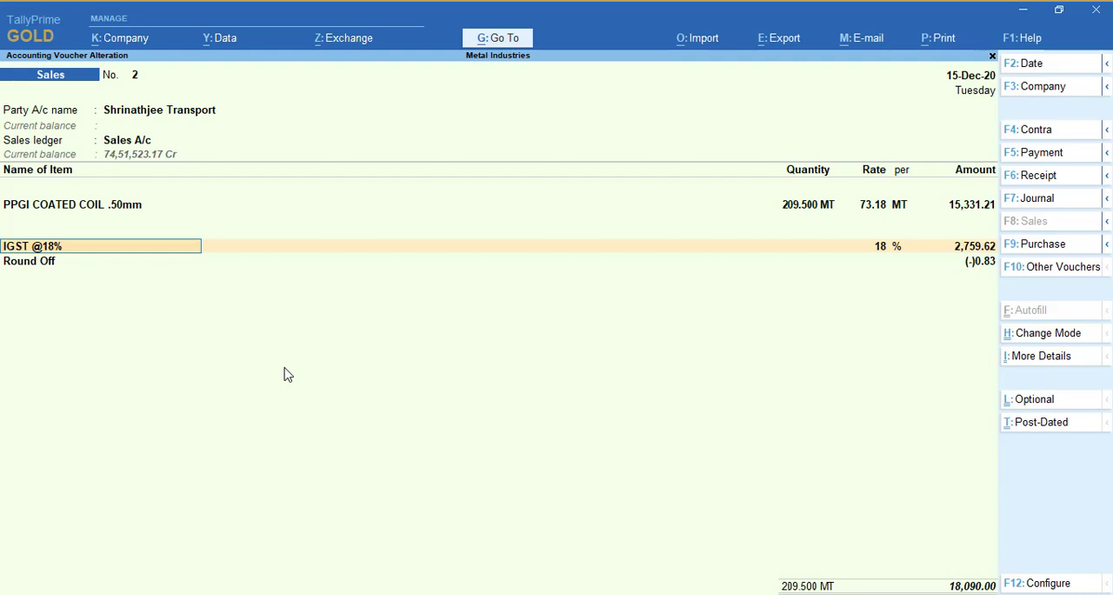
key("ctrl+Return")
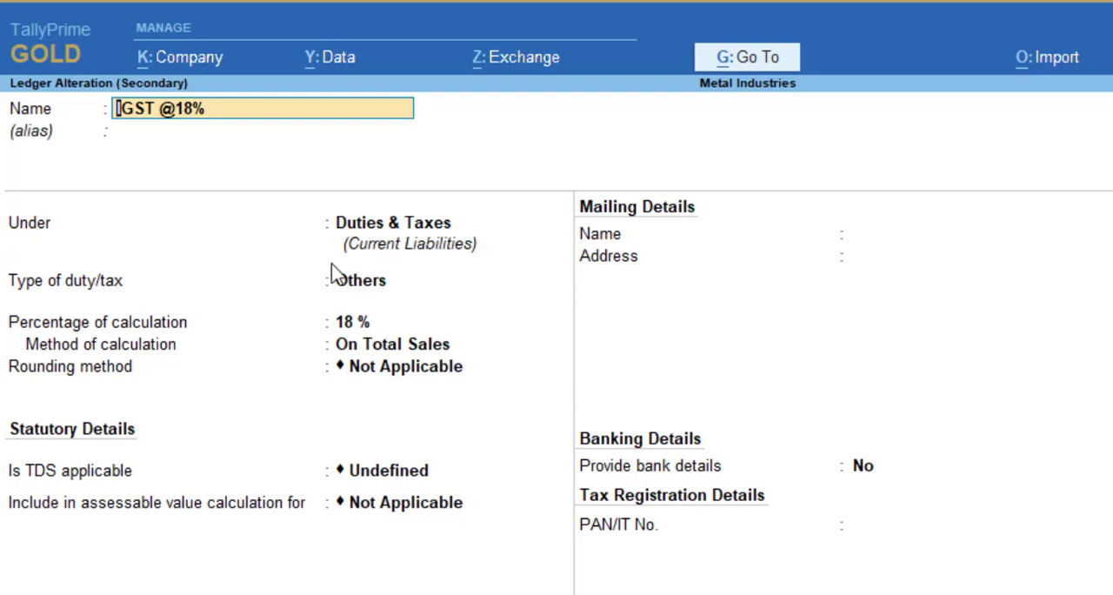
key("Return")
key("Return")
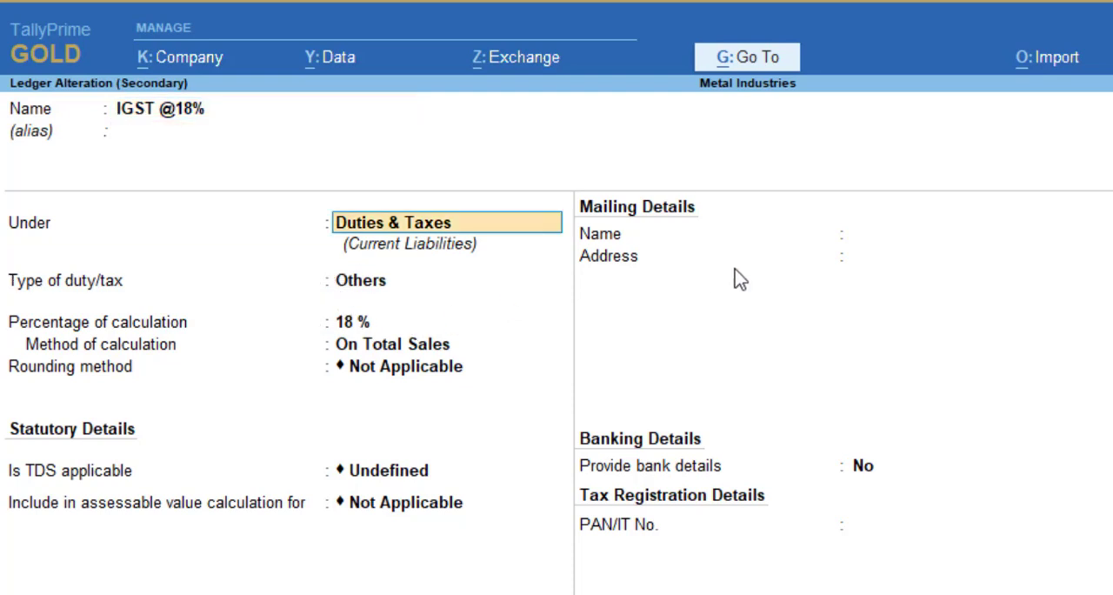
key("Return")
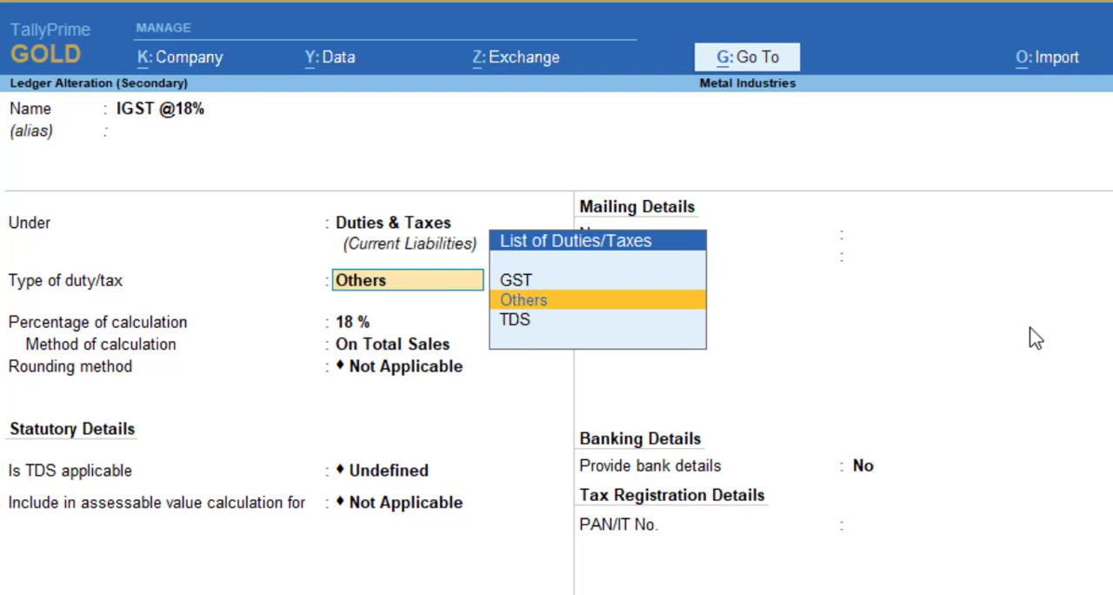
key("Up")
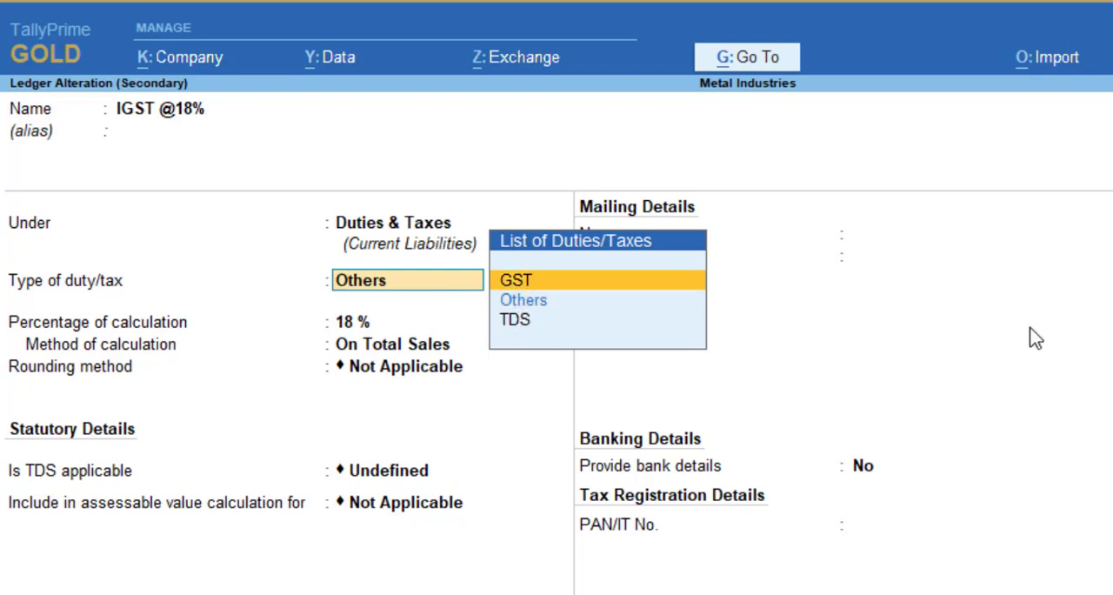
key("Return")
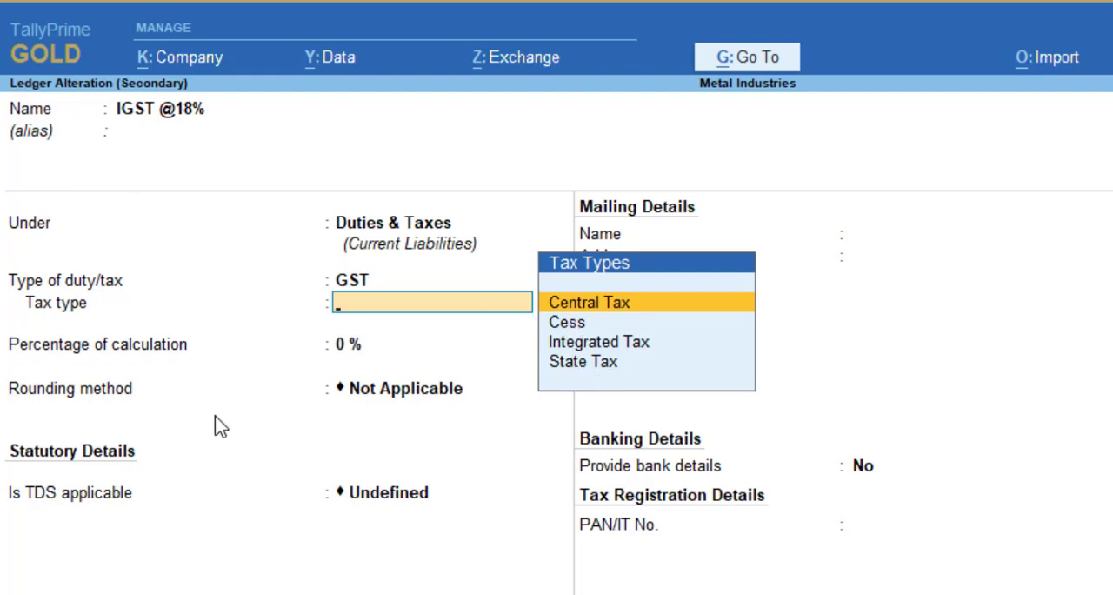
key("Down")
key("Down")
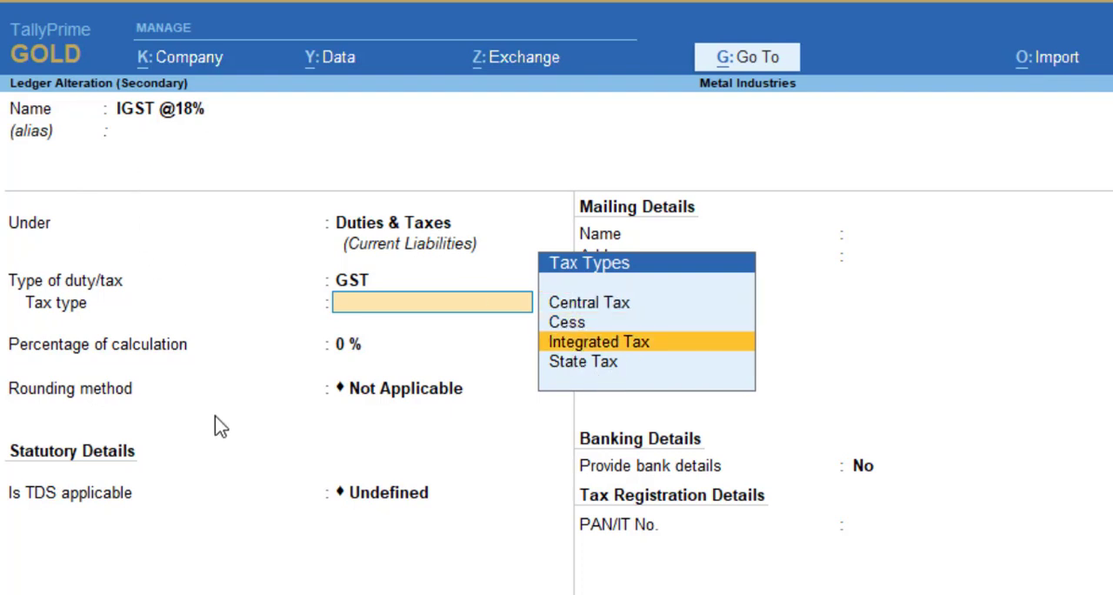
key("Return")
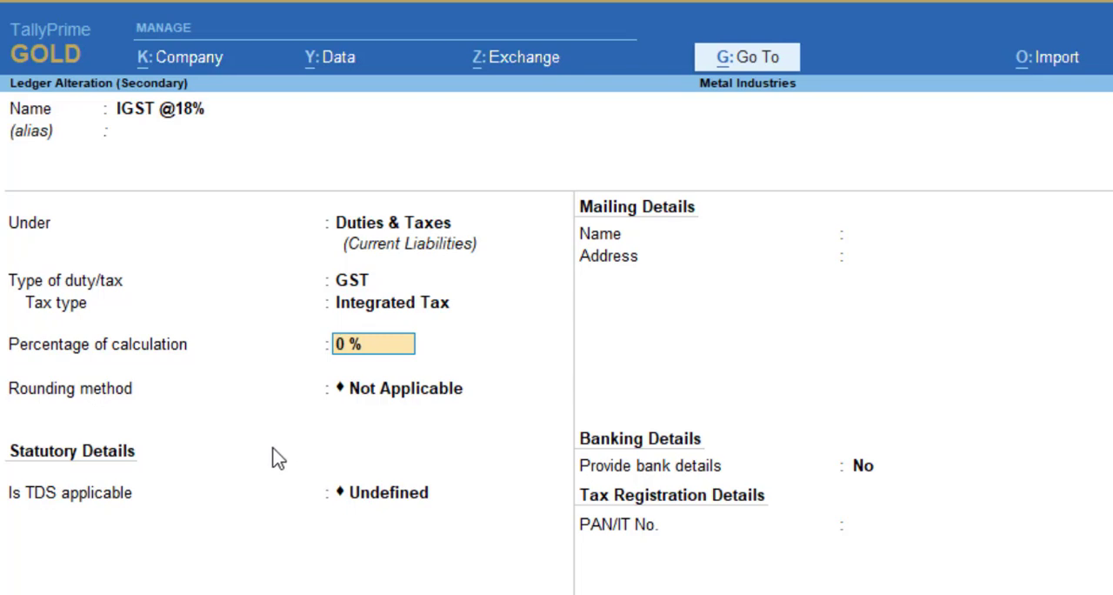
Keep the ledger's percentage of calculation at 0 % and rounding method Not Applicable, and save the ledger without bank details
key("Return")
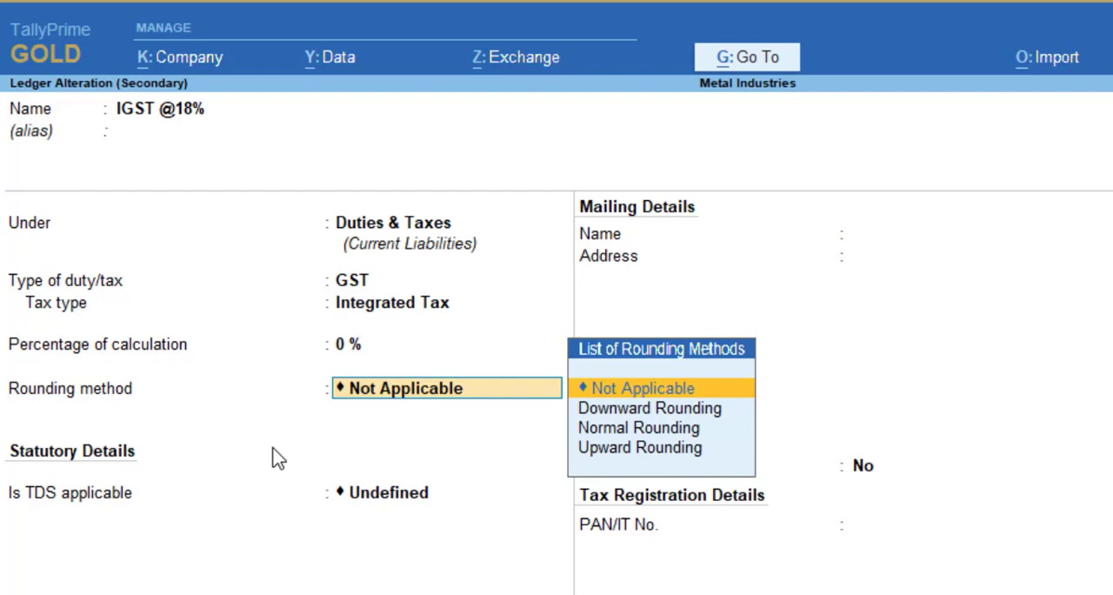
key("Return")
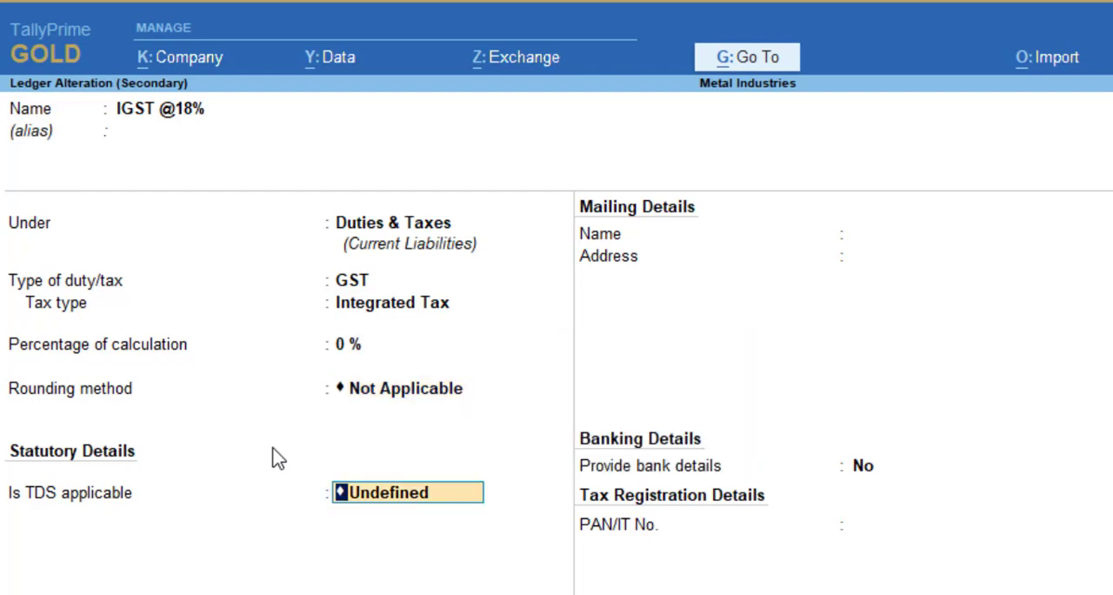
key("Return")
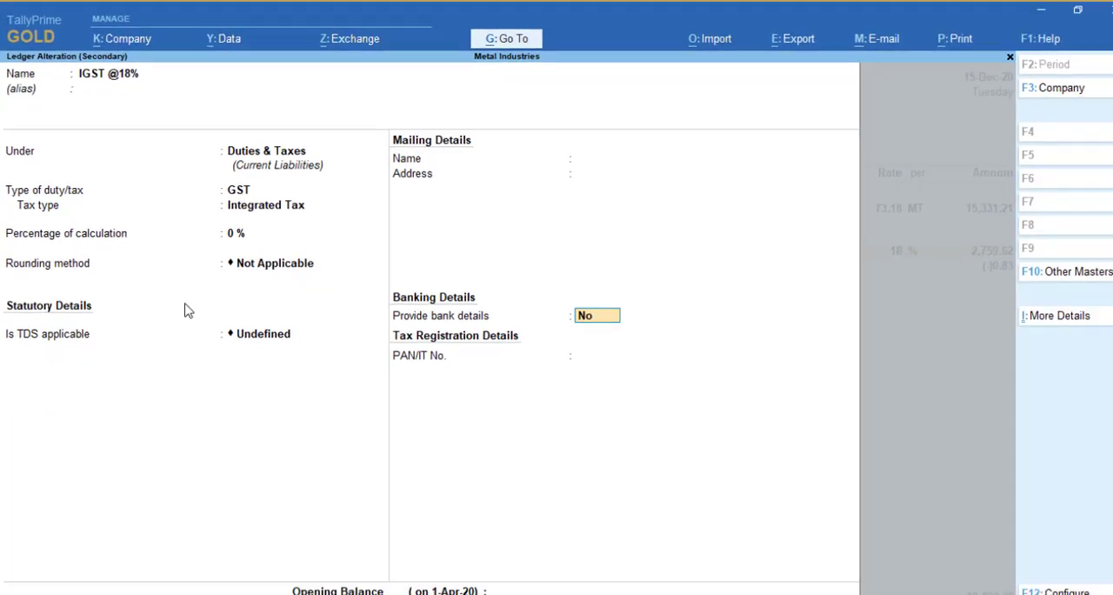
key("Return")
Accept the remaining entries and the New Ref bill-wise details of sales voucher 2, and save the voucher
key("Return")
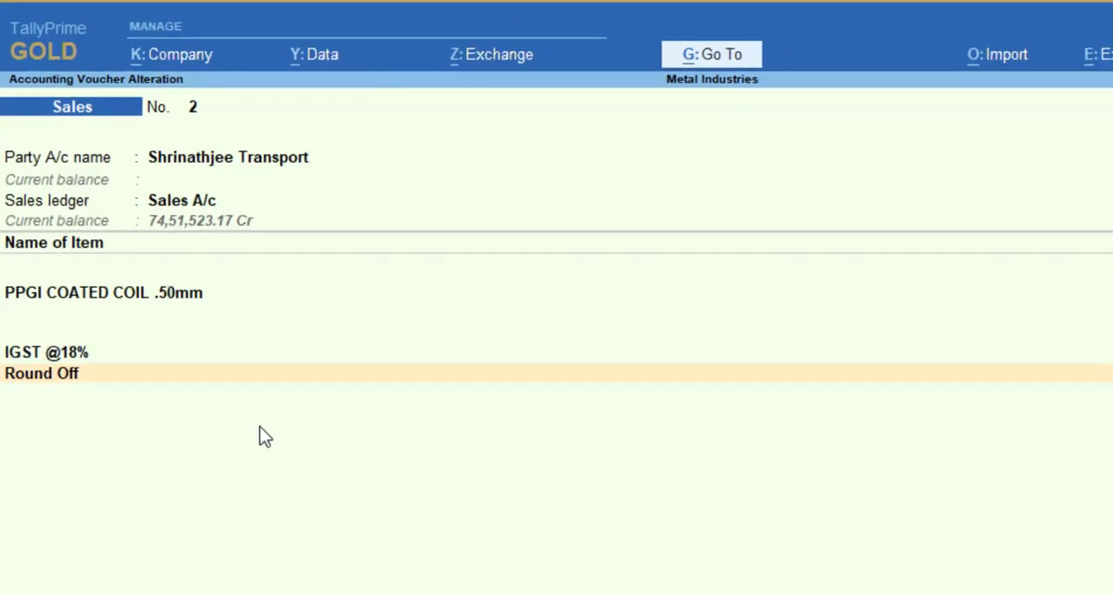
key("Return")
key("Return")
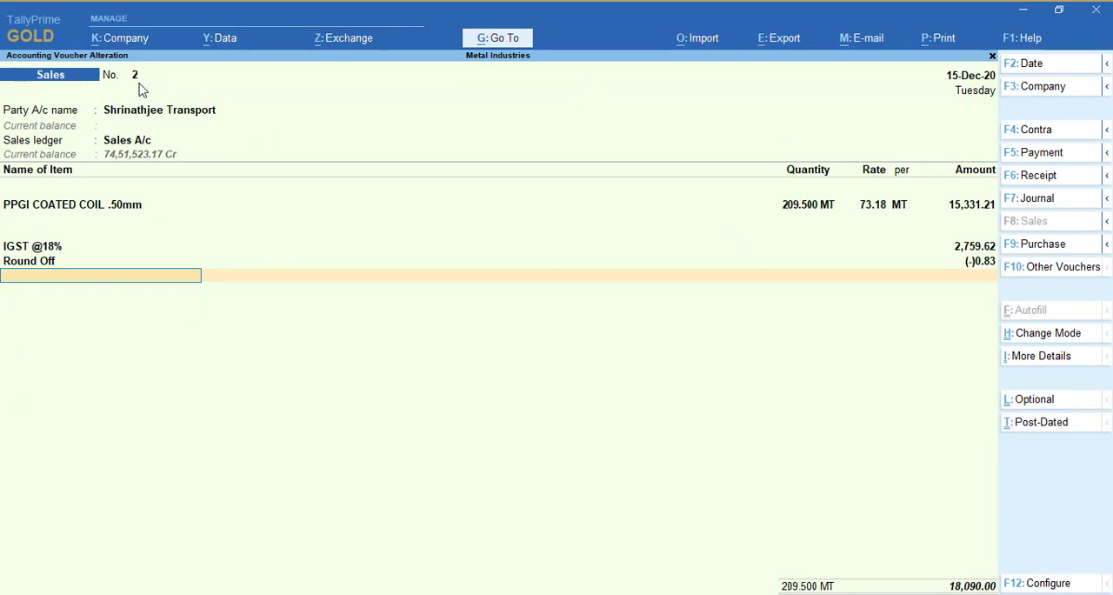
key("Return")
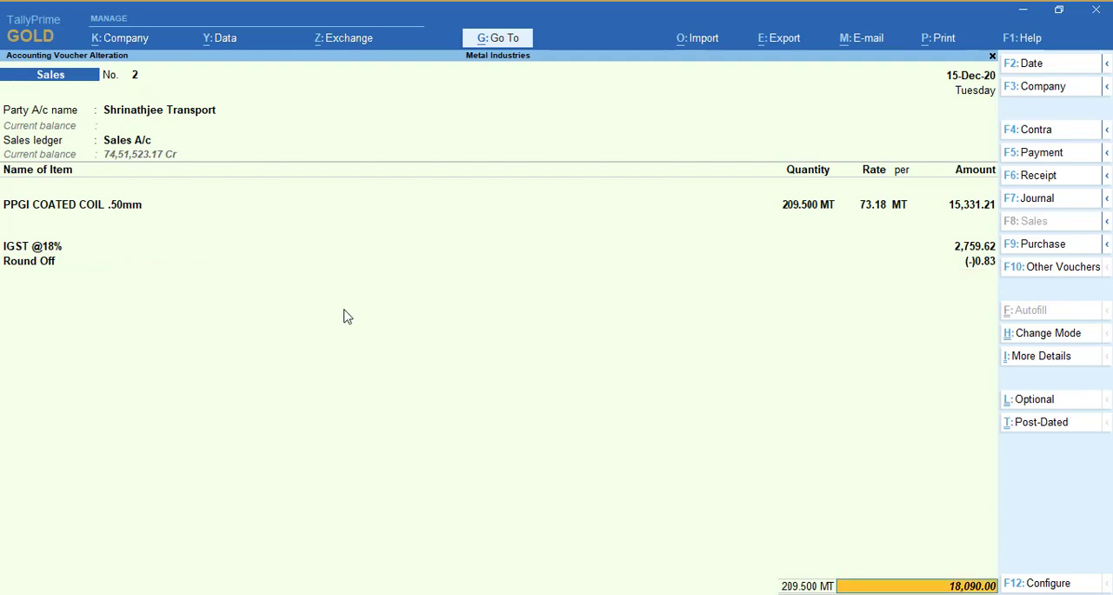
key("Return")
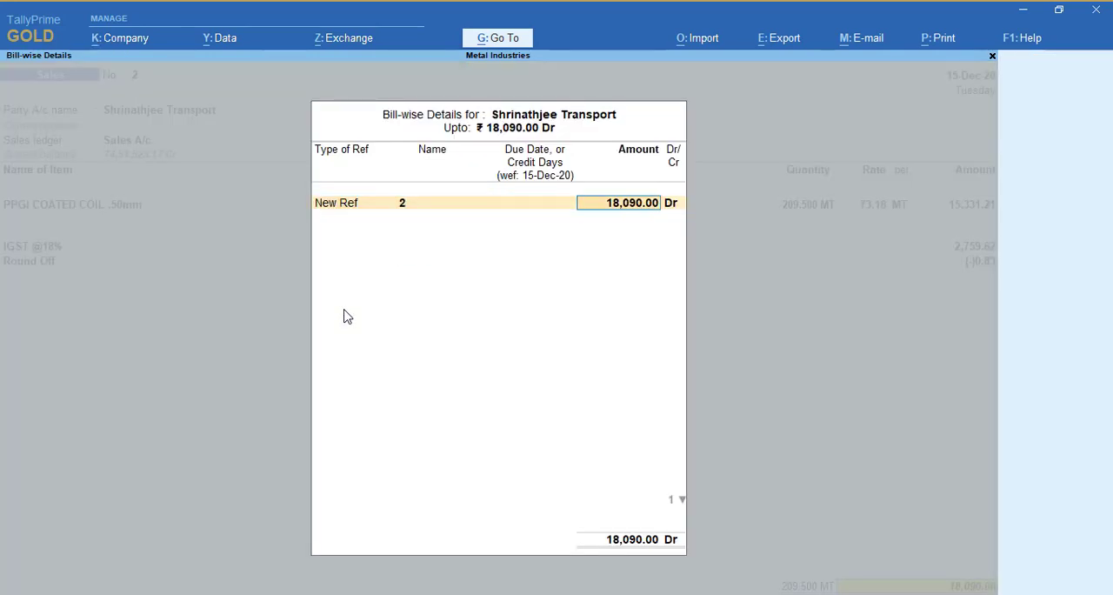
key("Return")
key("Return")
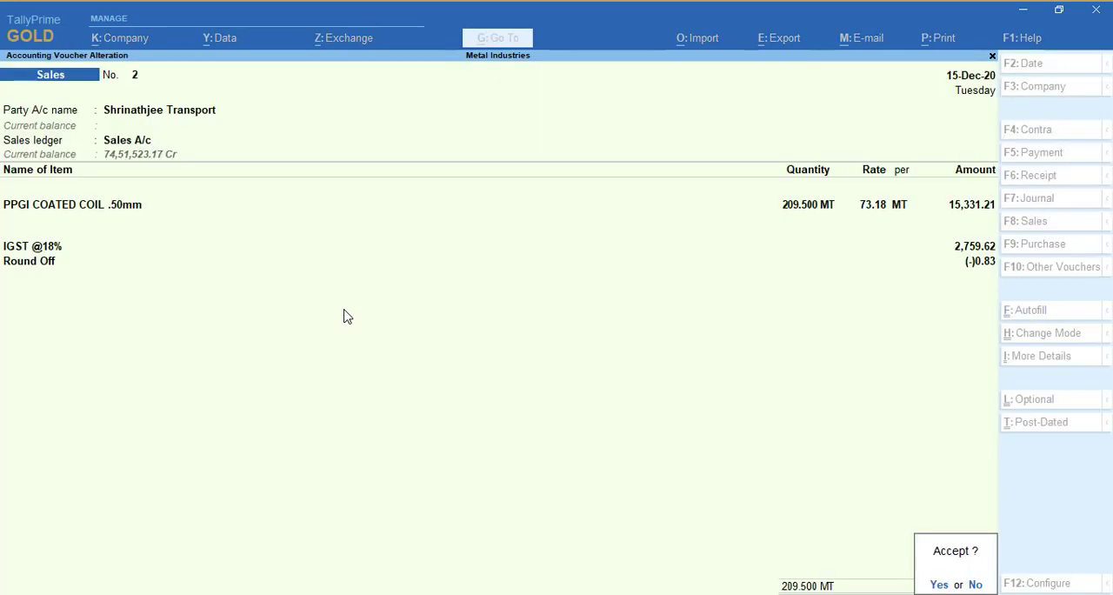
key("Return")
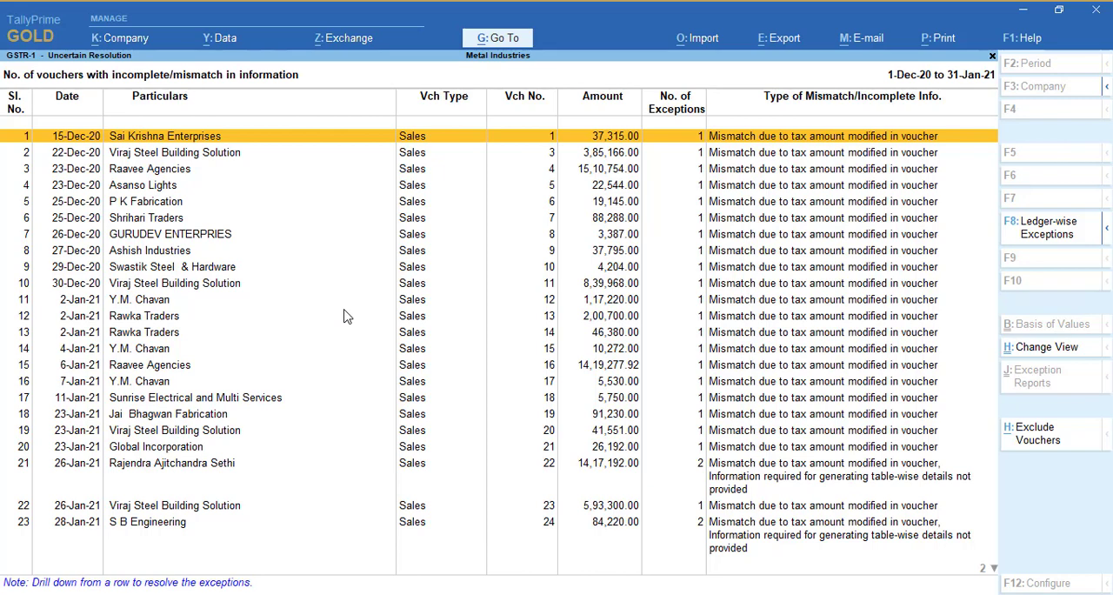
Return to the list of exceptions and open "Information required for generating table-wise details not provided"
key("Escape")
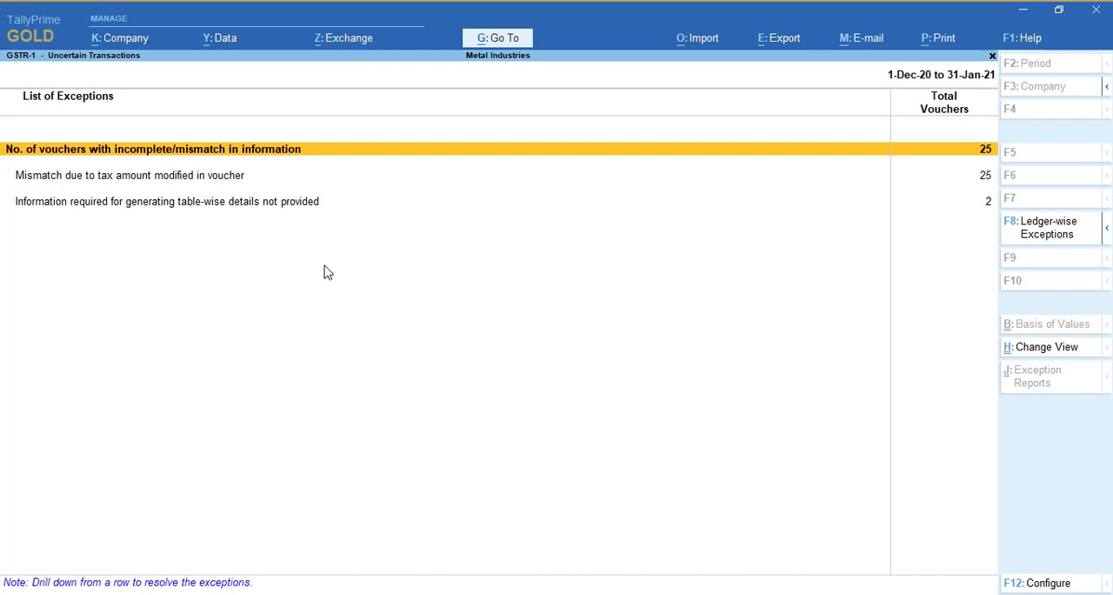
key("Down")
key("Up")
key("Down")
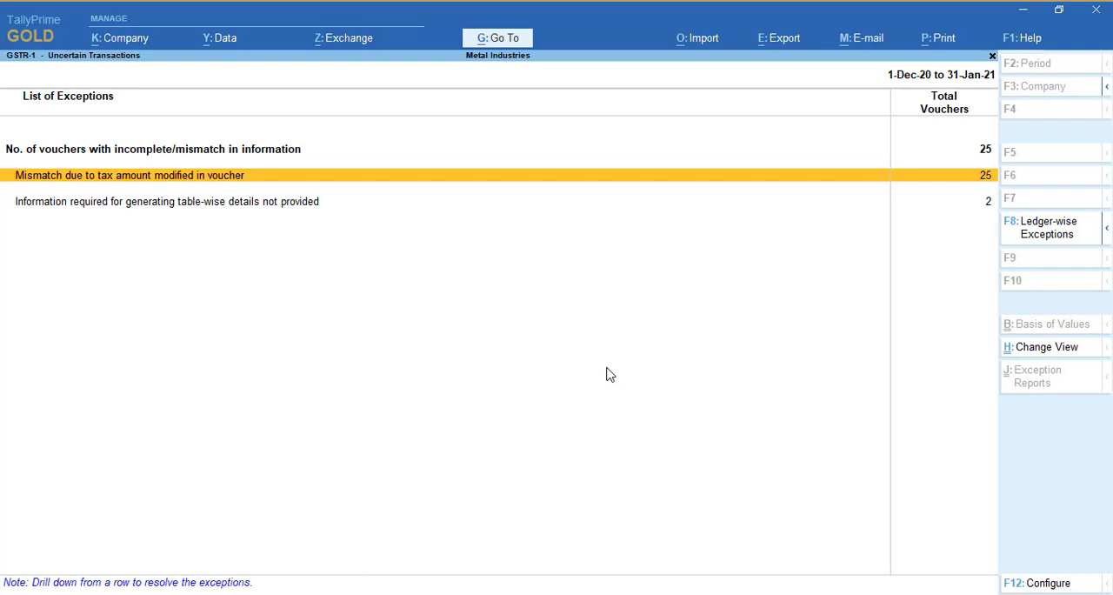
key("Down")
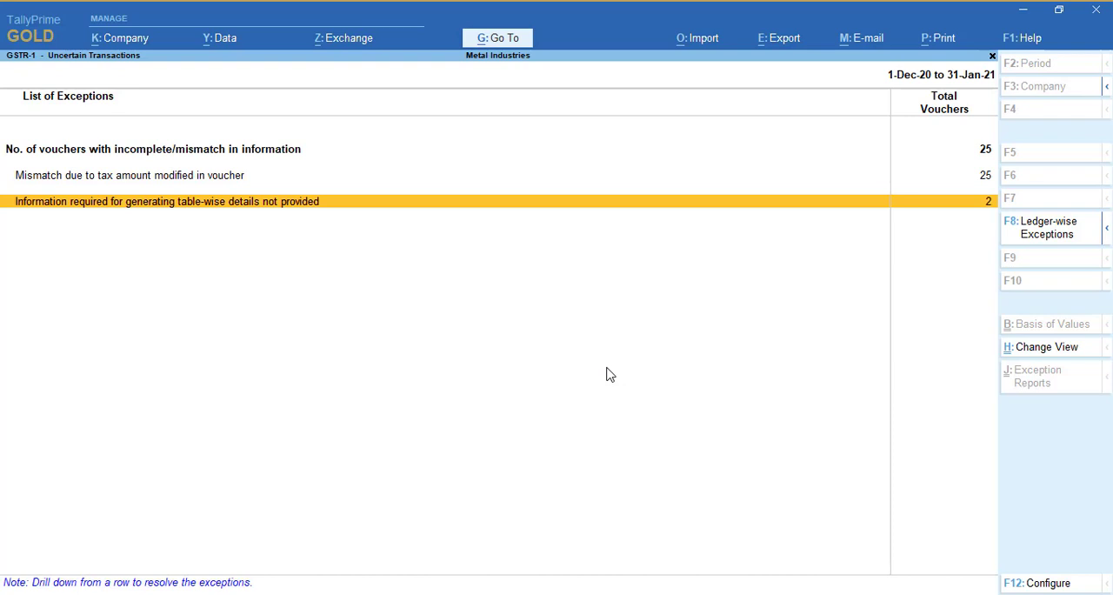
key("Return")
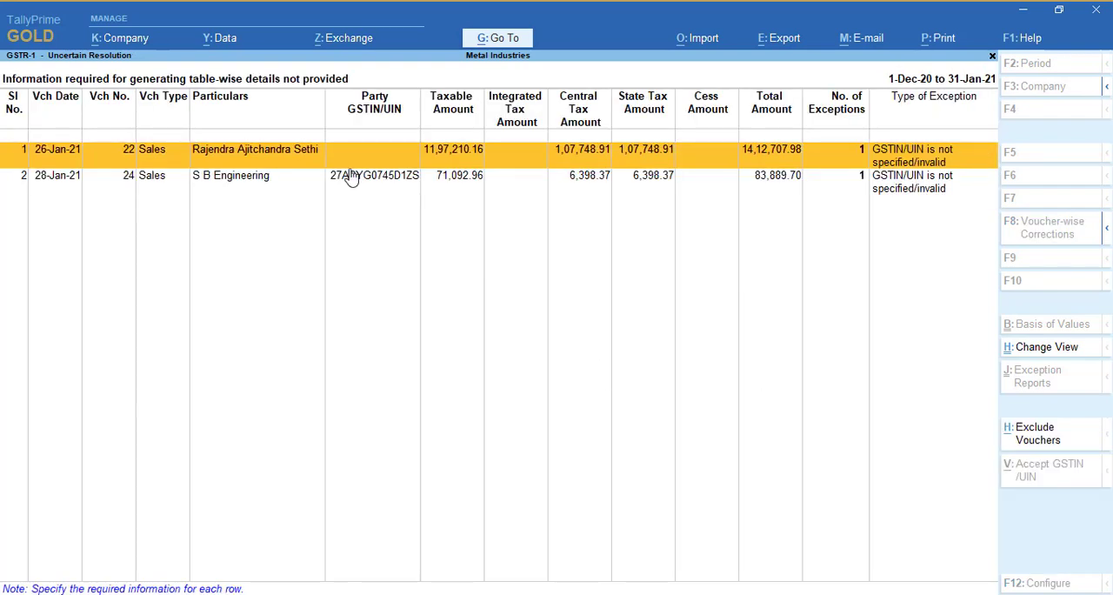
Reopen the table-wise details exception and examine the party GSTIN/UIN entries of vouchers 24 and 22
key("Escape")
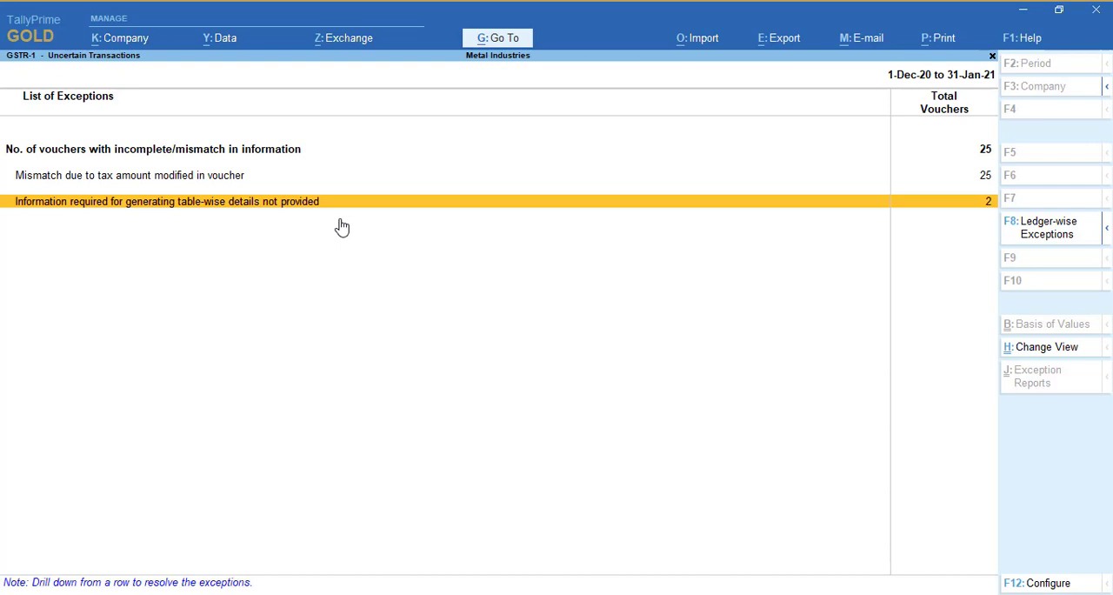
key("Return")
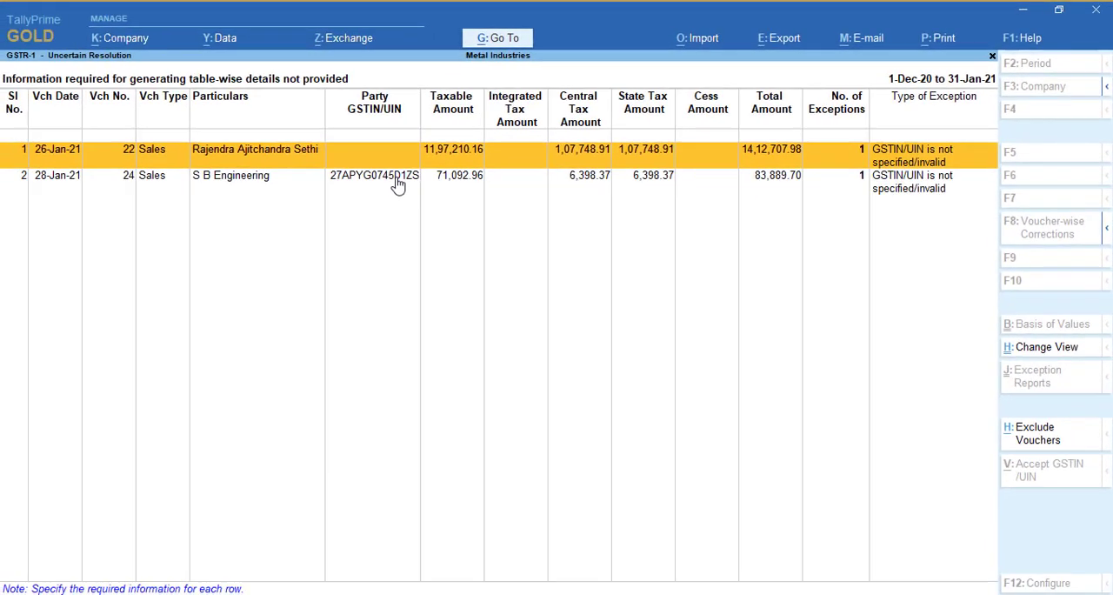
left_click(391, 184)
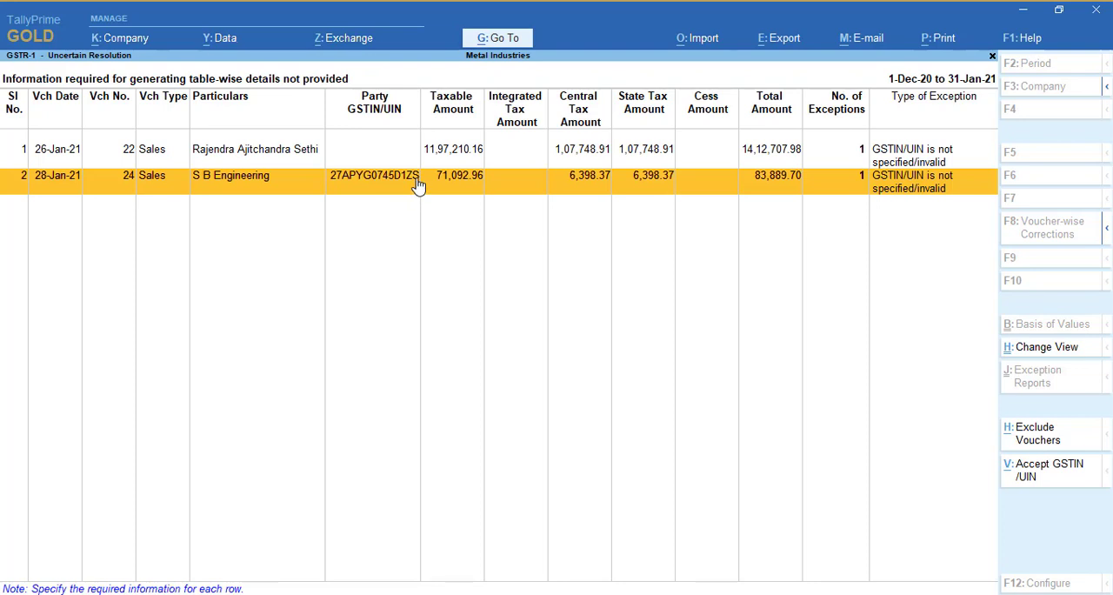
left_click(368, 160)
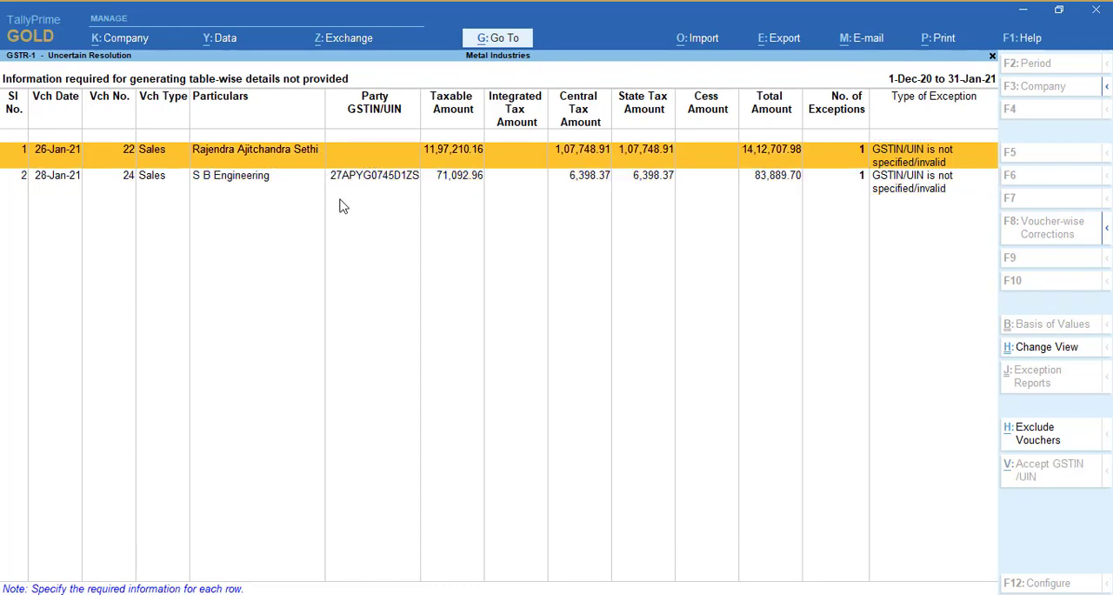
Open sales voucher 22 from the exception "No. of vouchers with incomplete/mismatch in information"
key("Escape")
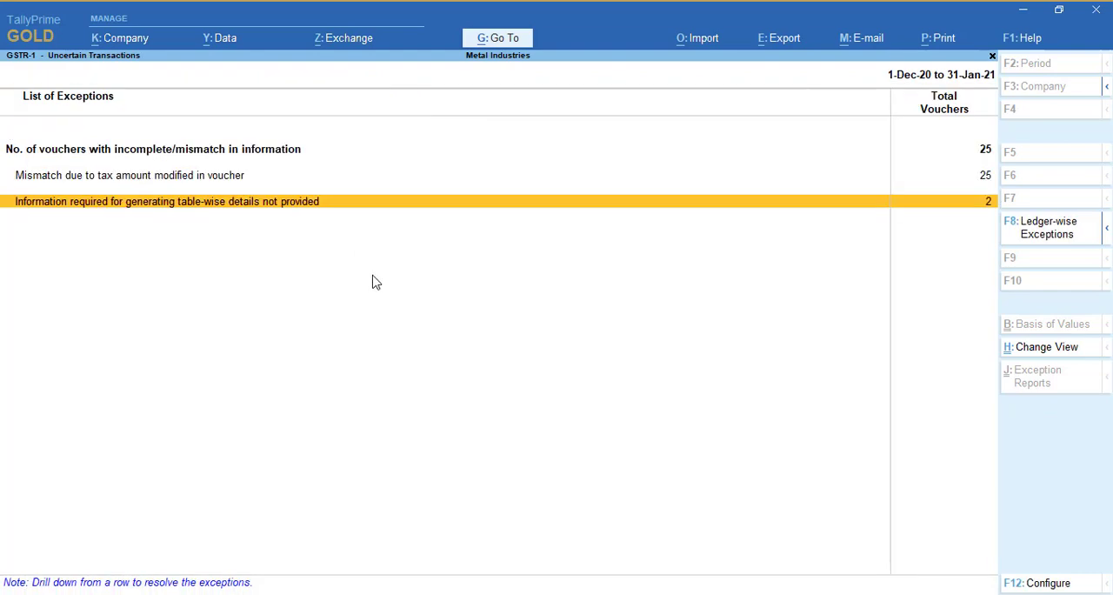
key("Up")
key("Up")
key("Return")
key("Down")
key("Down")
key("Down")
key("Down")
key("Down")
key("Down")
key("Down")
key("Down")
key("Down")
key("Down")
key("Down")
key("Down")
key("Down")
key("Down")
key("Down")
key("Down")
key("Down")
key("Down")
key("Down")
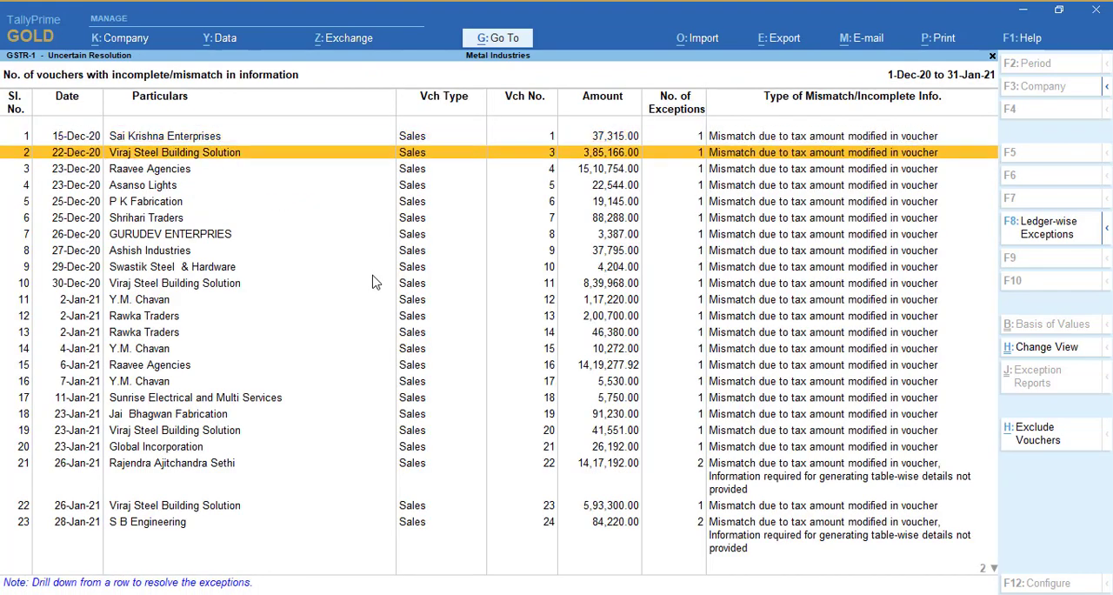
key("Down")
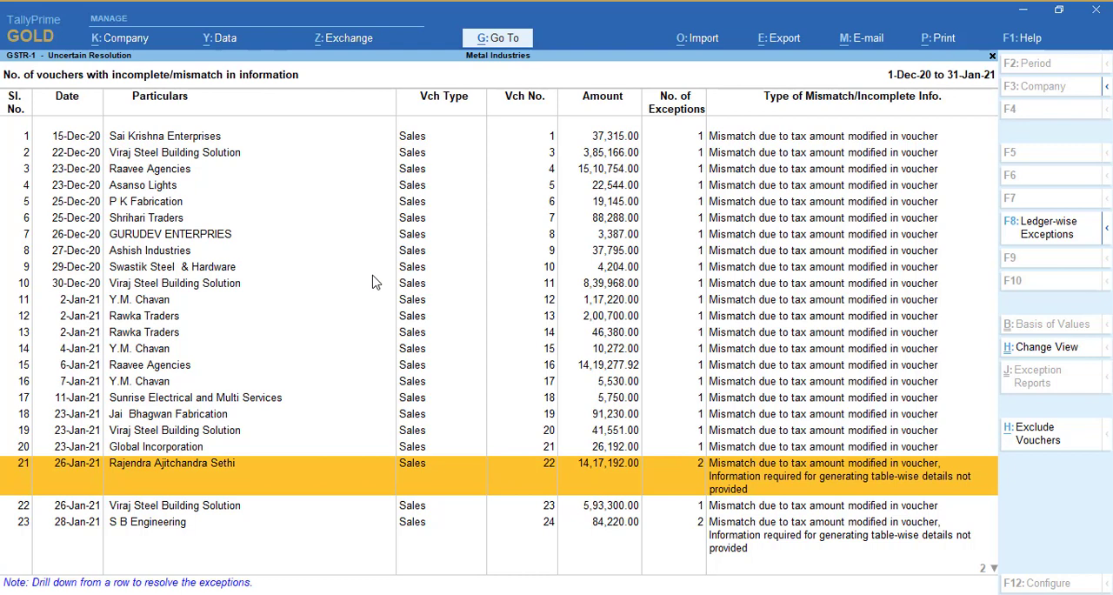
key("ctrl")
key("Return")
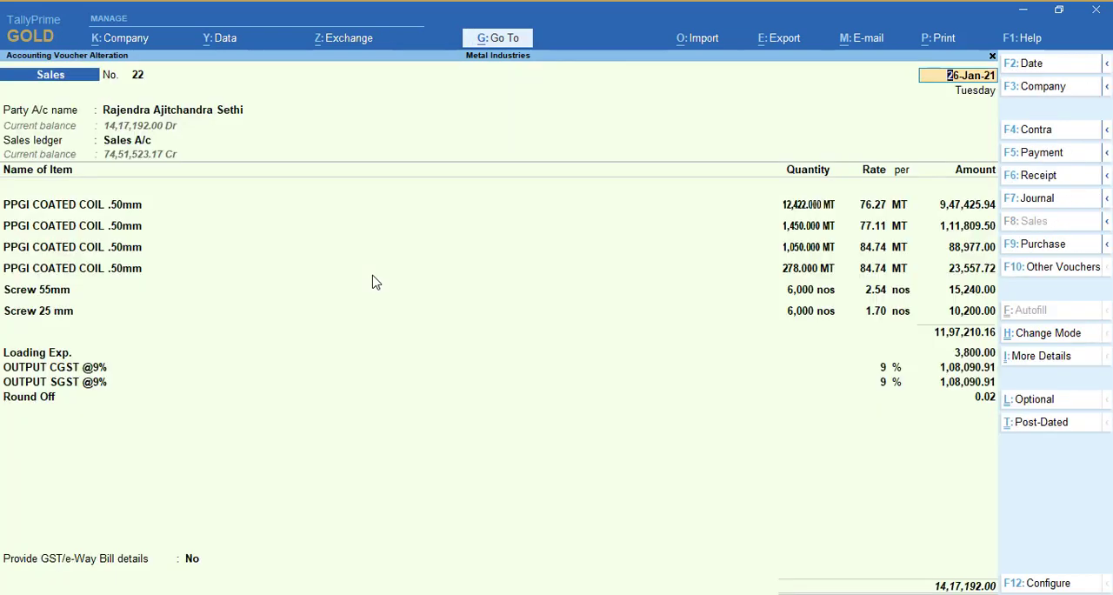
Examine the tax registration details in the party ledger of sales voucher 22, and leave the ledger and voucher unchanged
key("Return")
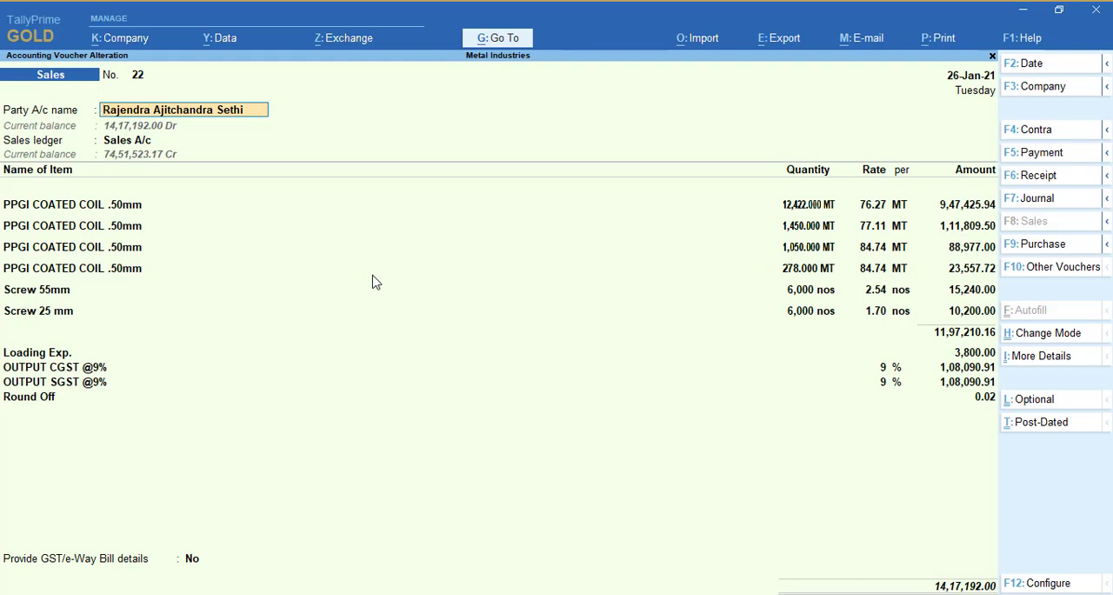
key("ctrl")
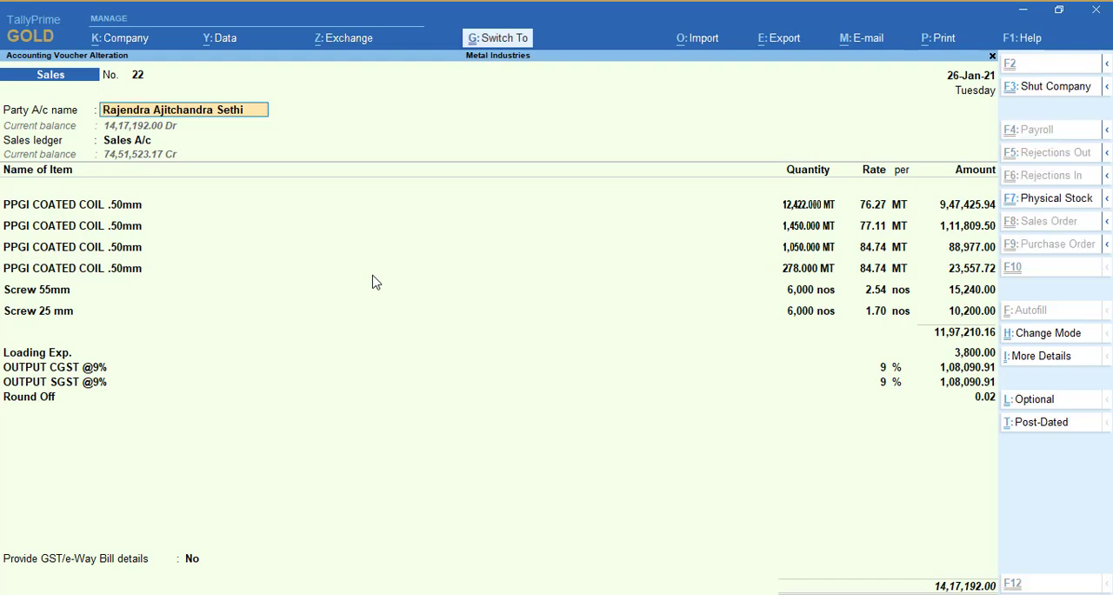
key("ctrl+Return")
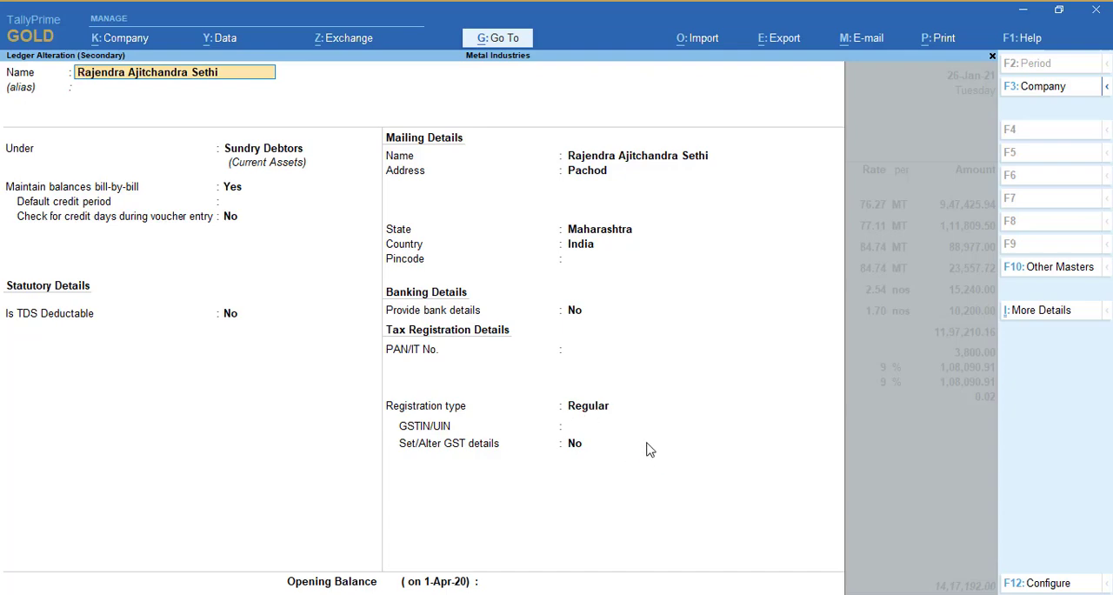
key("Escape")
key("Escape")
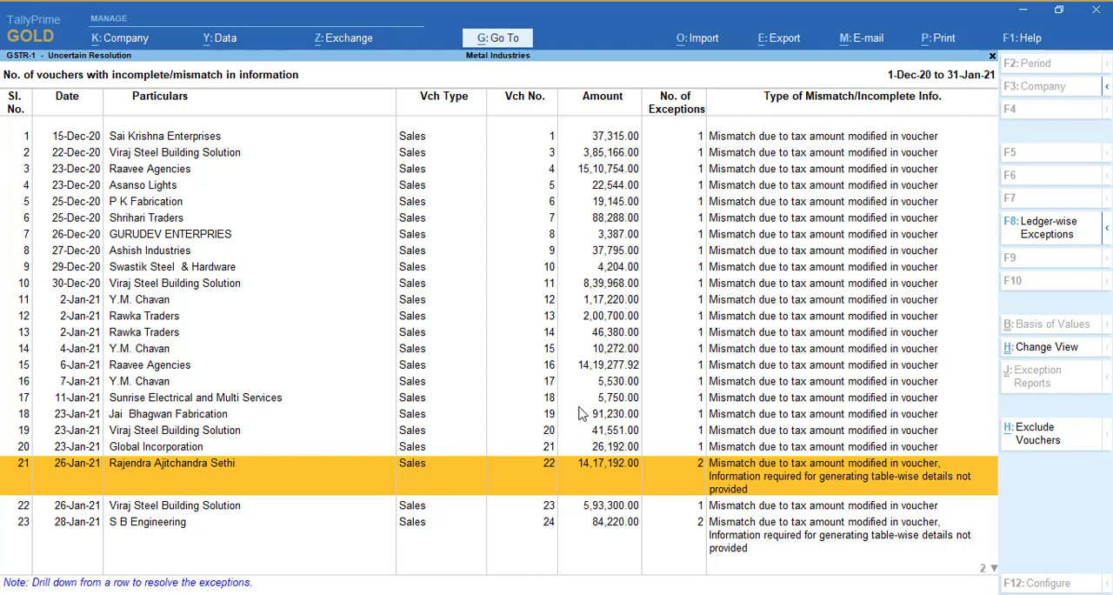
Open "Mismatch due to tax amount modified in voucher" and compare the calculated and transaction tax amounts of the listed vouchers
key("Escape")
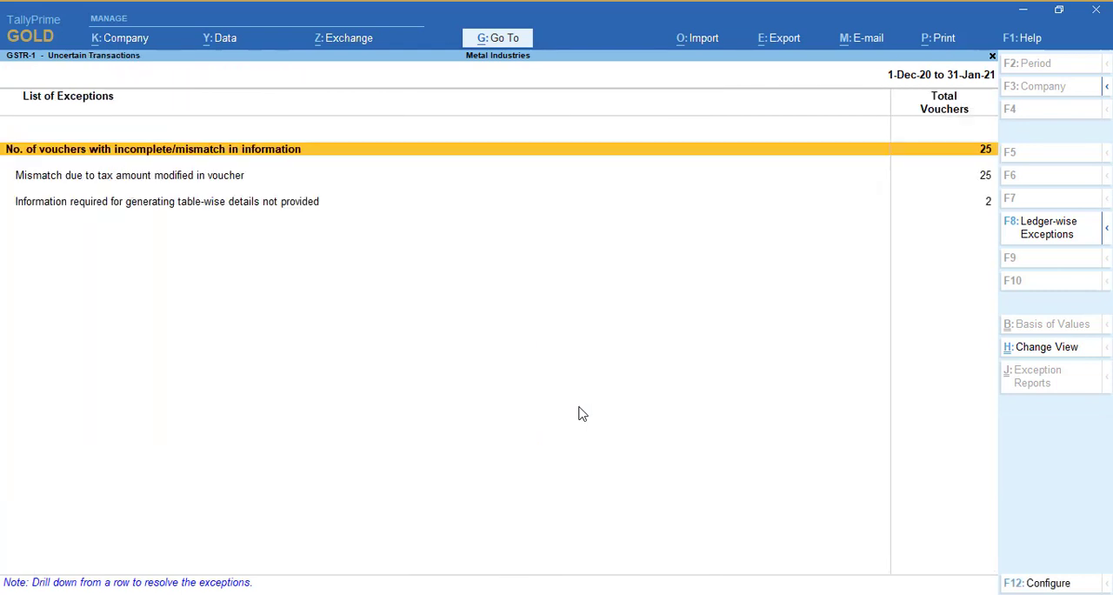
key("Down")
key("Down")
key("Up")
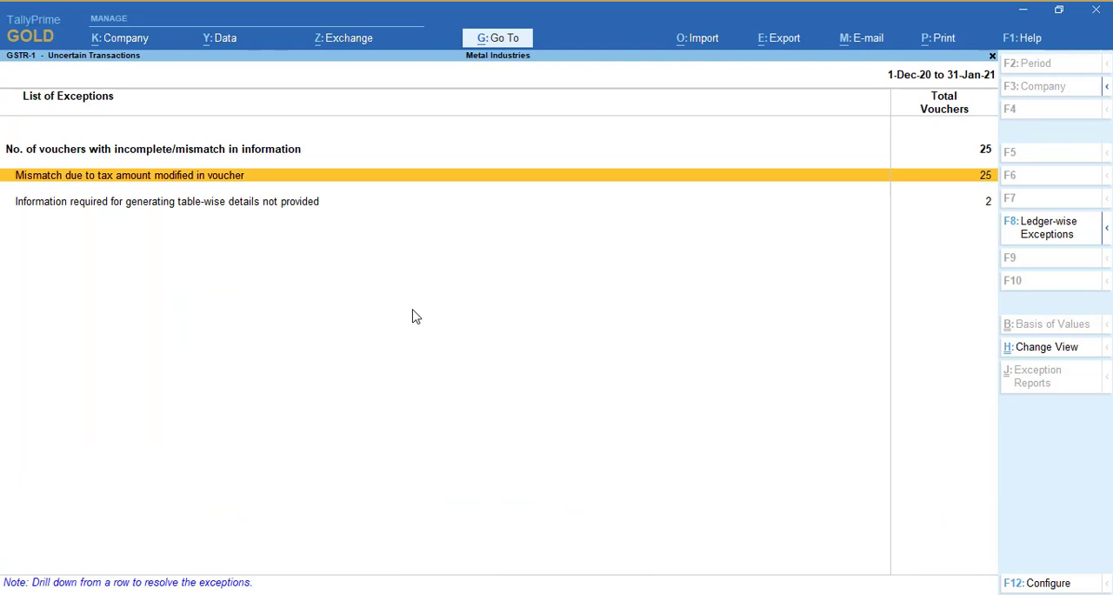
key("Return")
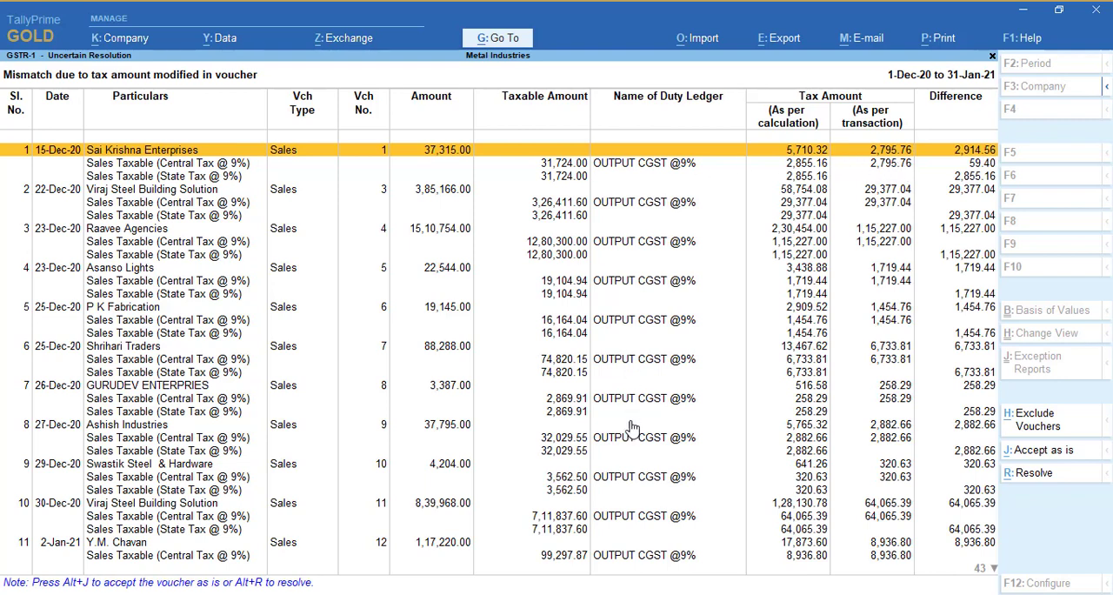
key("Down")
key("Down")
key("Down")
key("Down")
key("Down")
key("Down")
key("Down")
key("Down")
key("Down")
key("Down")
key("Down")
key("Down")
key("Down")
key("Down")
key("Down")
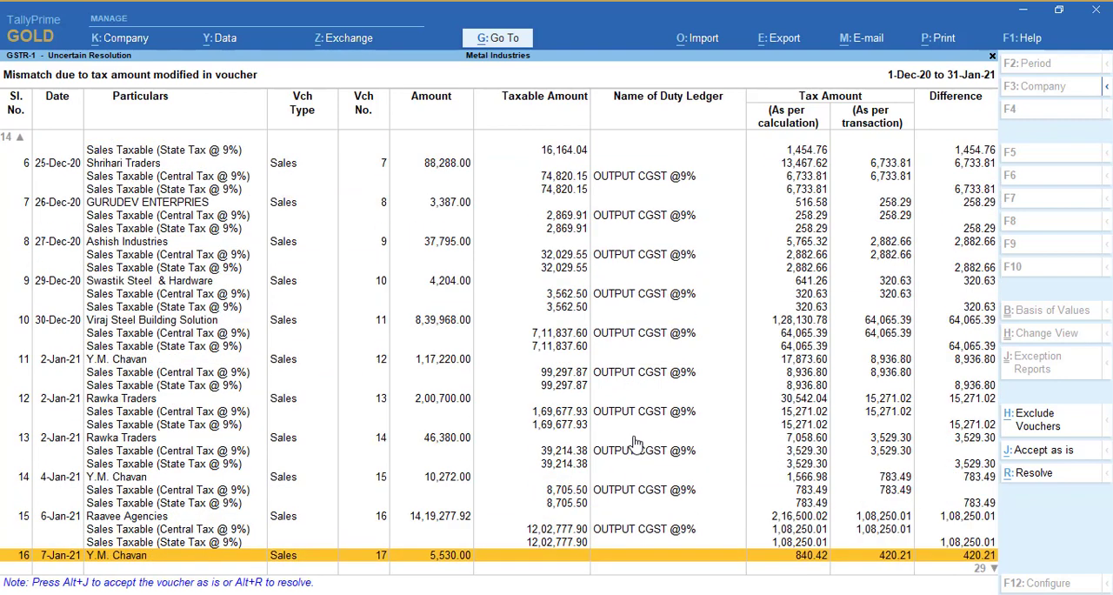
key("Up")
key("Up")
key("Up")
key("Up")
key("Up")
key("Up")
key("Up")
key("Up")
key("Up")
key("Up")
key("Up")
key("Up")
key("Up")
key("Up")
key("Up")
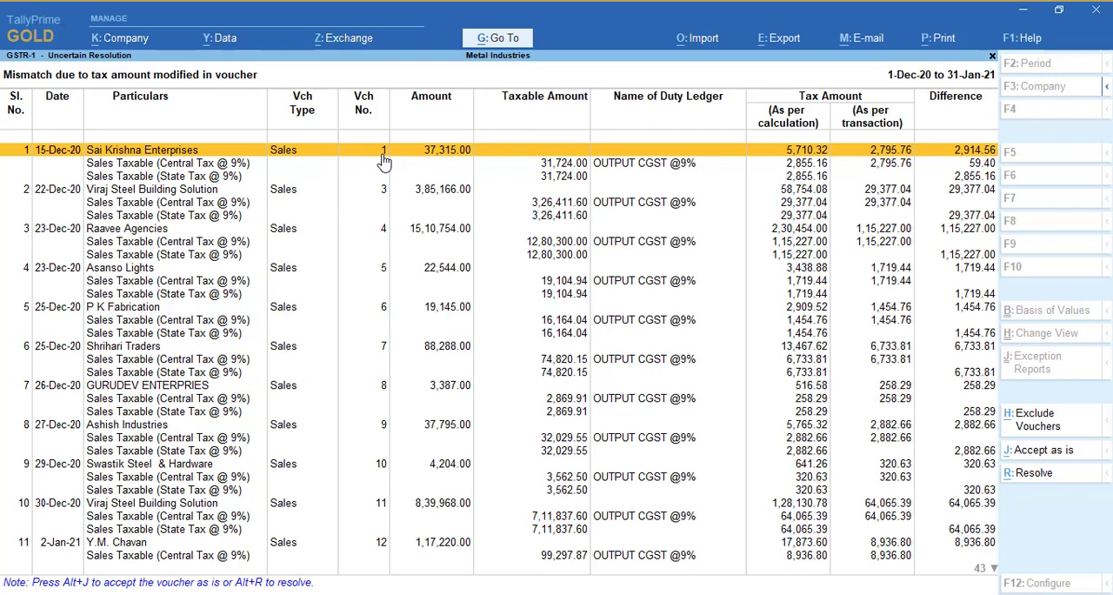
Examine the central and state tax differences of sales voucher 1 from the incomplete/mismatch voucher list, and leave its details unchanged
key("Escape")
key("Up")
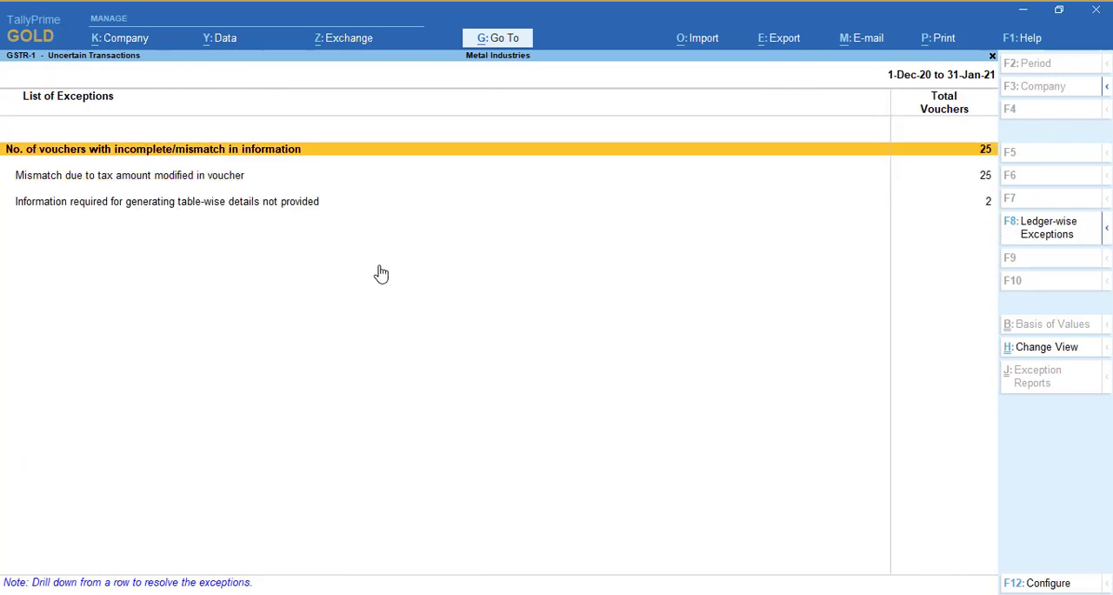
key("Return")
key("Return")
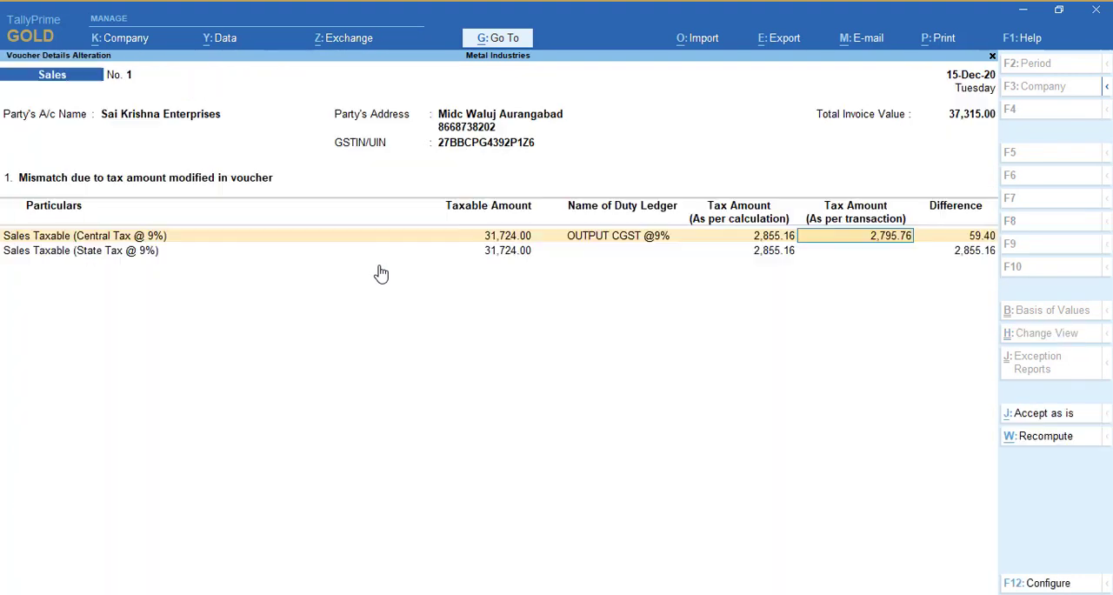
key("Escape")
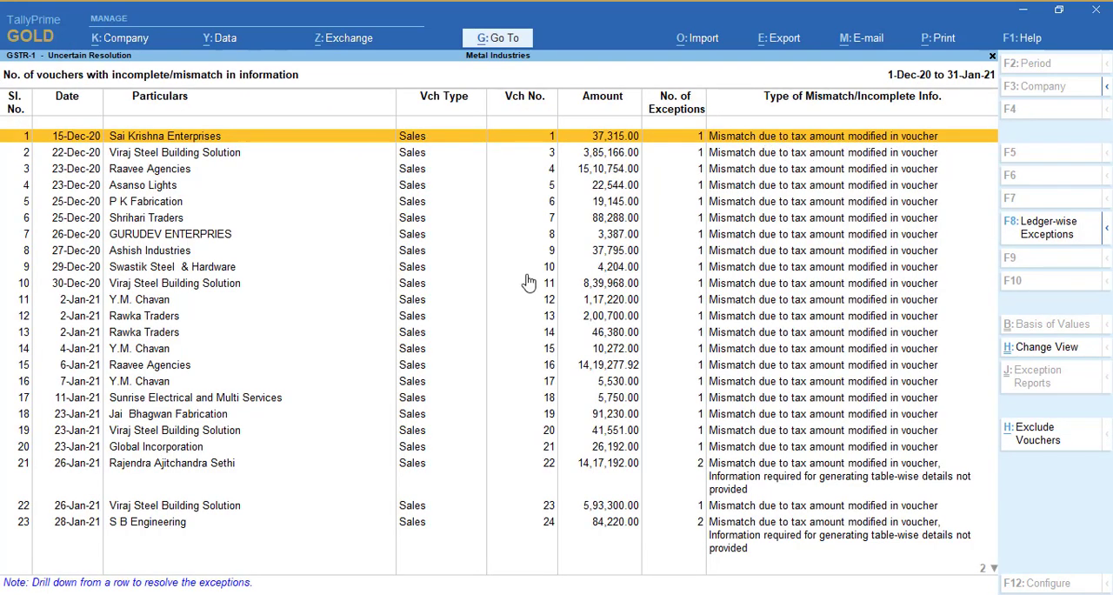
key("Return")
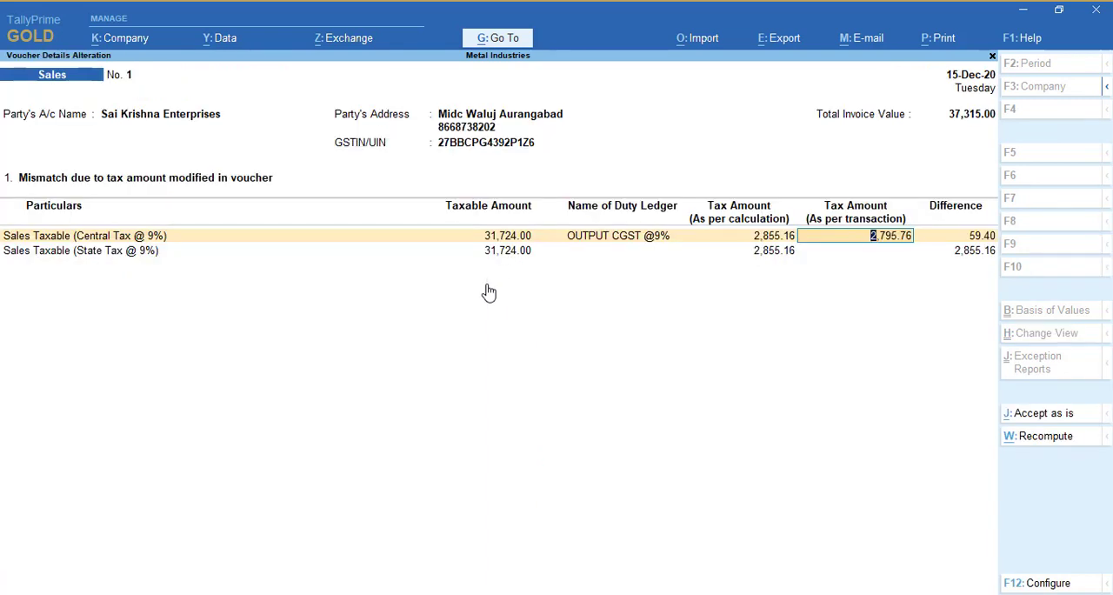
left_click(854, 251)
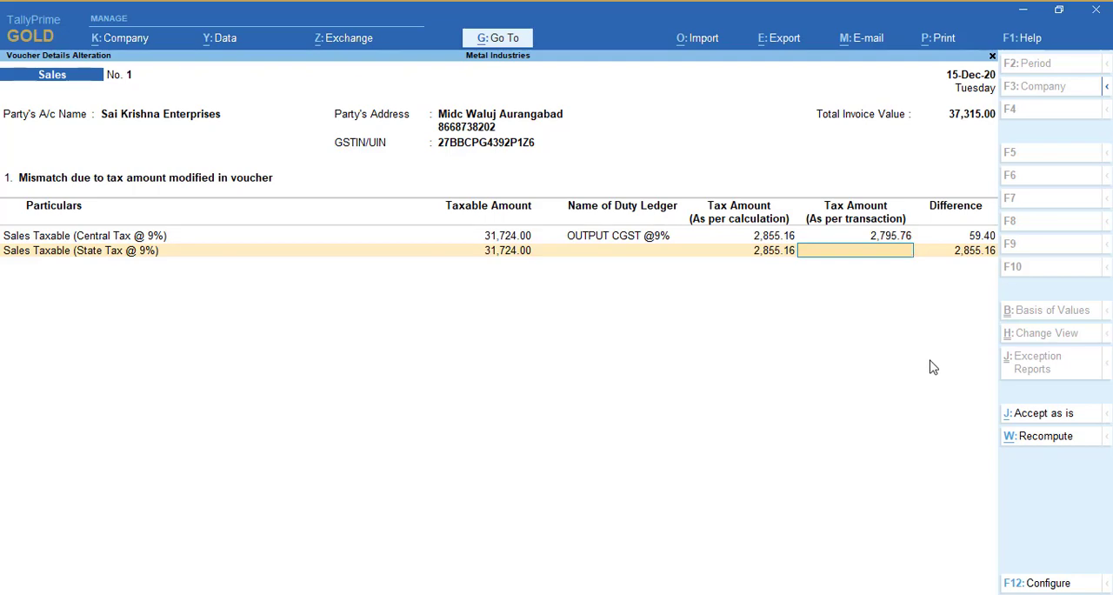
key("Escape")
key("y")
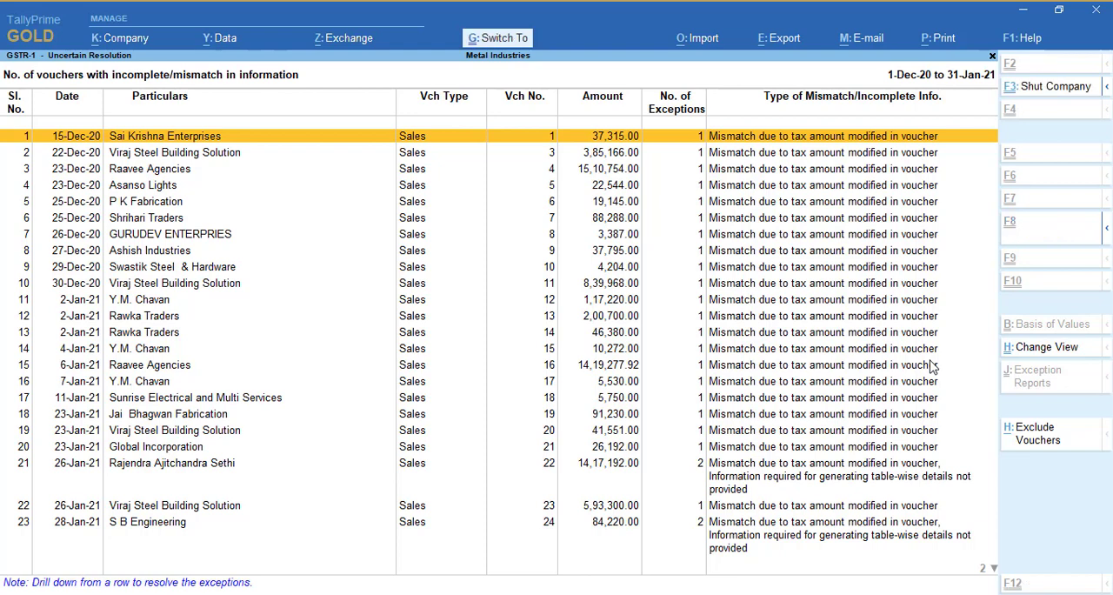
Open sales voucher 1 itself and check its output CGST and SGST amounts against the item total, and close it unchanged
key("Return")
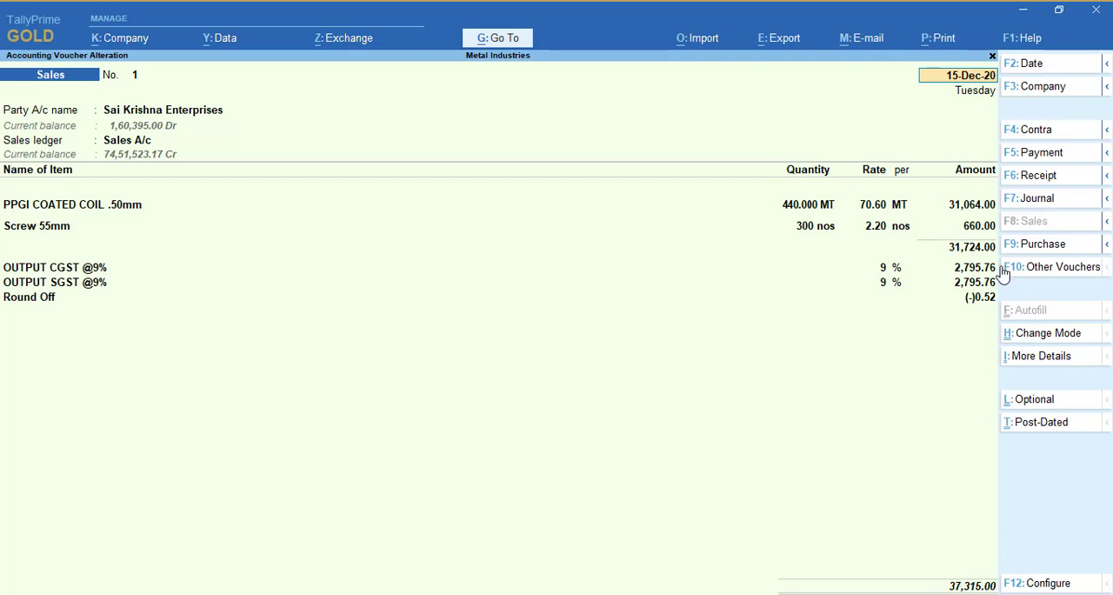
key("ctrl")
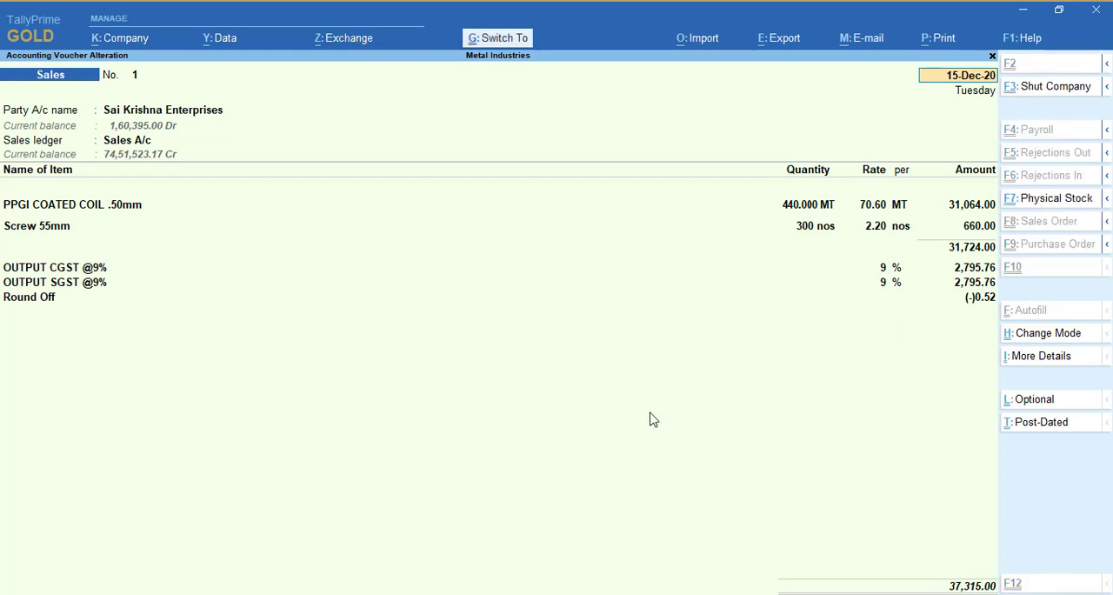
key("ctrl+n")
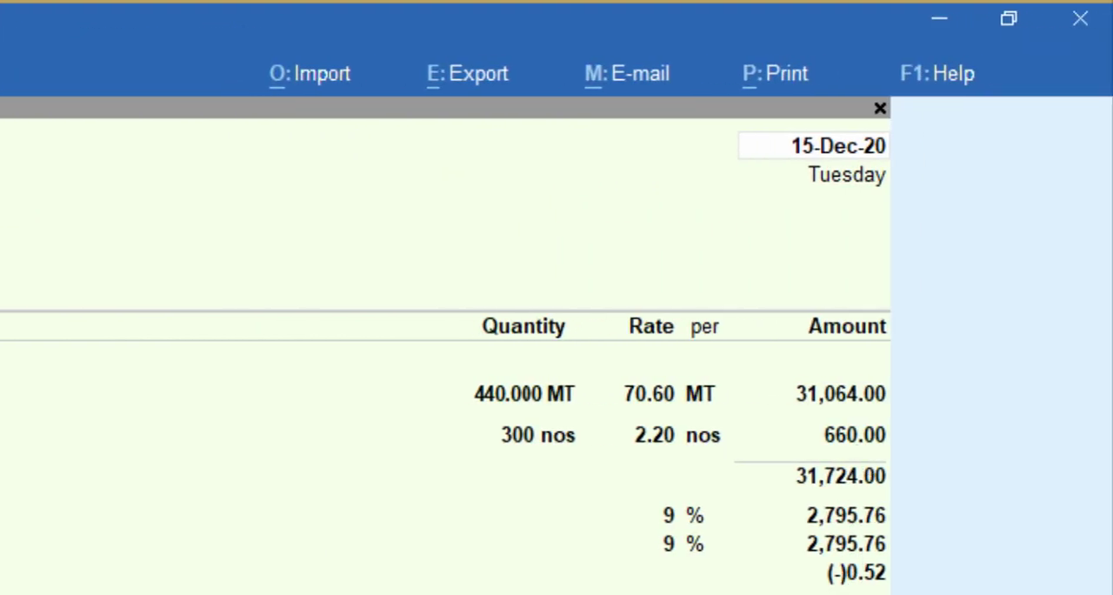
key("Escape")
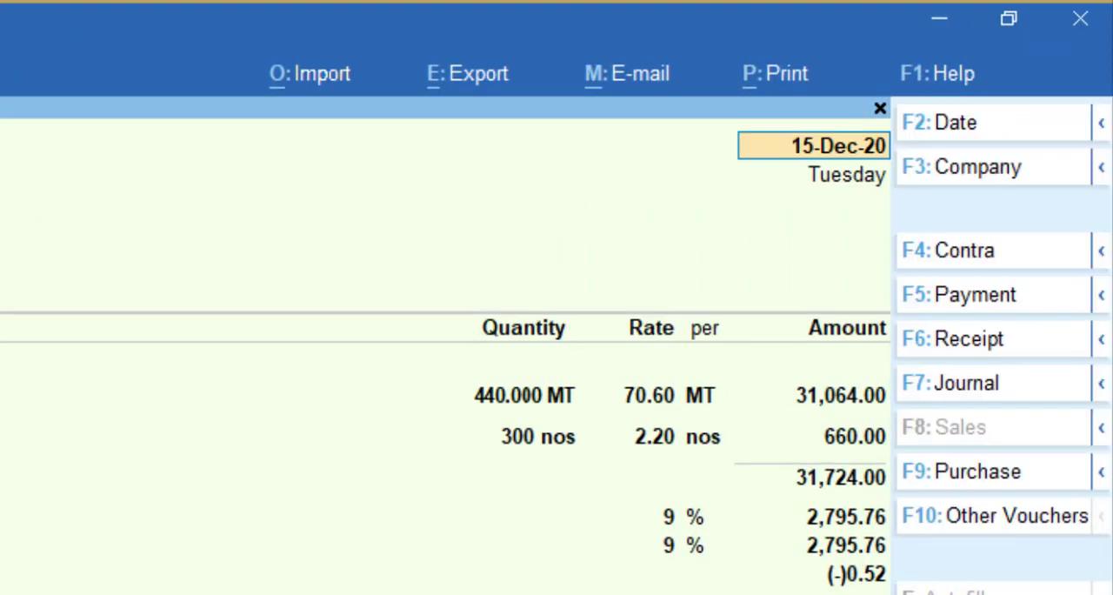
key("Escape")
key("Escape")
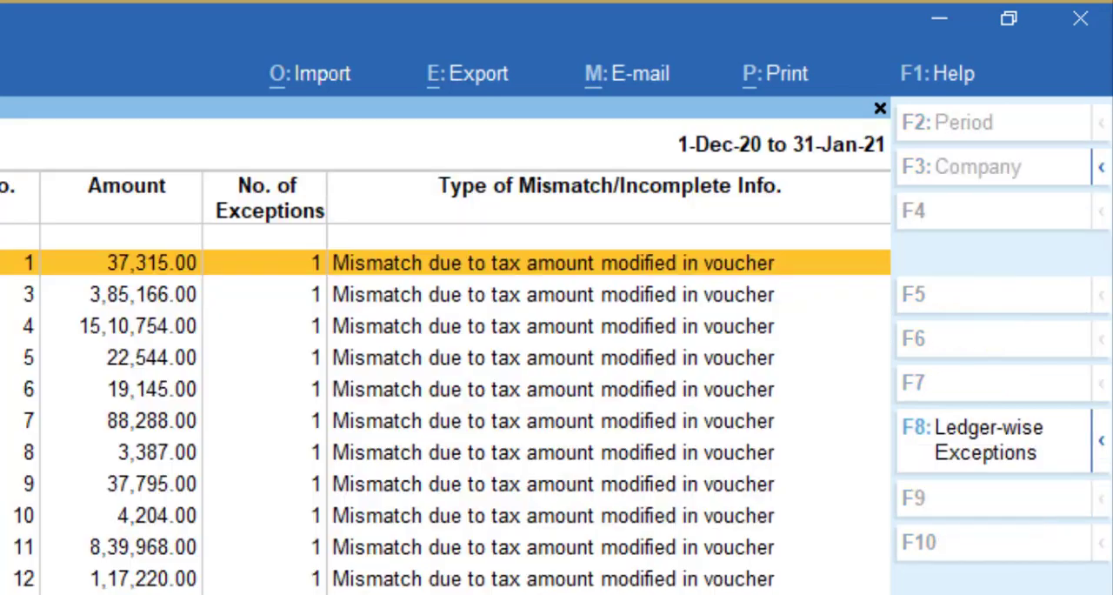
key("Return")
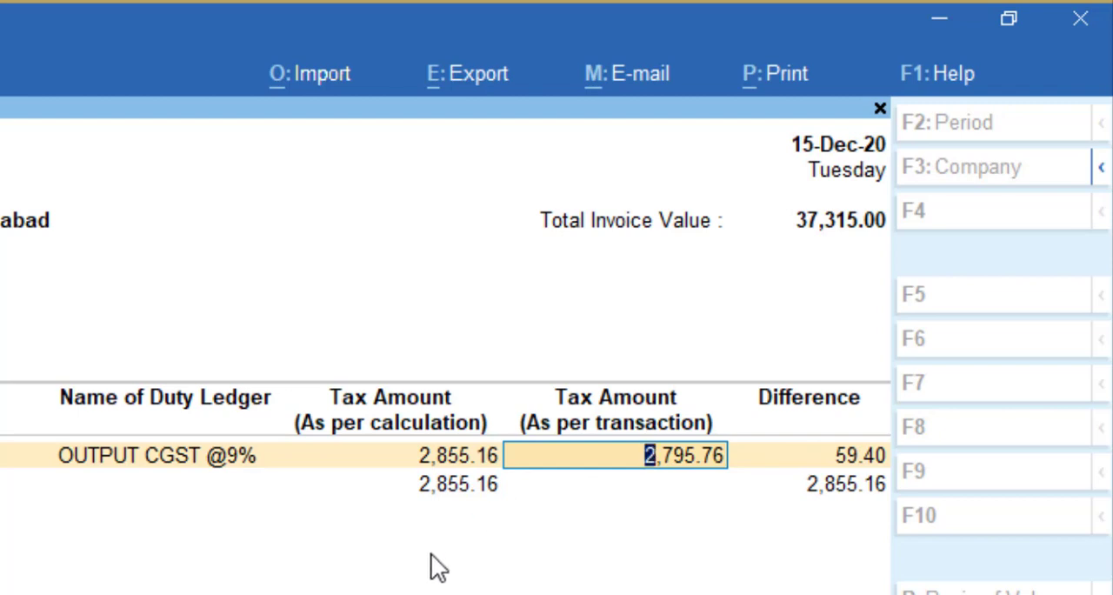
key("BackSpace")
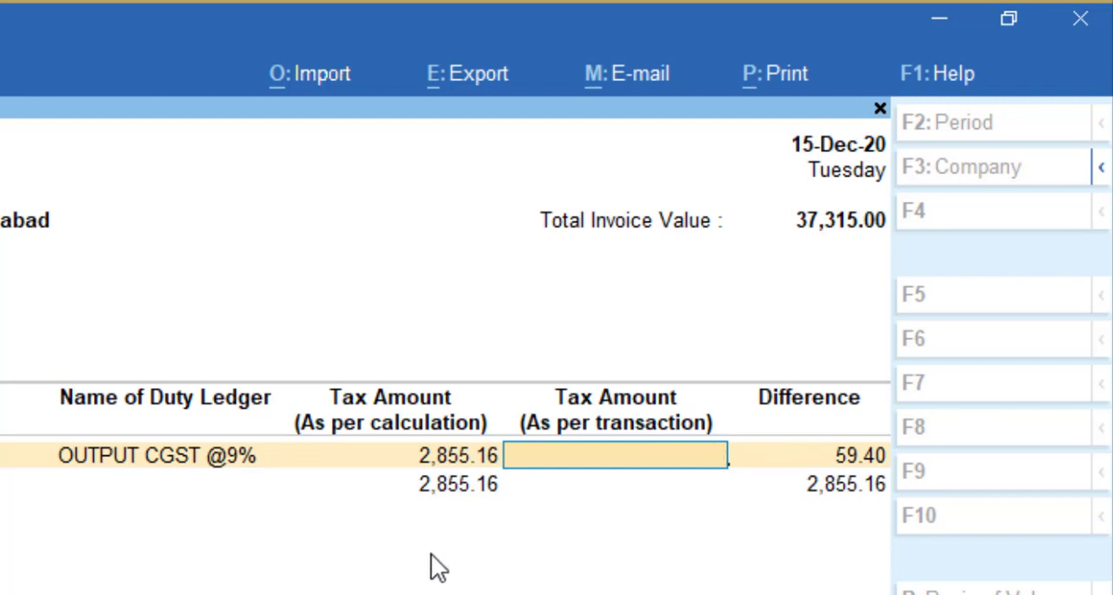
key("Escape")
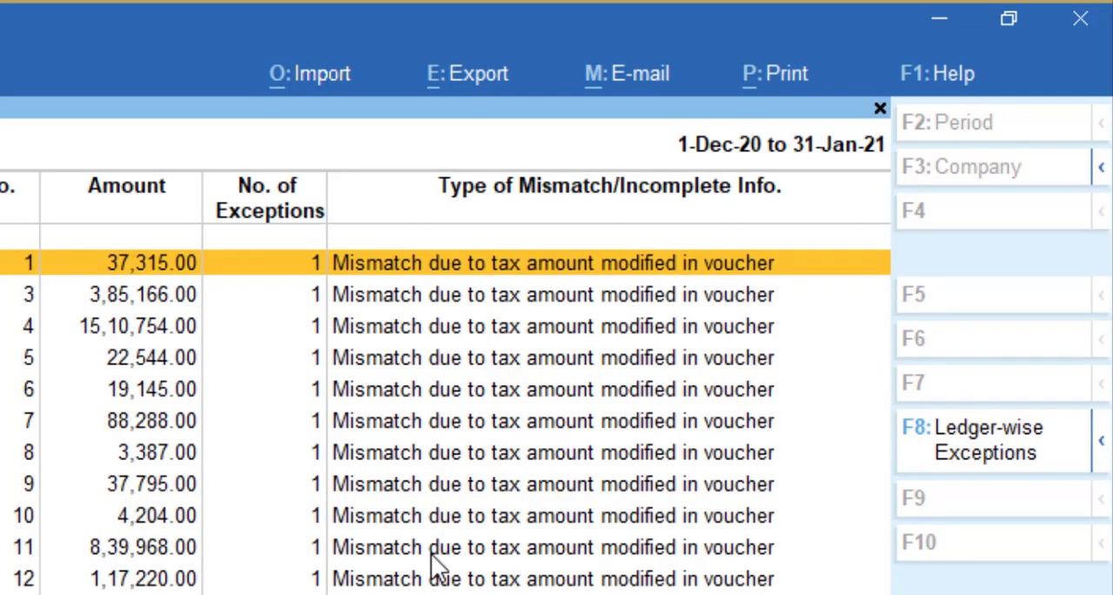
Reopen sales voucher 1 and calculate 31064*9/100 in the built-in calculator to check the tax on the coated coil item
key("Return")
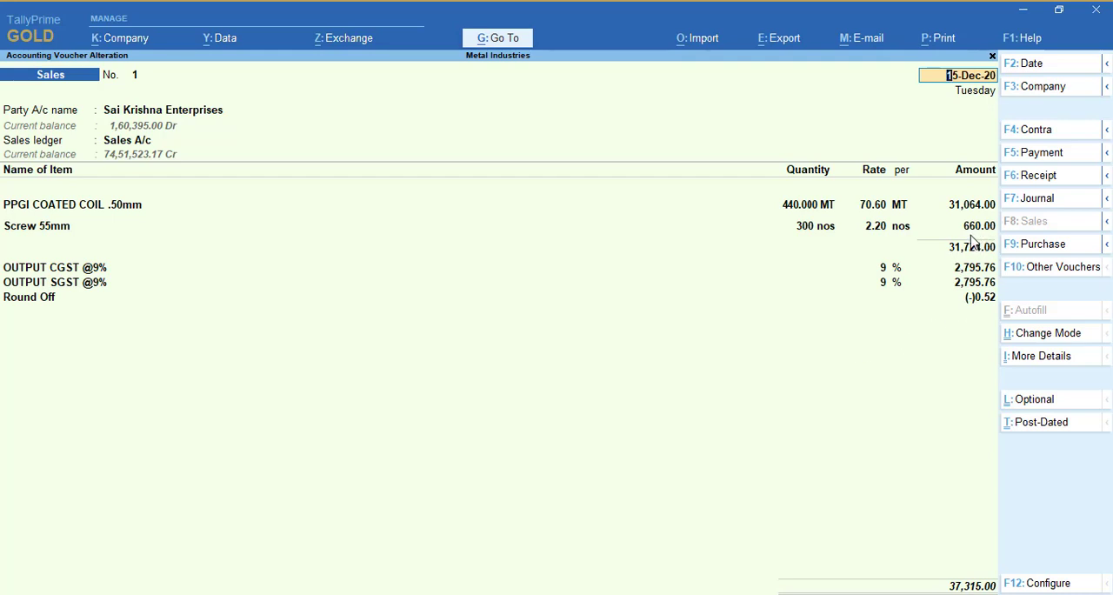
key("ctrl")
key("ctrl+n")
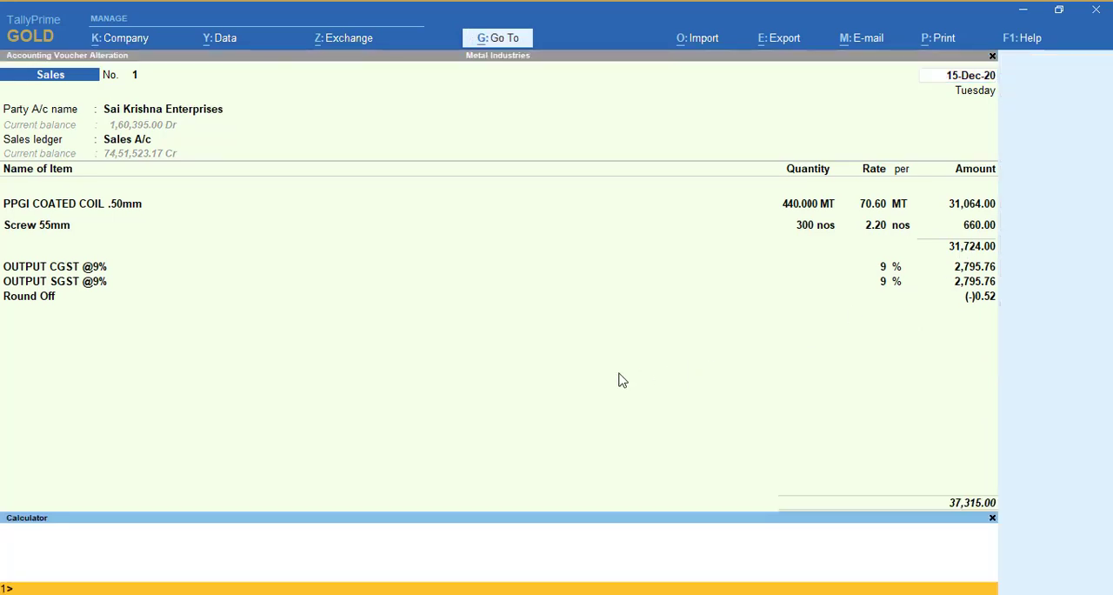
type("31")
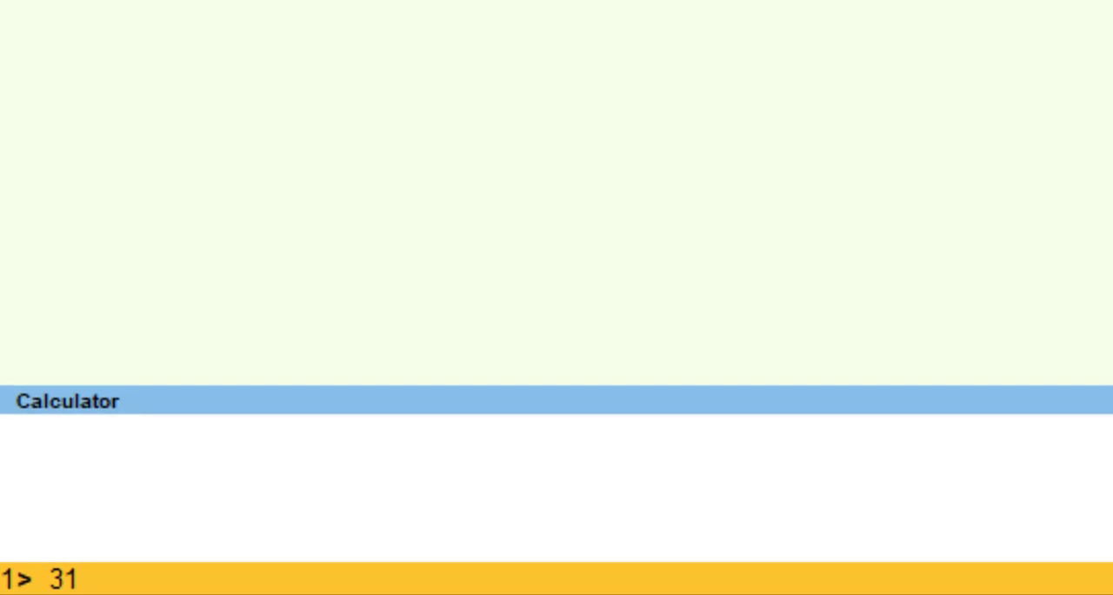
type("064*9/100")
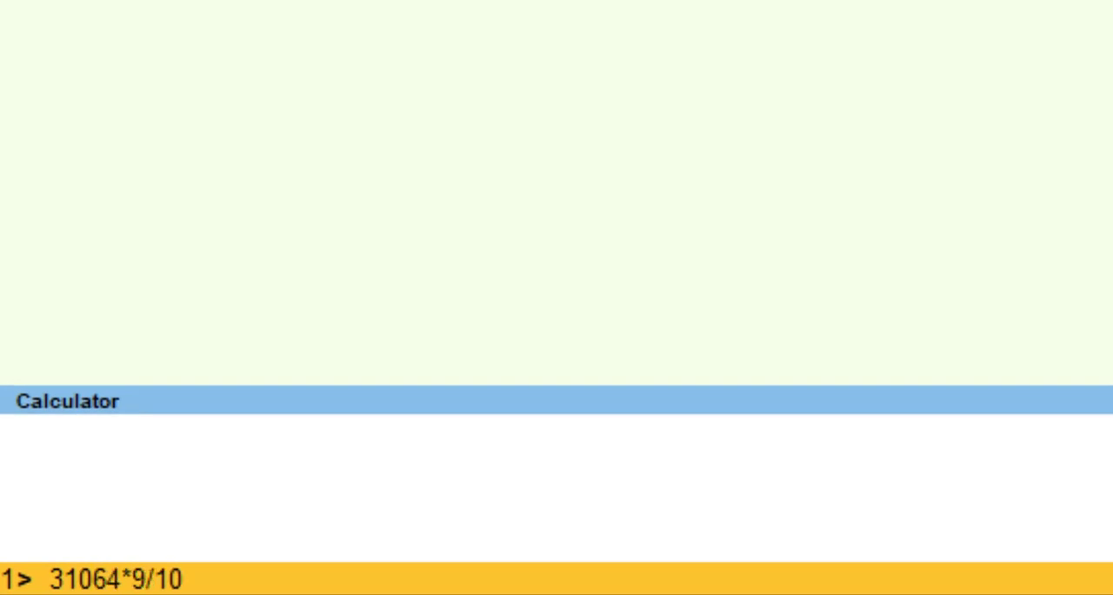
key("Return")
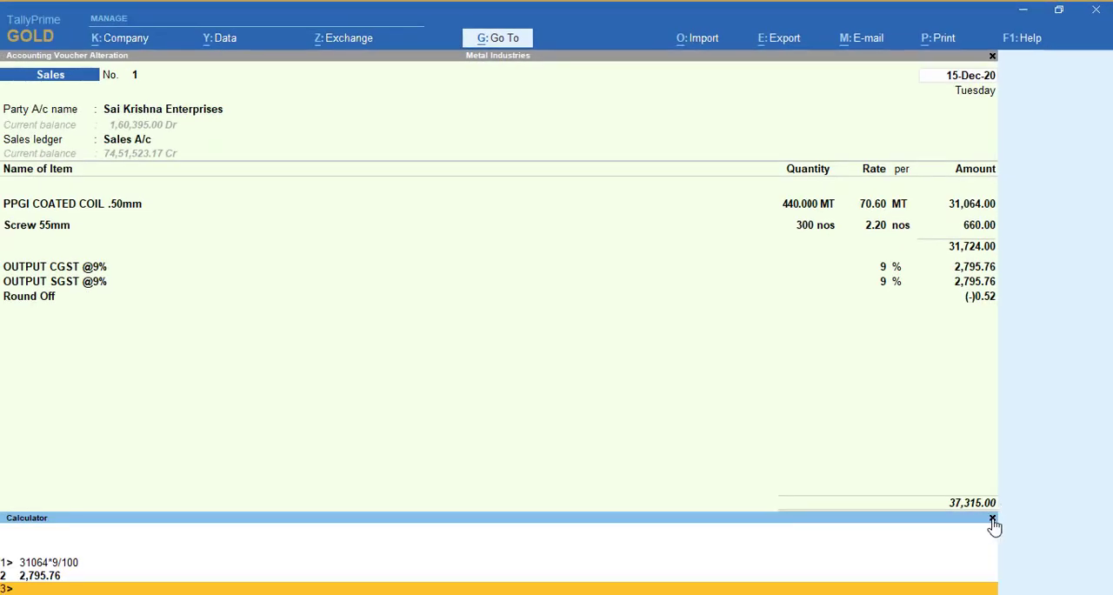
left_click(992, 518)
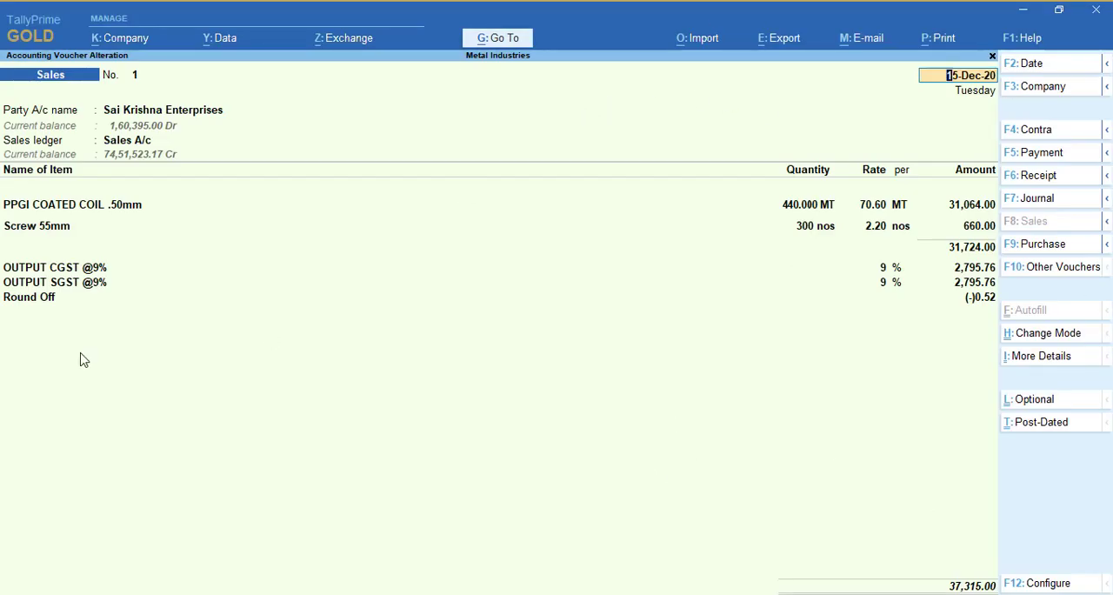
Inspect the OUTPUT SGST @9% line of sales voucher 1, and return to the list of exceptions without changing the voucher
left_click(55, 285)
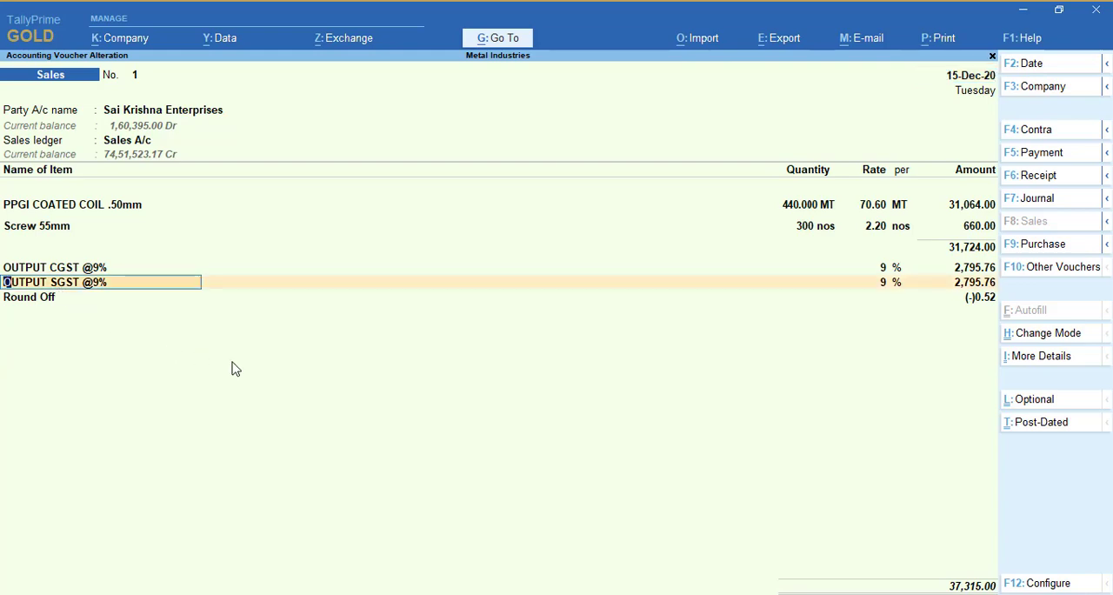
key("Escape")
key("Escape")
key("Return")
key("Escape")
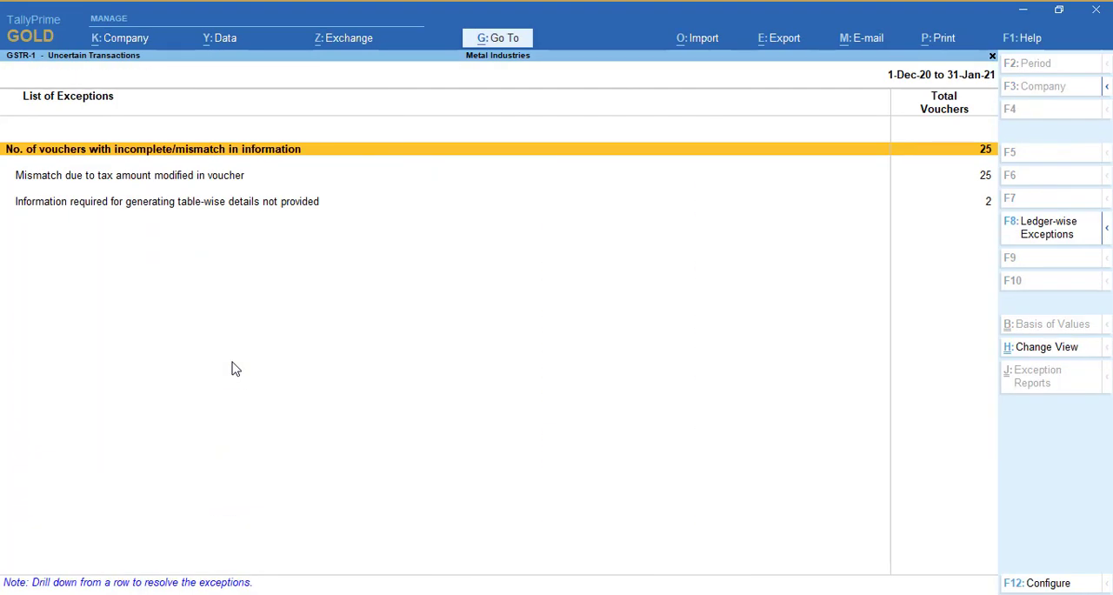
Review the vouchers with a mismatch due to modified tax amounts, and return to the GSTR-1 summary
key("Down")
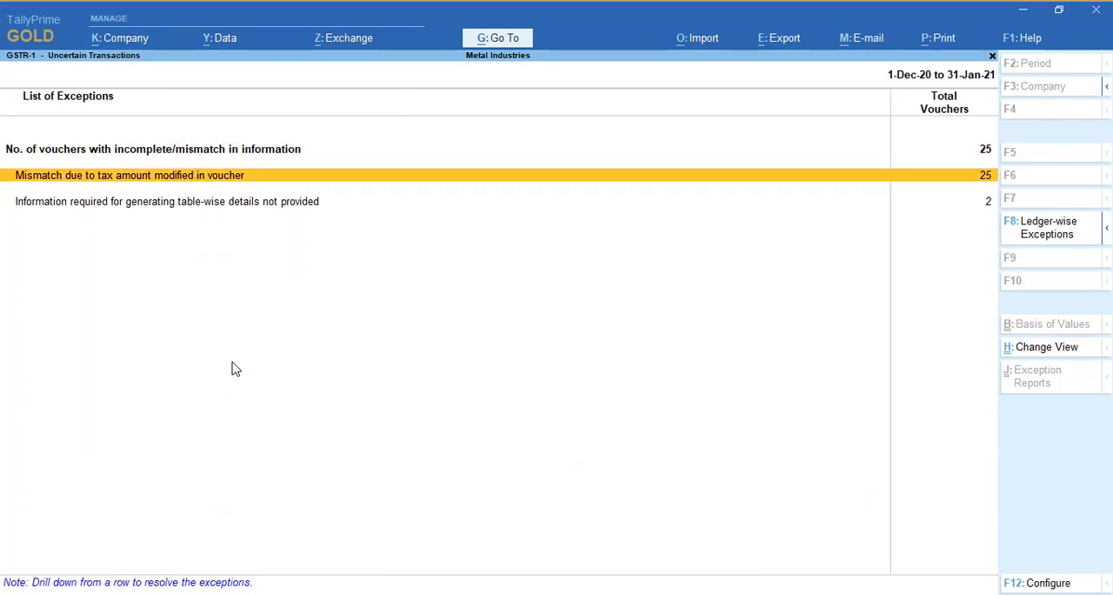
key("Return")
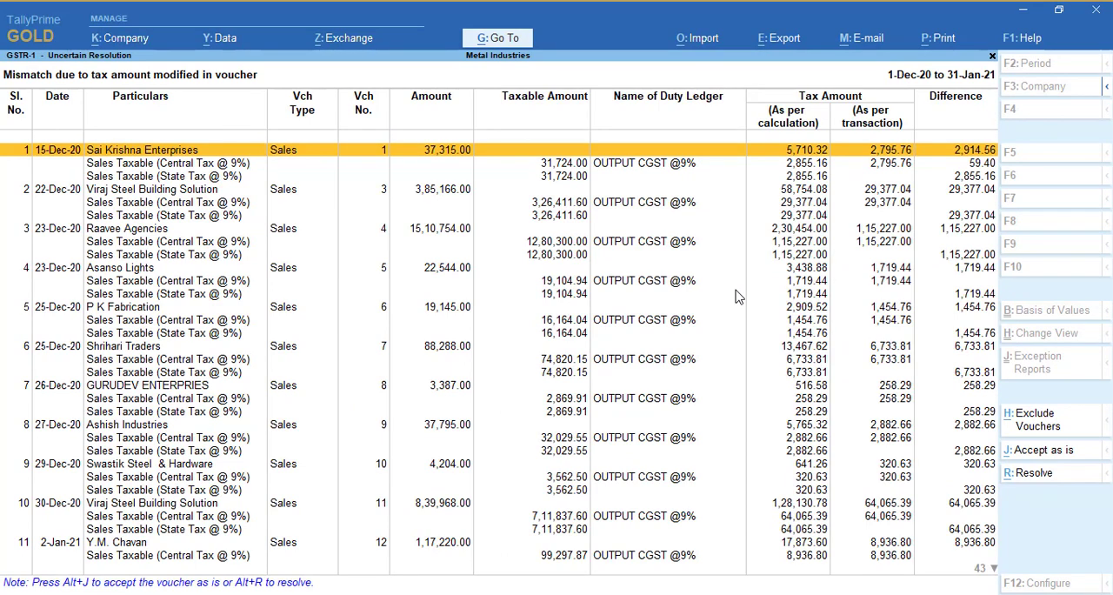
key("Escape")
key("Down")
key("Down")
key("Down")
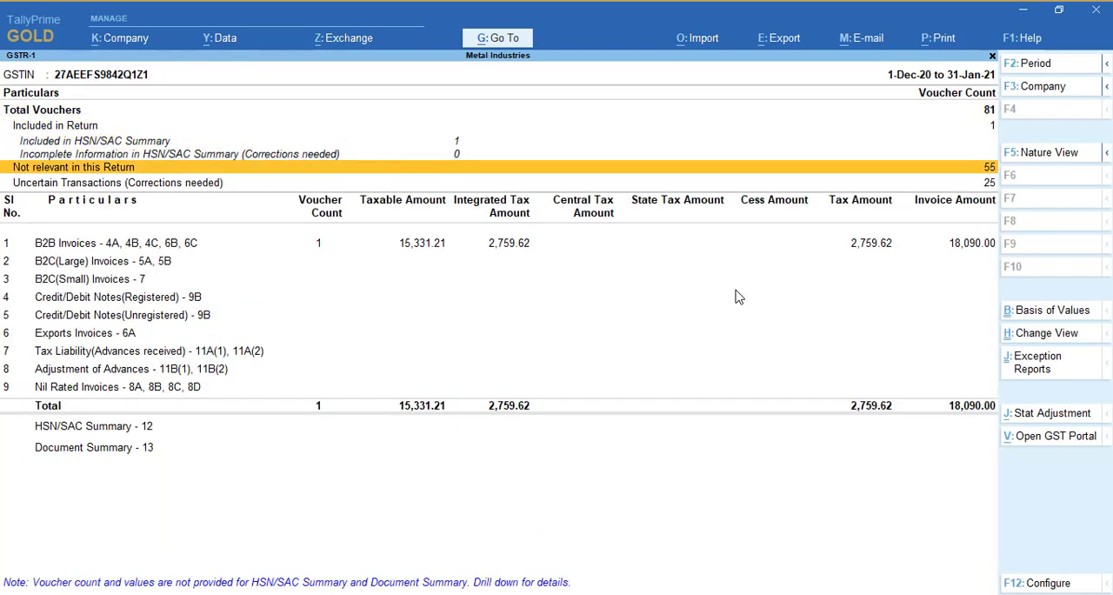
Open sales voucher 1 and bring up the OUTPUT SGST @9% ledger for alteration from its tax line
key("Return")
key("Return")
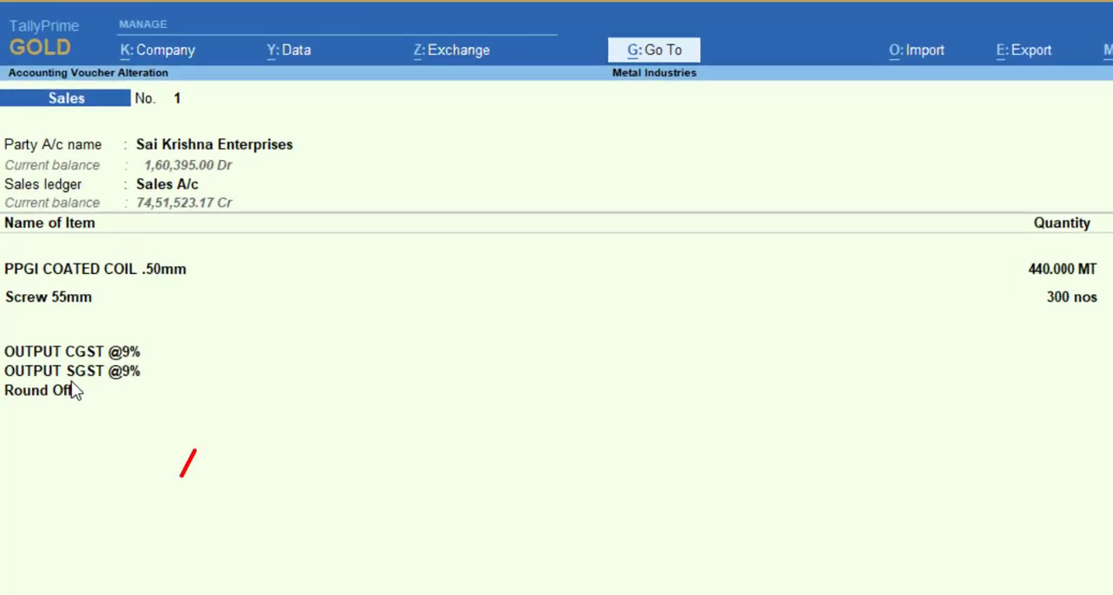
left_click(77, 374)
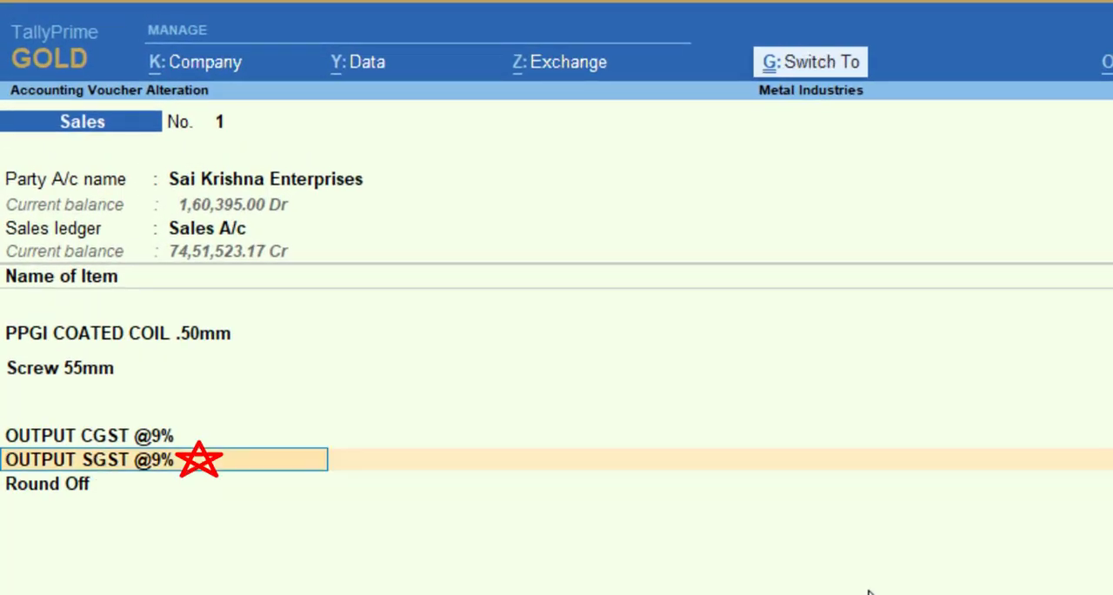
key("ctrl+Return")
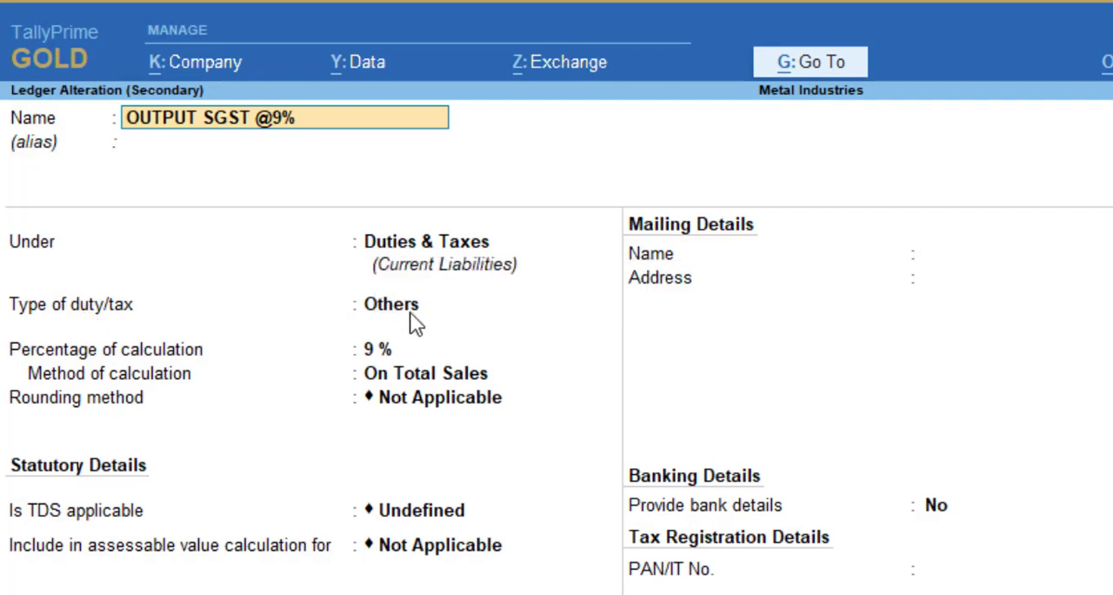
Set the OUTPUT SGST @9% ledger's type of duty/tax to GST and its tax type to State Tax
left_click(411, 315)
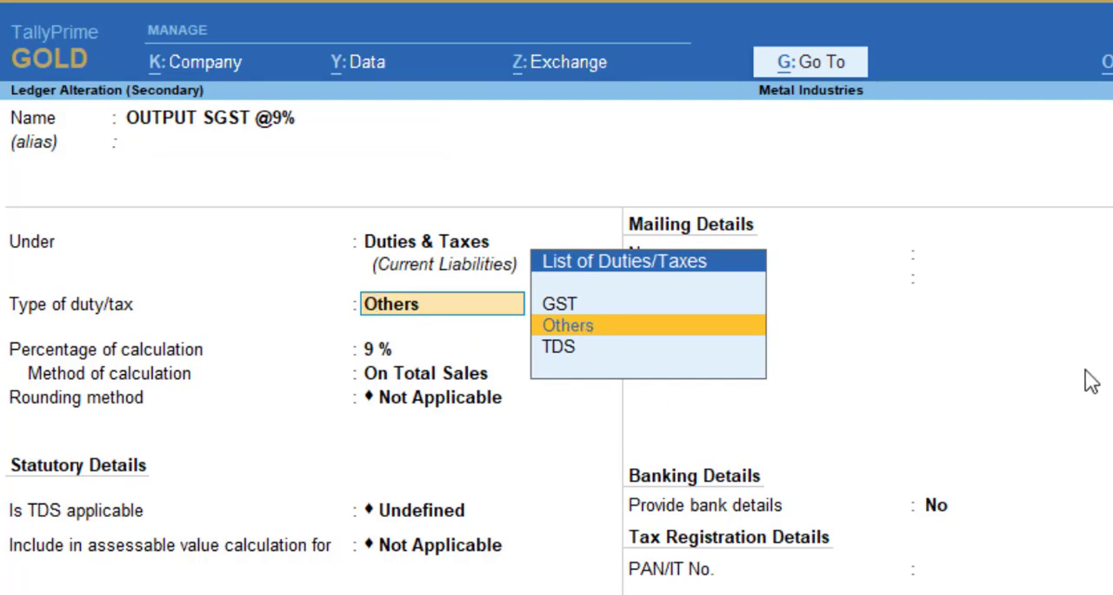
key("Up")
key("Return")
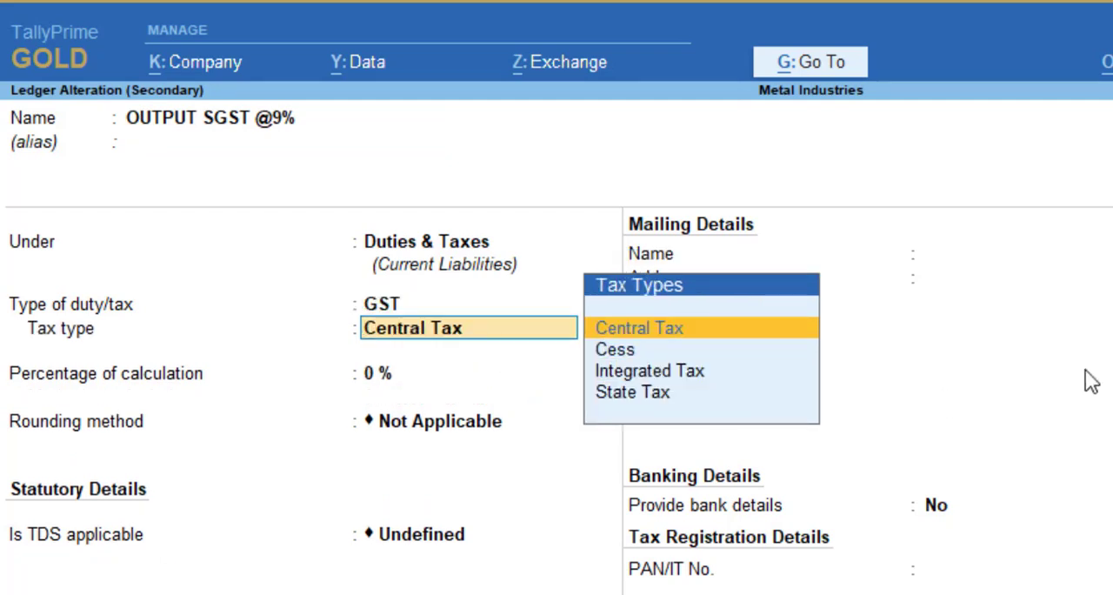
key("Down")
key("Down")
key("Down")
key("Return")
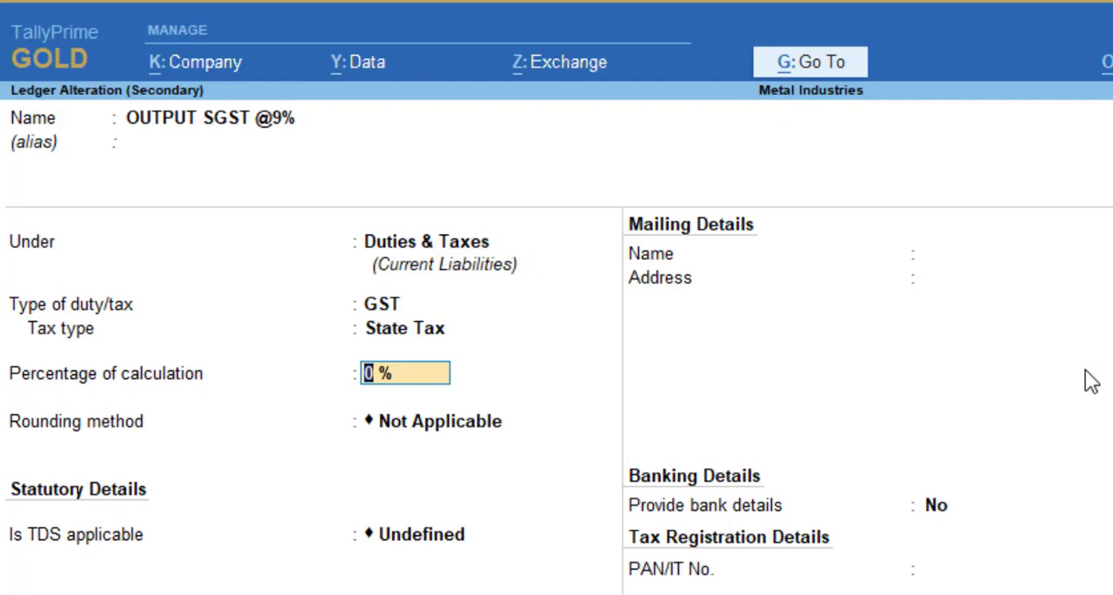
Save the OUTPUT SGST @9% ledger, quit sales voucher 1 without saving it, and return to the list of exceptions
key("Return")
key("Return")
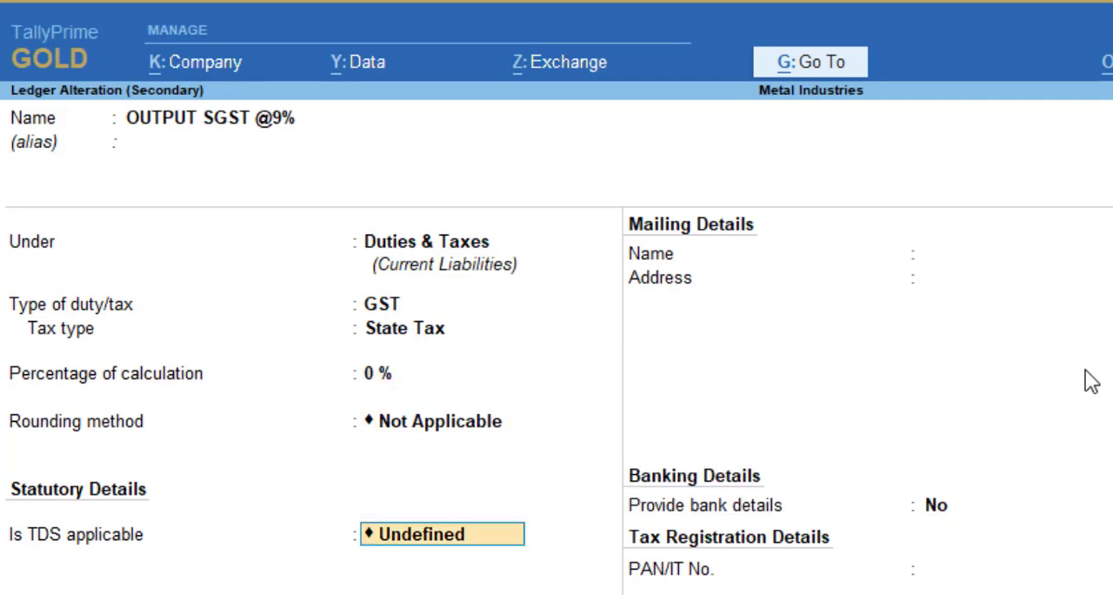
key("Return")
key("Return")
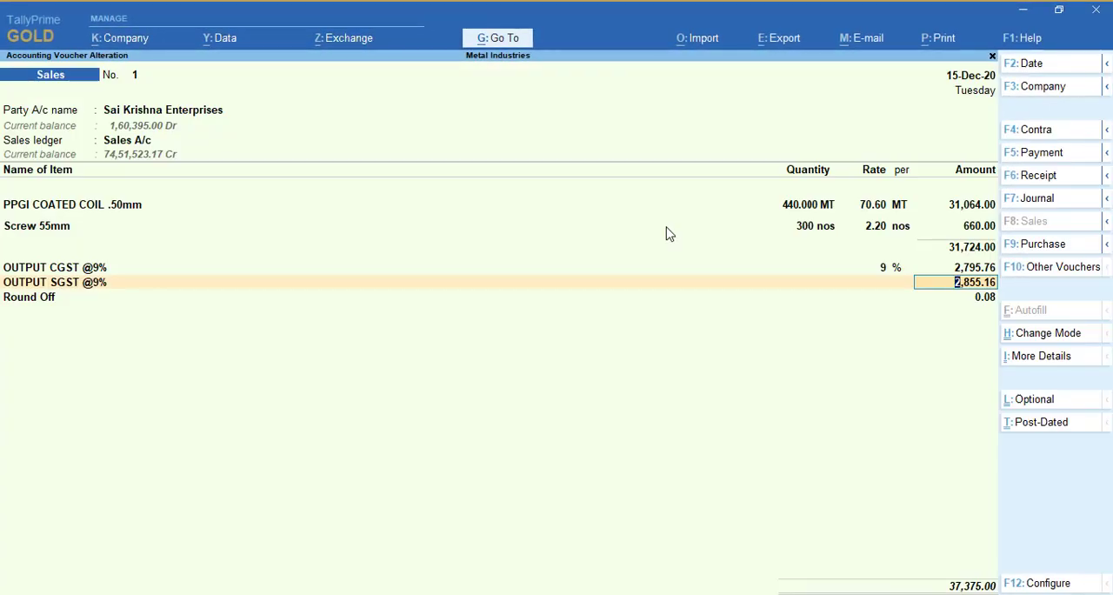
key("BackSpace")
key("Escape")
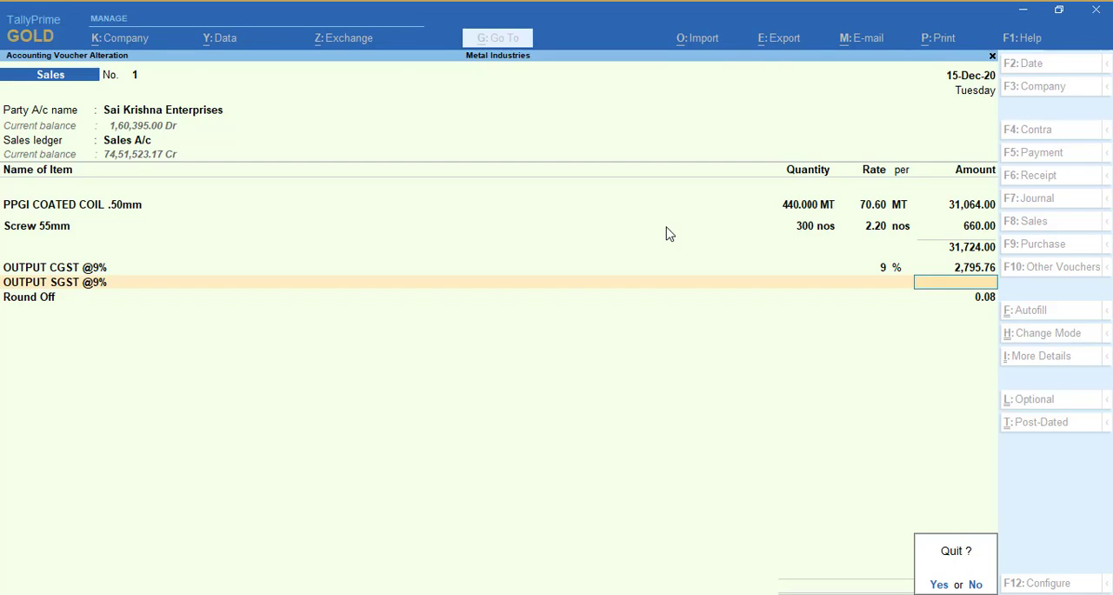
key("y")
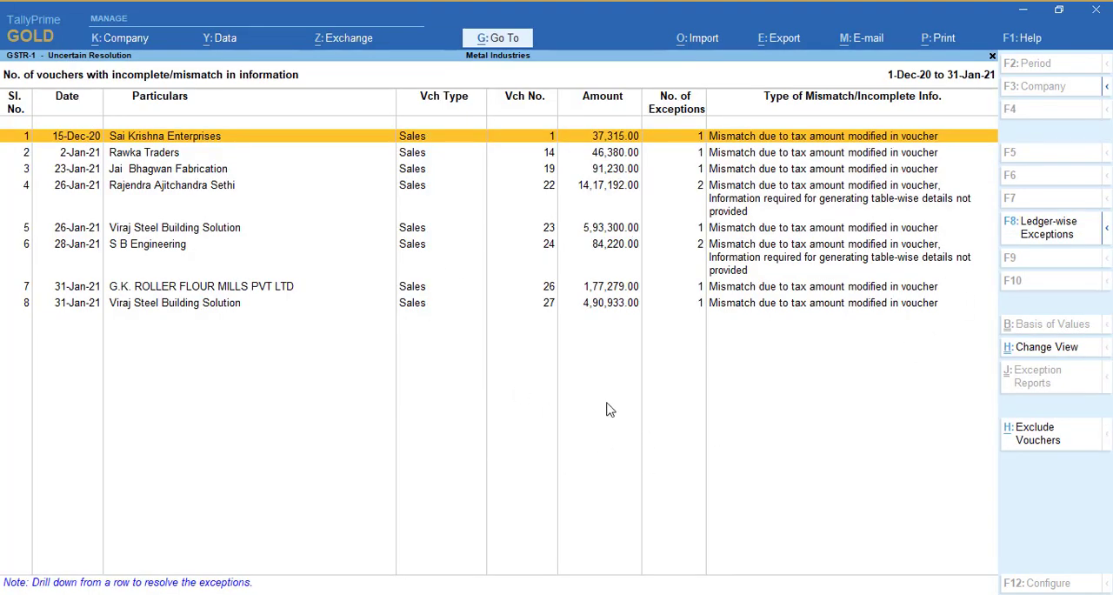
key("Escape")
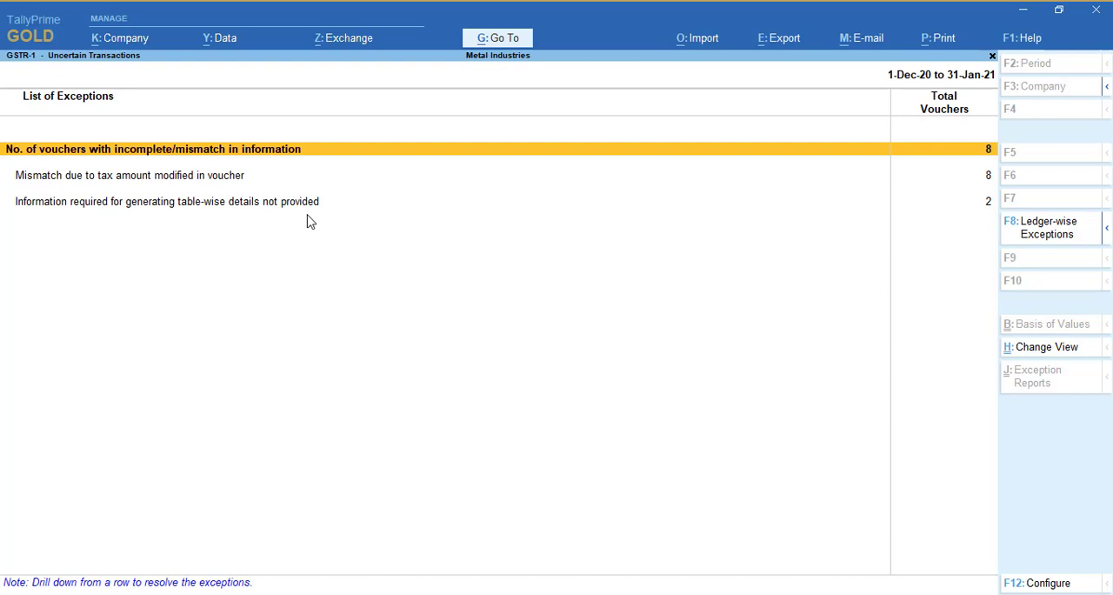
List the vouchers with modified tax amounts and compare the calculated and transaction tax of sales voucher 14
left_click(986, 179)
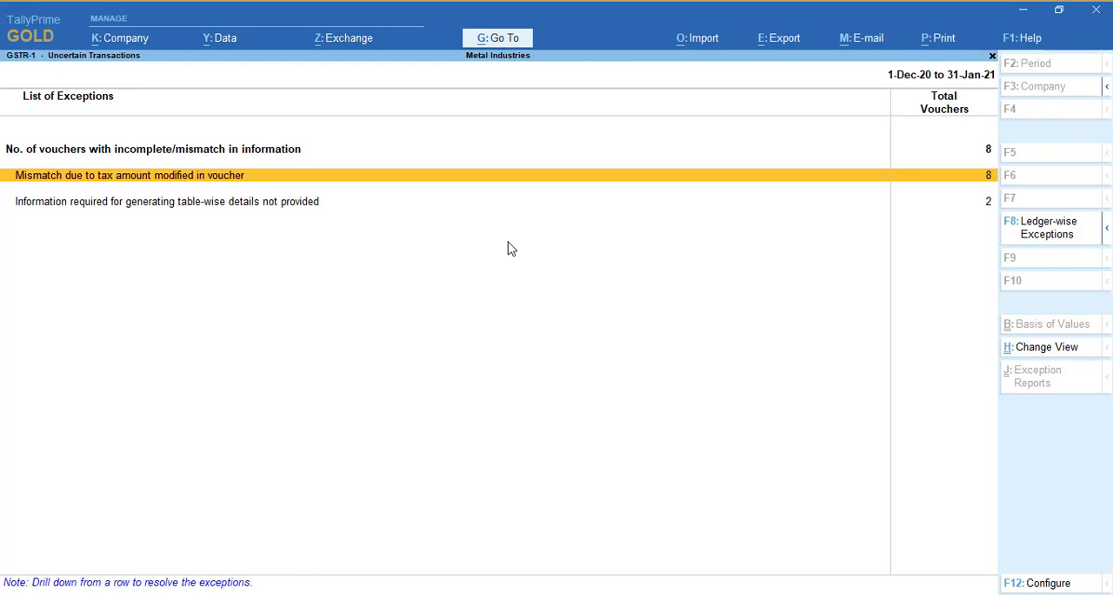
key("Return")
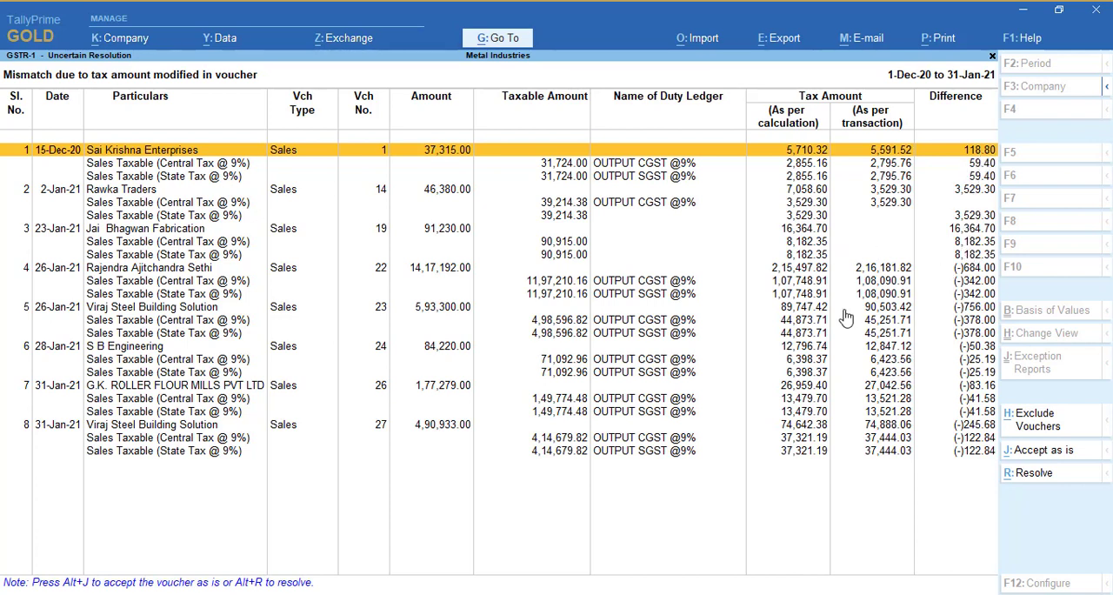
key("Down")
key("Down")
key("Up")
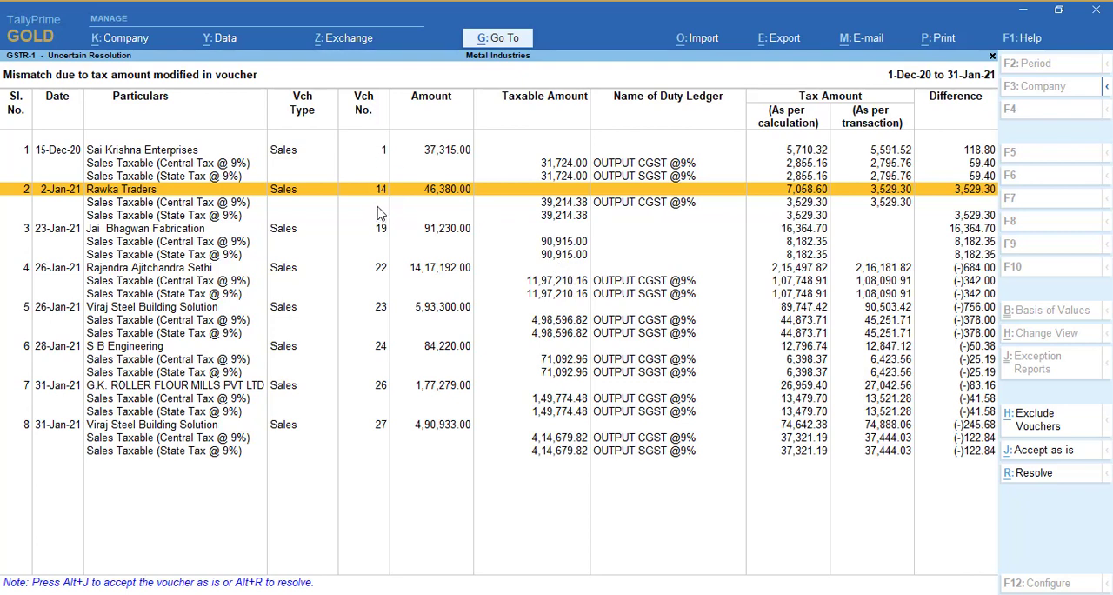
Examine the central and state tax mismatch details of sales voucher 14 from the incomplete/mismatch list, and close them unchanged
key("Escape")
key("Up")
key("Return")
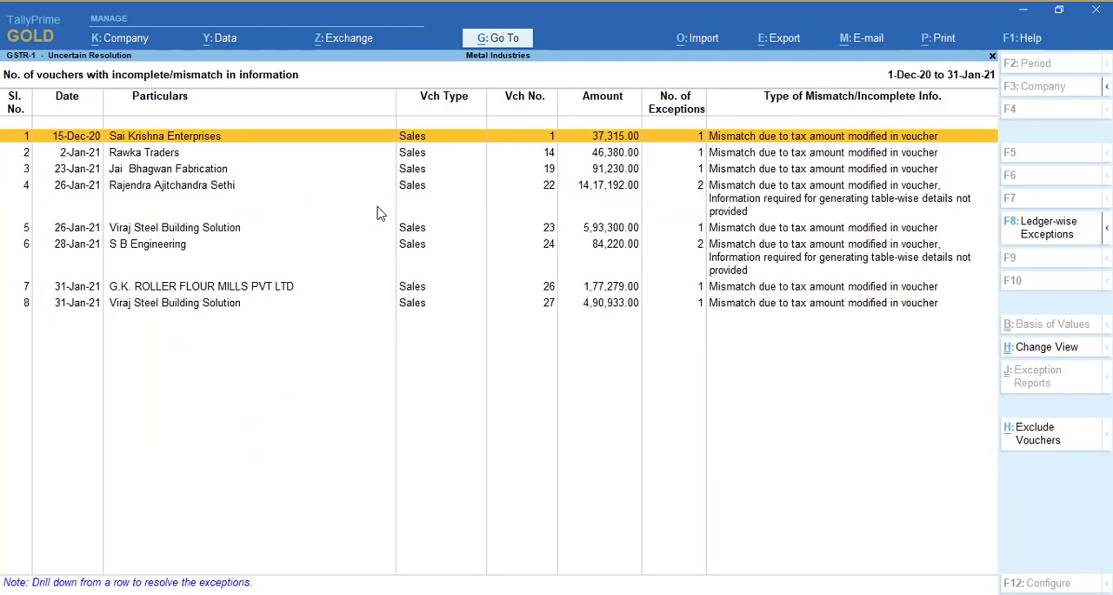
key("Down")
key("Down")
key("Up")
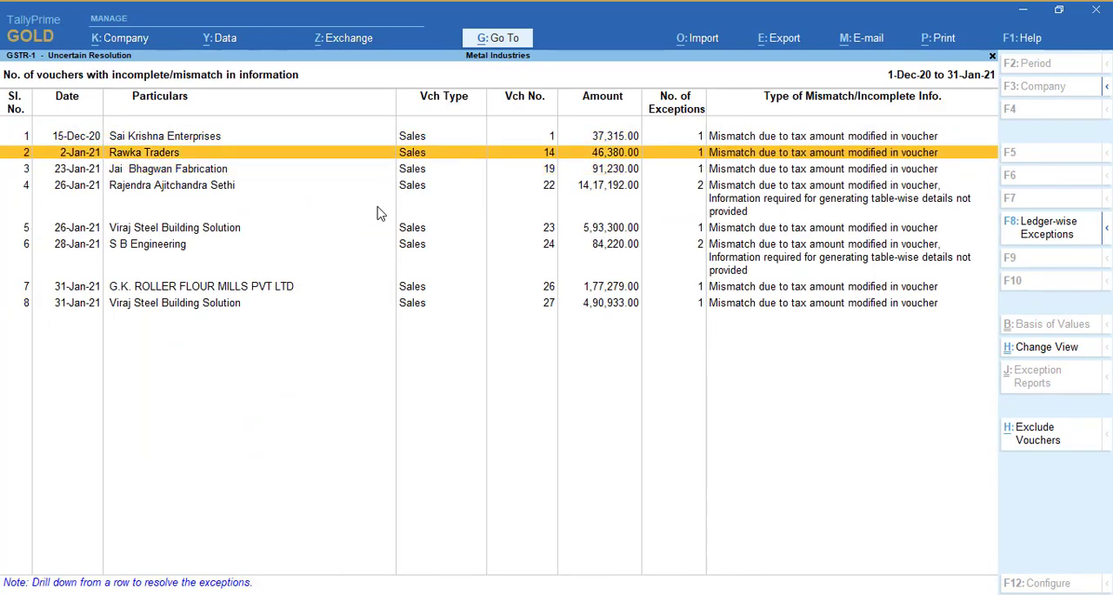
key("Return")
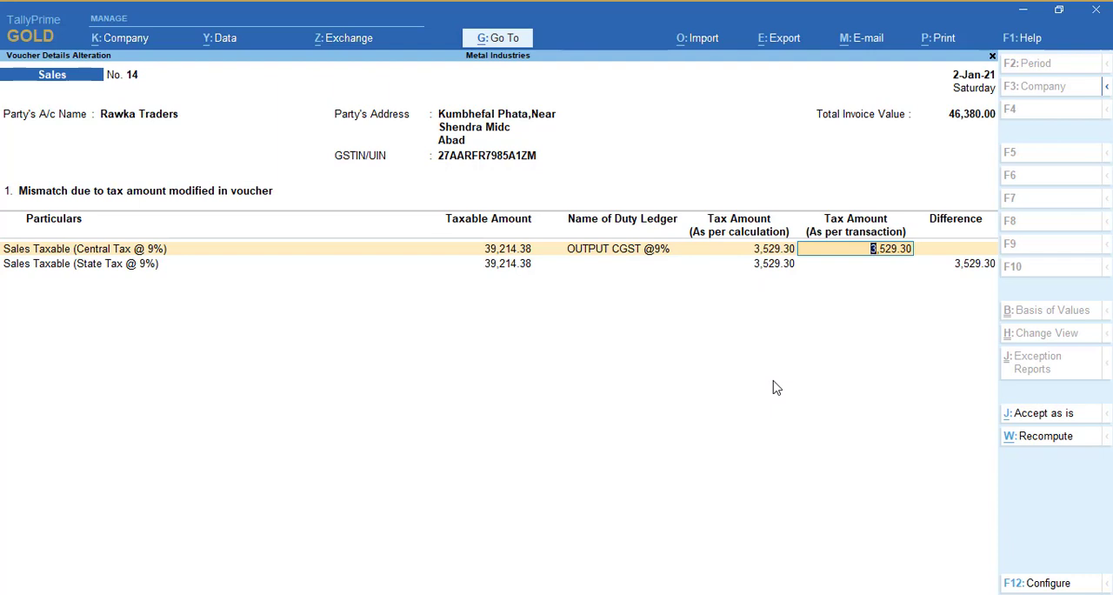
key("Escape")
key("Escape")
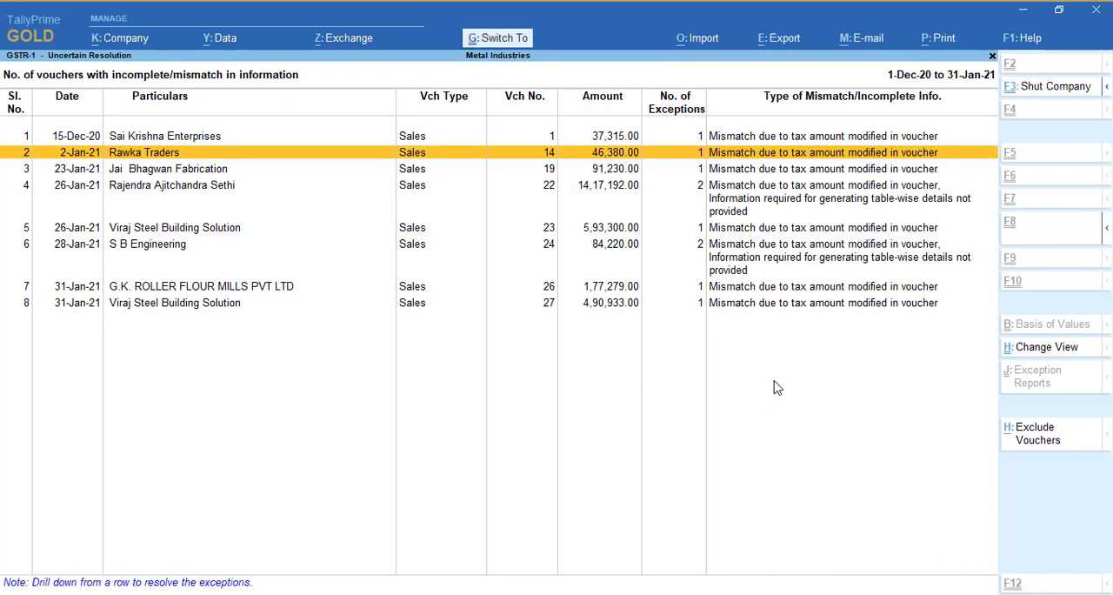
In sales voucher 14, replace the INPUT SGST @ 9% ledger line with OUTPUT SGST @9%
key("Return")
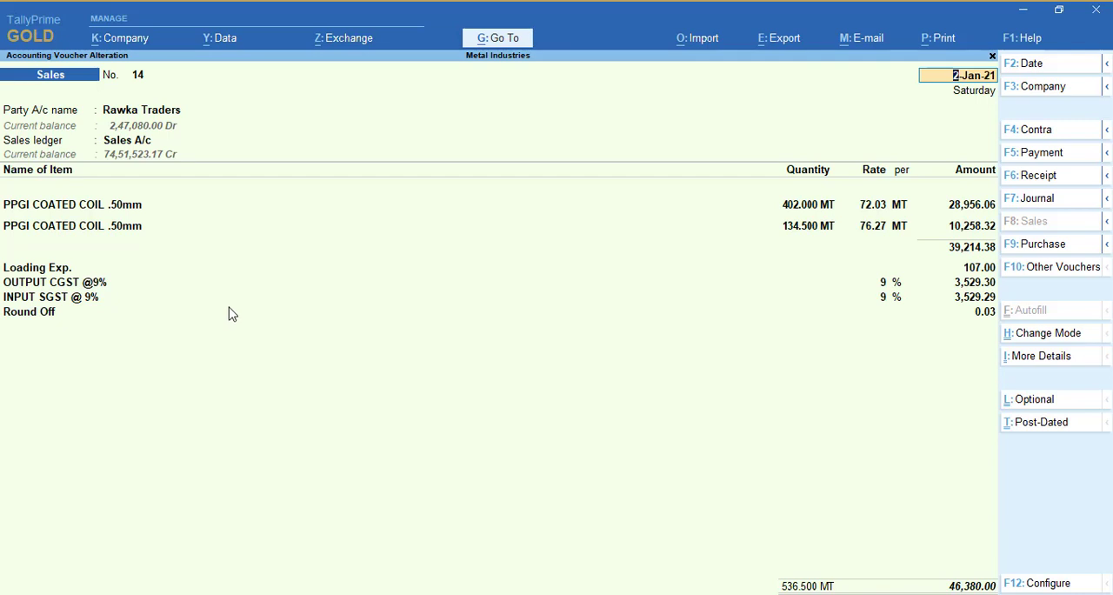
left_click(51, 300)
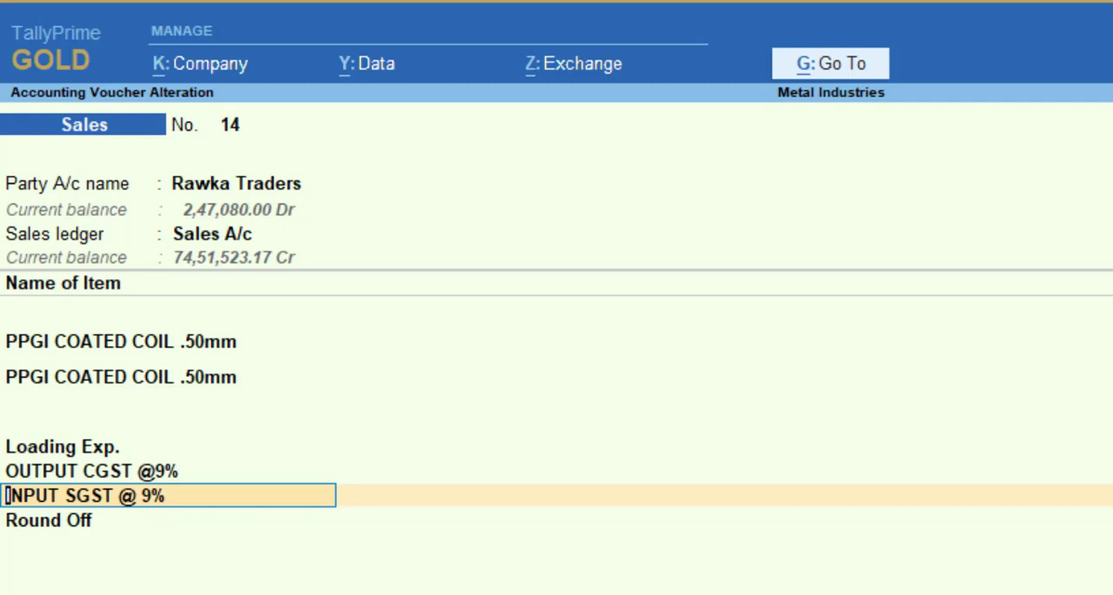
type("Out")
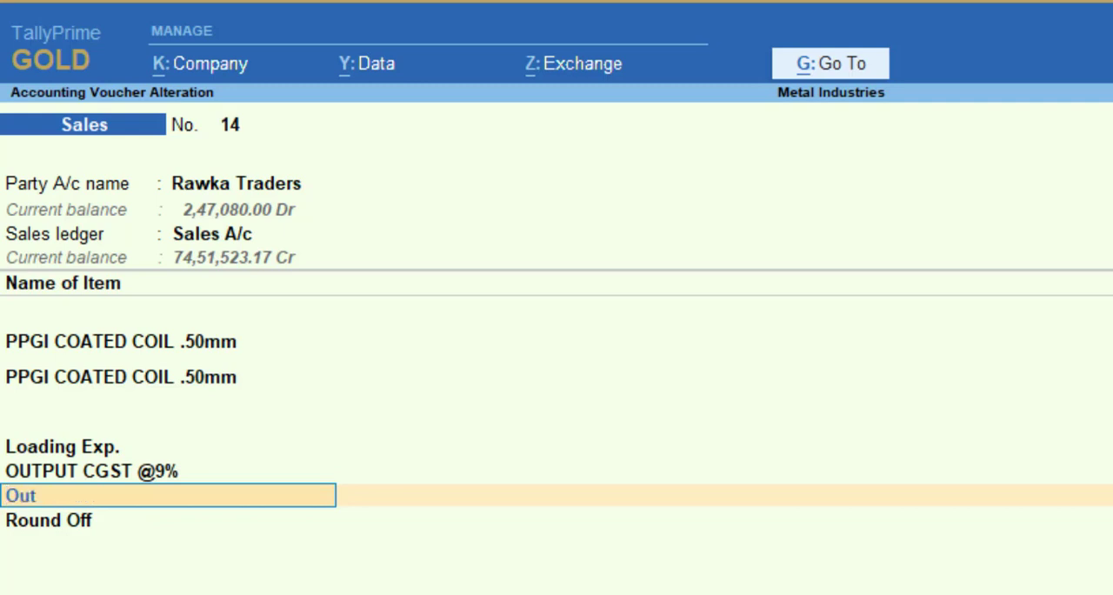
key("Return")
Keep the New Ref bill-wise details of sales voucher 14, save the voucher and return to the list of exceptions
key("Return")
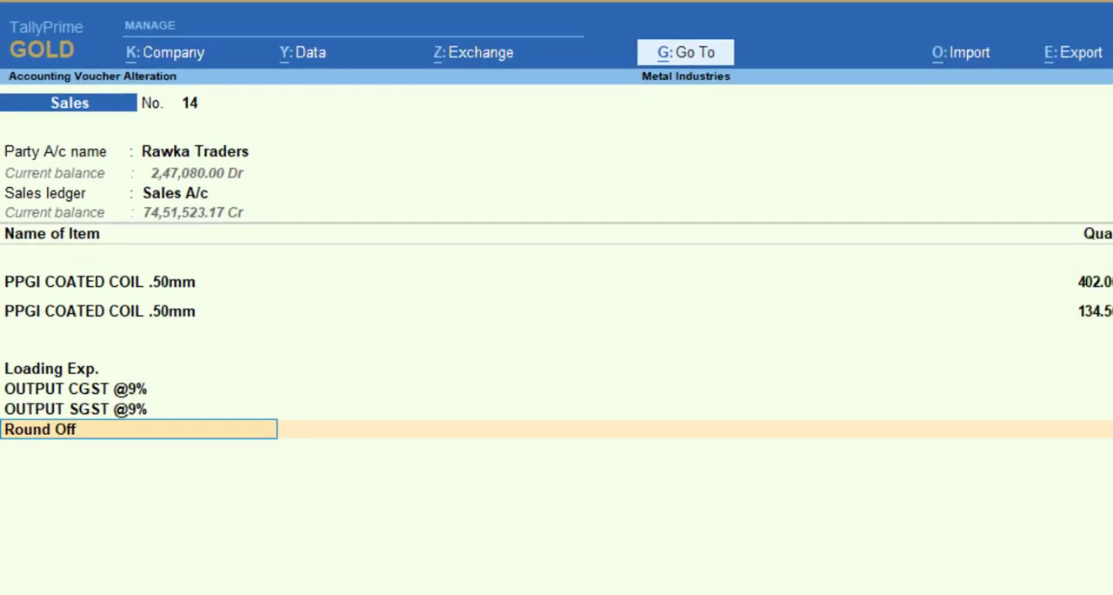
key("Return")
key("Return")
key("Return")
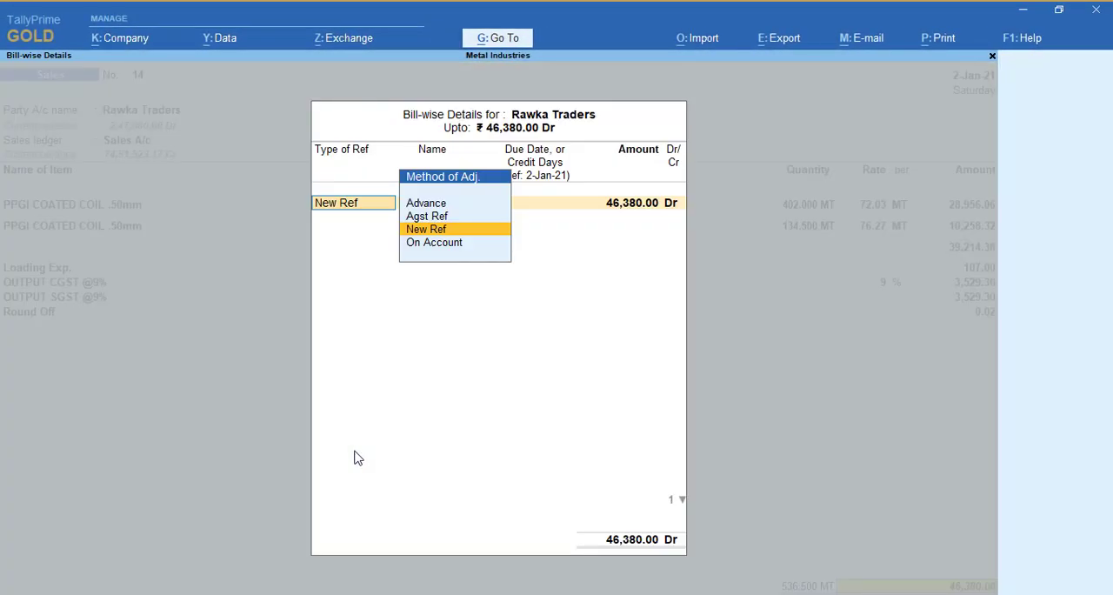
key("Return")
key("Return")
key("Return")
key("Return")
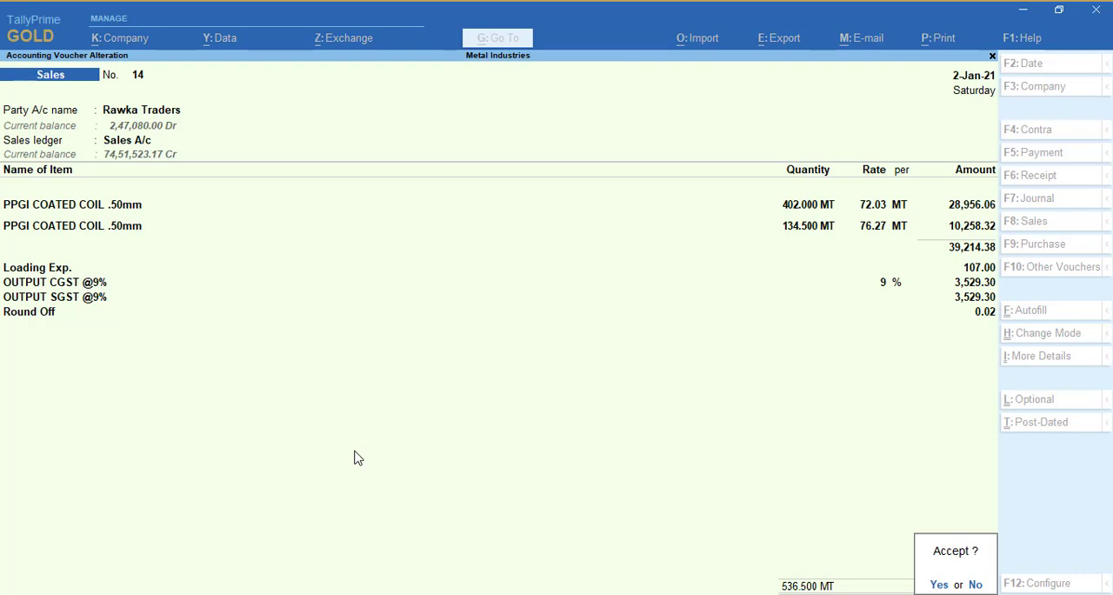
key("Return")
key("Escape")
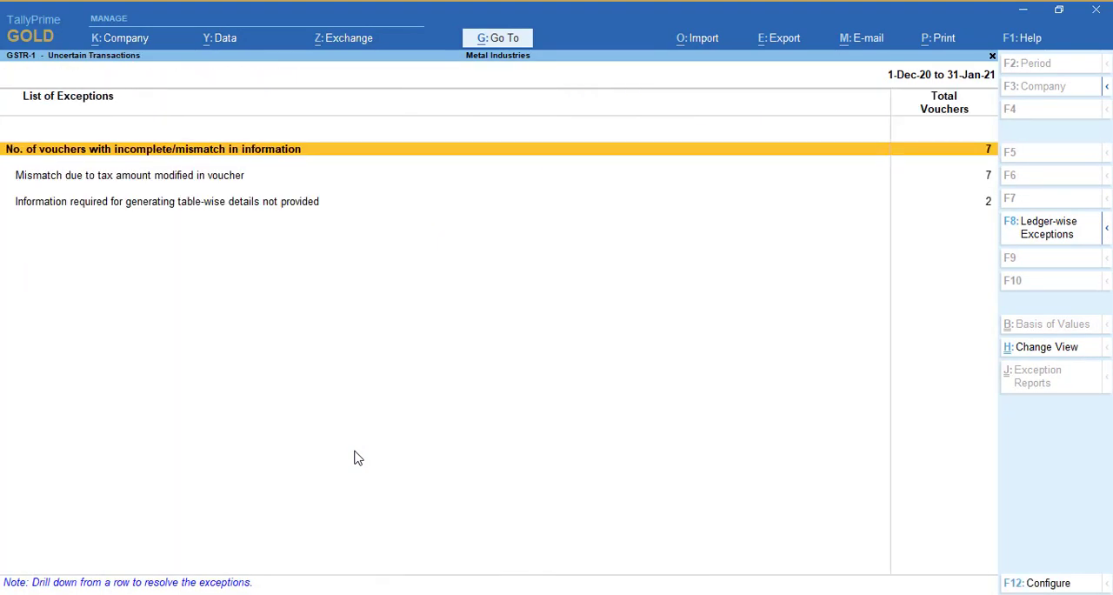
Review the vouchers still listed with exceptions, and return to the list of exceptions
key("Down")
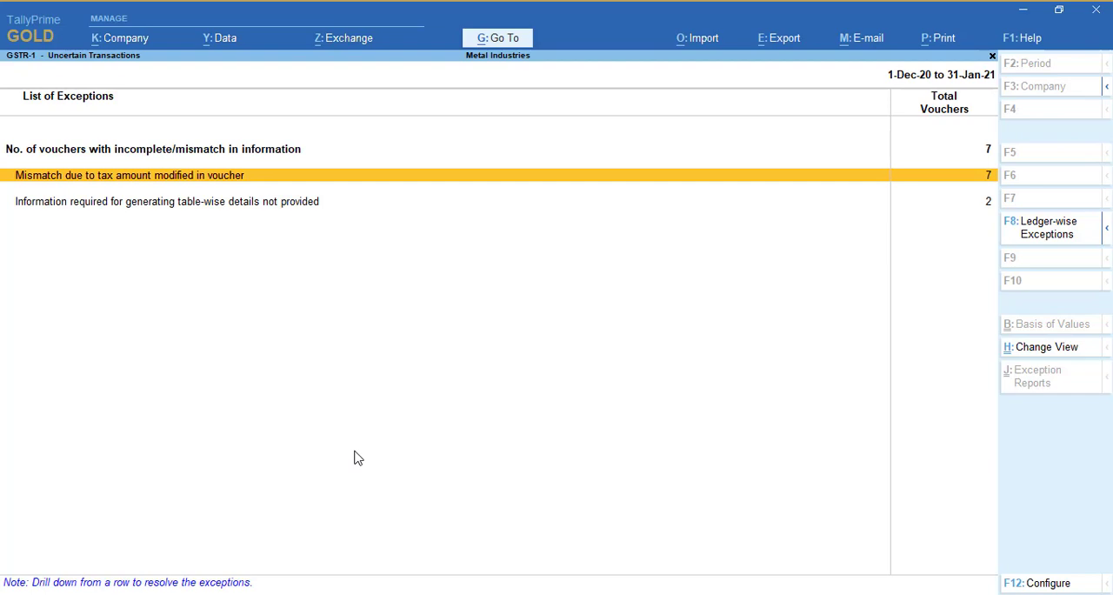
key("Return")
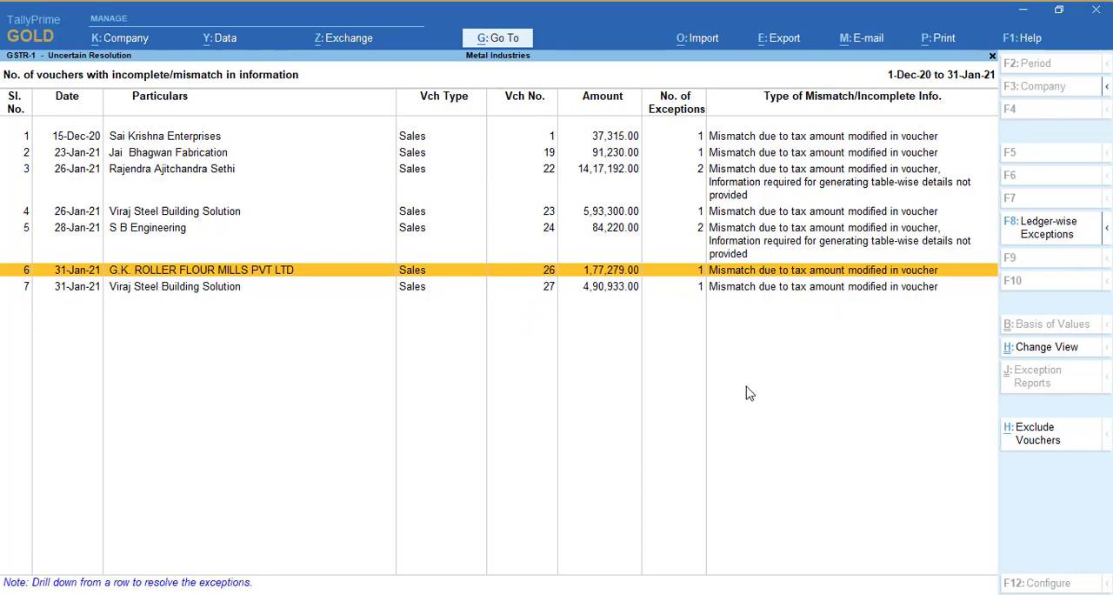
key("Escape")
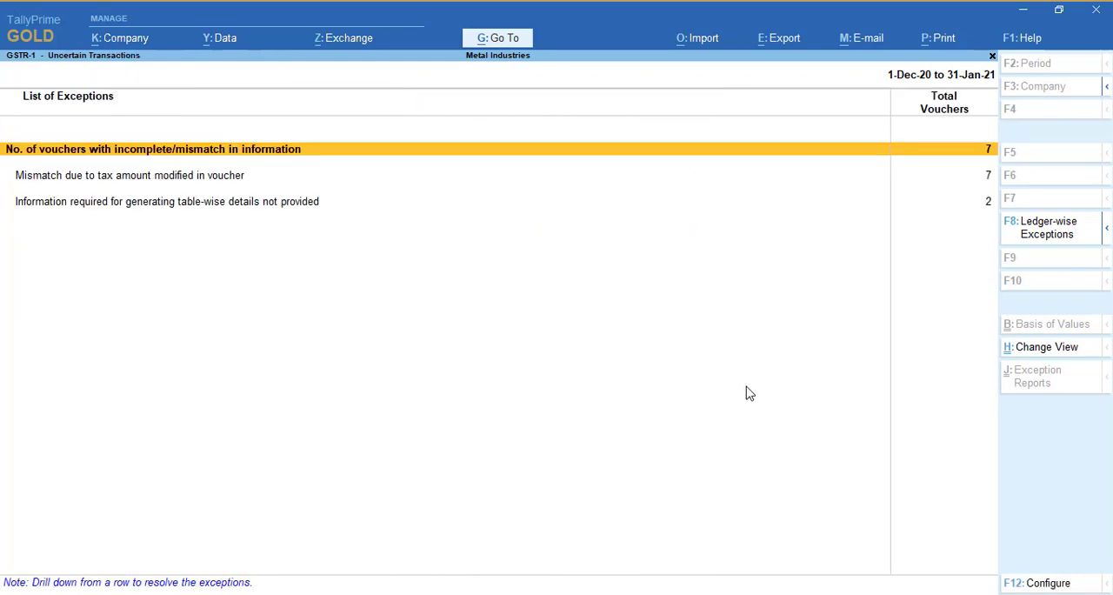
Open sales voucher 26 from the incomplete/mismatch list and check its 9% tax amounts with the built-in calculator
key("Return")
key("Down")
key("Down")
key("Down")
key("Down")
key("Down")
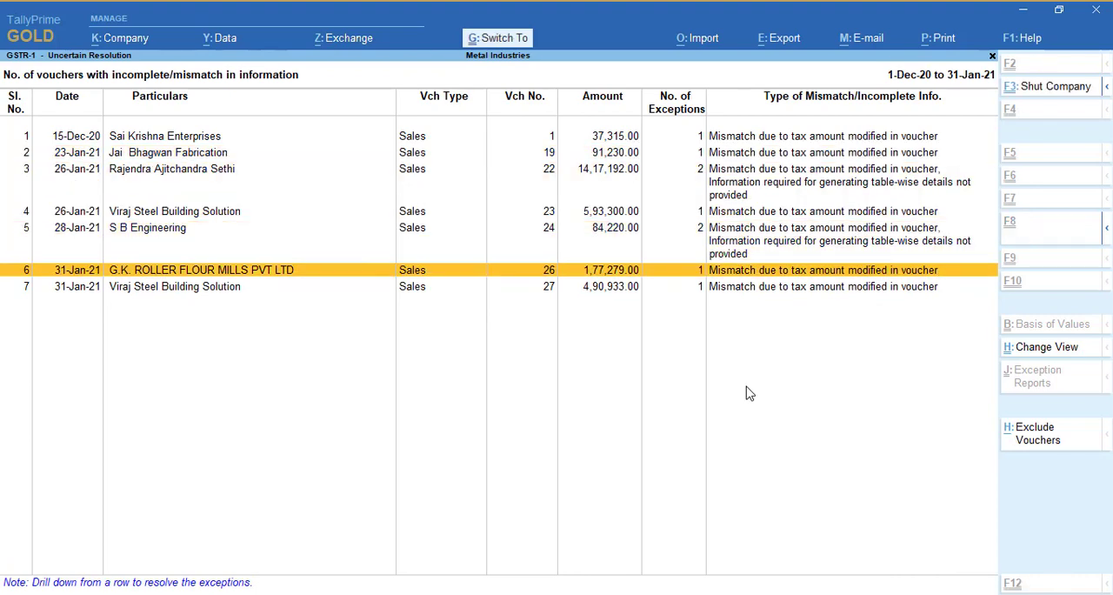
key("Return")
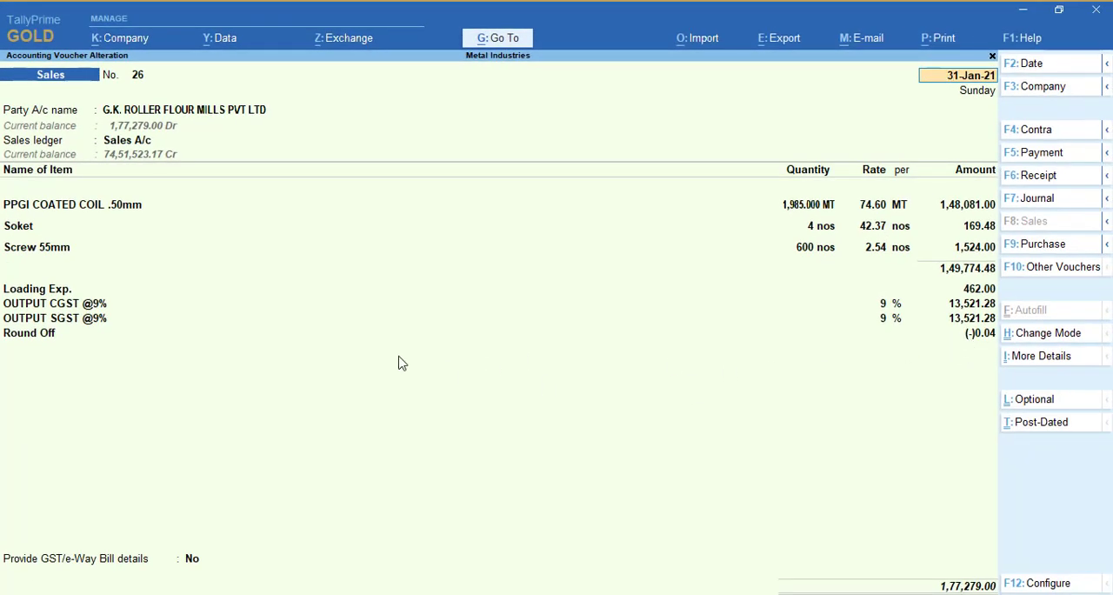
key("ctrl+n")
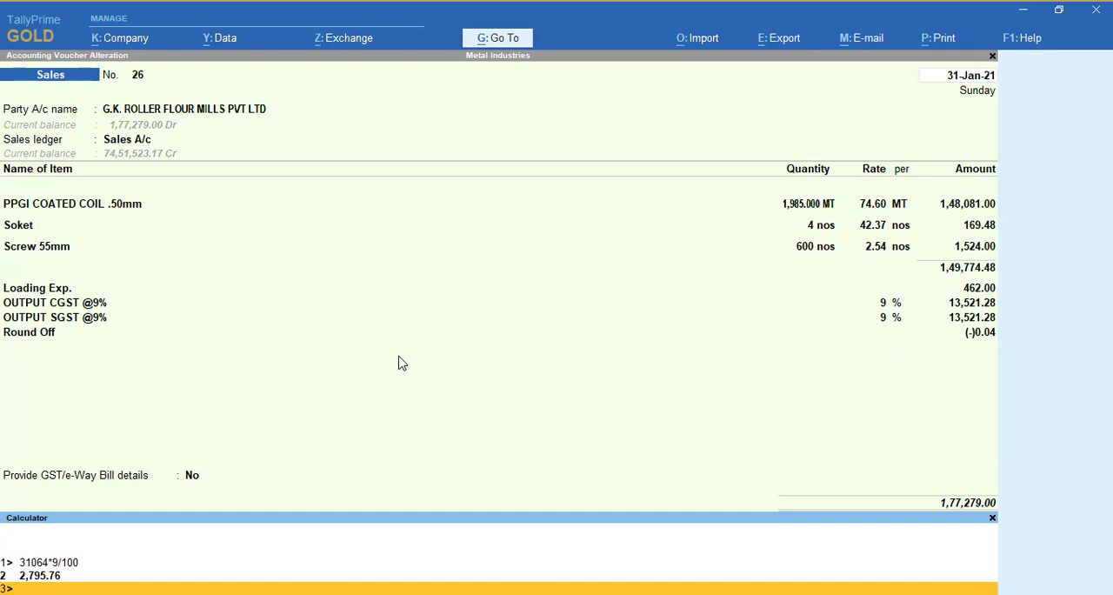
type("149")
type("0")
key("Return")
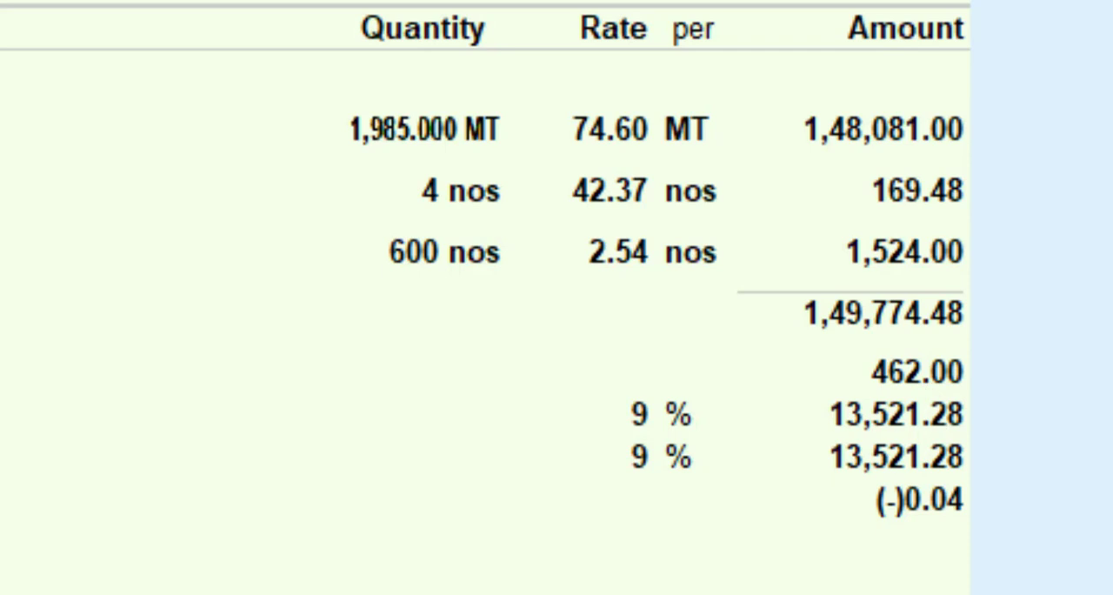
key("Escape")
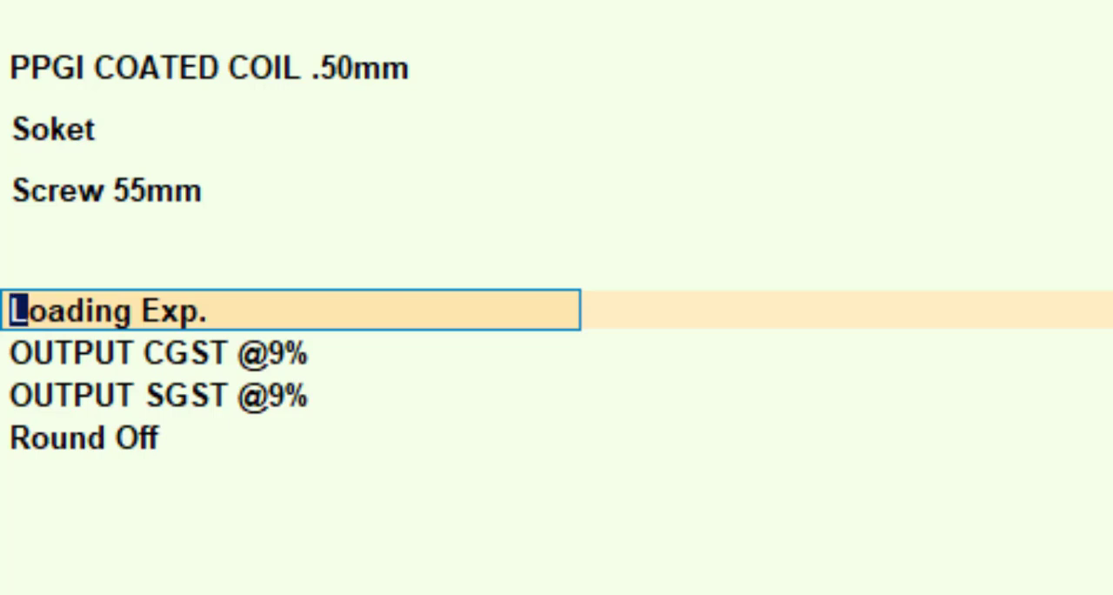
key("ctrl+Return")
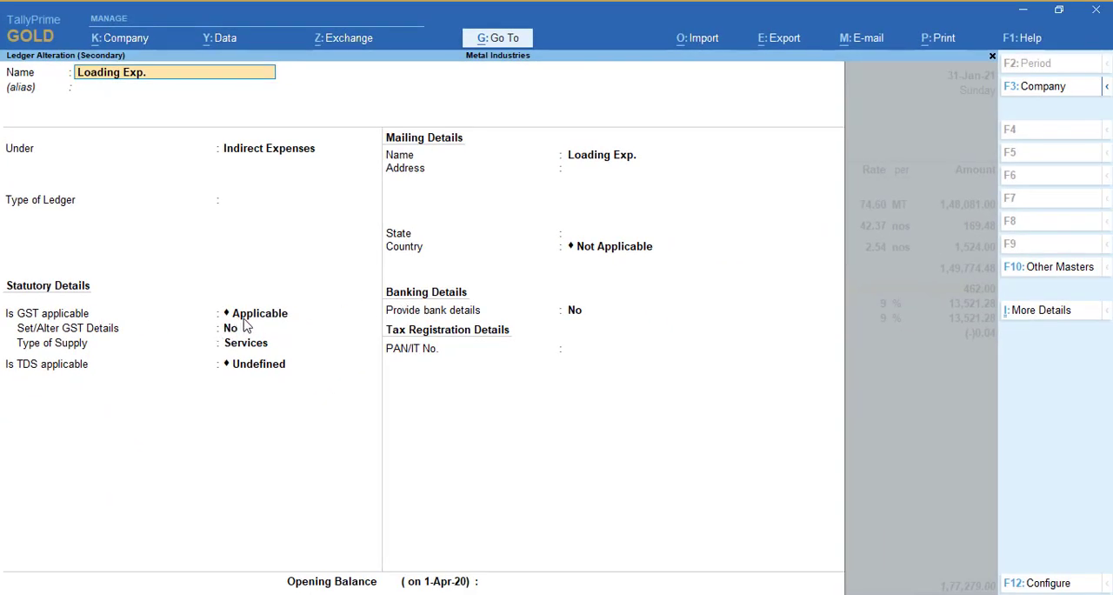
left_click(231, 329)
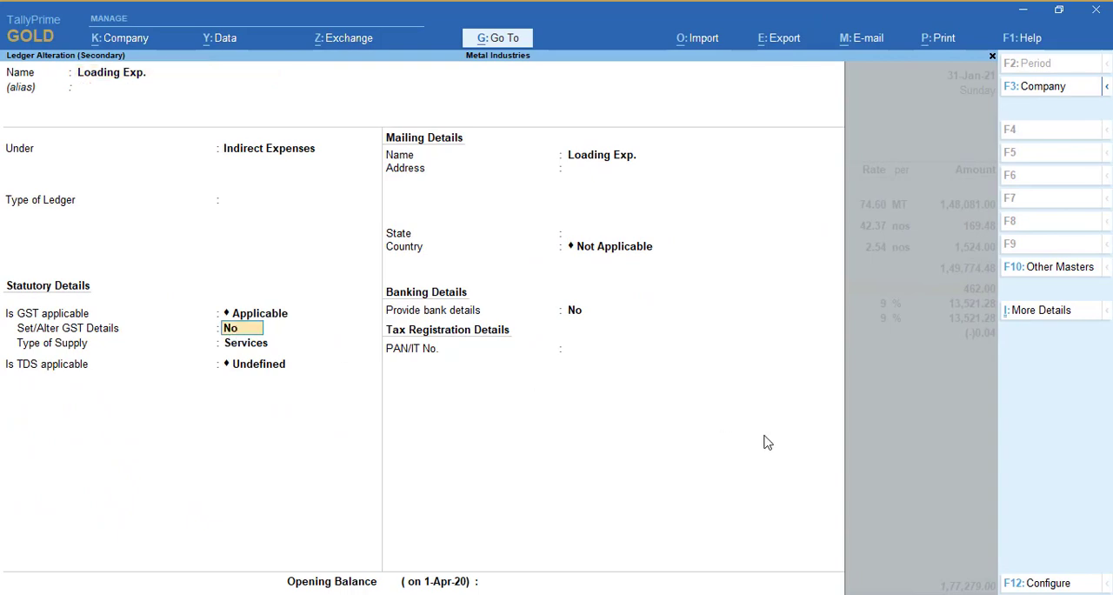
key("Return")
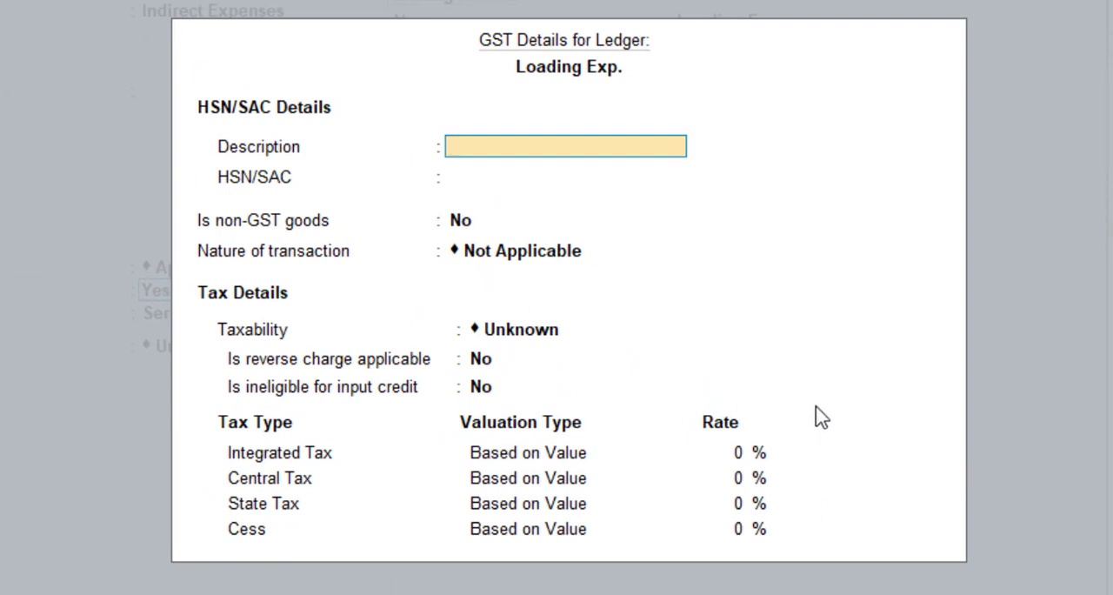
key("Escape")
key("y")
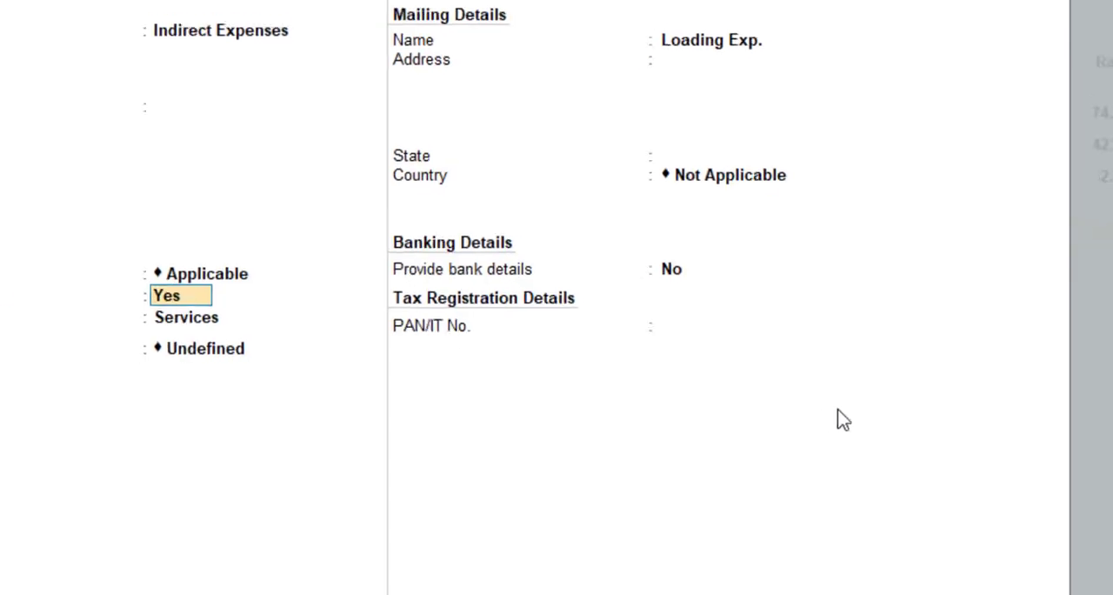
key("Escape")
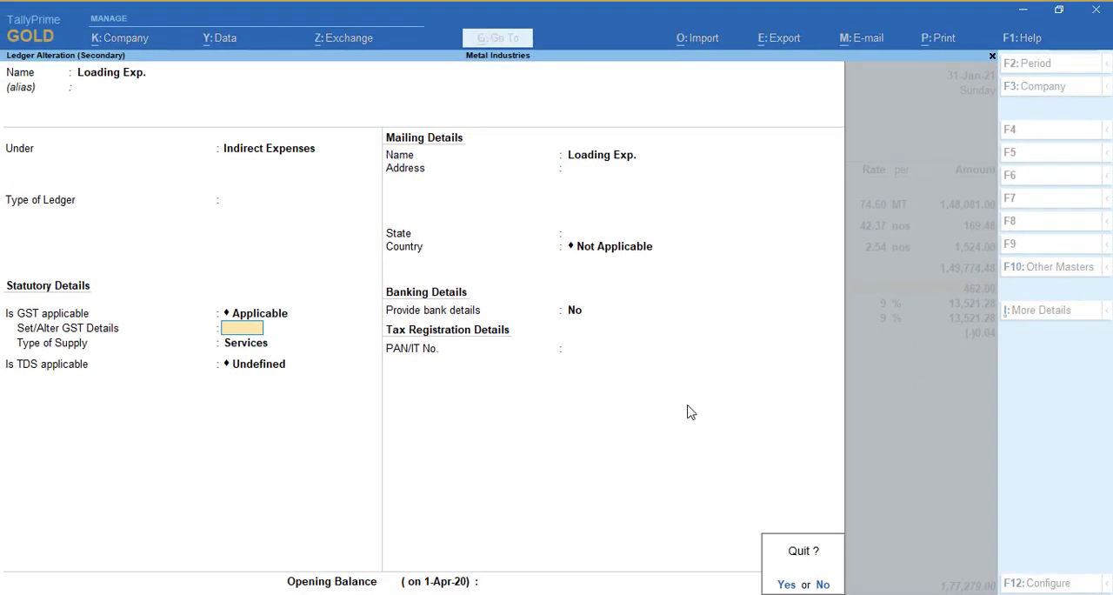
key("y")
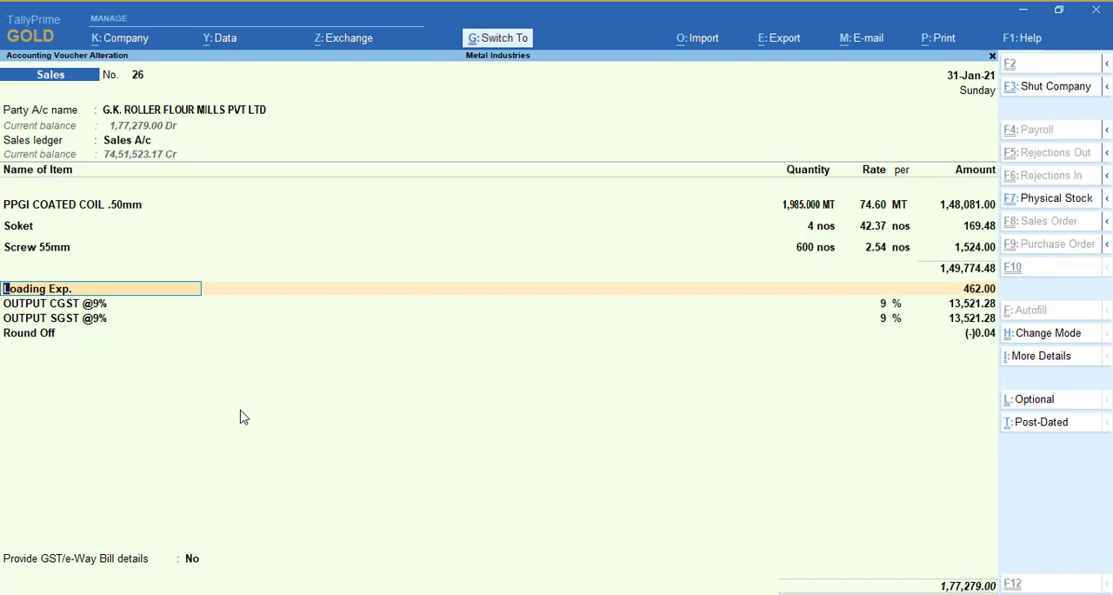
key("ctrl+Return")
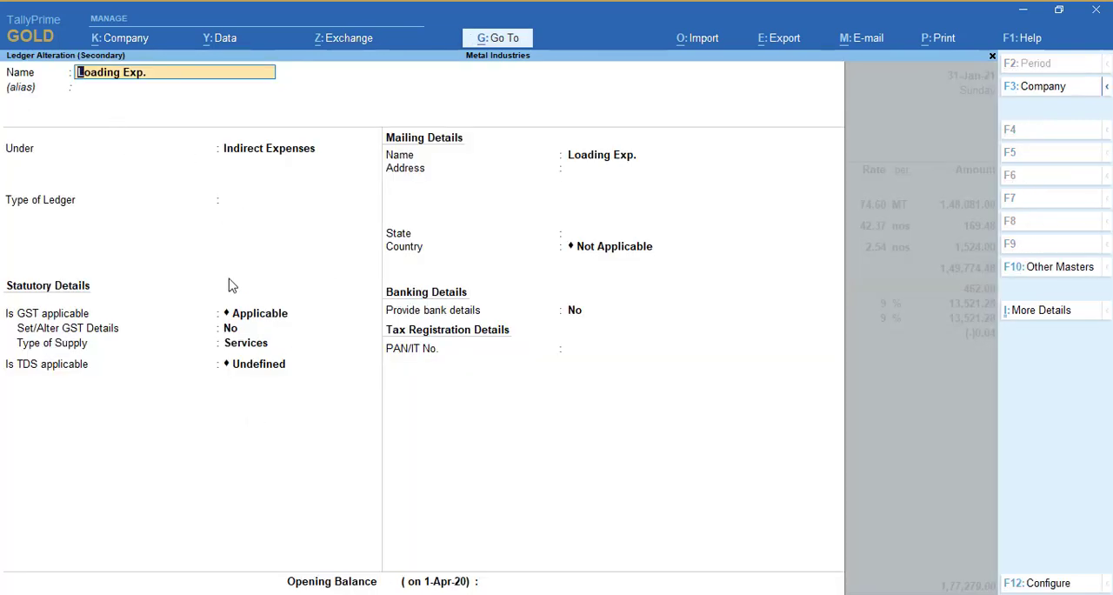
left_click(231, 330)
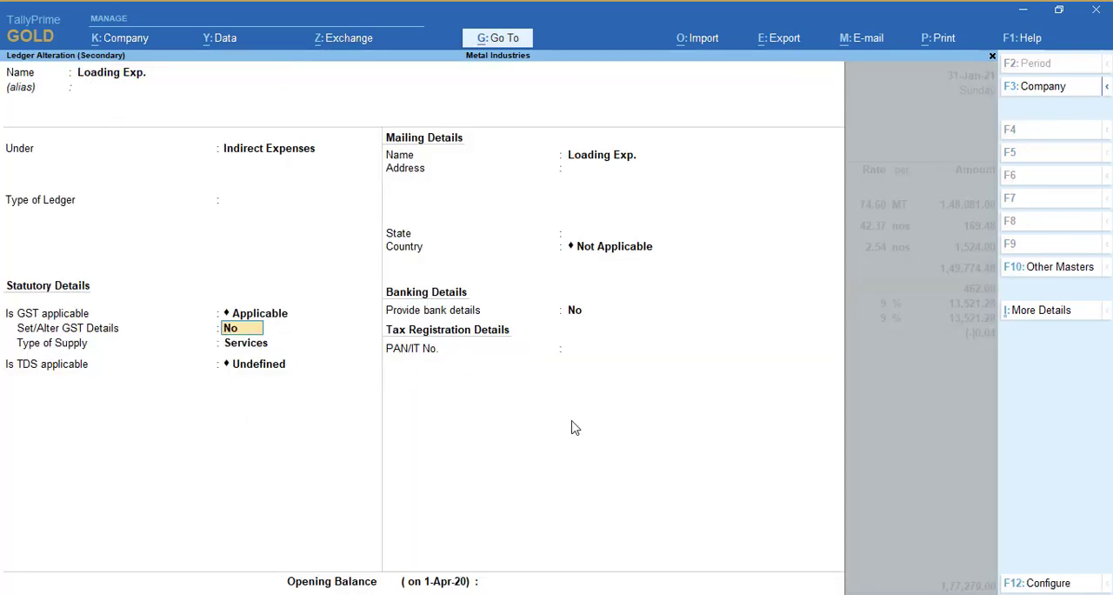
type("y")
key("Return")
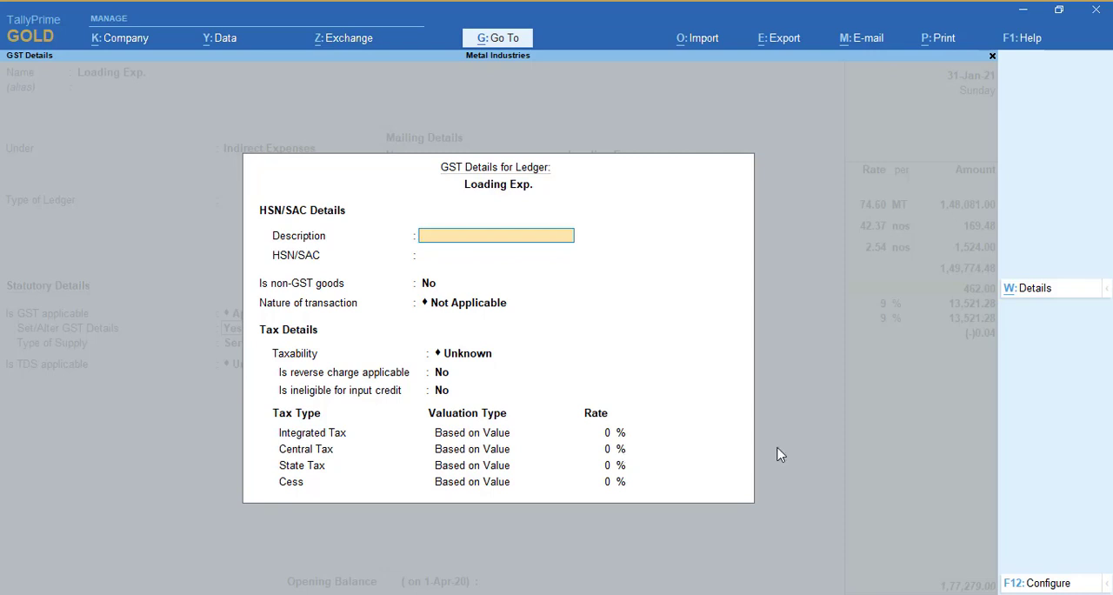
key("Escape")
key("Return")
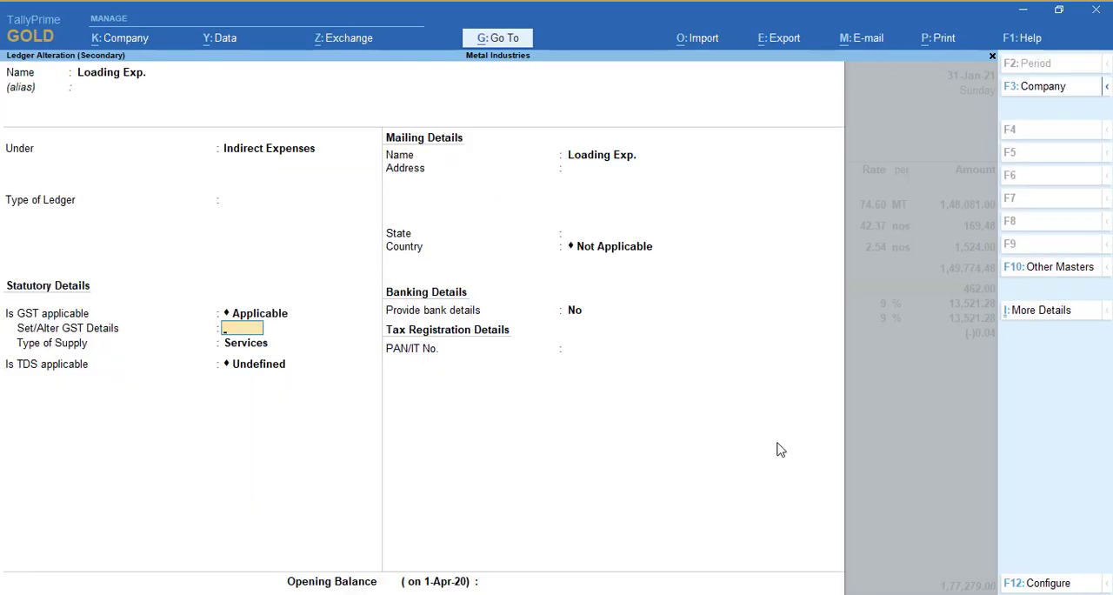
key("Escape")
key("Return")
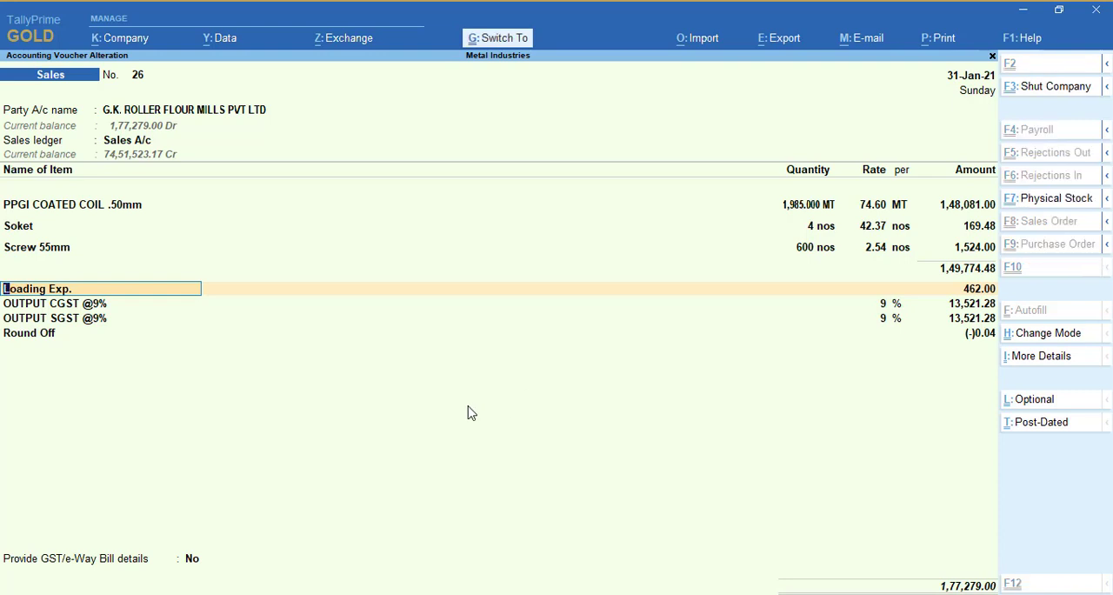
Open the Loading Exp. ledger from sales voucher 26 for alteration and set its GST applicability to Not Applicable
key("ctrl+Return")
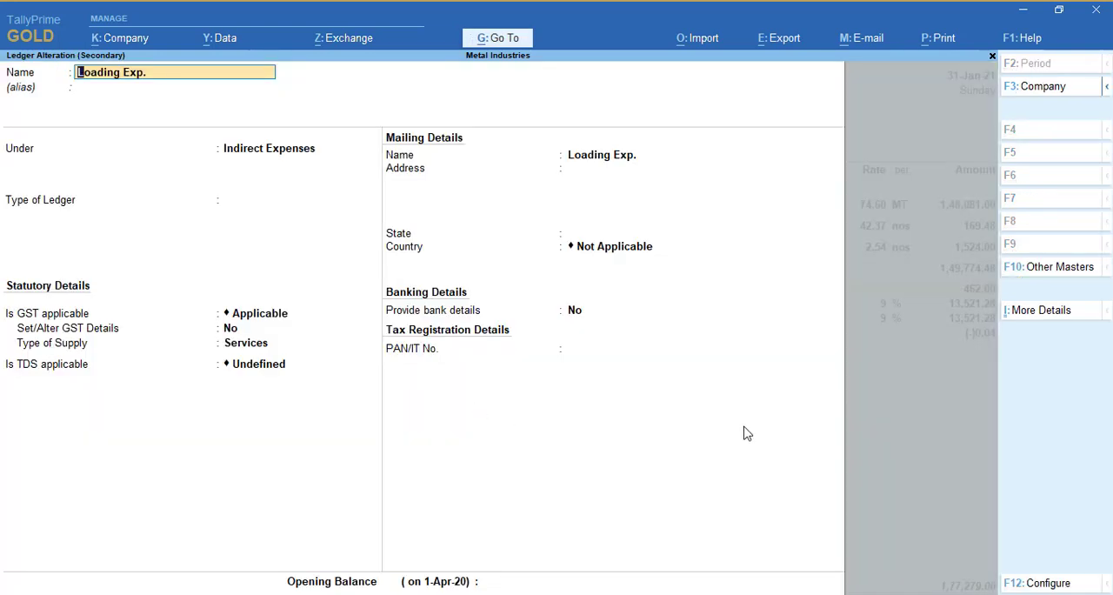
key("Return")
key("Return")
key("Return")
key("Return")
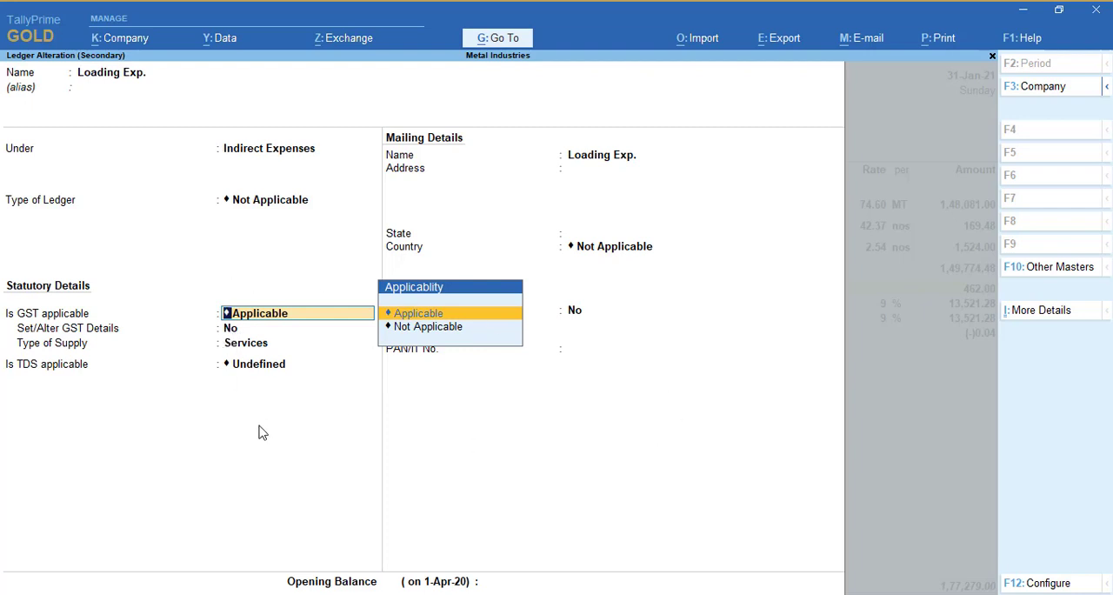
key("Down")
key("Return")
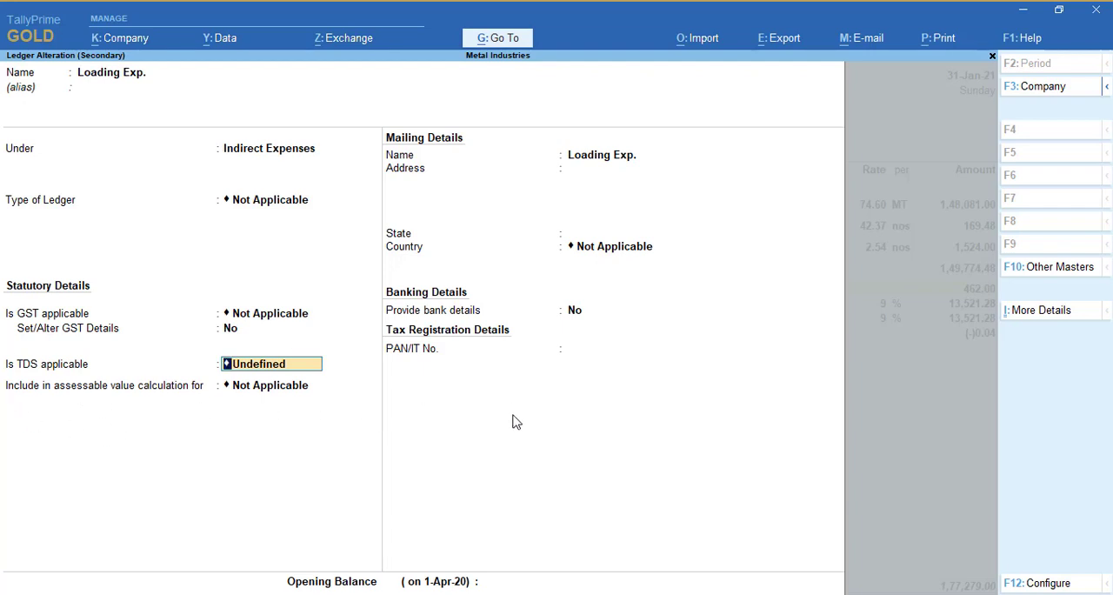
Include the Loading Exp. ledger in the assessable value calculation for GST, appropriated to Both with the Based on Value method
key("Return")
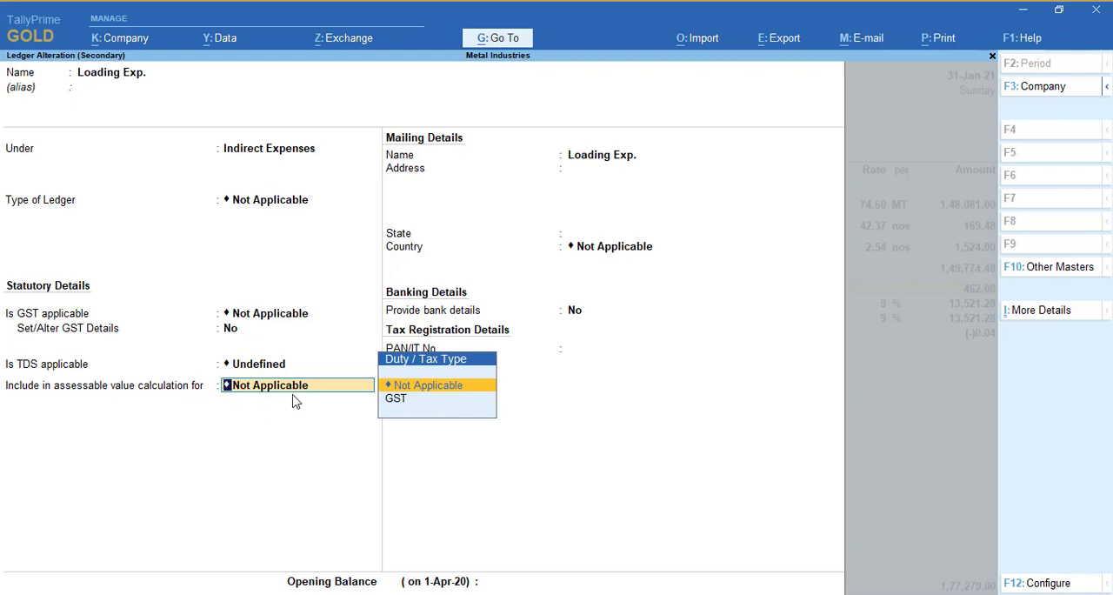
key("Down")
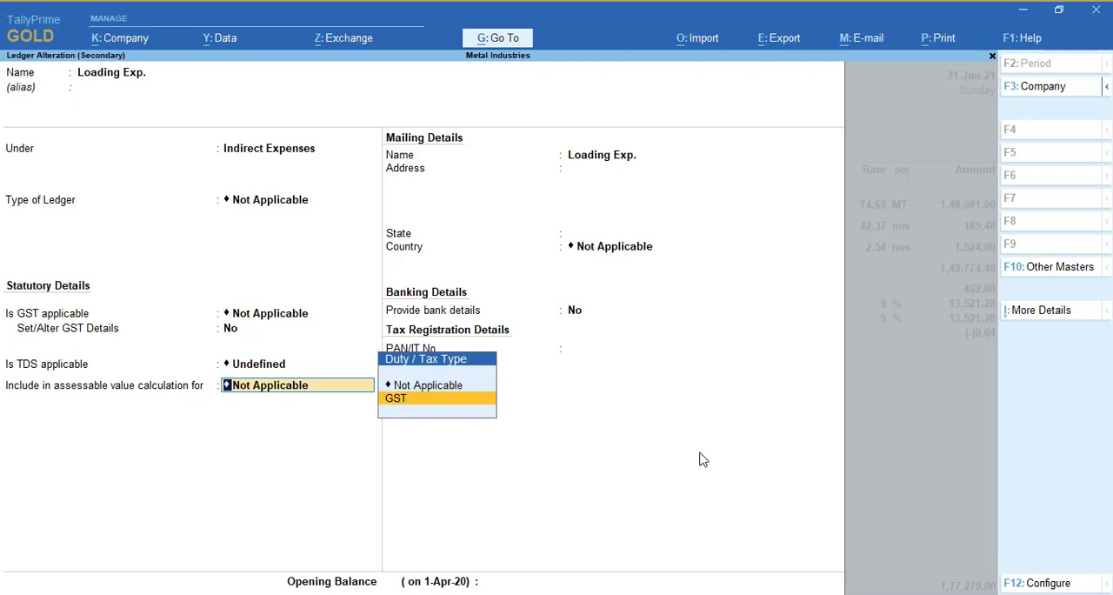
key("Up")
key("Down")
key("Return")
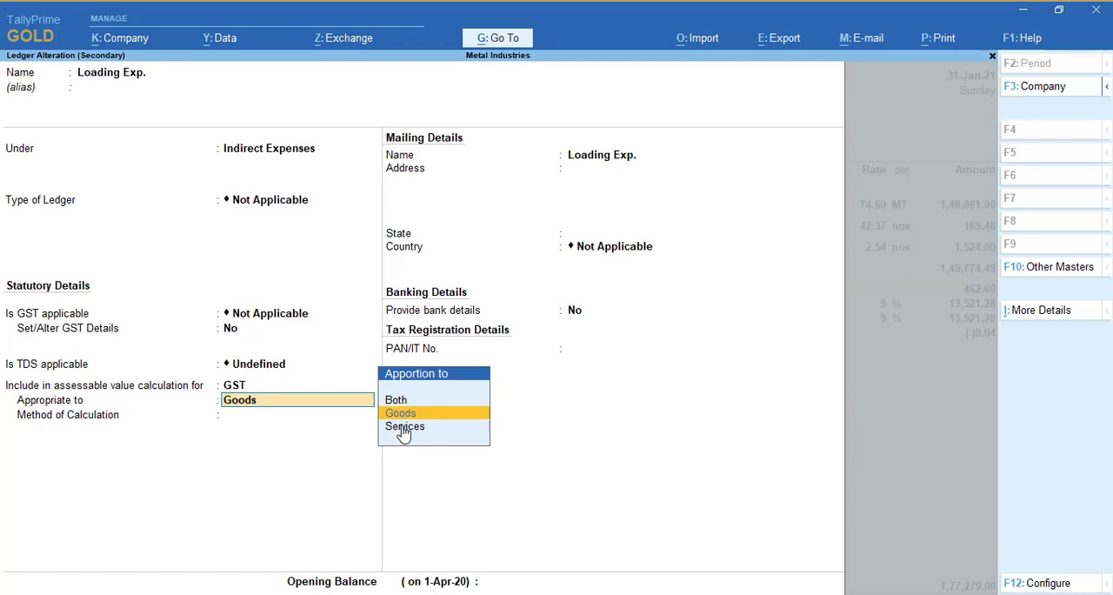
key("Up")
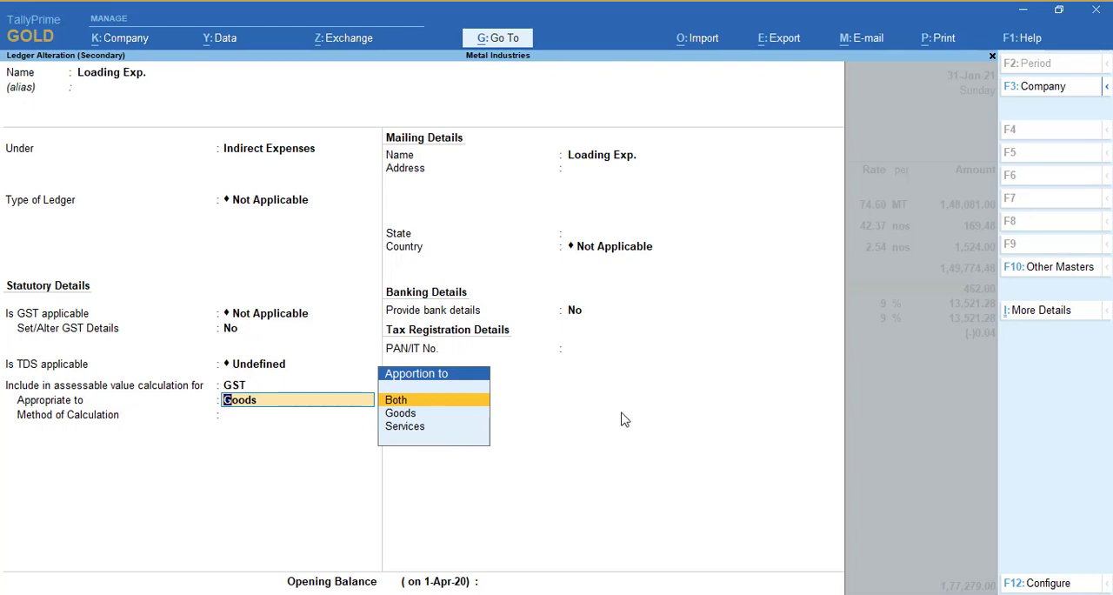
key("Down")
key("Up")
key("Return")
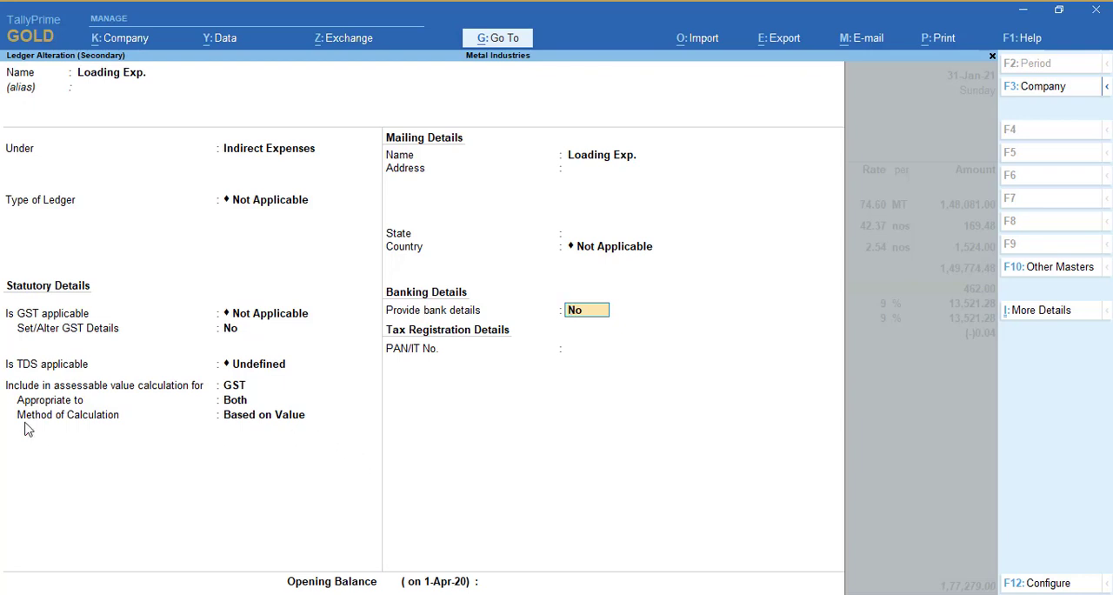
Save the altered Loading Exp. ledger and accept sales voucher 26
key("Return")
key("Return")
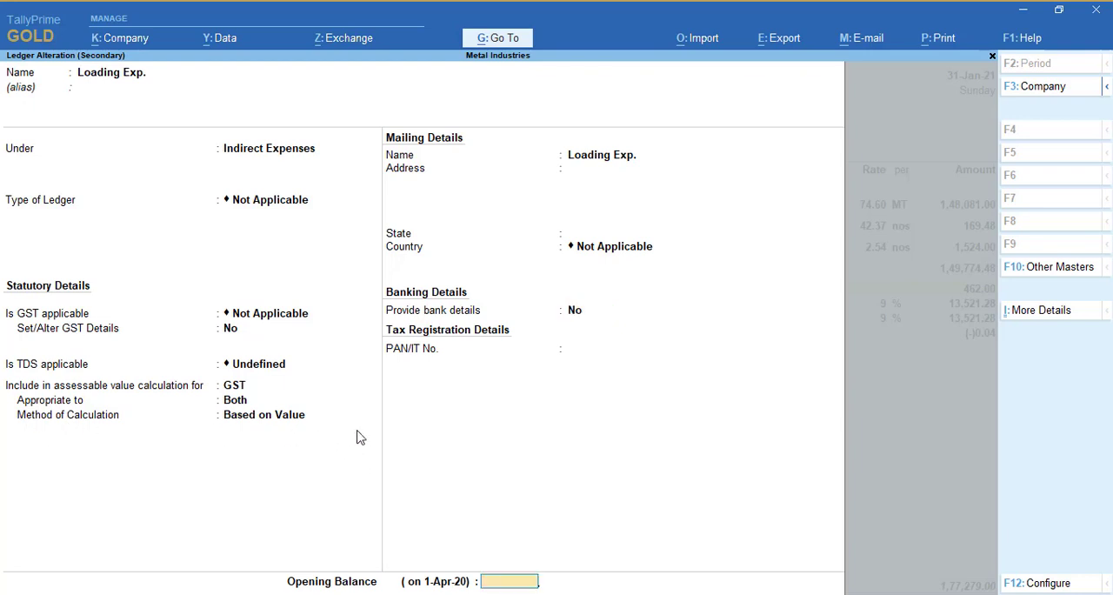
key("Return")
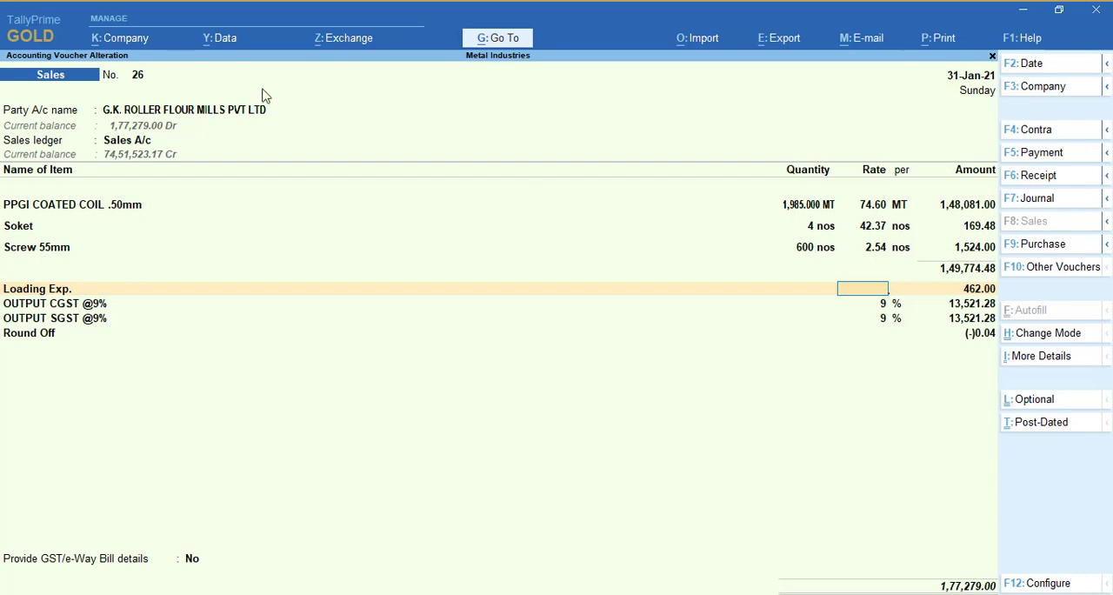
key("ctrl+a")
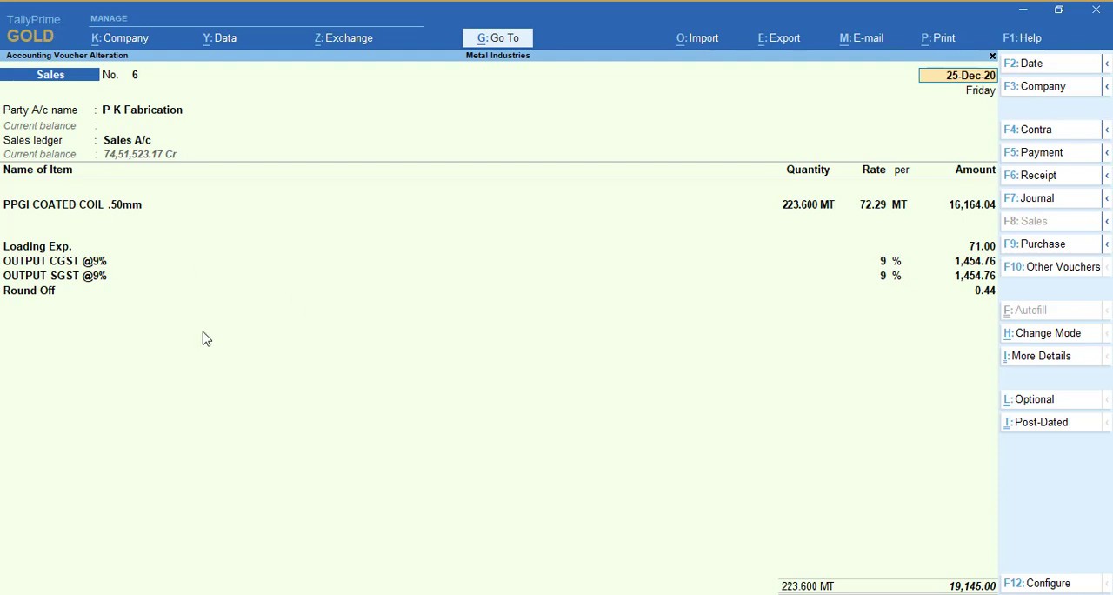
From the Loading Exp. line of sales voucher 6, start a new ledger named Loading Charges Non Gst under Indirect Expenses
left_click(52, 250)
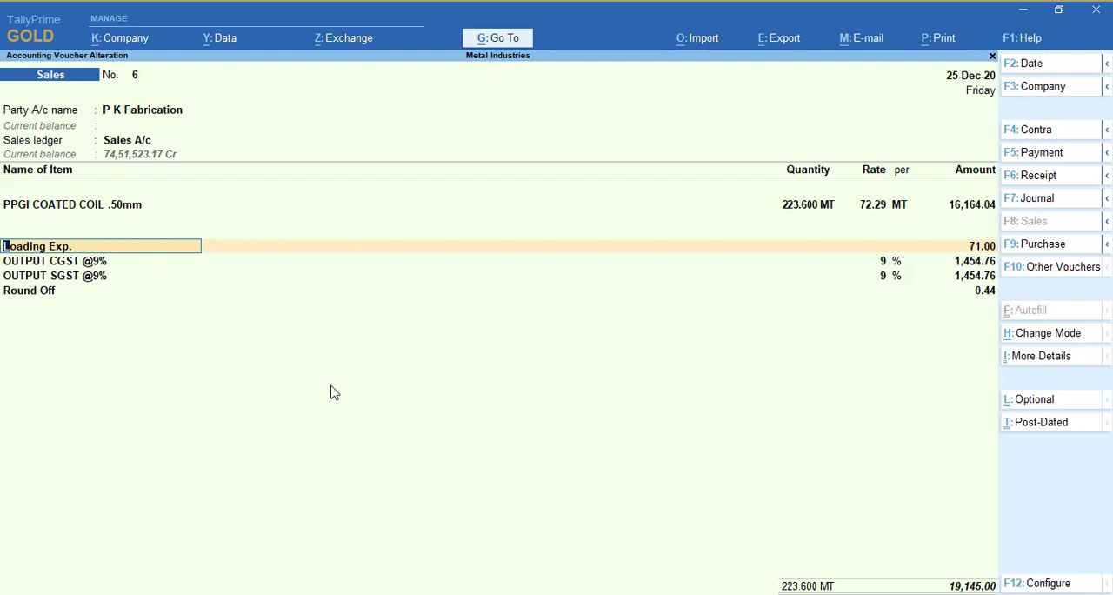
key("ctrl")
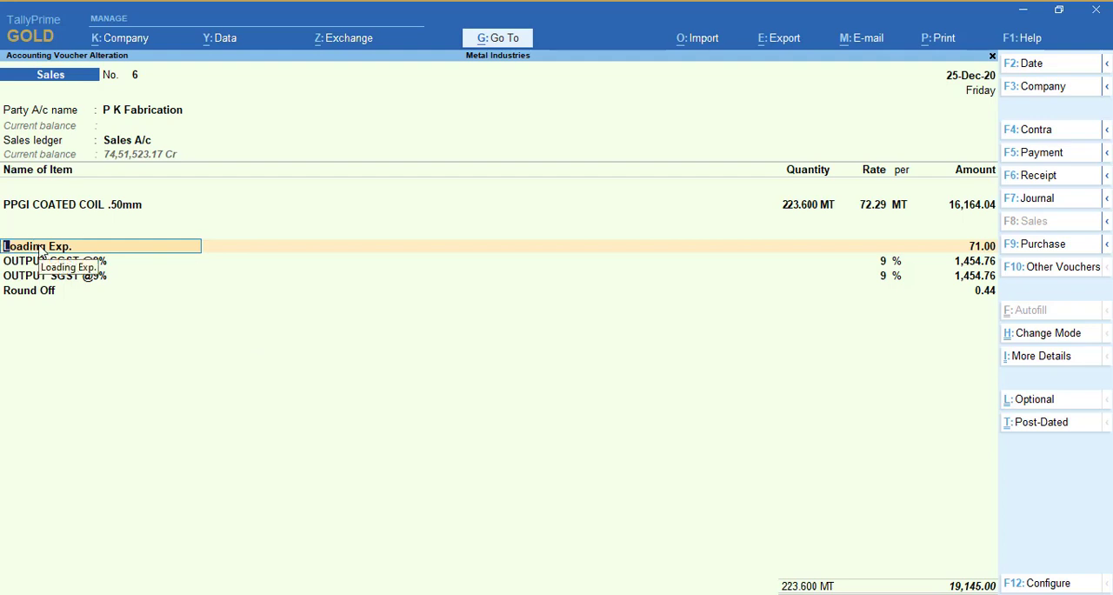
key("alt+c")
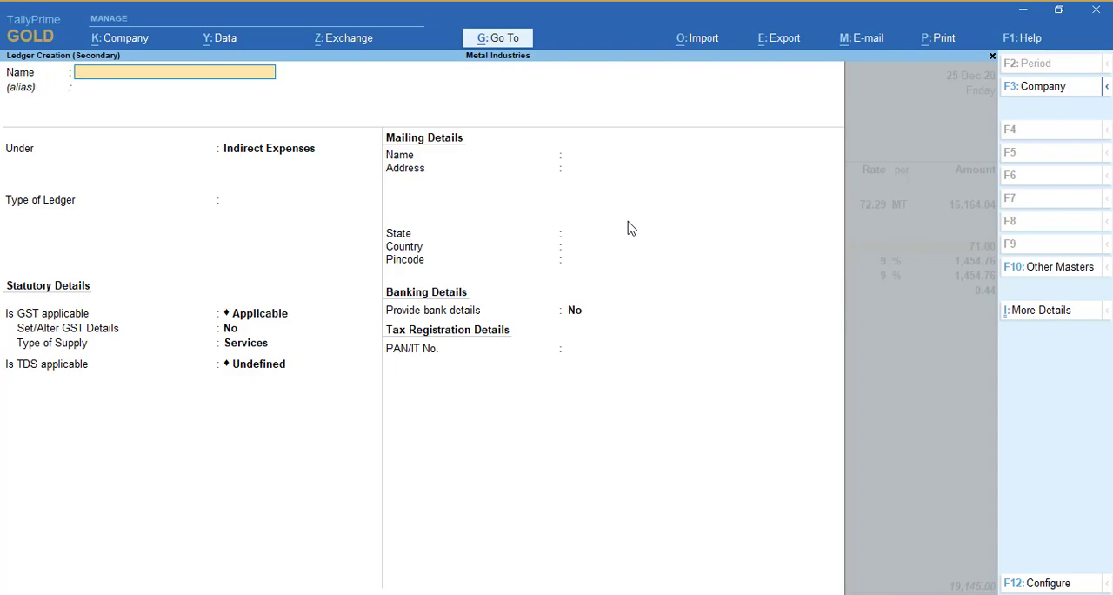
type("Loading Charges Non Gst")
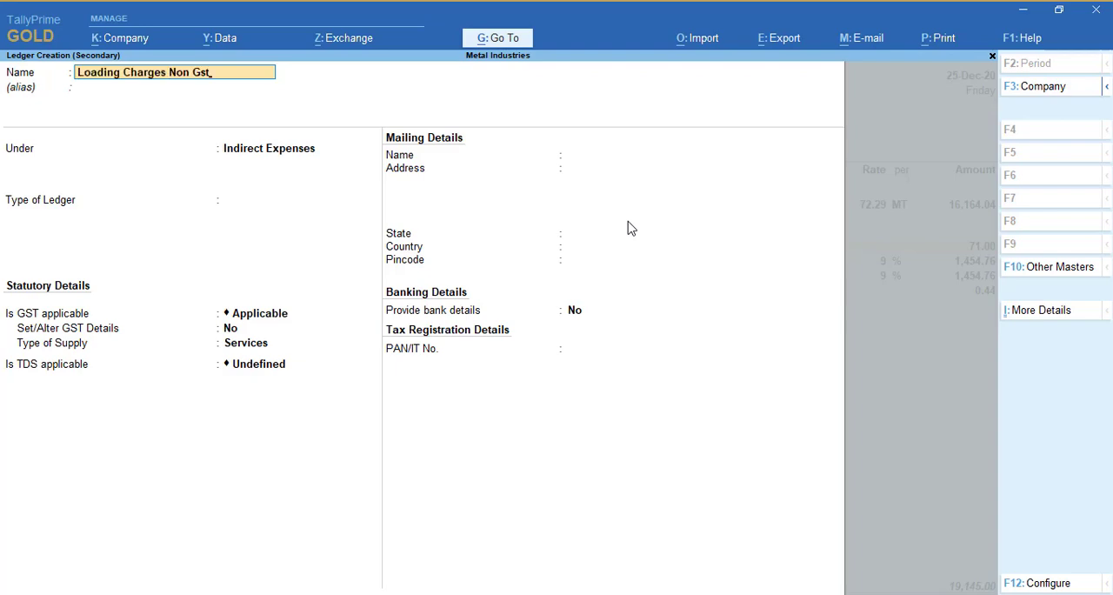
key("Return")
key("Return")
key("Return")
key("Return")
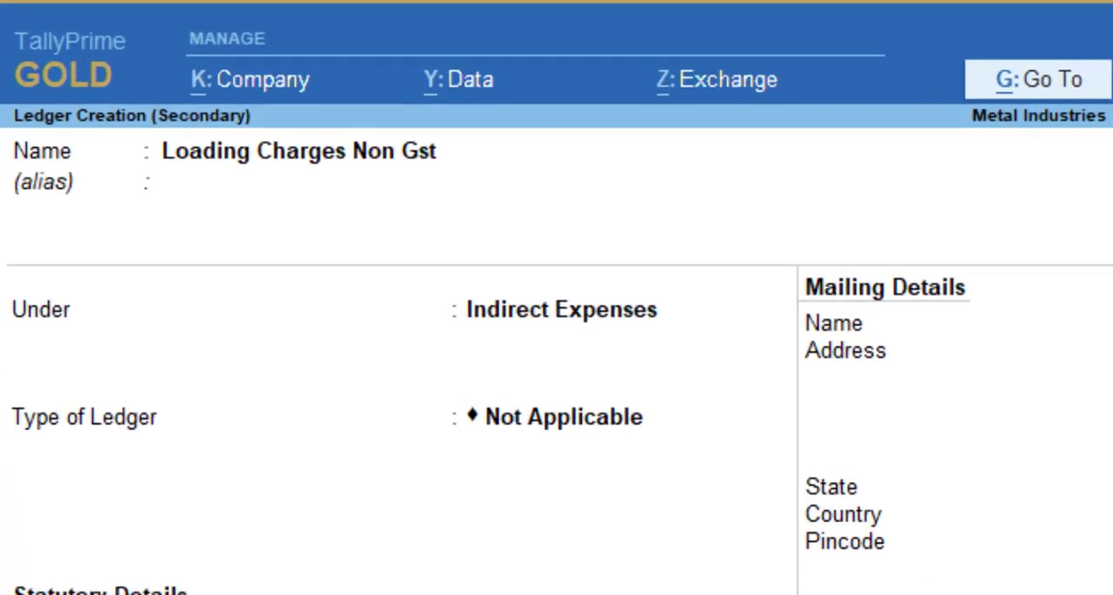
Set the new ledger's GST applicability to Not Applicable, keep it out of the assessable value calculation, and save it into voucher 6
key("Down")
key("Return")
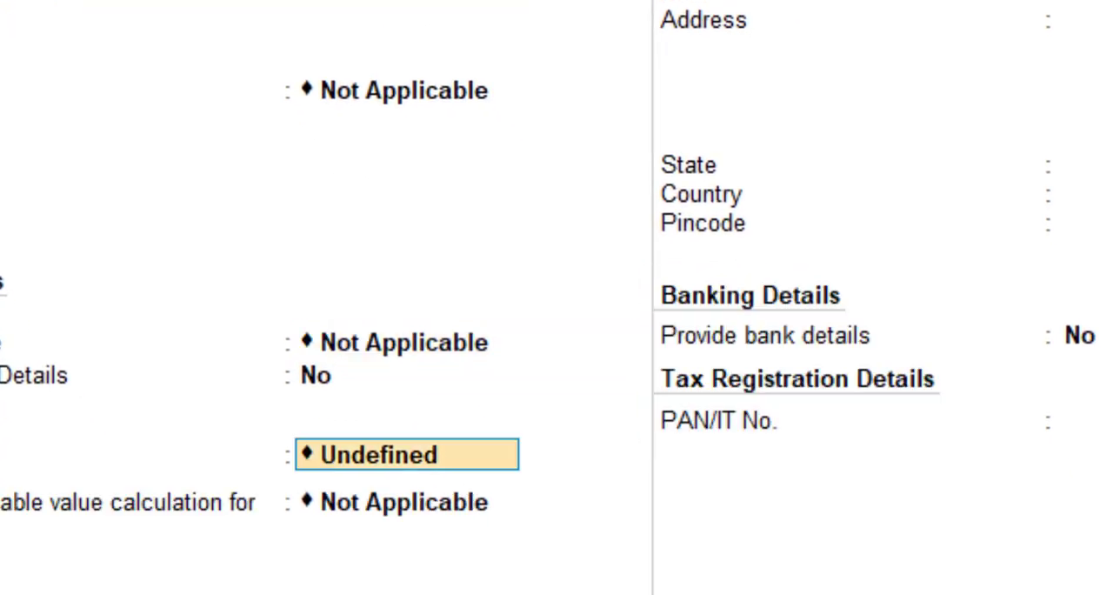
key("Return")
key("Return")
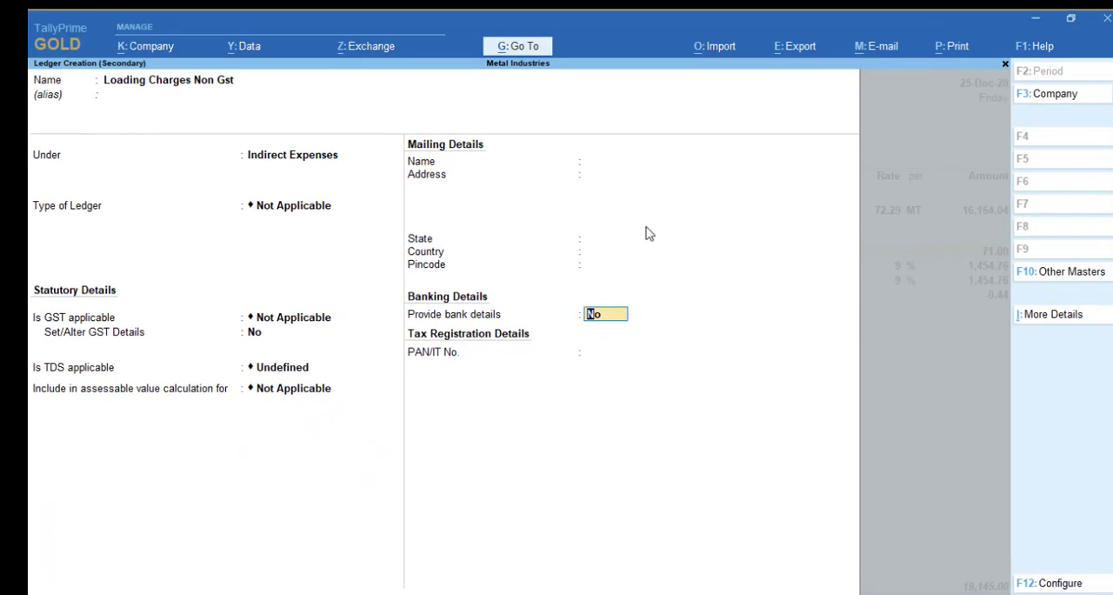
Keep the remaining lines and New Ref bill-wise details of sales voucher 6, and save the voucher
key("Return")
key("Return")
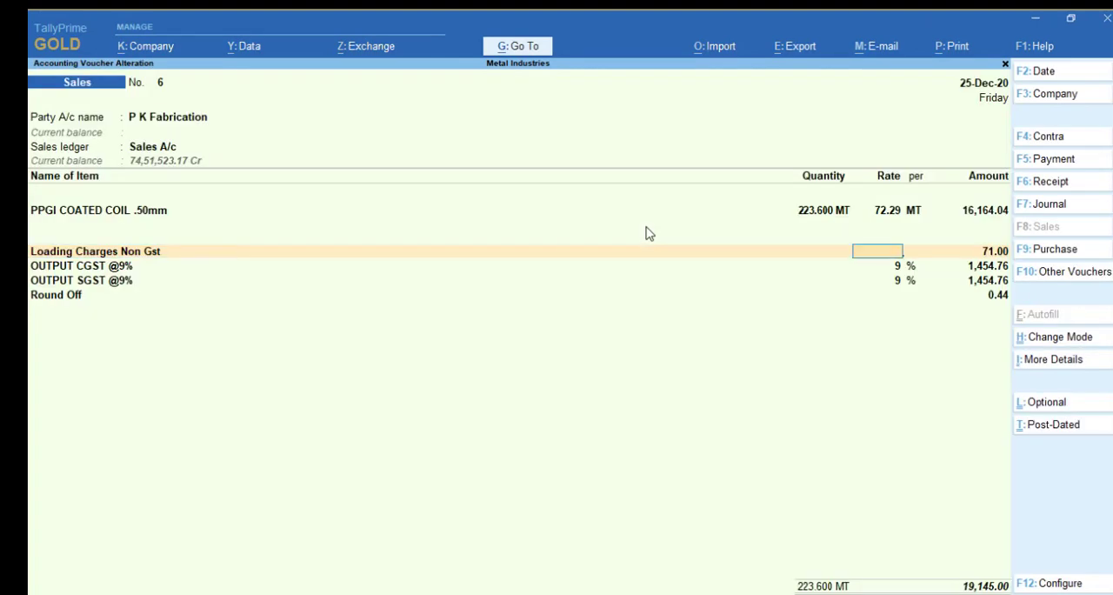
key("Return")
key("Return")
key("Return")
key("Return")
key("Return")
key("Return")
key("Return")
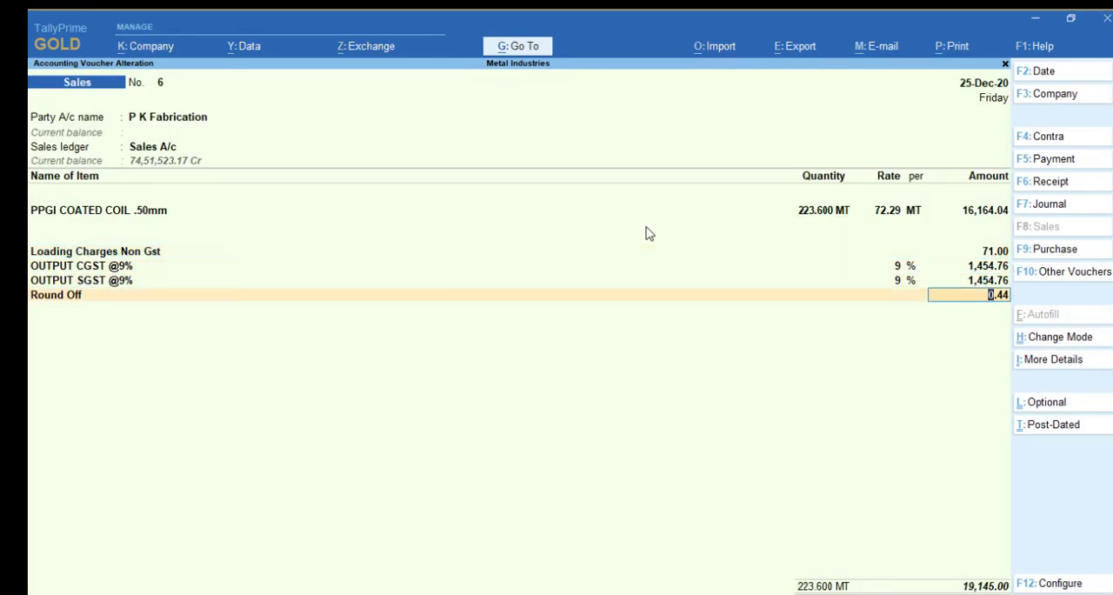
key("Return")
key("Return")
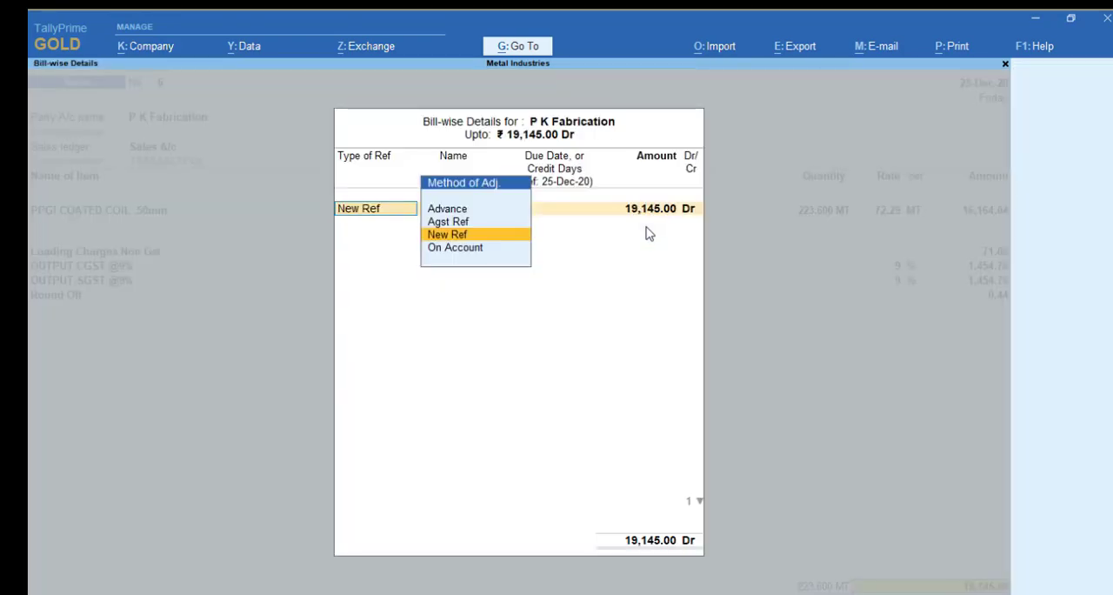
key("Return")
key("Return")
key("Return")
key("Return")
key("Return")
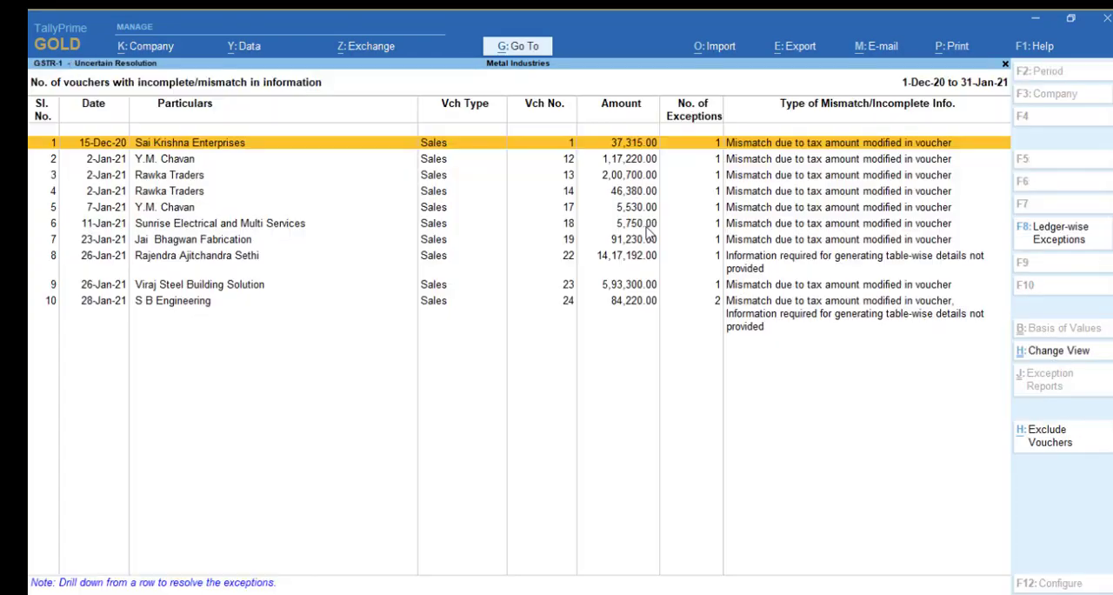
Check the GSTR-1 list of exceptions and reopen the vouchers with incomplete/mismatch in information, highlighting sales voucher 12
key("Escape")
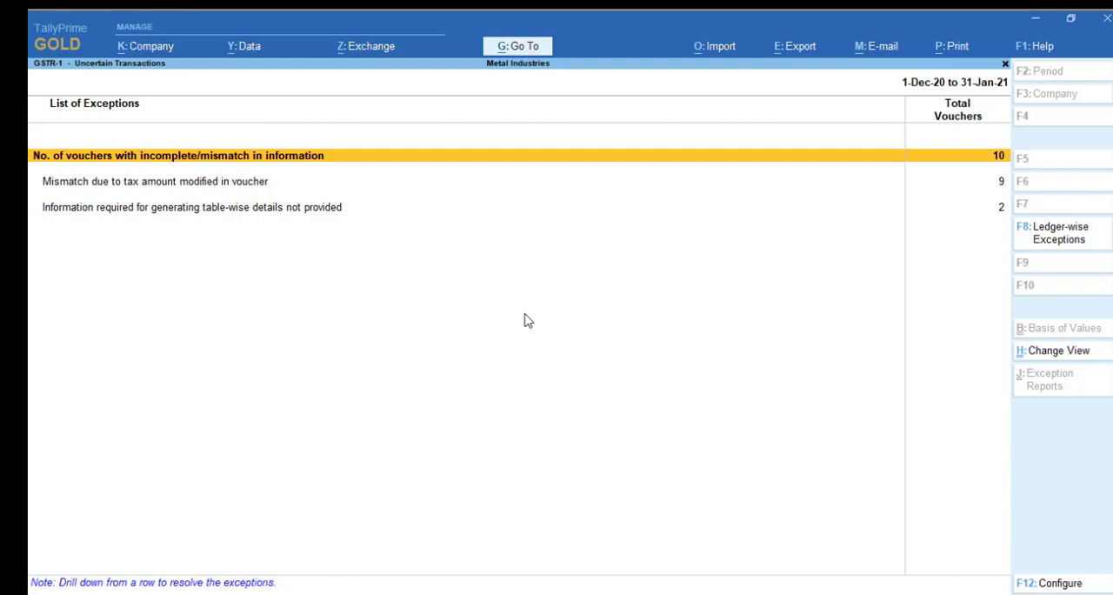
key("Return")
key("Down")
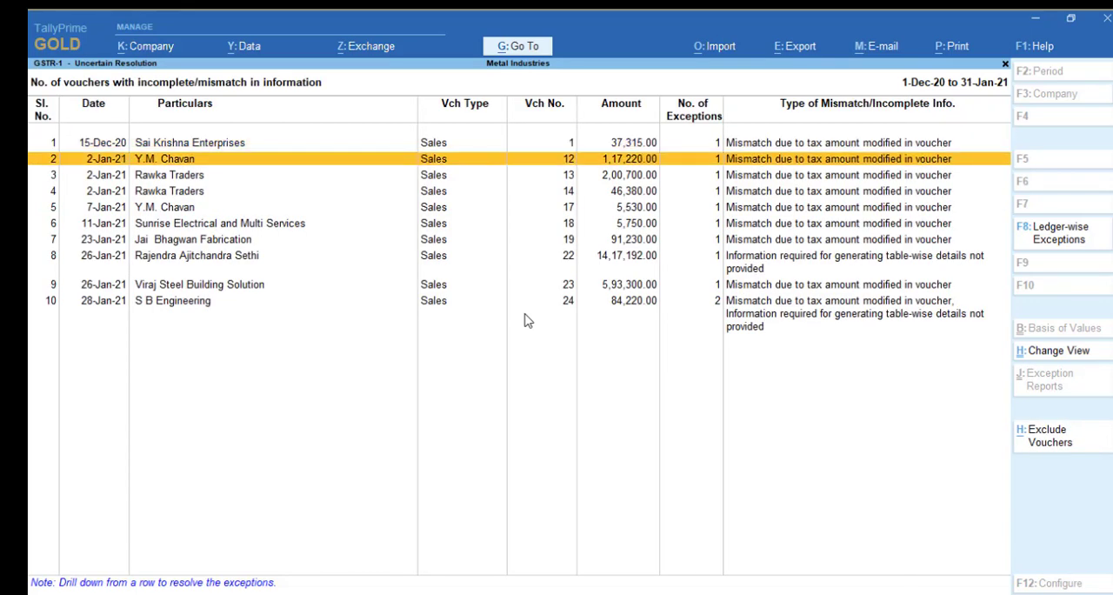
Replace Loading Exp. with Loading Charges Non Gst in sales voucher 12 and save the voucher
key("ctrl+Return")
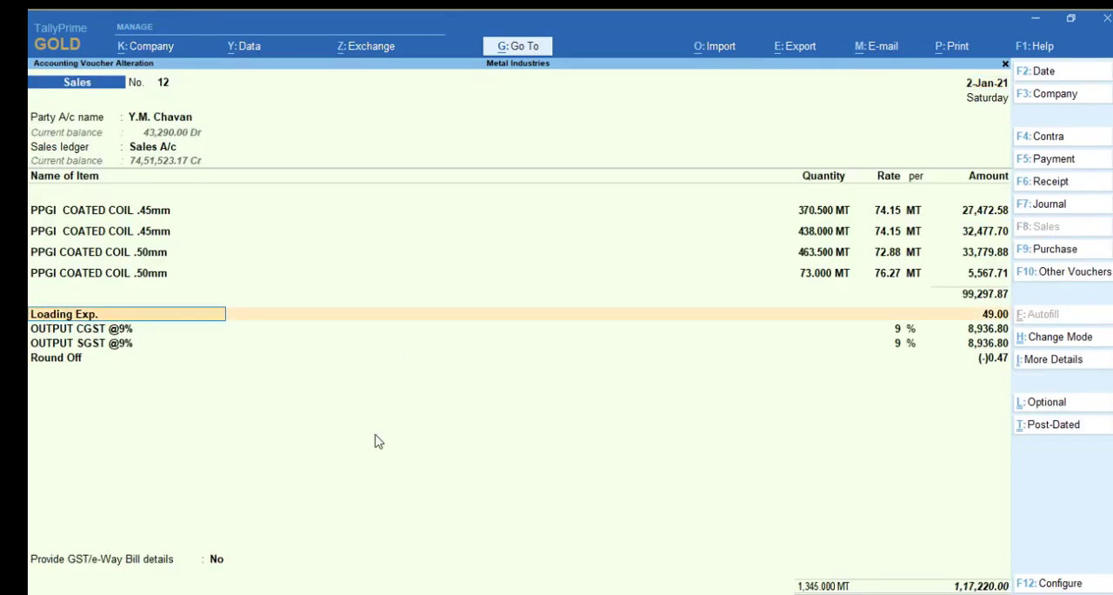
type("l")
key("Return")
key("Return")
key("Return")
key("ctrl+a")
In sales voucher 13, swap the Loading Exp. ledger for Loading Charges Non Gst and save it
key("Down")
key("Return")
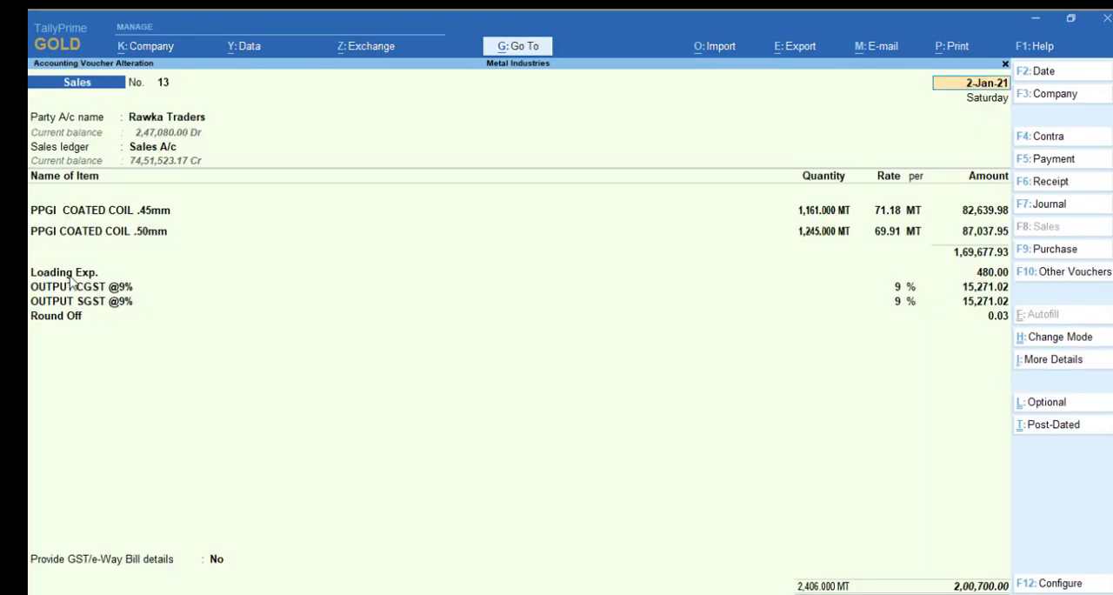
left_click(70, 275)
type("Load")
key("Return")
key("Return")
key("ctrl+a")
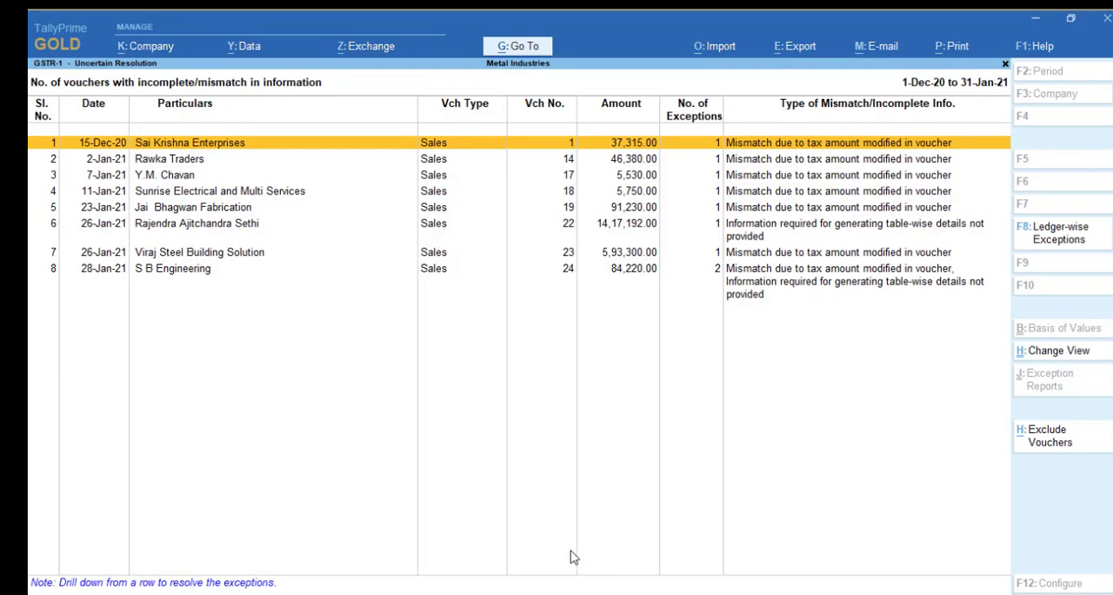
Change the Loading Exp. line of sales voucher 14 to Loading Charges Non Gst and save the voucher
key("Down")
key("Return")
left_click(56, 275)
type("Load")
key("Return")
key("Return")
key("Return")
key("ctrl+a")
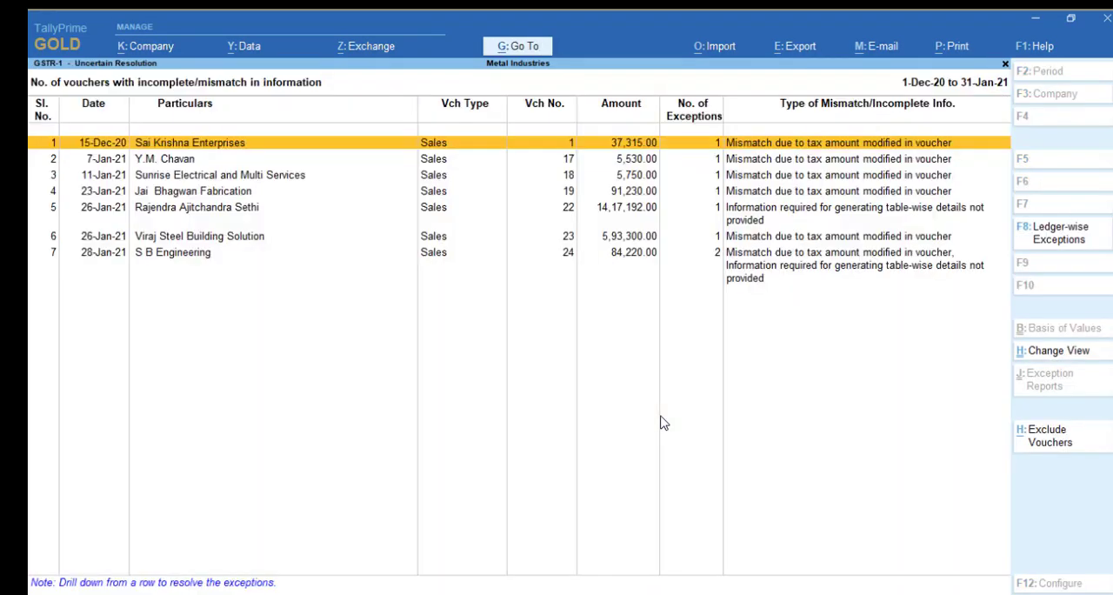
Change the loading line of sales voucher 17 to Loading Charges Non Gst and save the voucher
key("Down")
key("Return")
key("Return")
key("Return")
left_click(65, 252)
type("Load")
key("Return")
key("ctrl+a")
Replace Loading Exp. with Loading Charges Non Gst in sales voucher 18 and save the voucher
key("Down")
key("Return")
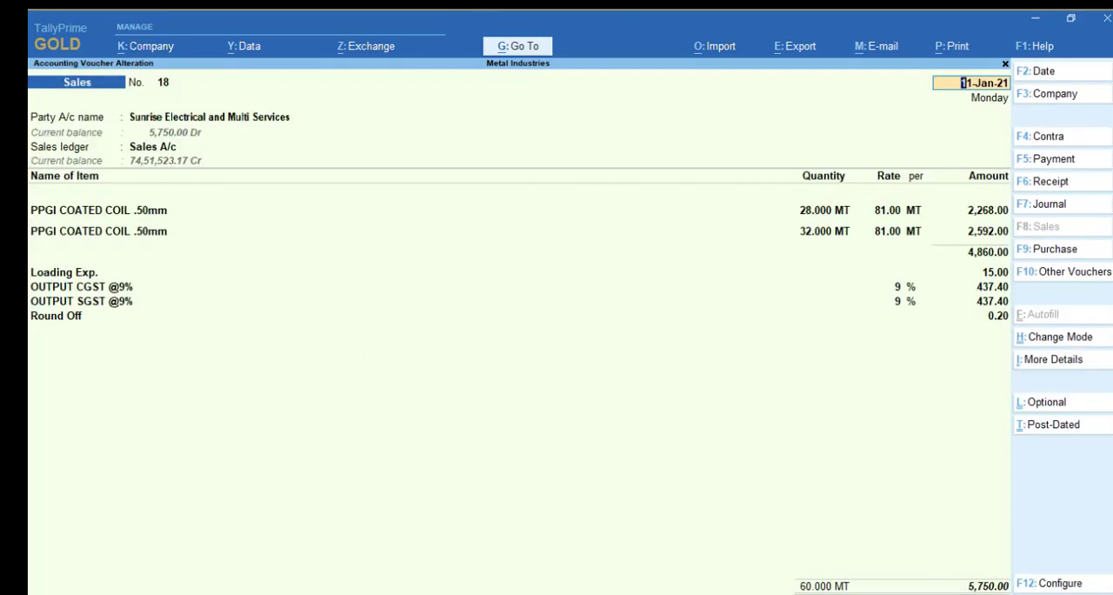
left_click(65, 272)
type("Load")
key("Return")
key("ctrl+a")
Replace Loading Exp. with Loading Charges Non Gst in sales voucher 19 and save the voucher
key("Down")
key("Return")
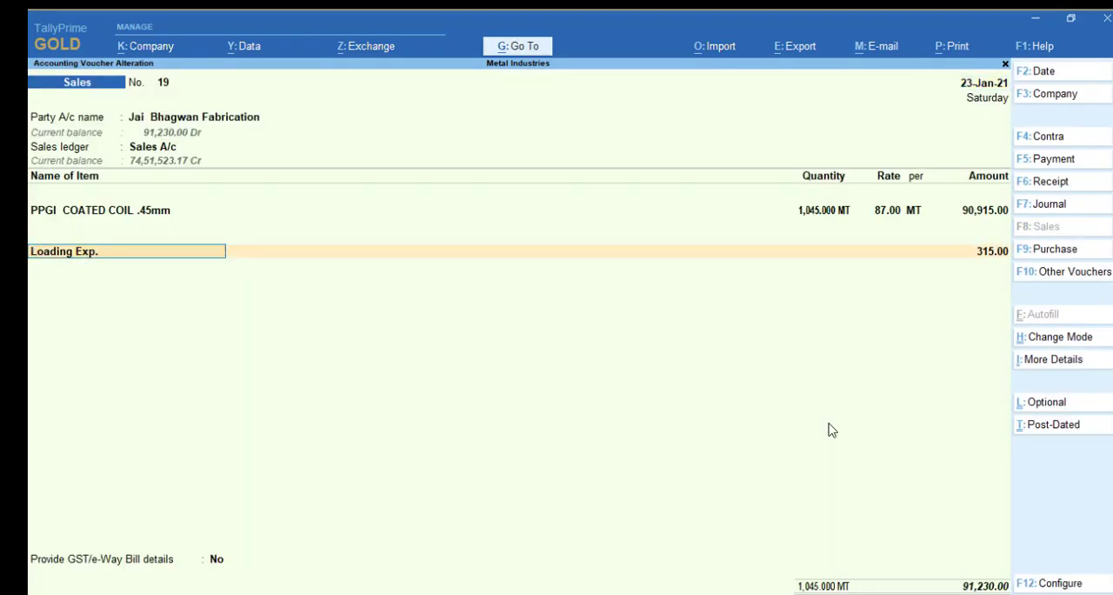
type("Load")
key("Return")
key("ctrl+a")
Replace Loading Exp. with Loading Charges Non Gst in sales voucher 22 of 26-Jan-21 and save the voucher
key("Down")
key("Return")
left_click(72, 359)
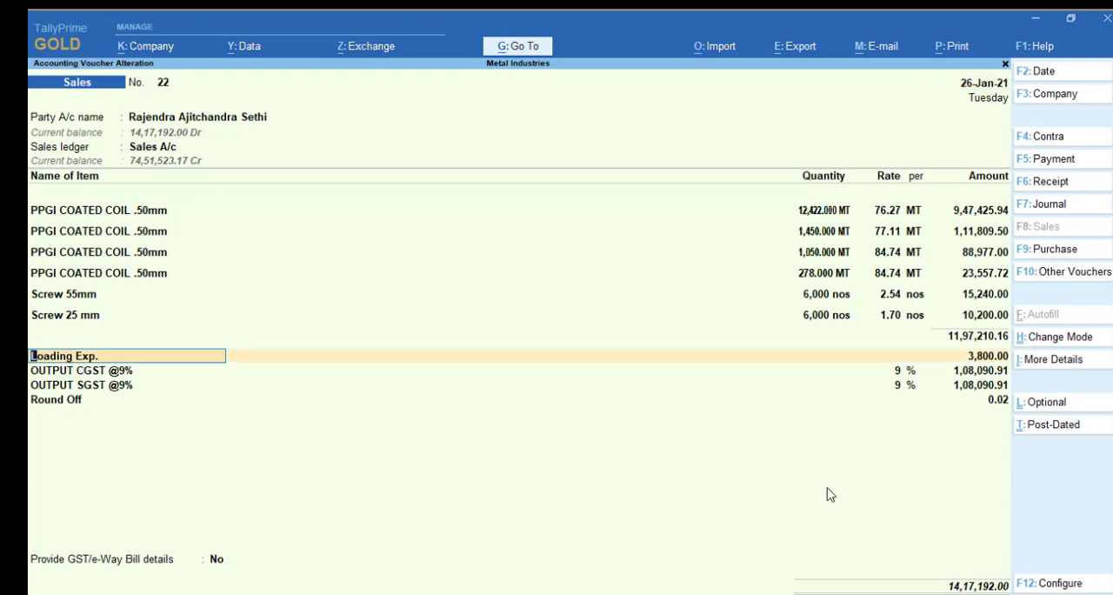
key("ctrl+Return")
key("Return")
key("Return")
key("Escape")
key("Escape")
type("Load")
key("Return")
key("ctrl+a")
Reopen sales voucher 22 of 26-Jan-21, listed with missing table-wise details, and delete it
key("Down")
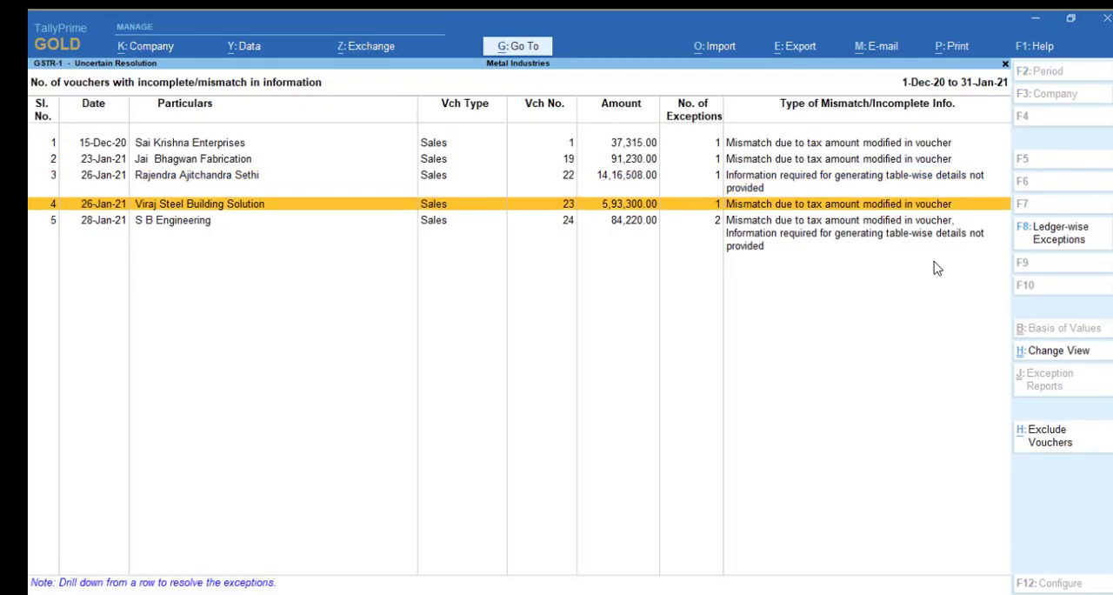
key("Up")
key("Return")
key("Return")
key("Escape")
key("Return")
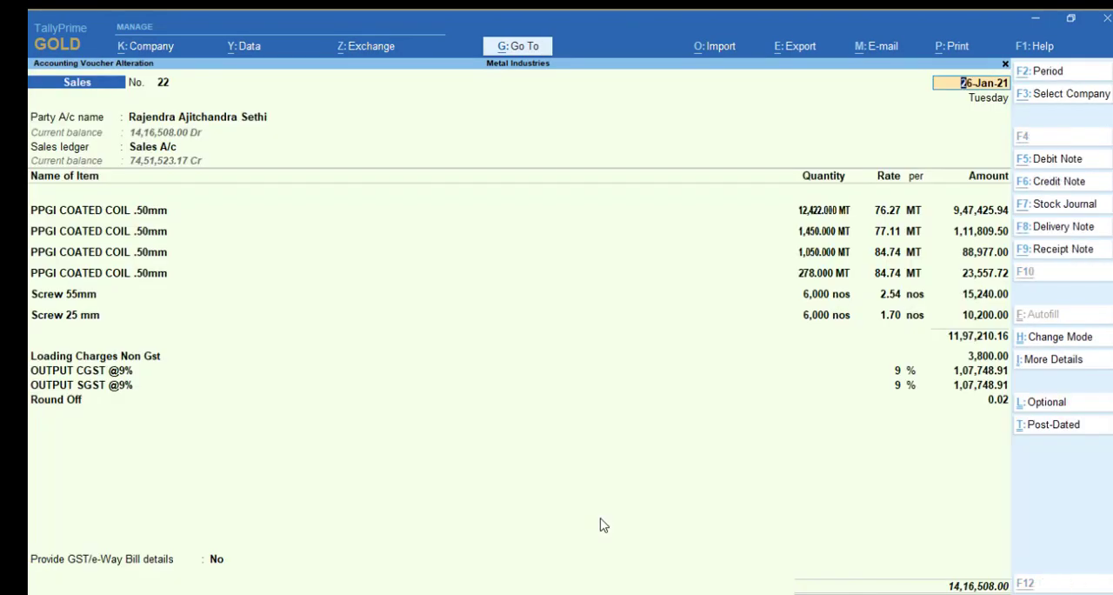
key("ctrl+a")
Check the party GSTIN/UIN of S B Engineering from sales voucher 23 of 28-Jan-21, and delete the voucher
key("Return")
key("Escape")
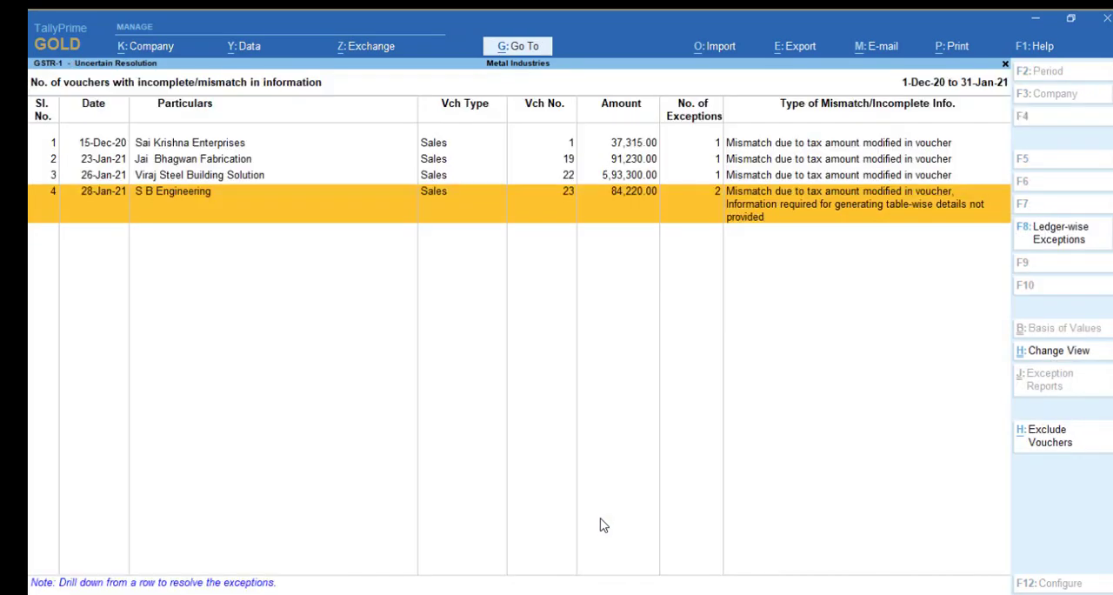
key("Up")
key("Down")
key("Return")
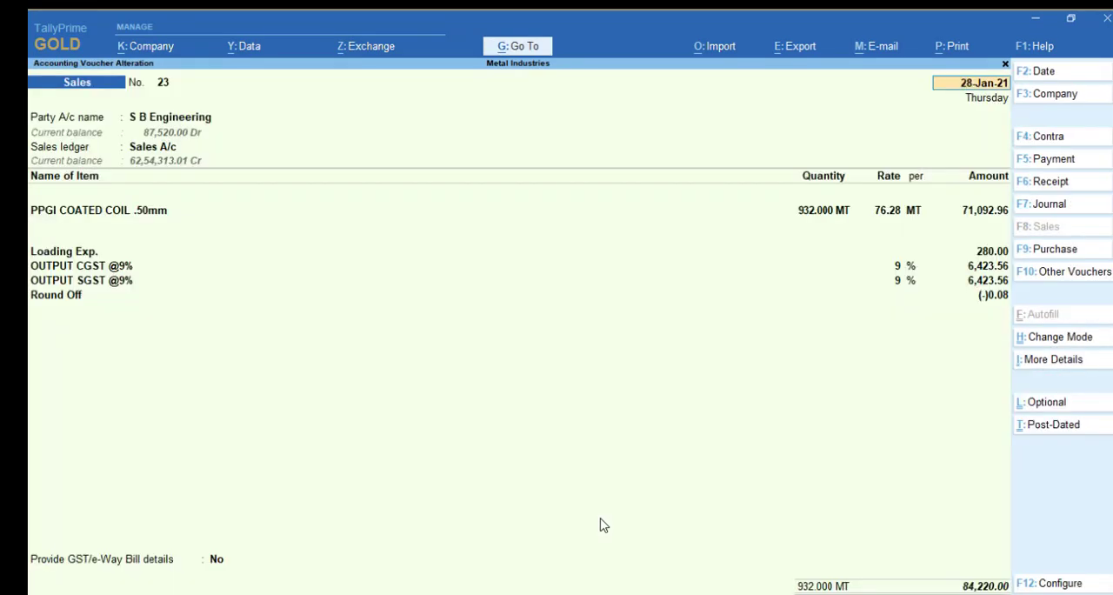
key("Return")
key("ctrl+Return")
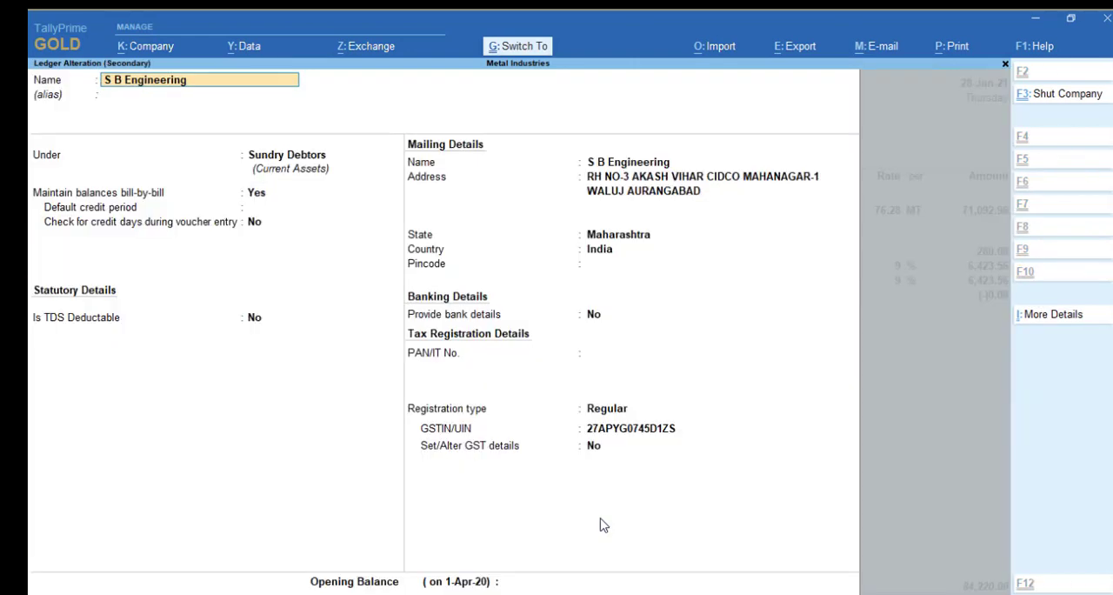
left_click(650, 434)
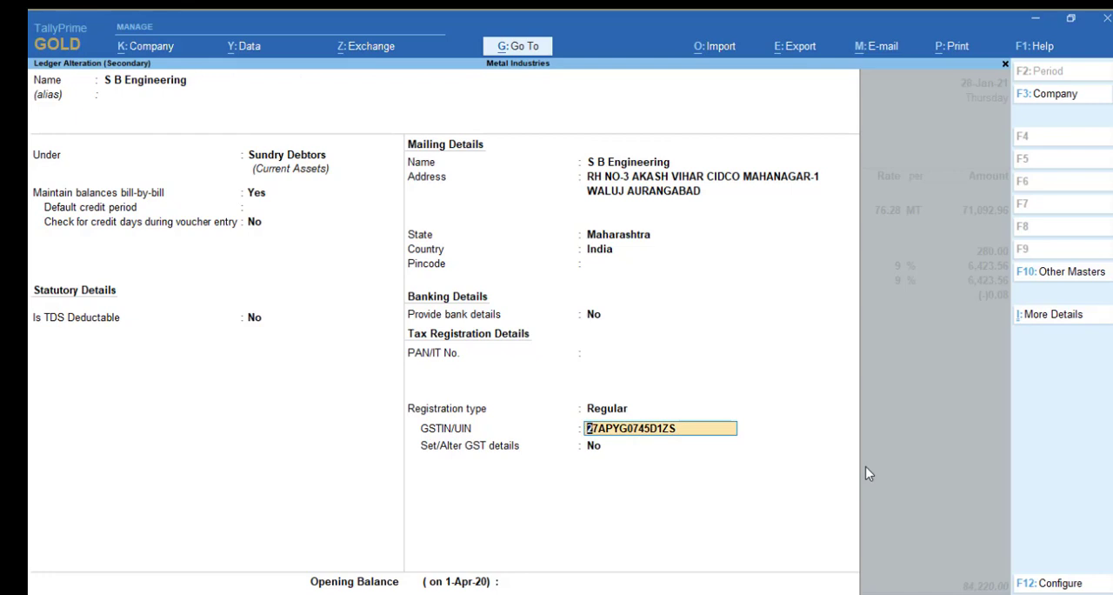
key("Return")
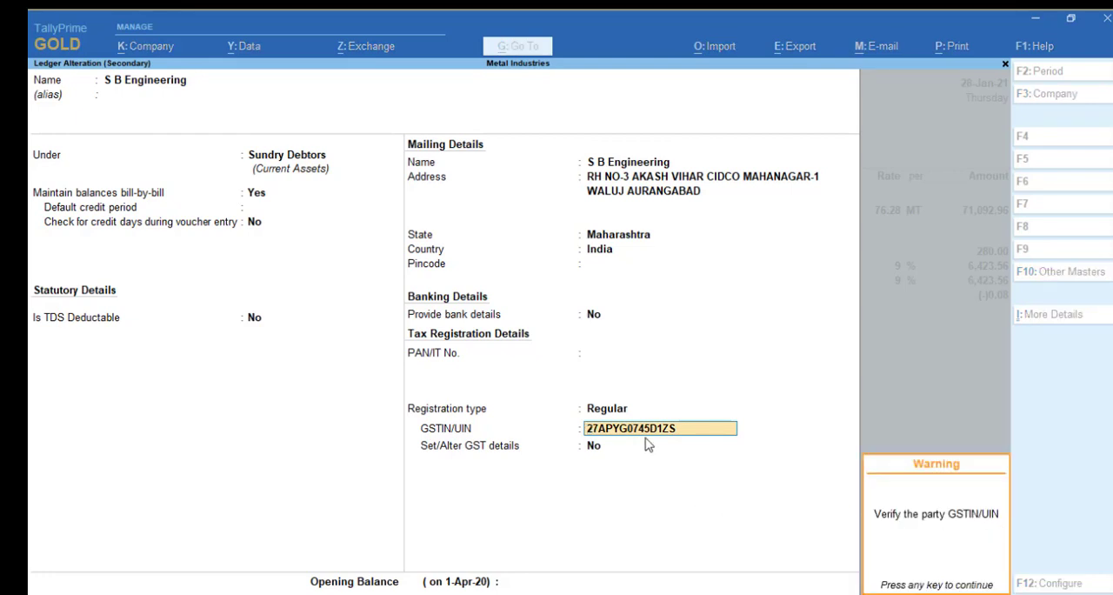
key("Return")
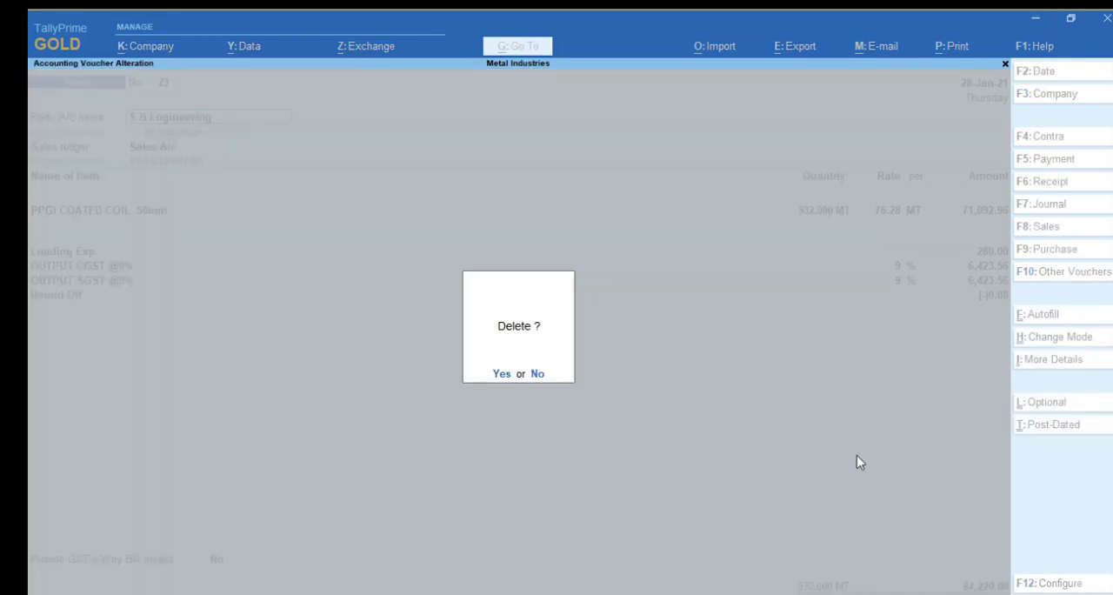
key("Return")
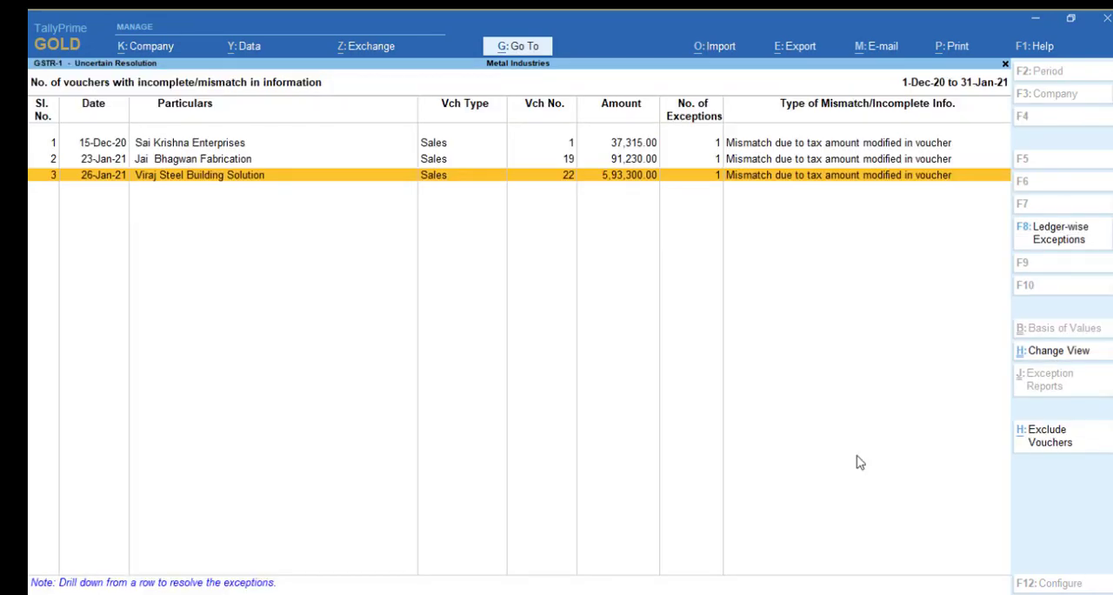
Reopen sales voucher 19 of Jai Bhagwan Fabrication and keep its PPGI COATED COIL .45mm item line as entered
key("Up")
key("Return")
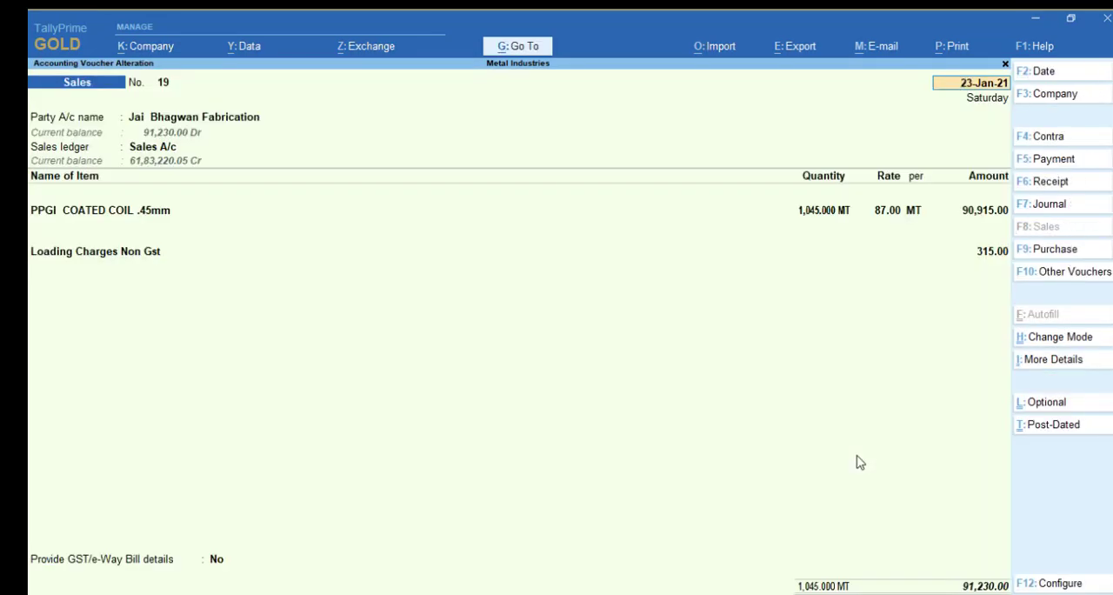
key("Escape")
key("Return")
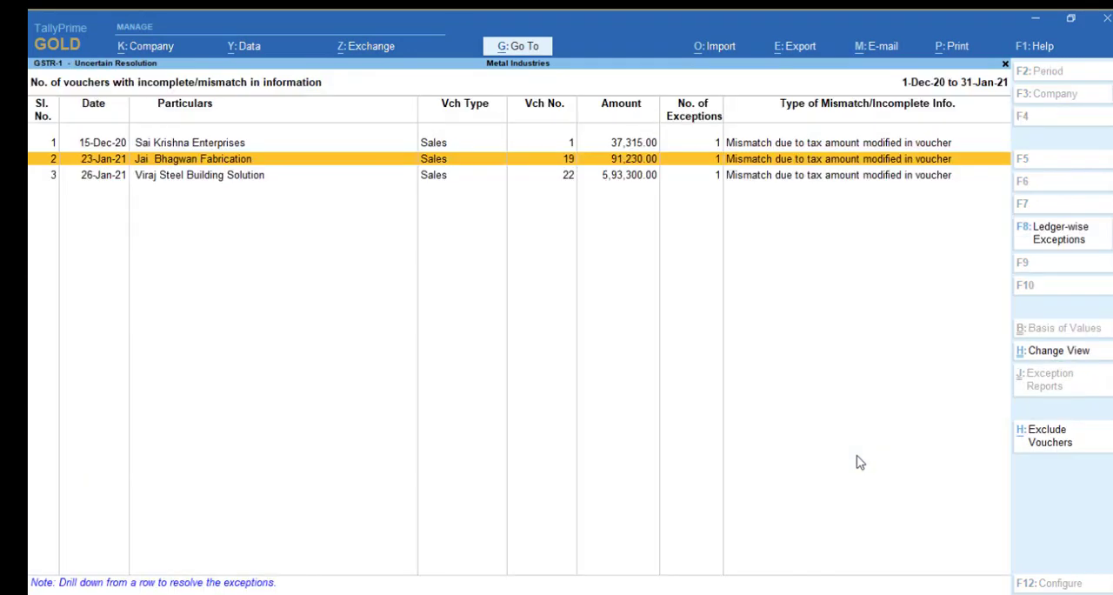
key("Return")
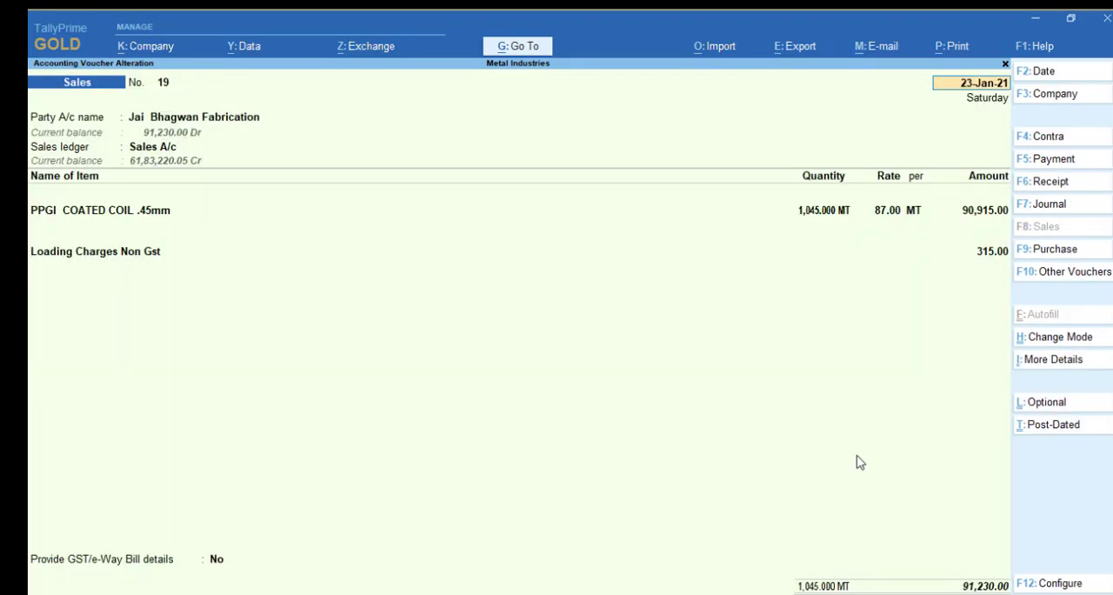
left_click(124, 216)
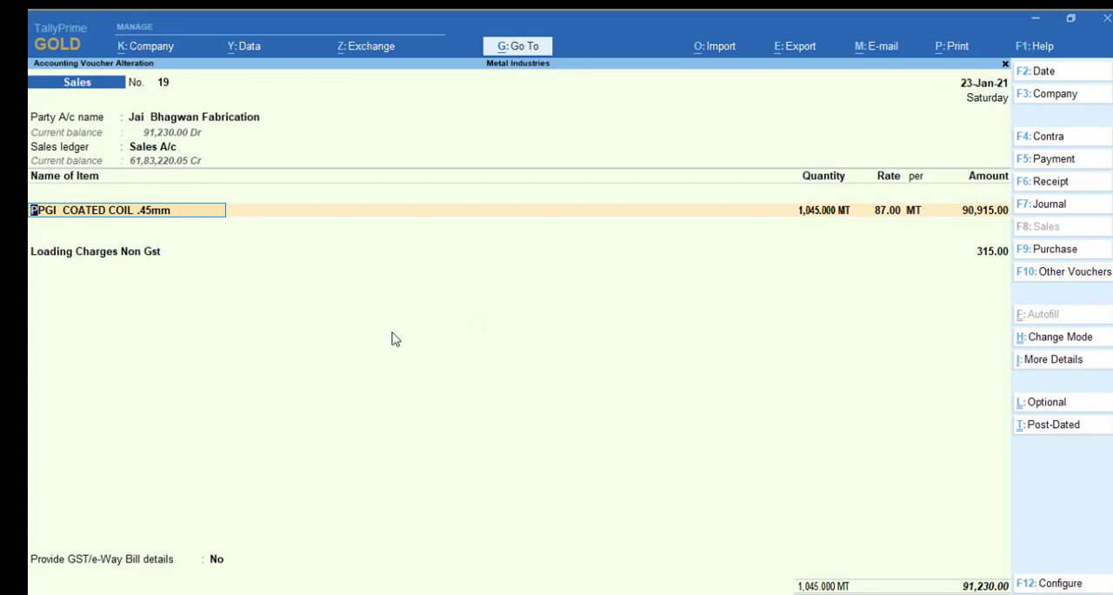
key("Return")
key("Return")
key("Return")
key("Return")
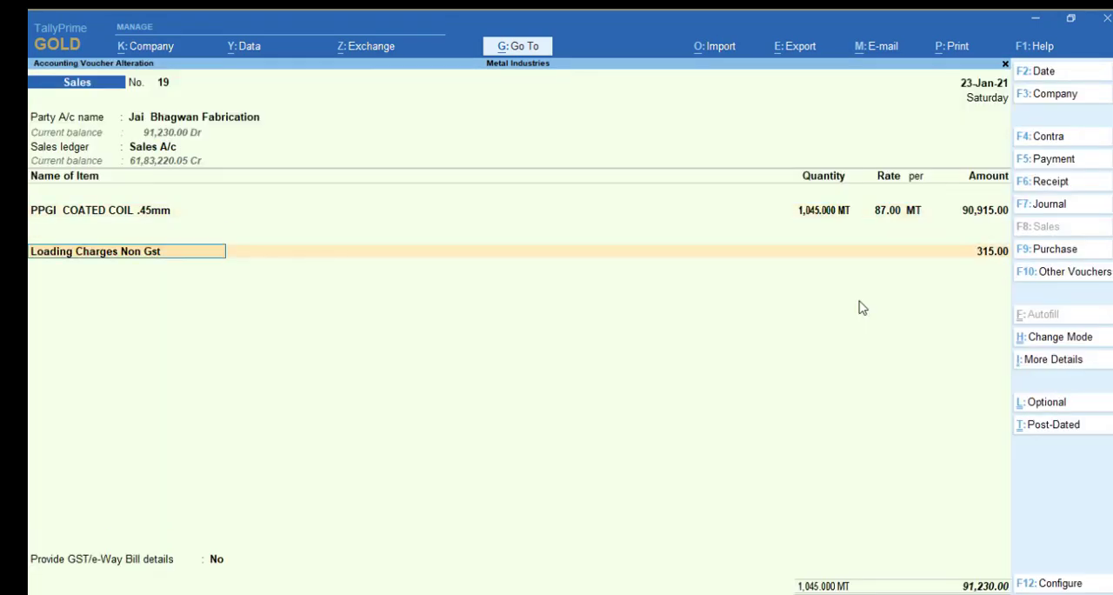
Replace Loading Charges Non Gst in sales voucher 19 with OUTPUT CGST @9% and add OUTPUT SGST @9% below it
type("Ou")
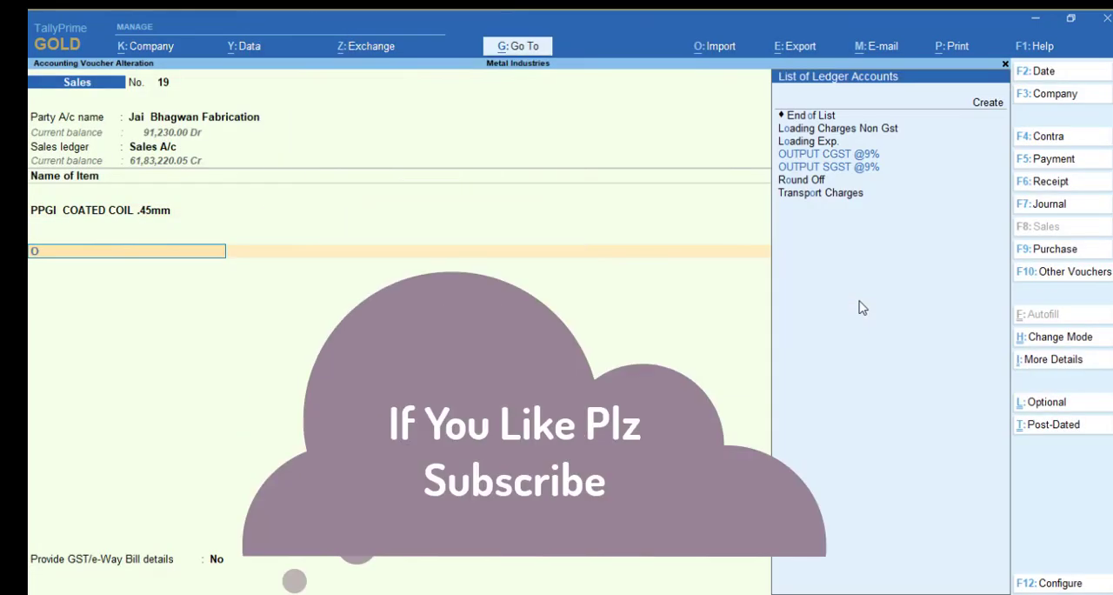
key("Down")
key("Return")
key("Return")
type("Ou")
key("Down")
key("Down")
key("Return")
key("Return")
key("Return")
key("Return")
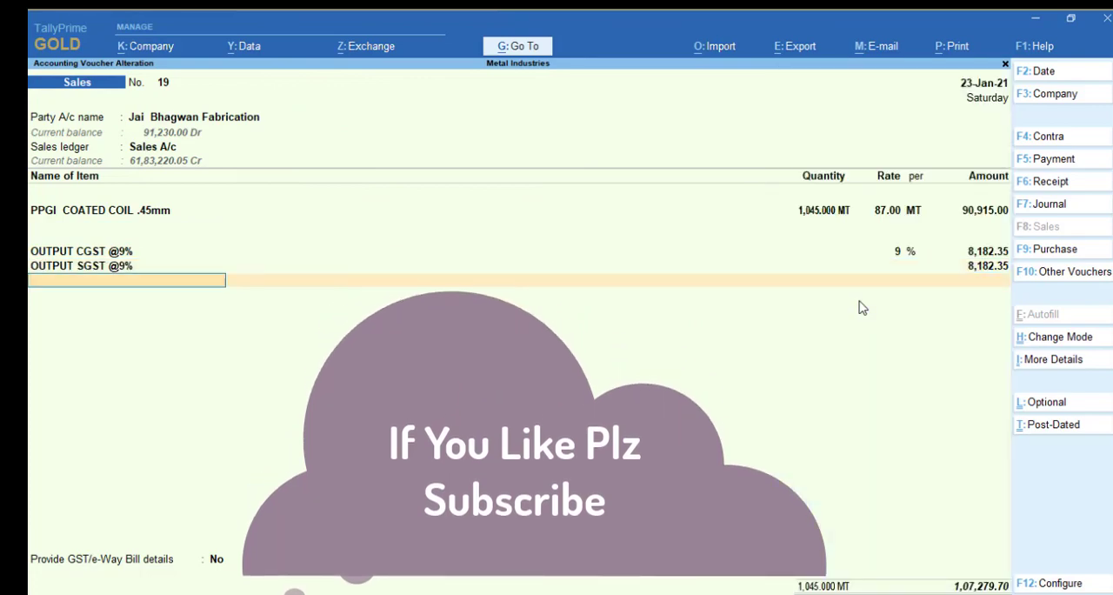
Compare the rate and amount shown on the OUTPUT CGST @9% and OUTPUT SGST @9% lines of sales voucher 19
key("BackSpace")
key("BackSpace")
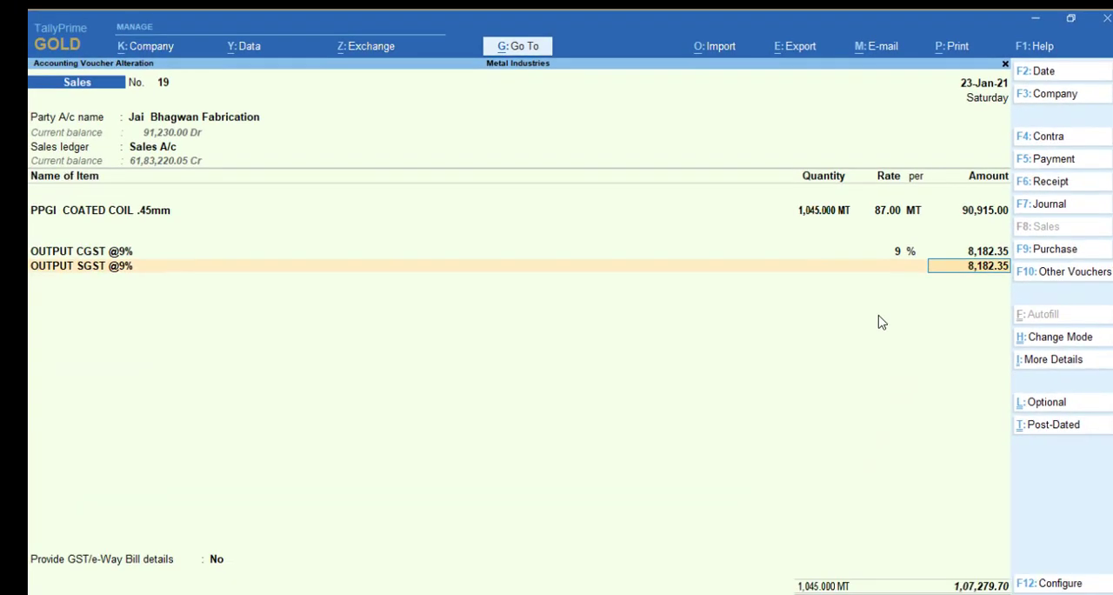
key("BackSpace")
key("BackSpace")
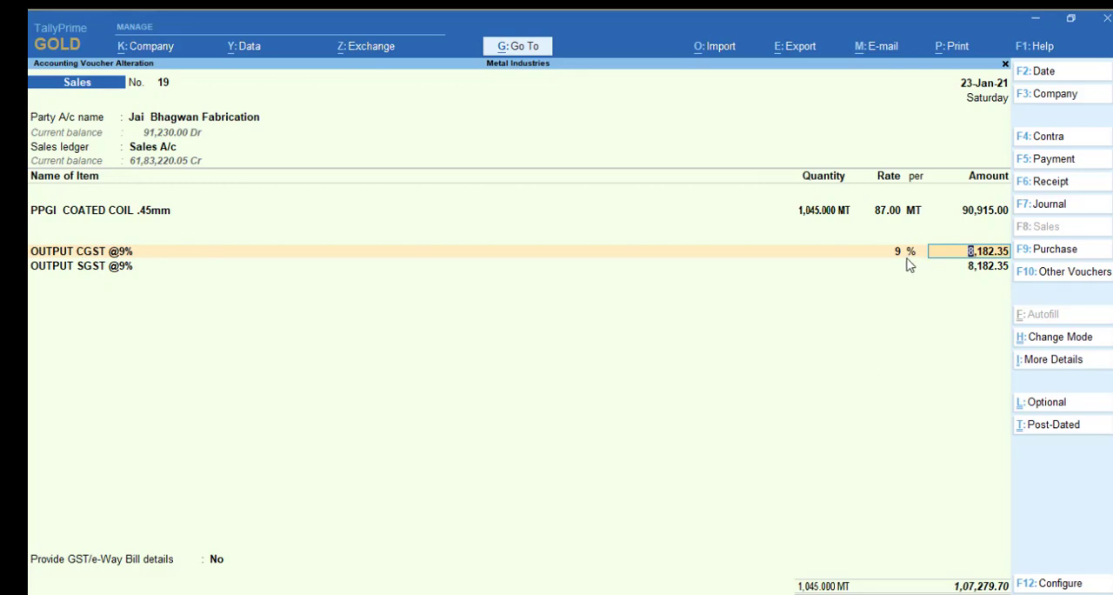
key("shift+Tab")
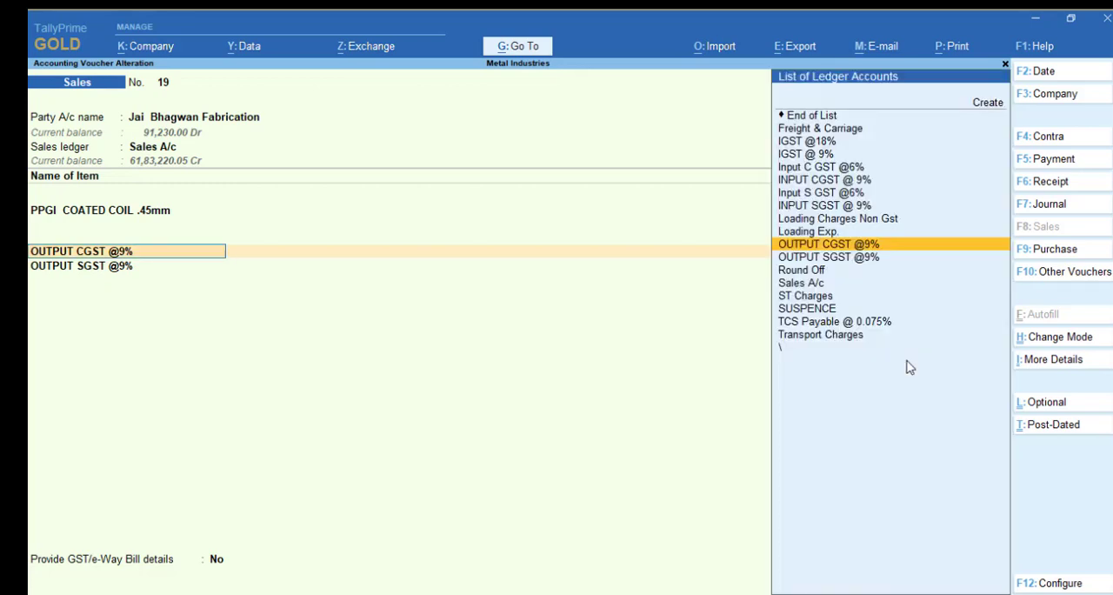
key("shift+Tab")
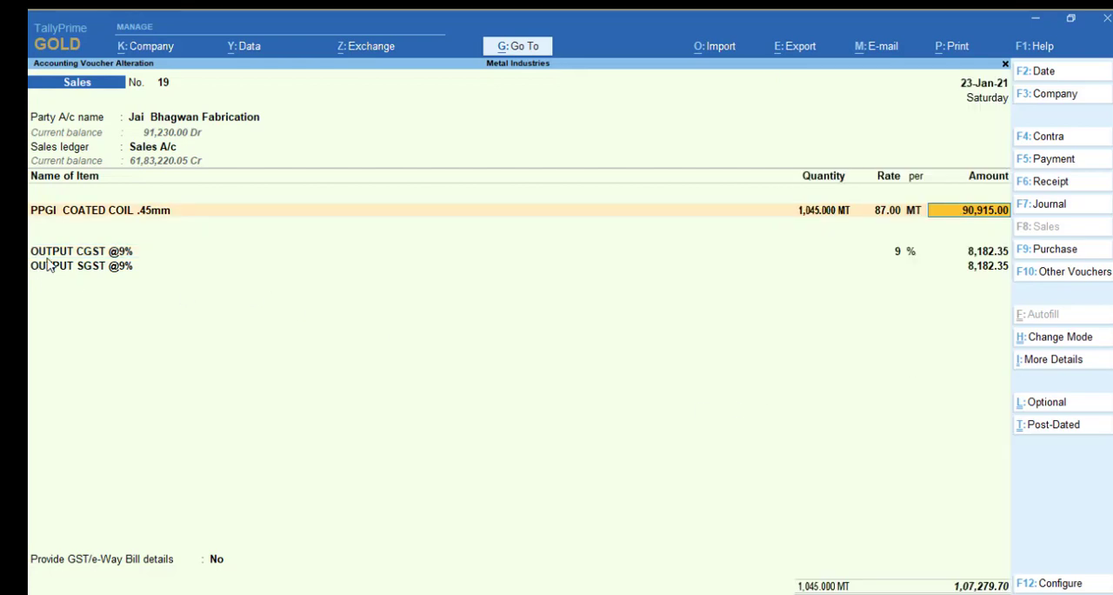
left_click(54, 251)
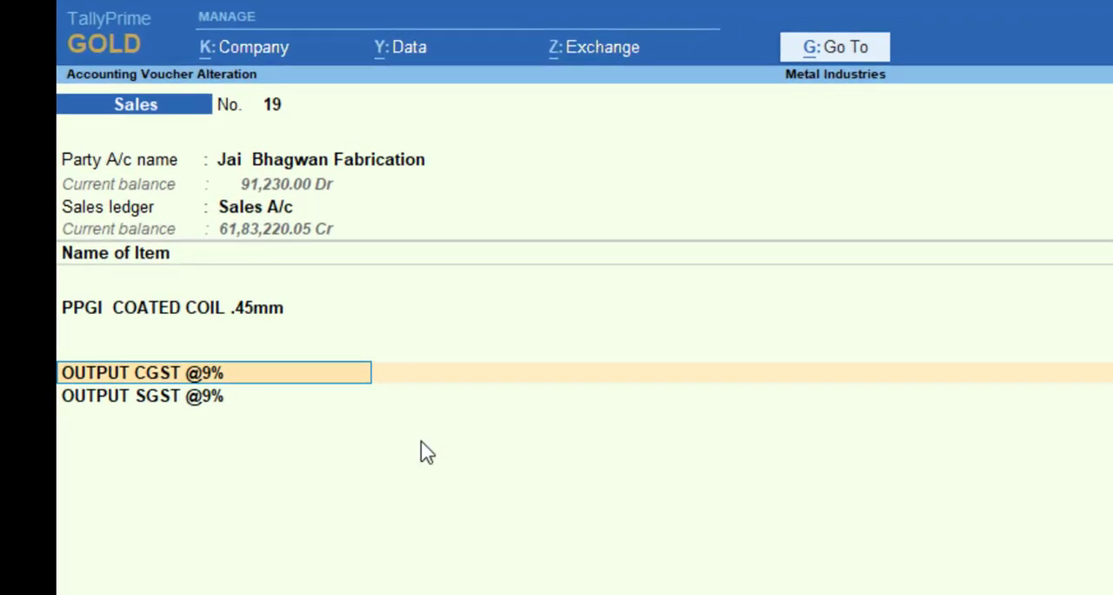
key("Return")
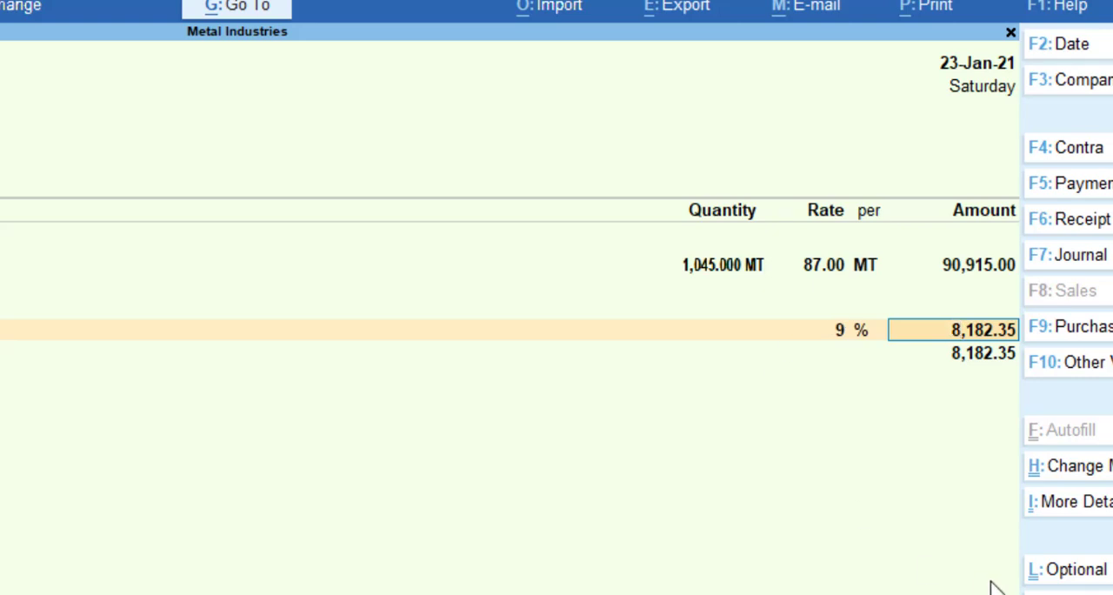
Alter the OUTPUT CGST @9% ledger from the voucher, setting its percentage of calculation to 0 %, and save it
key("BackSpace")
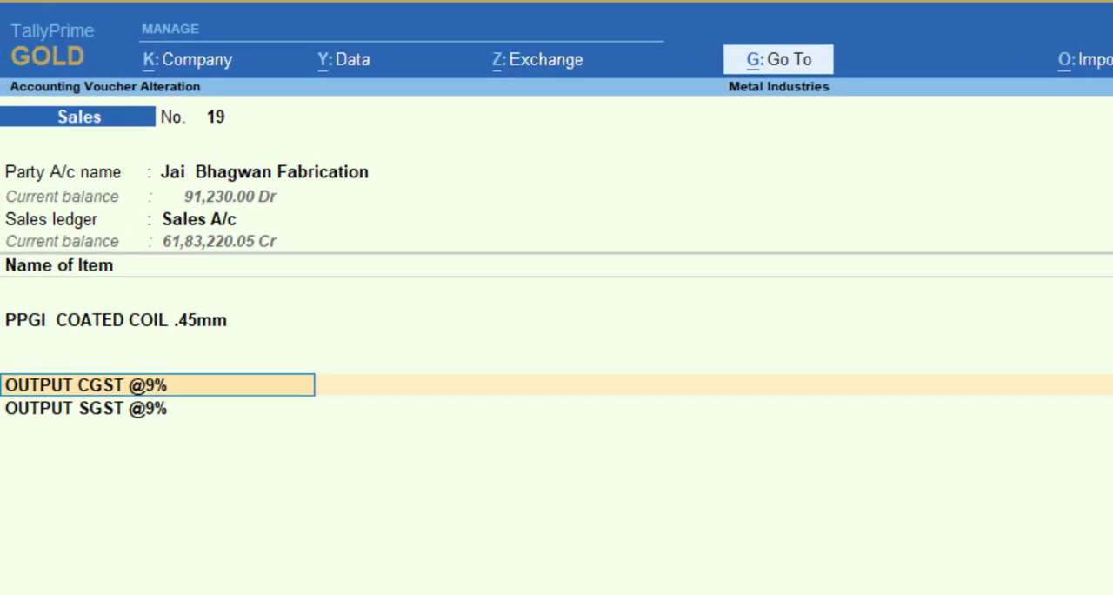
key("ctrl")
key("ctrl+Return")
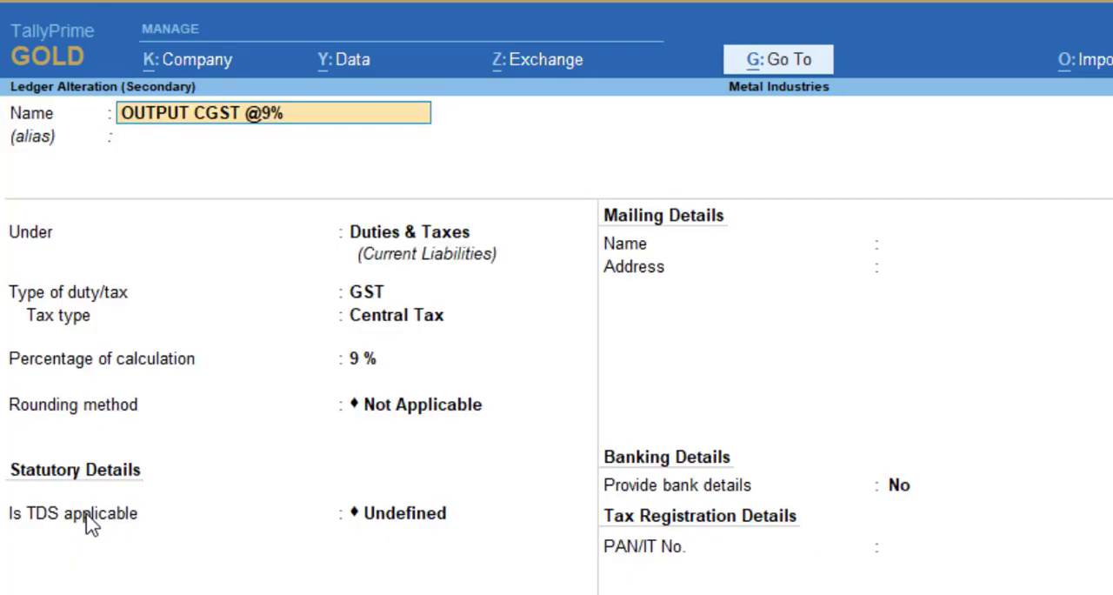
left_click(361, 363)
type("0")
key("Return")
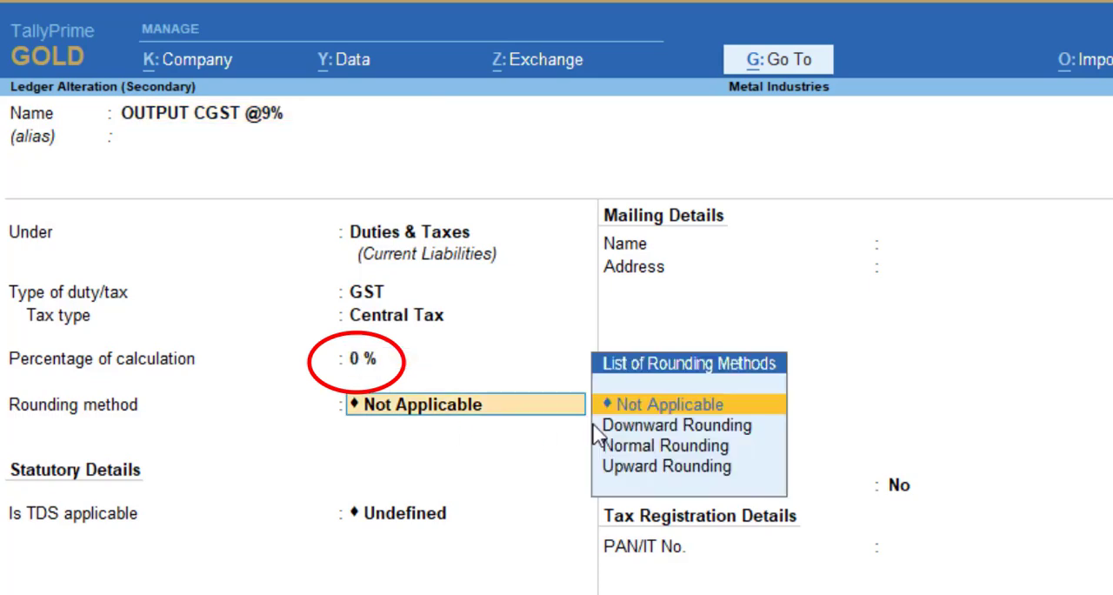
key("Return")
key("Return")
key("Return")
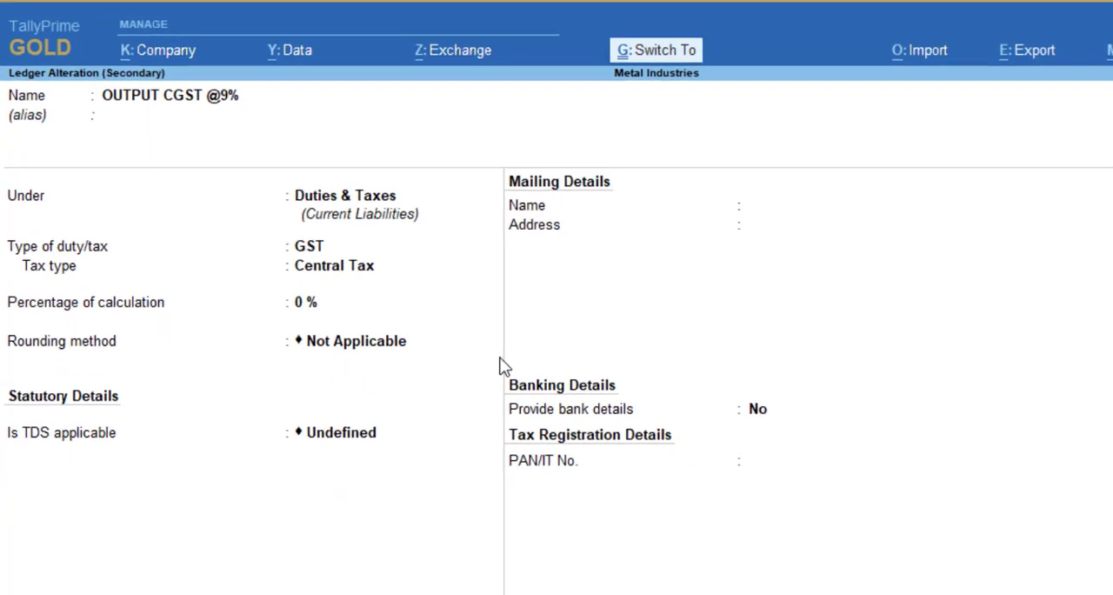
key("ctrl+a")
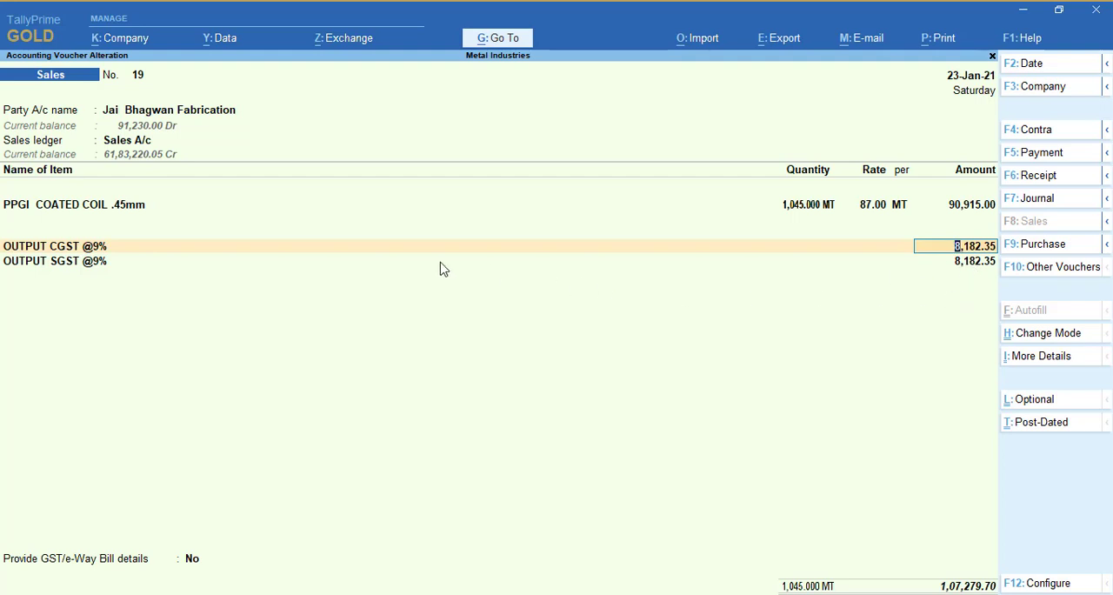
Re-enter the PPGI COATED COIL .45mm item line of sales voucher 19, keeping its quantity, rate and amount, and save the voucher
left_click(61, 211)
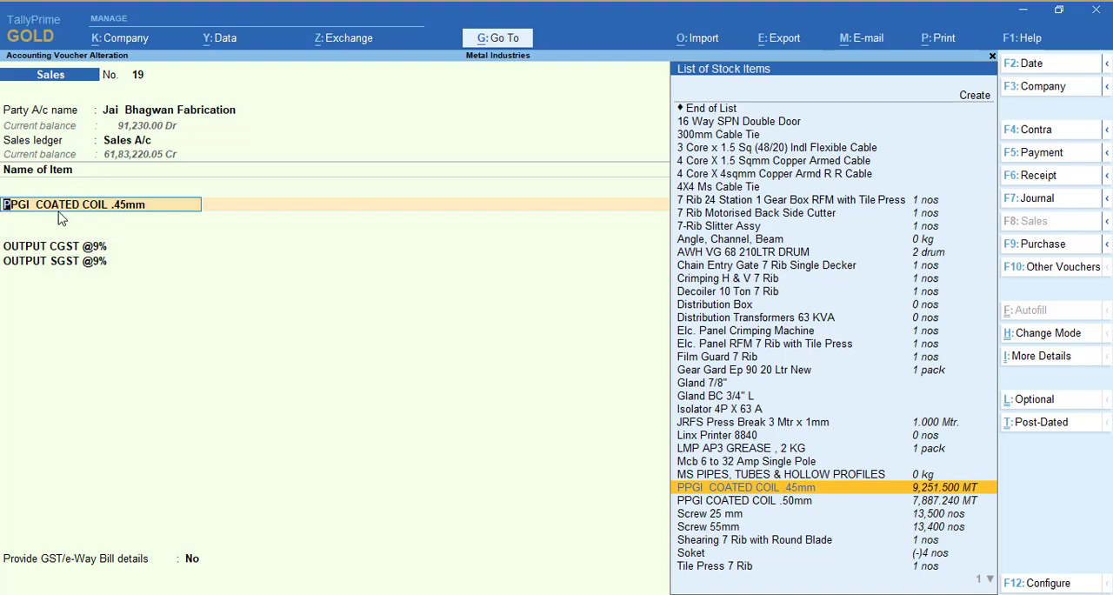
key("Return")
key("Return")
key("Return")
key("Return")
key("Return")
key("Return")
key("Return")
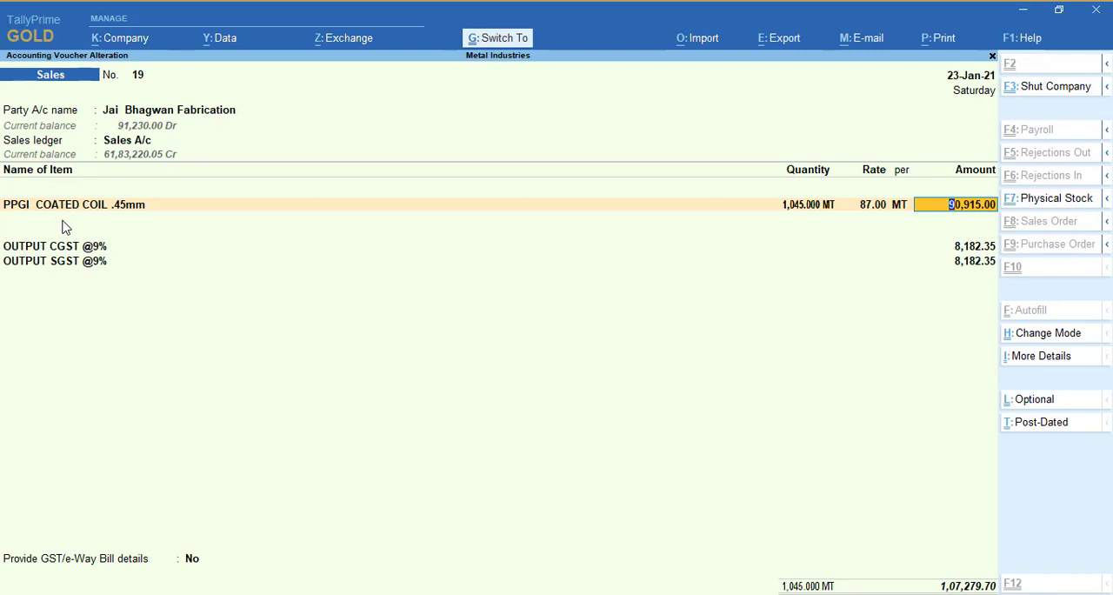
key("ctrl+a")
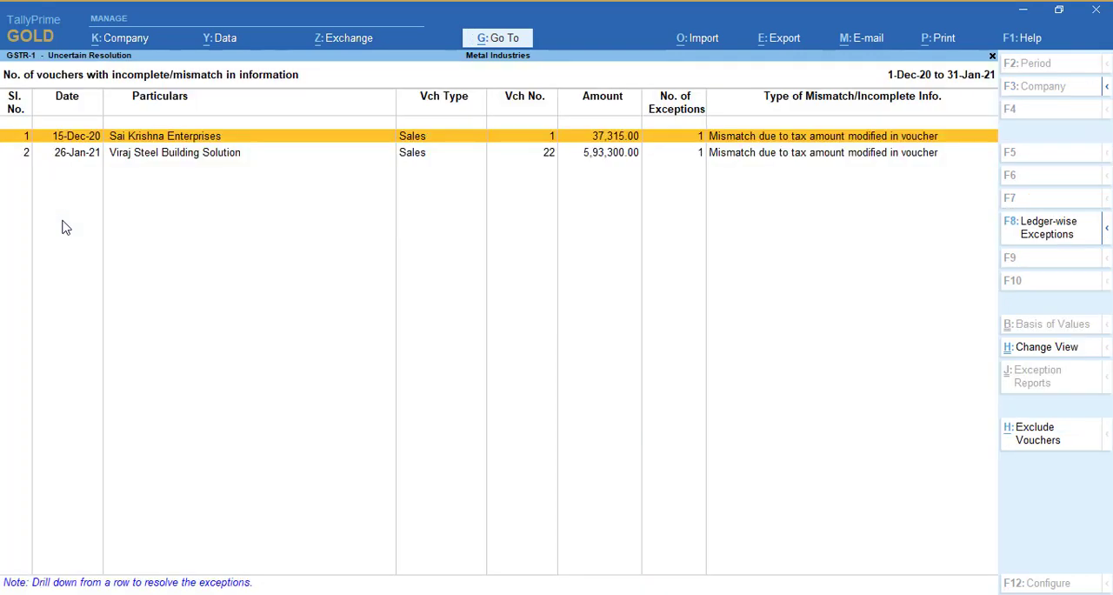
Open Viraj Steel Building Solution's sales voucher 22 for alteration, replace Loading Exp. with Loading Charges Non Gst, and save it
key("Down")
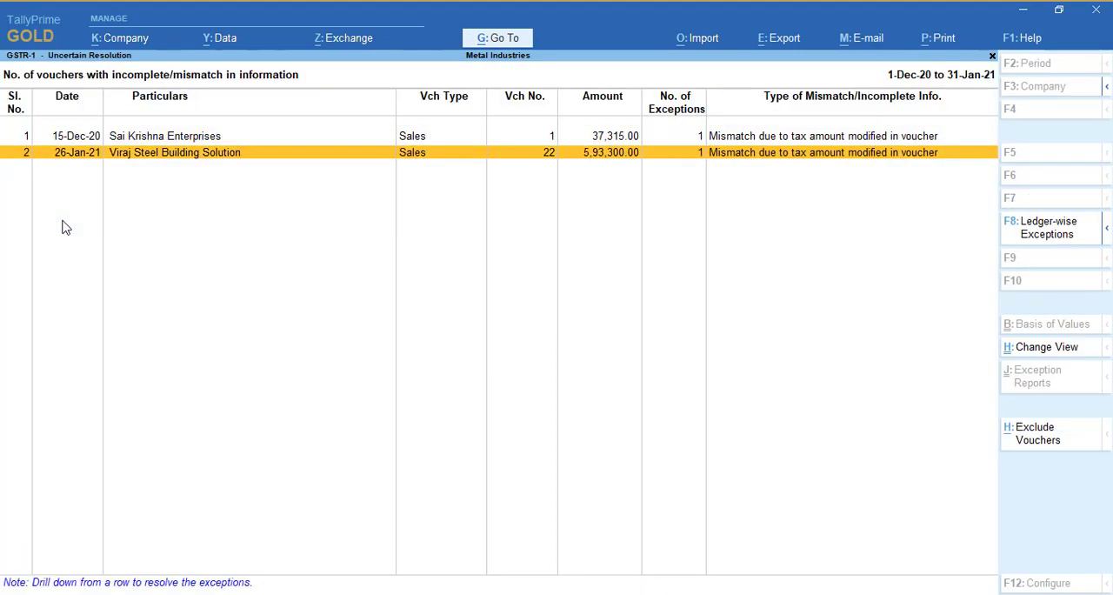
key("Return")
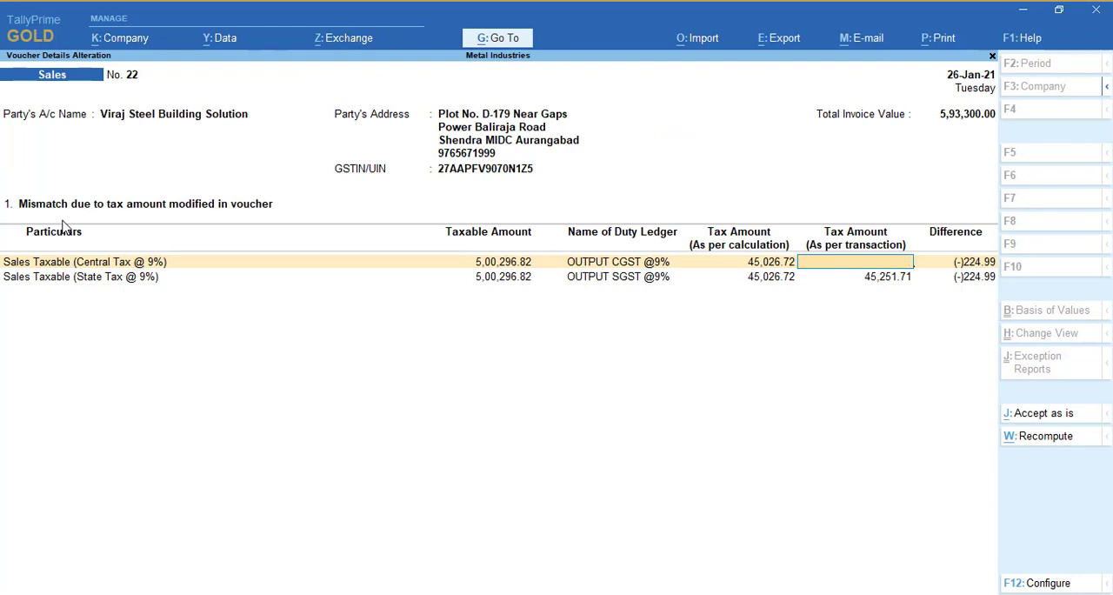
key("Escape")
key("y")
key("Return")
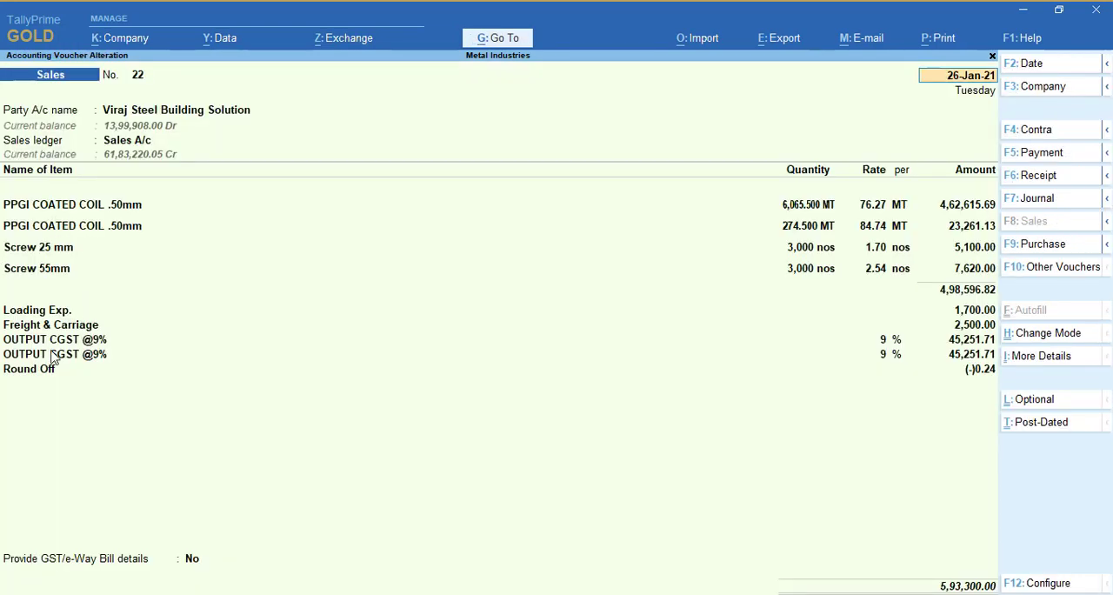
left_click(39, 316)
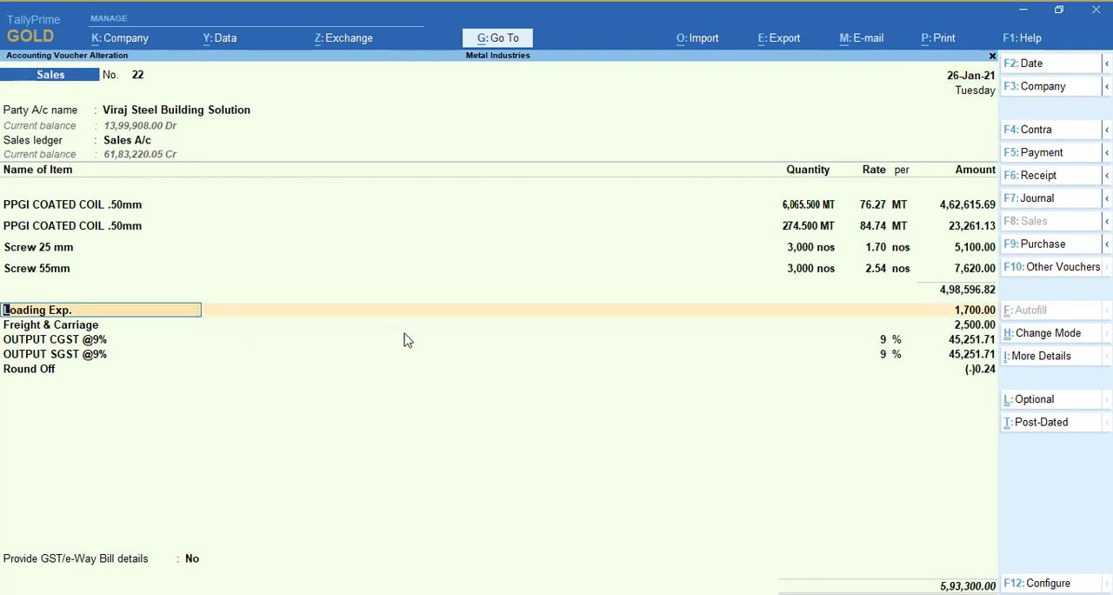
type("Loa")
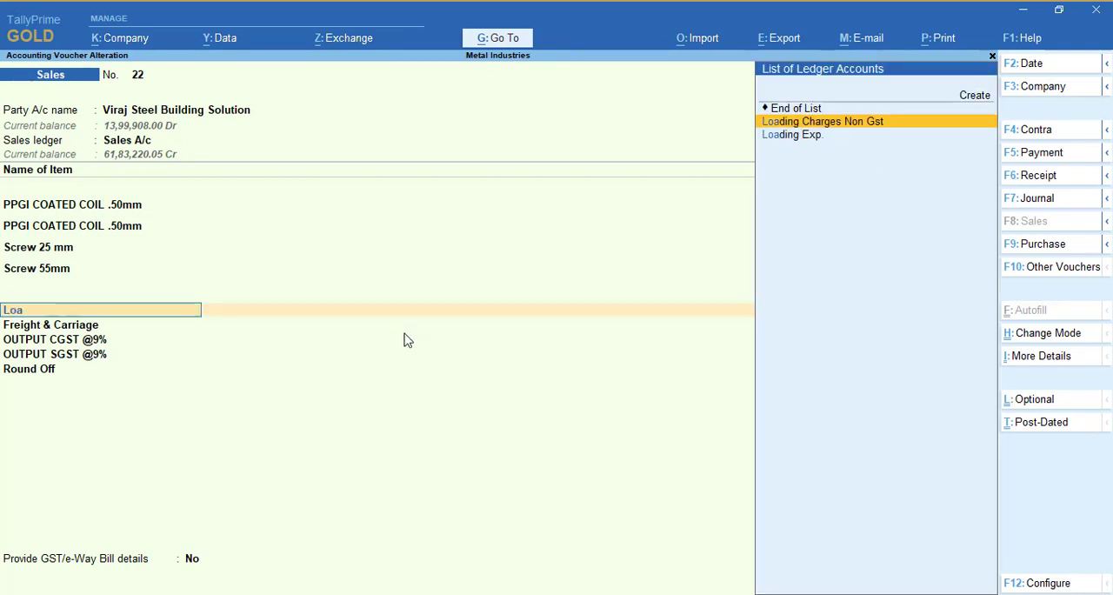
key("Return")
key("ctrl+a")
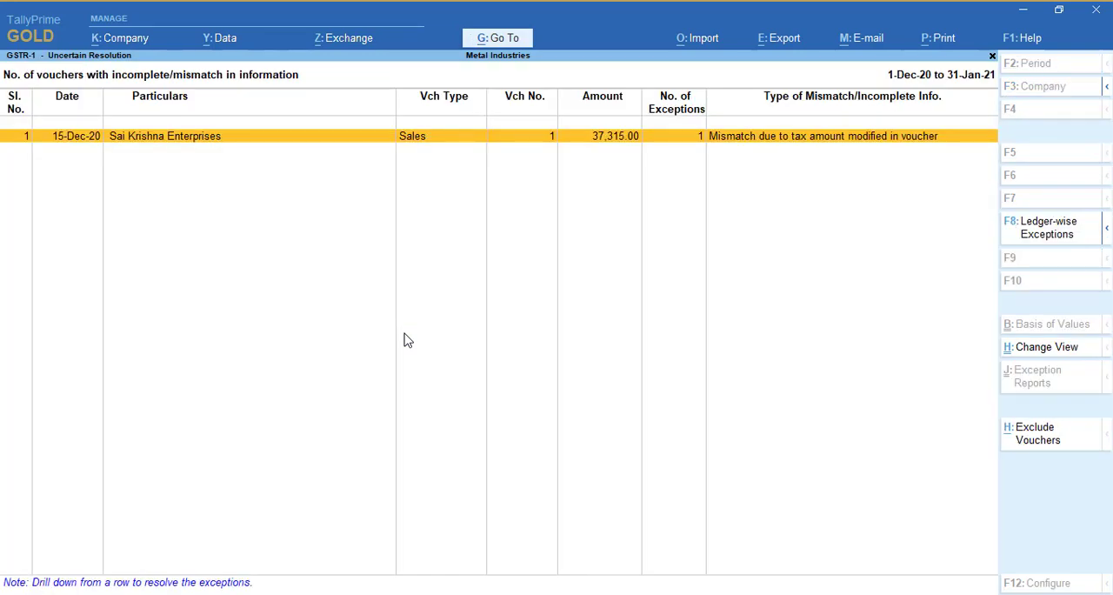
Open Sai Krishna Enterprises' sales voucher 1 for alteration, go to its Screw 55mm item line, and save the voucher
key("Return")
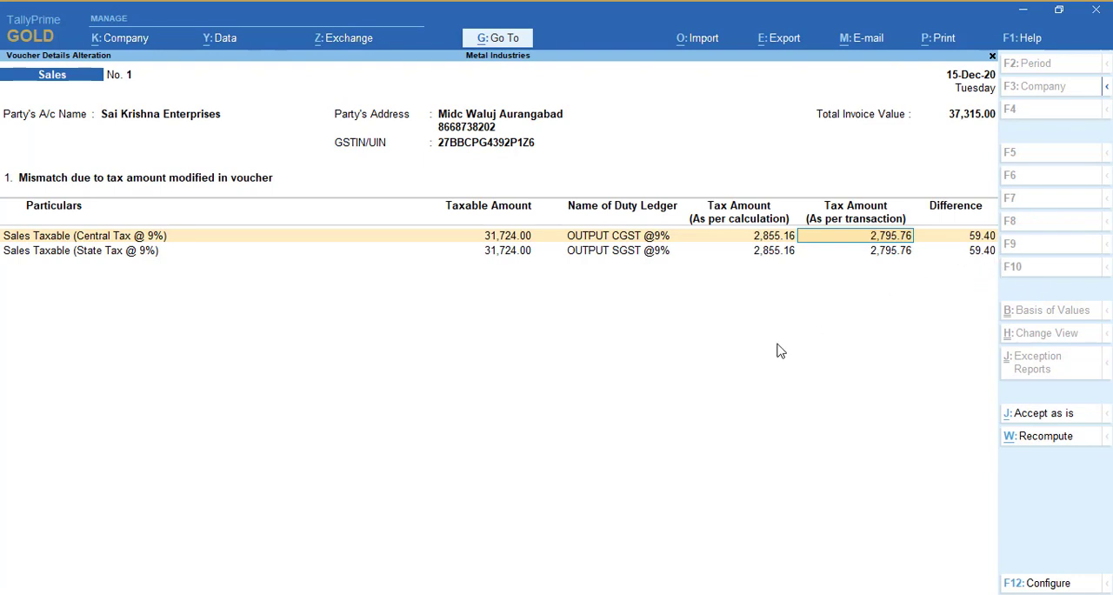
key("BackSpace")
key("Escape")
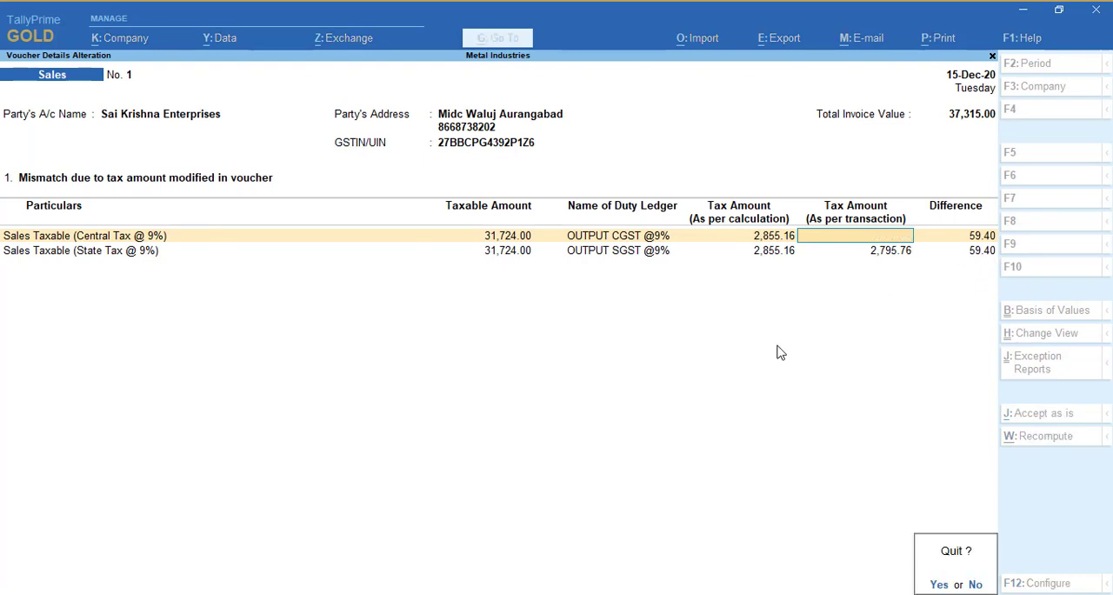
key("y")
key("ctrl+Return")
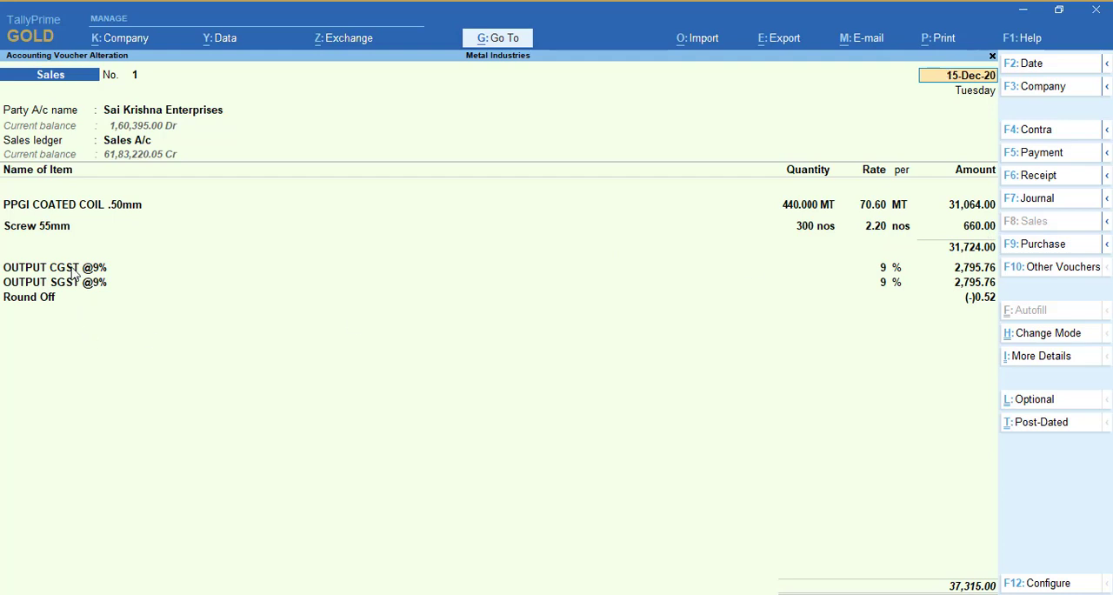
left_click(37, 227)
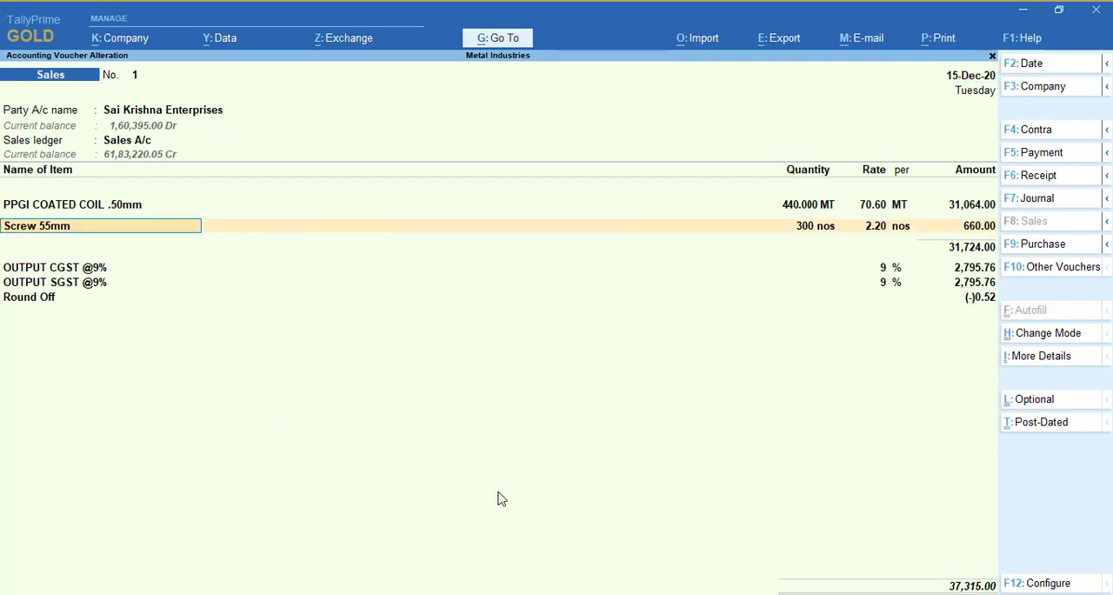
key("ctrl")
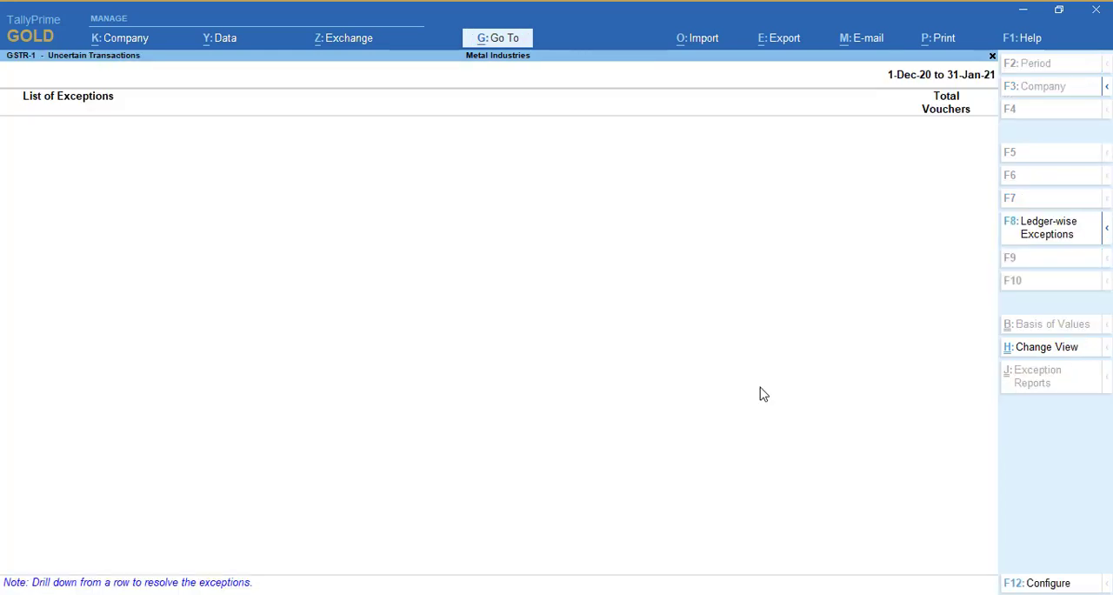
Return to the GSTR-1 summary and check the uncertain transactions count and the B2B Invoices figures
key("Escape")
key("Down")
key("Down")
key("Down")
key("Down")
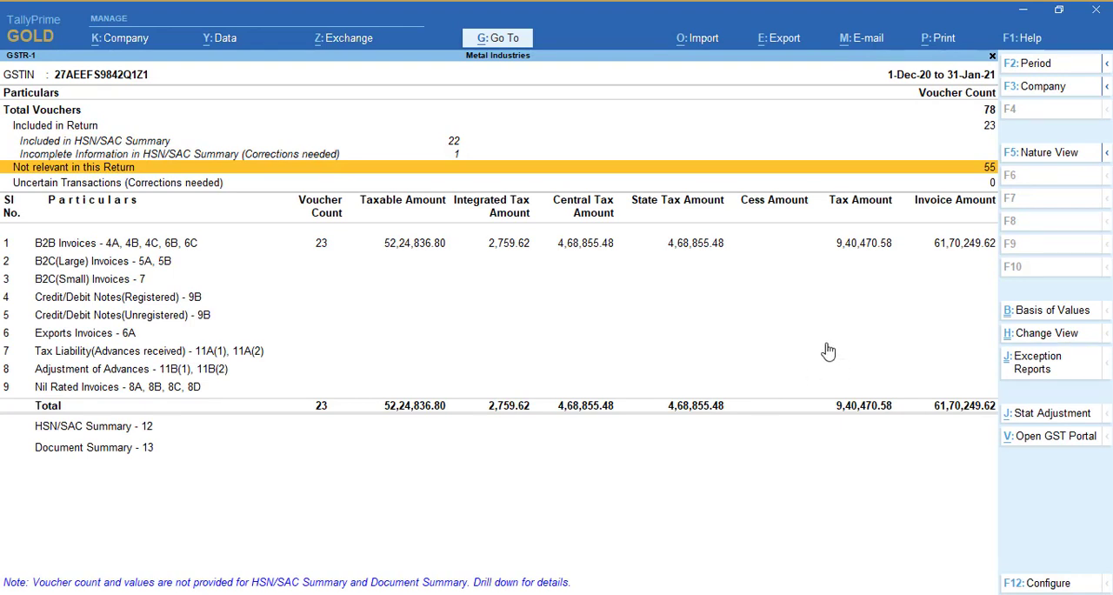
key("Down")
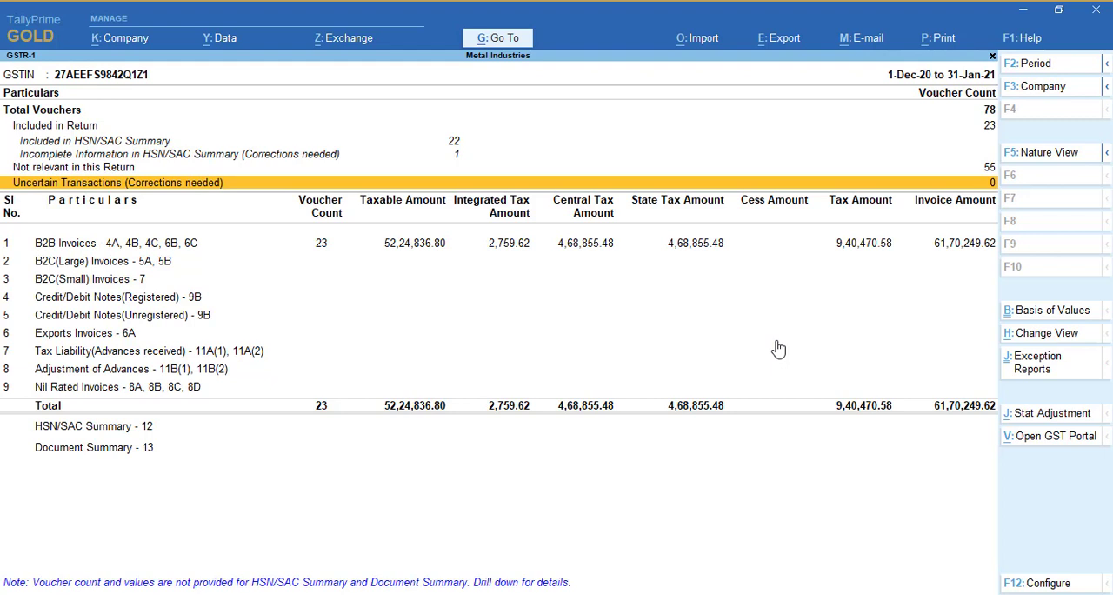
key("Down")
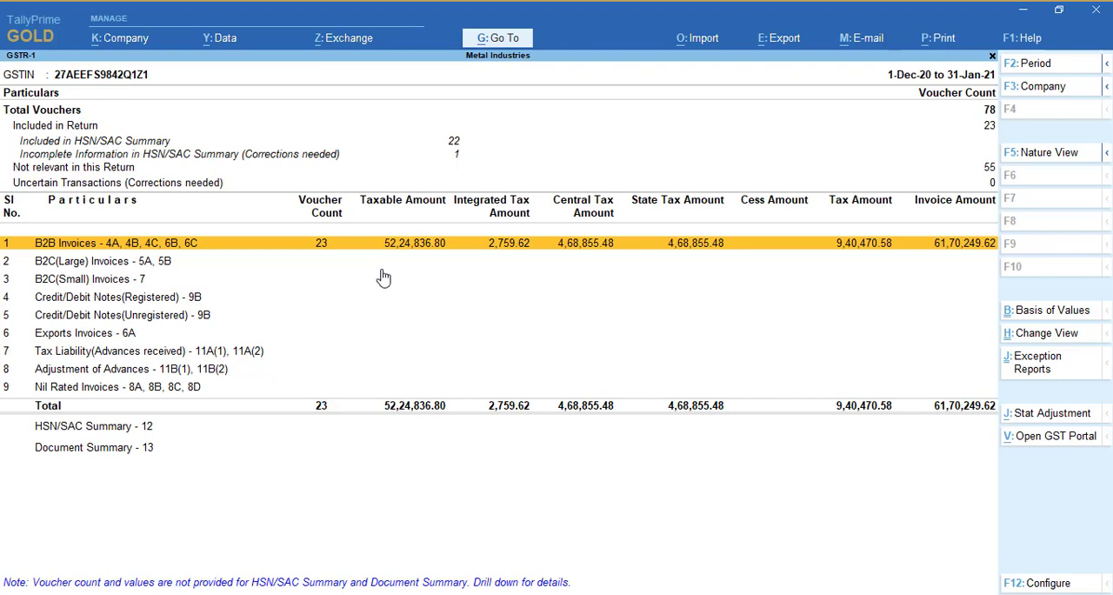
Open the GSTR-3B report and check its outward supplies, eligible ITC and uncertain transactions rows
key("Escape")
key("Down")
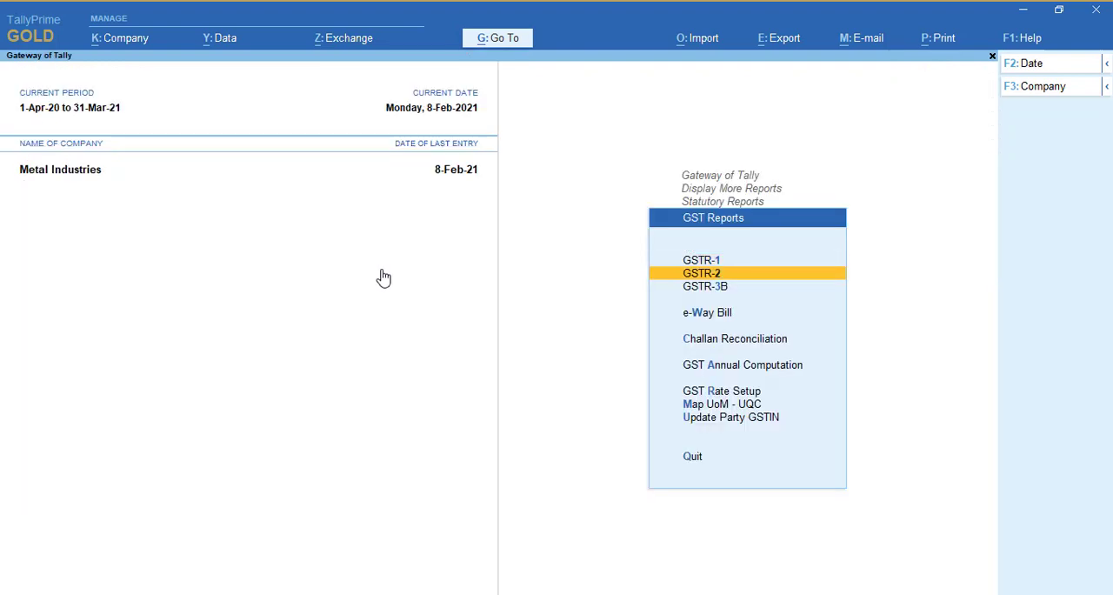
key("Down")
key("Return")
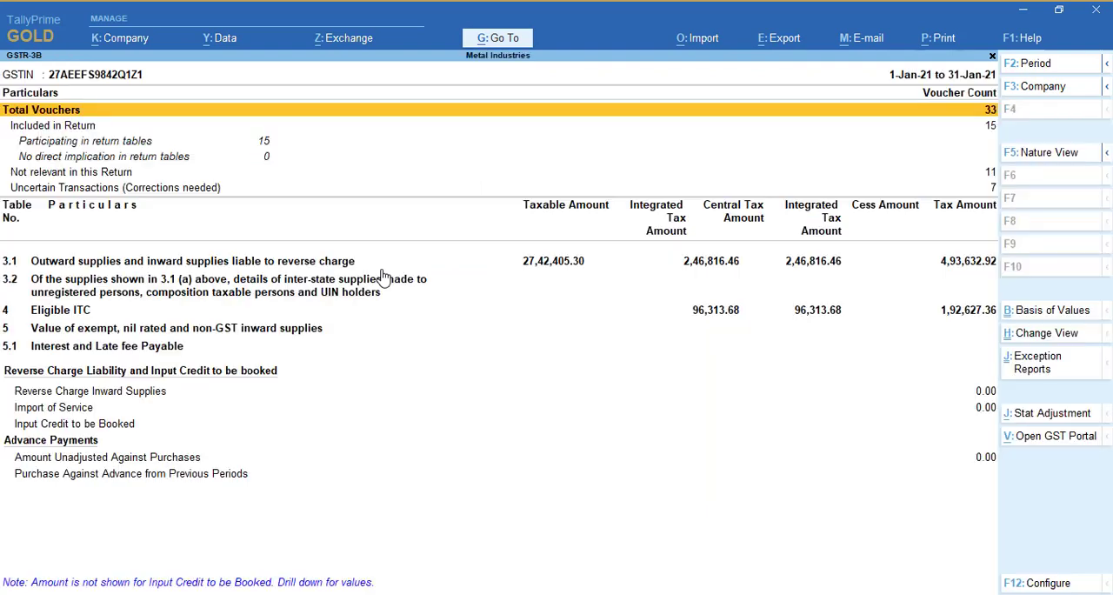
key("Down")
key("Down")
key("Down")
key("Down")
key("Down")
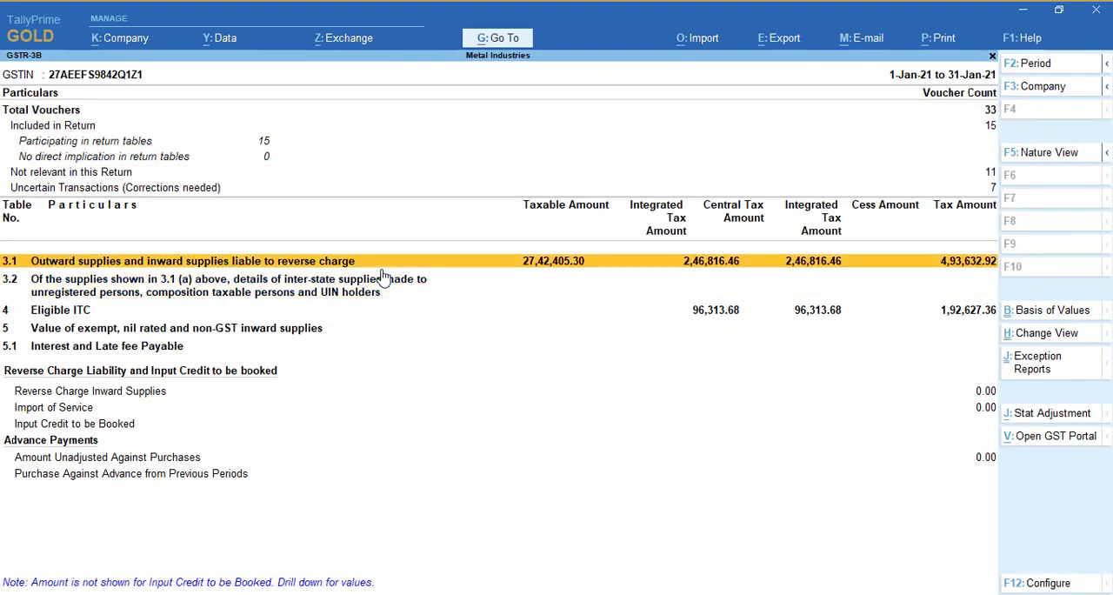
key("Down")
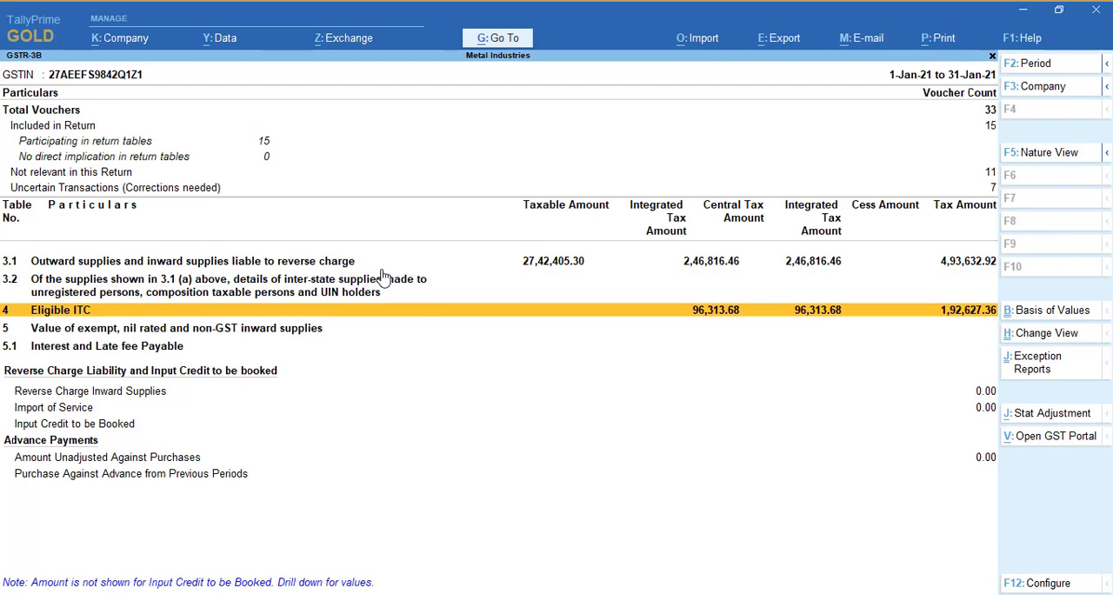
key("Up")
key("Up")
key("Up")
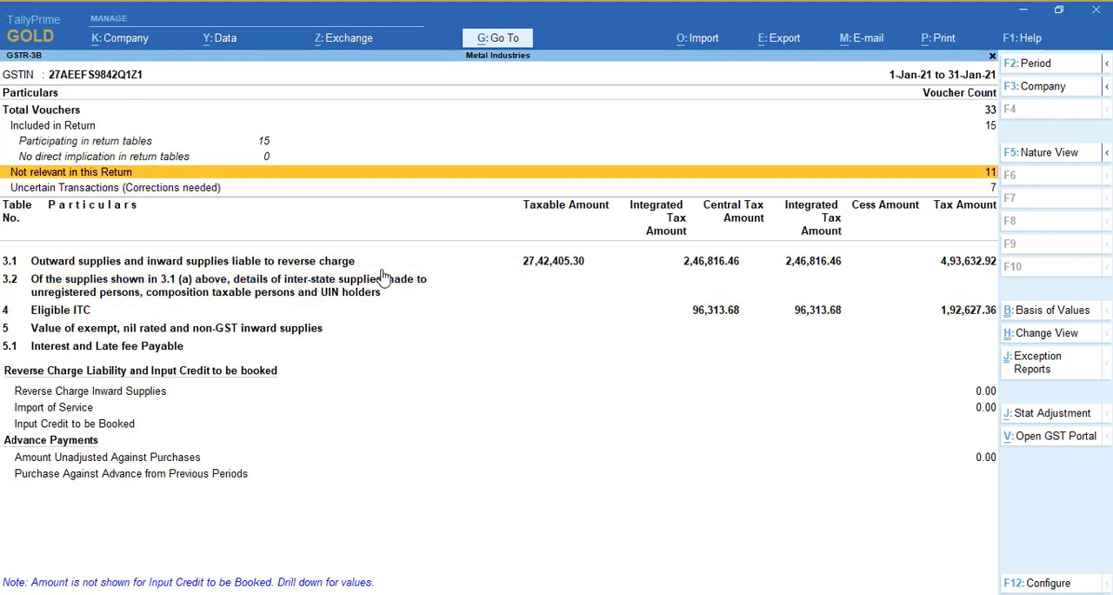
key("Down")
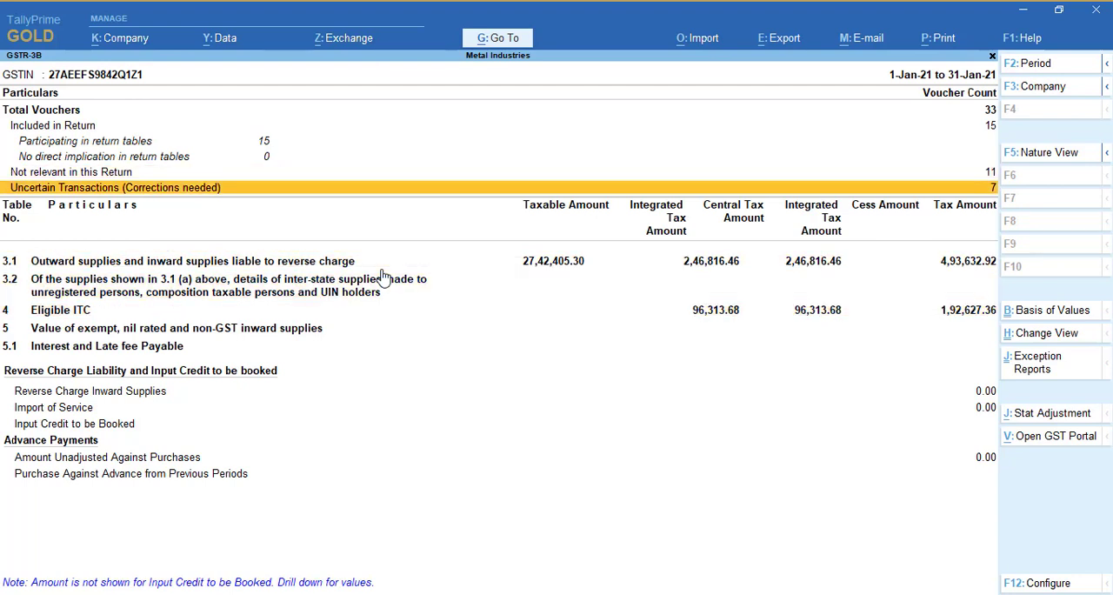
Open the GSTR-3B uncertain transactions and review the vouchers with tax rate/tax type not specified
key("Return")
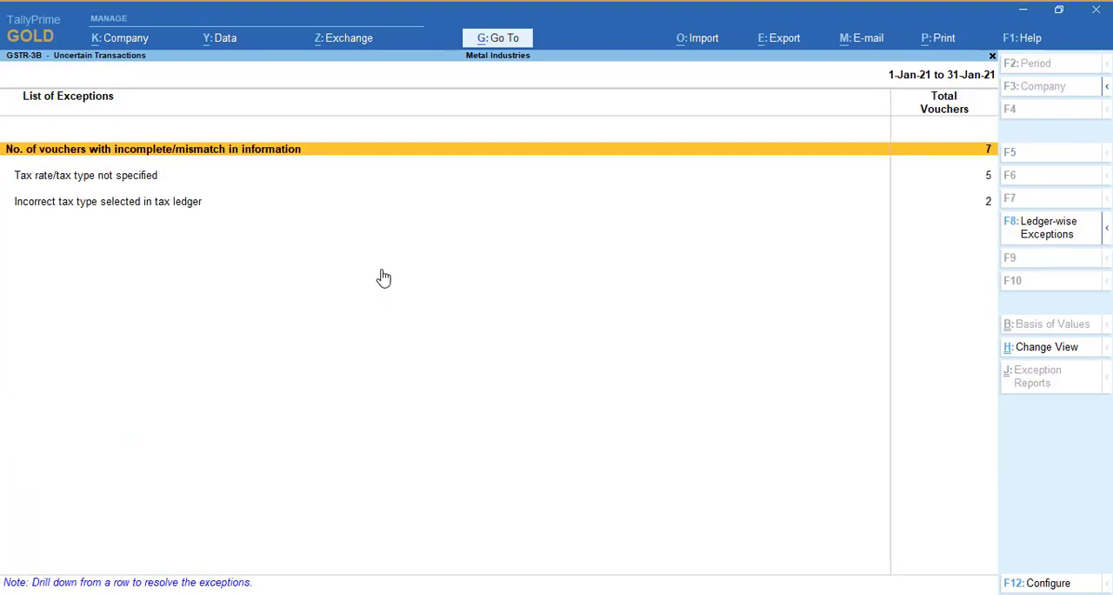
key("Down")
key("Return")
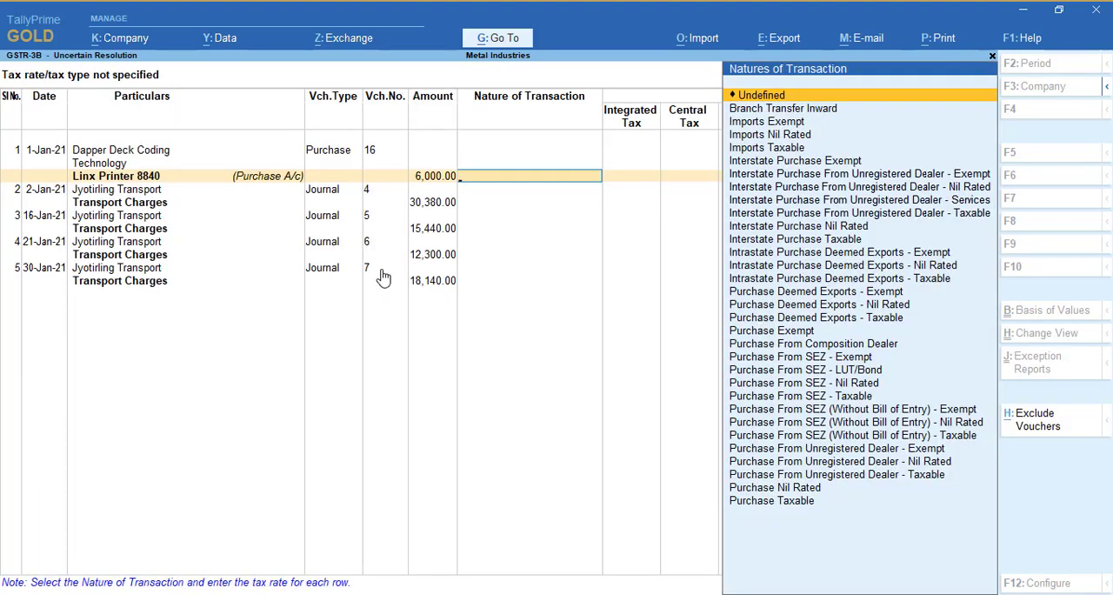
key("Escape")
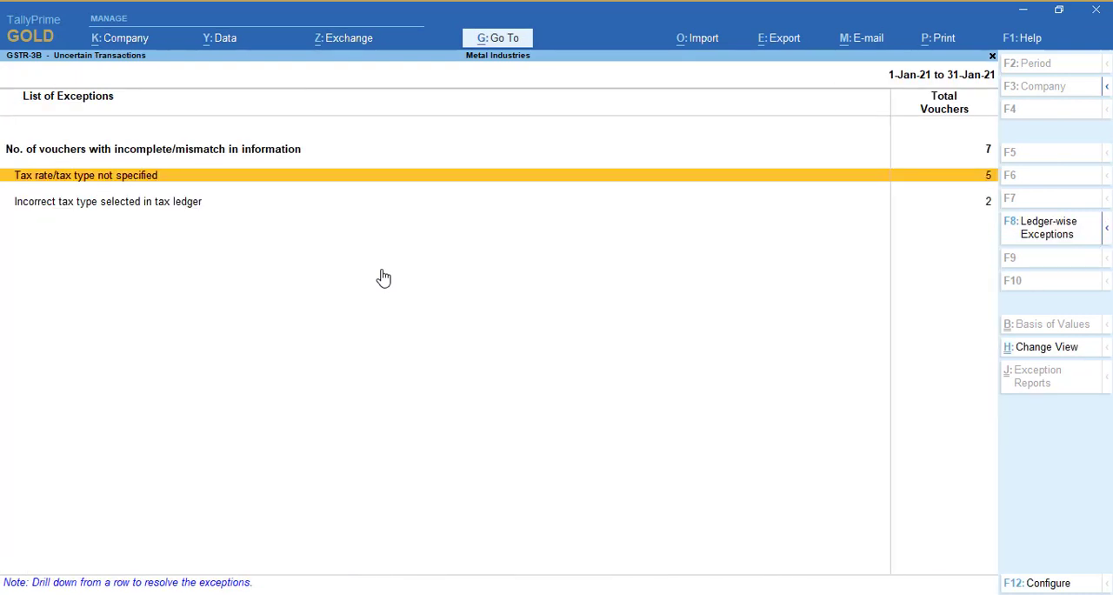
List all vouchers with incomplete or mismatched information and open Jyotirling Transport's journal voucher 4 for alteration
key("Up")
key("Return")
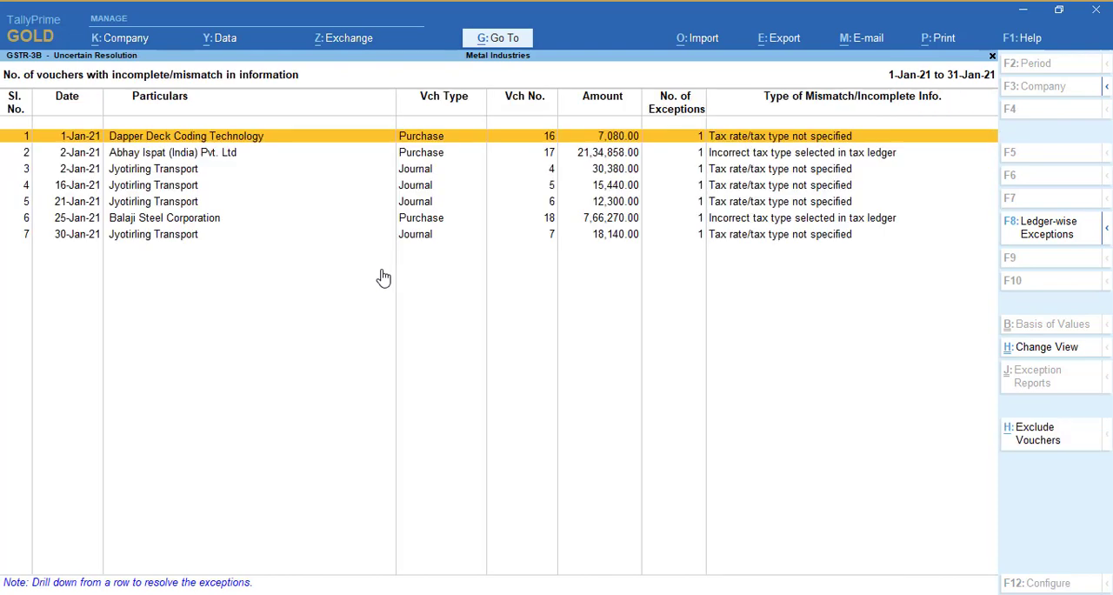
key("Down")
key("Down")
key("Down")
key("Up")
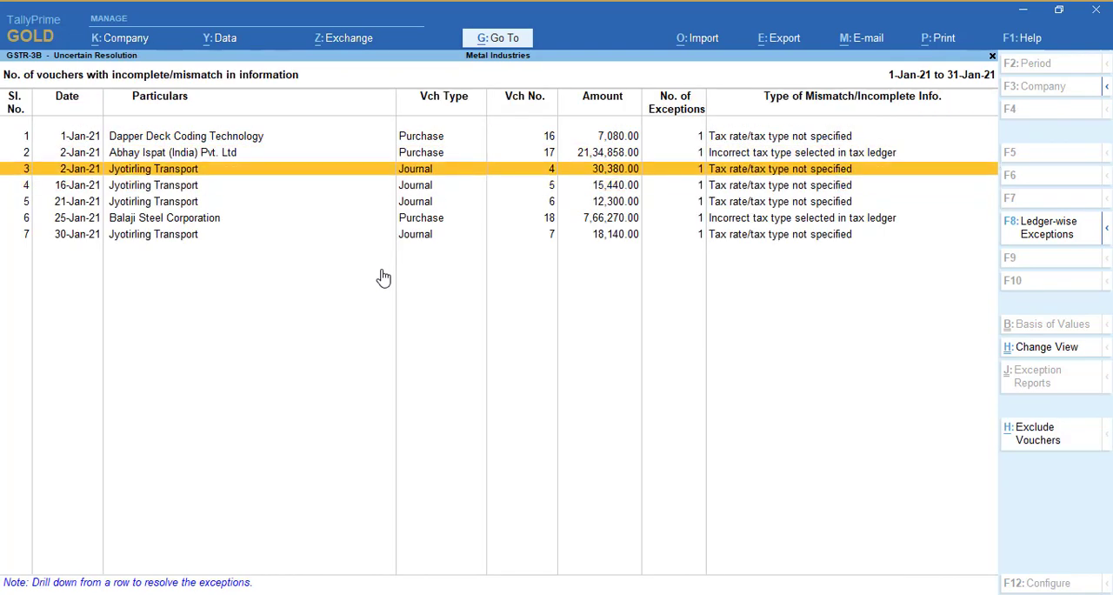
key("ctrl")
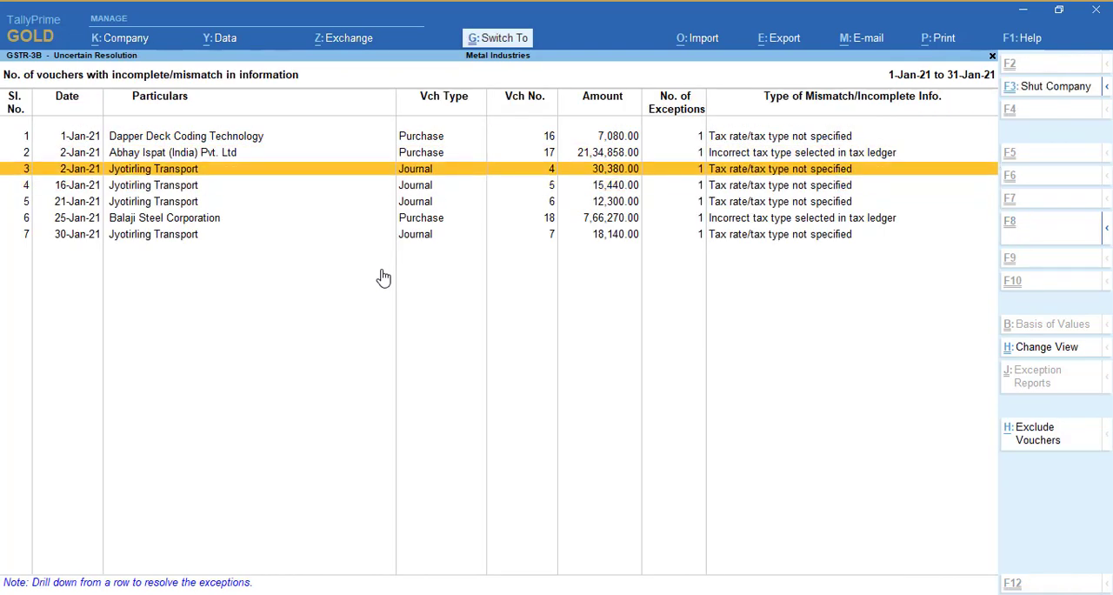
key("Return")
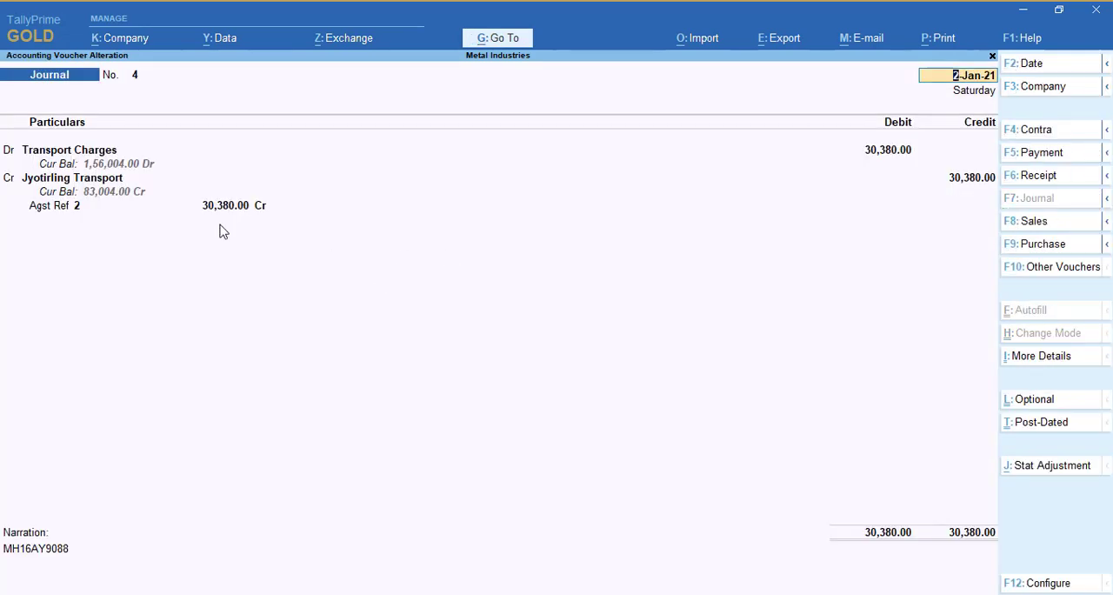
Set GST to Not Applicable in the voucher's Transport Charges ledger, save the ledger, and quit the journal voucher without saving it
left_click(91, 153)
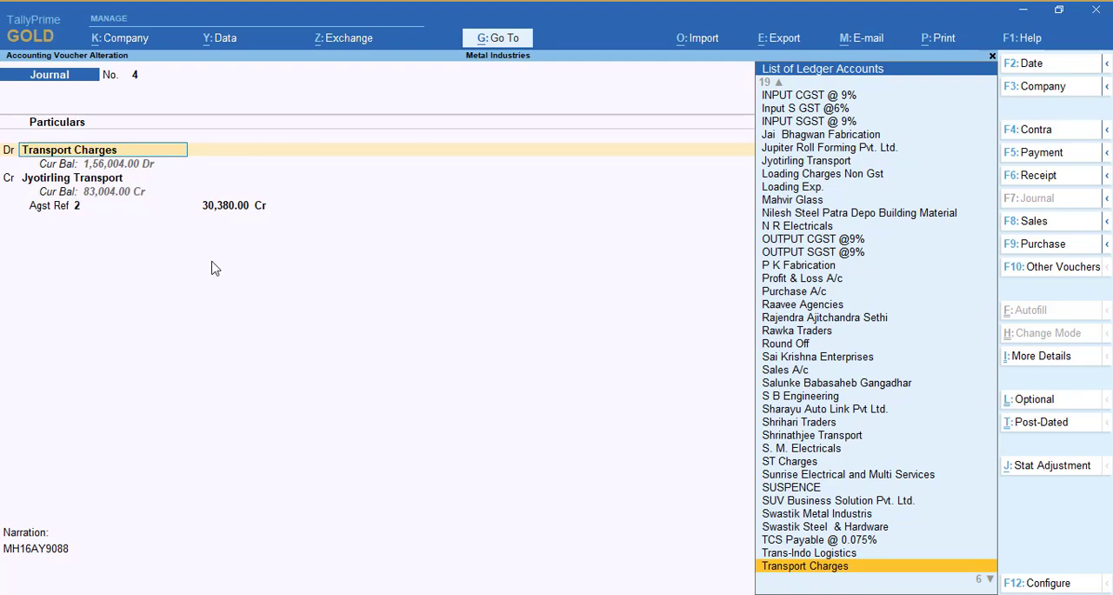
key("ctrl+Return")
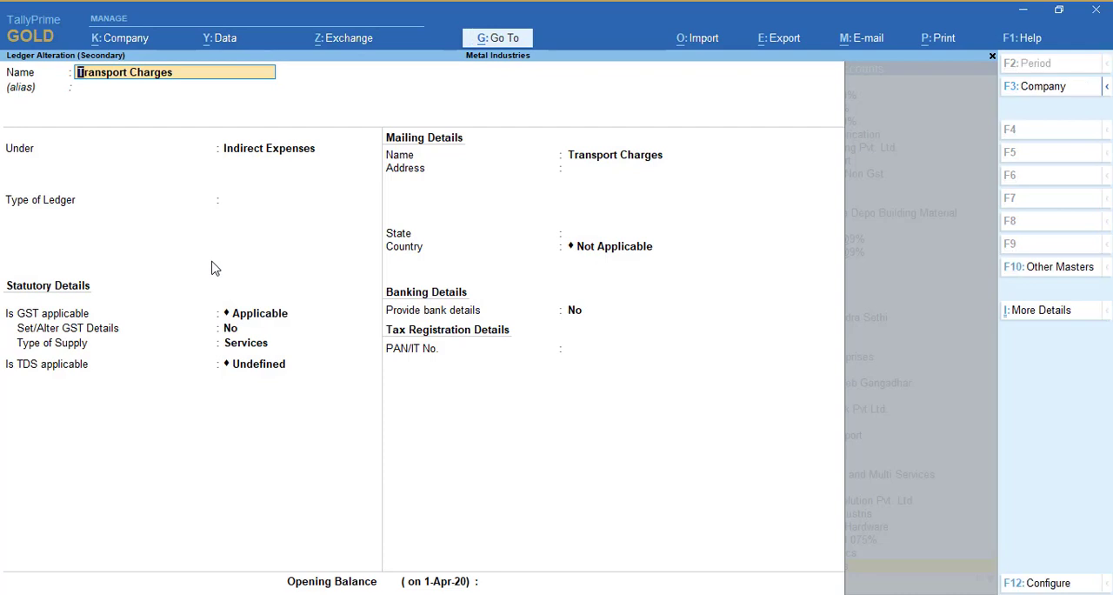
left_click(274, 316)
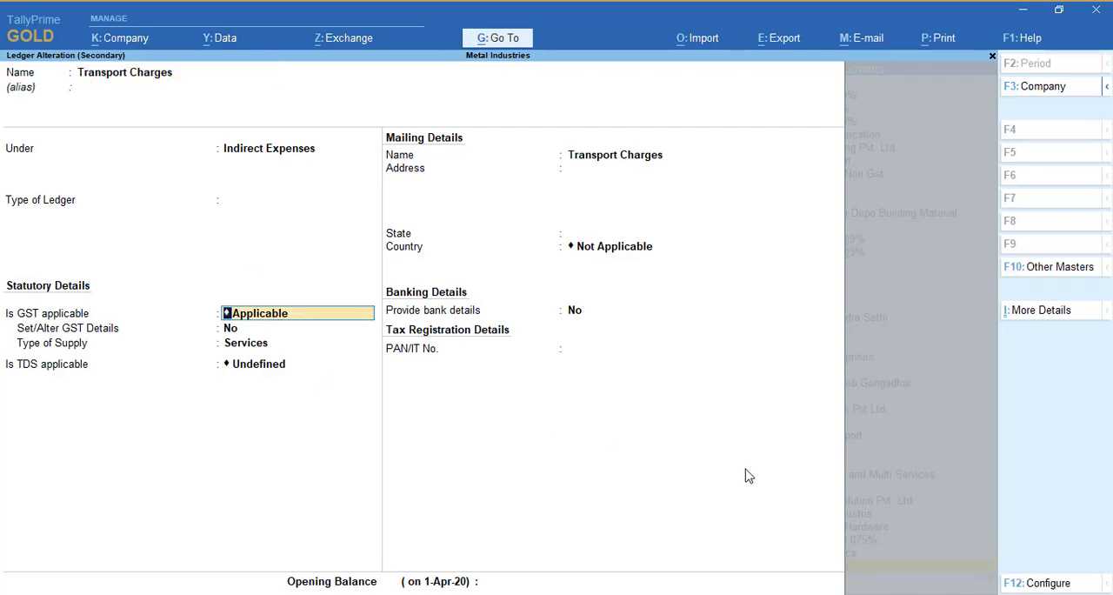
key("Return")
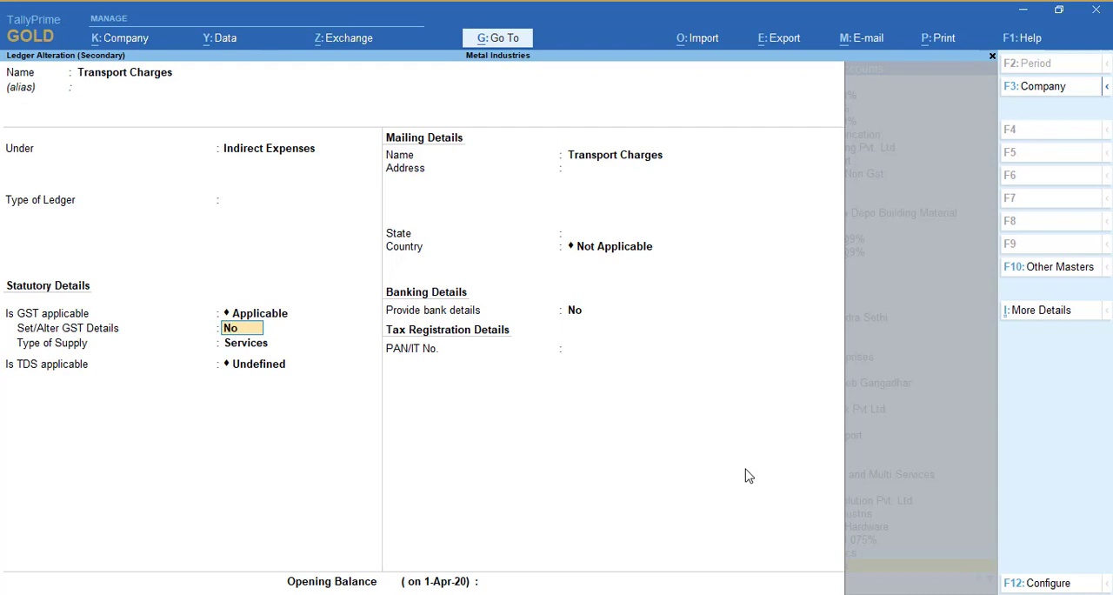
key("Up")
key("Down")
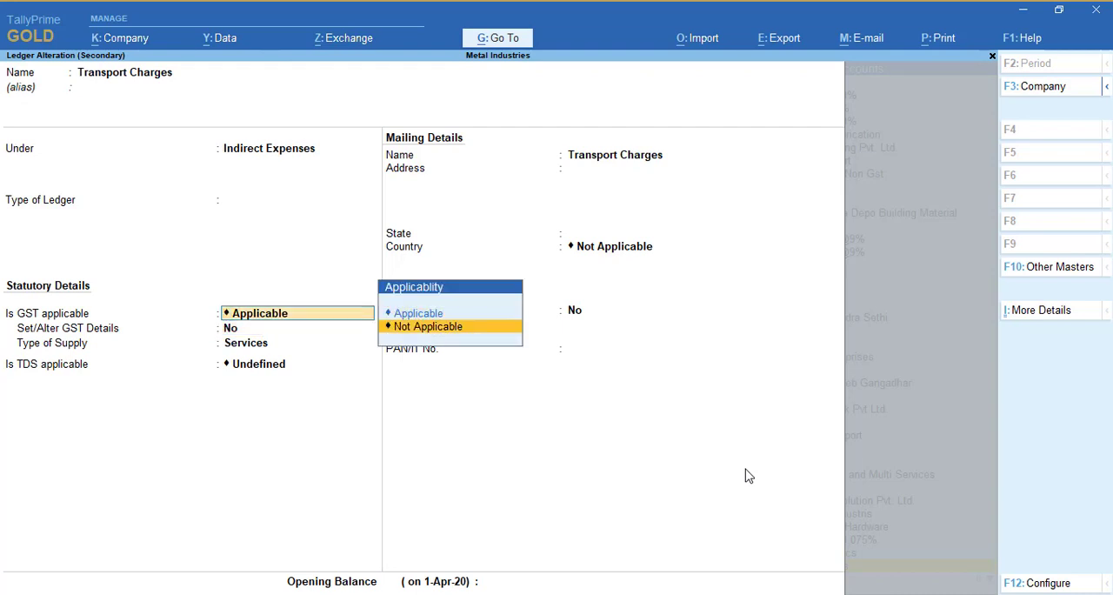
key("Return")
key("Return")
key("Return")
key("Return")
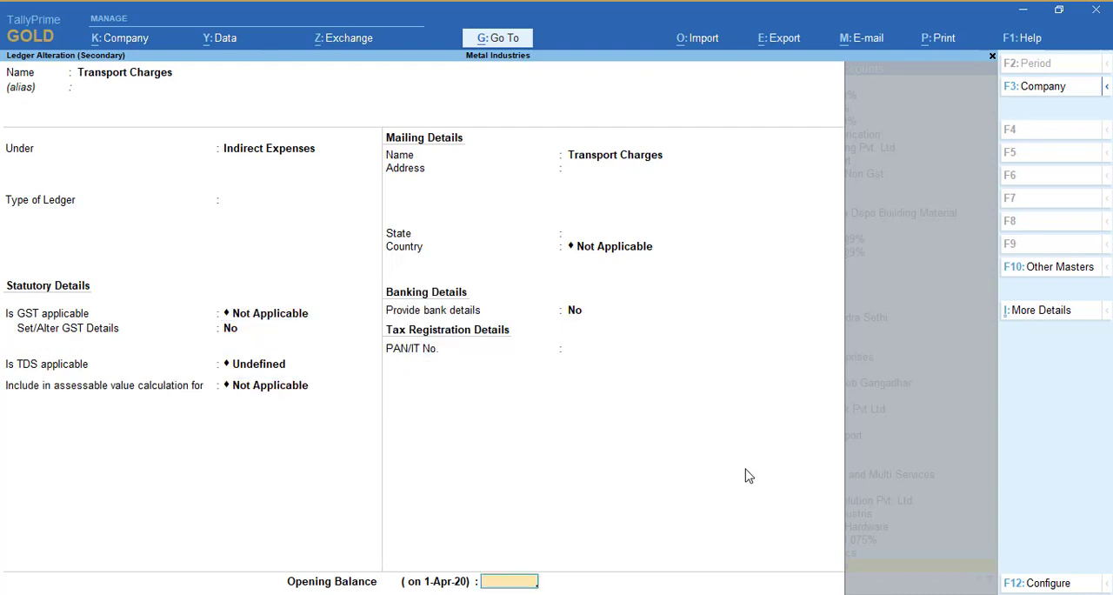
key("Return")
key("Return")
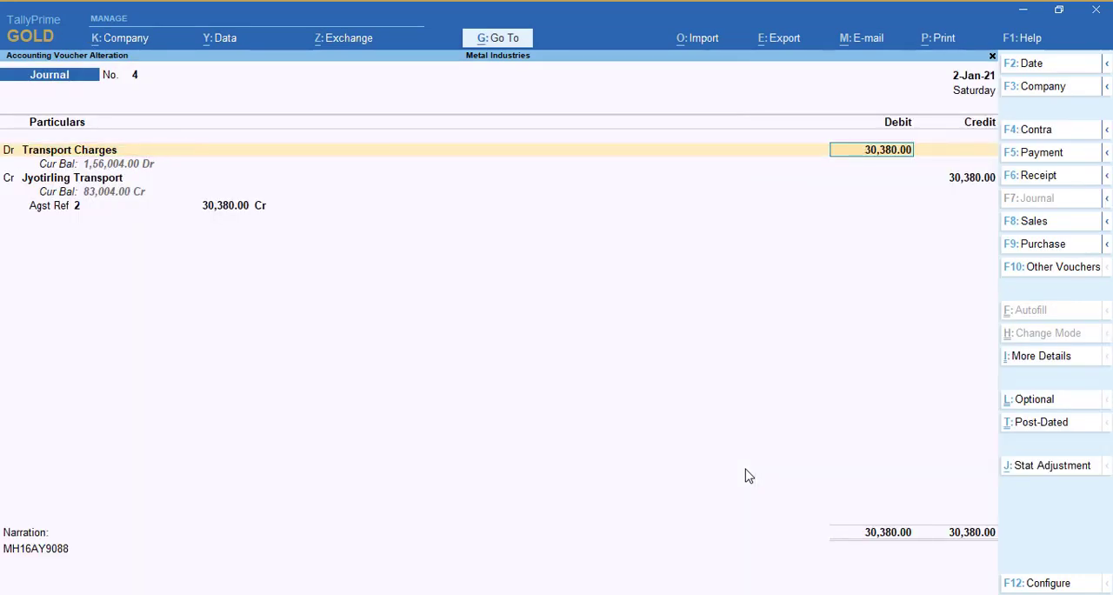
key("BackSpace")
key("Escape")
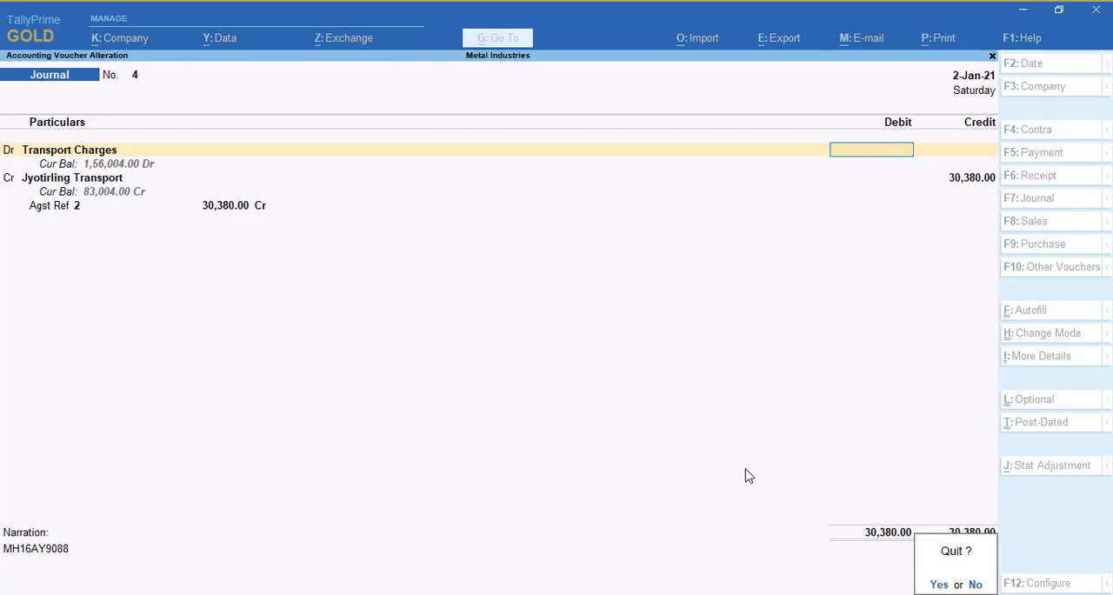
key("Return")
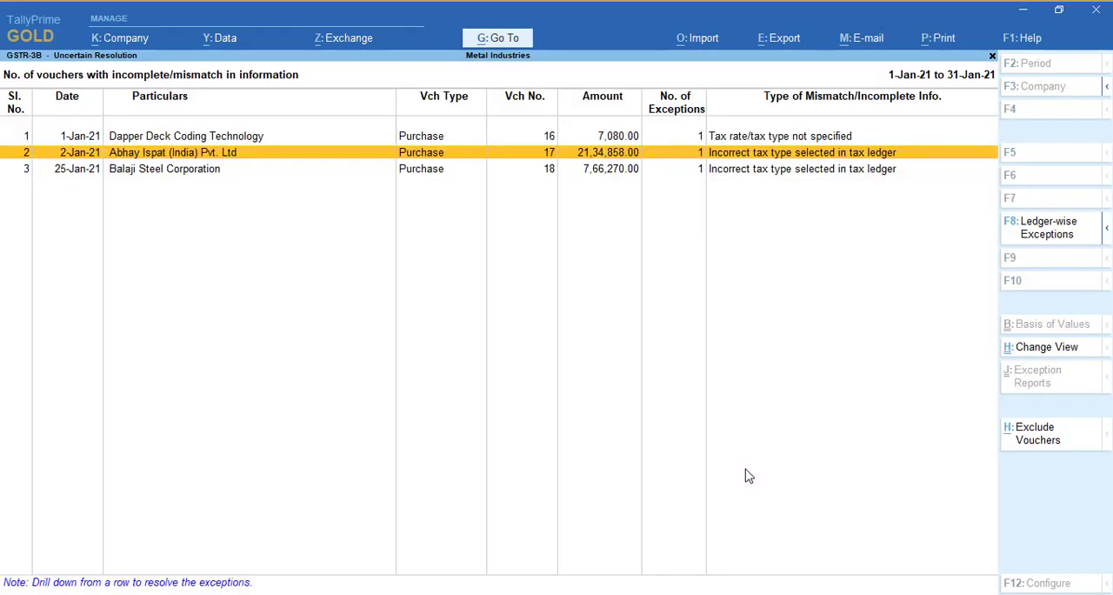
Return to the GSTR-3B summary, reopen its uncertain transactions, and check the remaining entries with tax rate/tax type not specified
key("Escape")
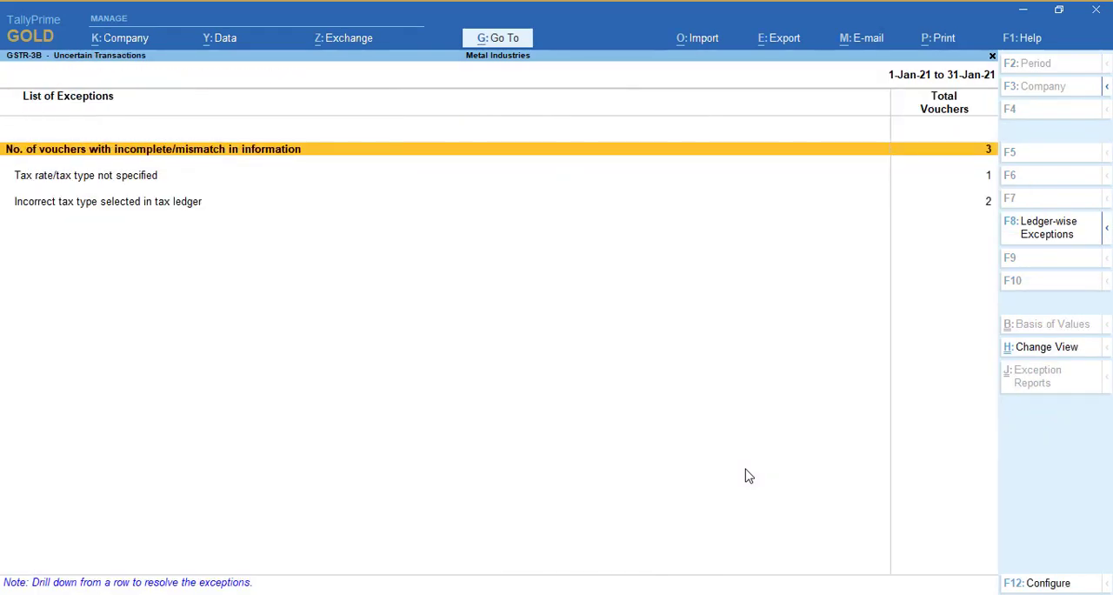
key("Escape")
key("Down")
key("Down")
key("Down")
key("Down")
key("Down")
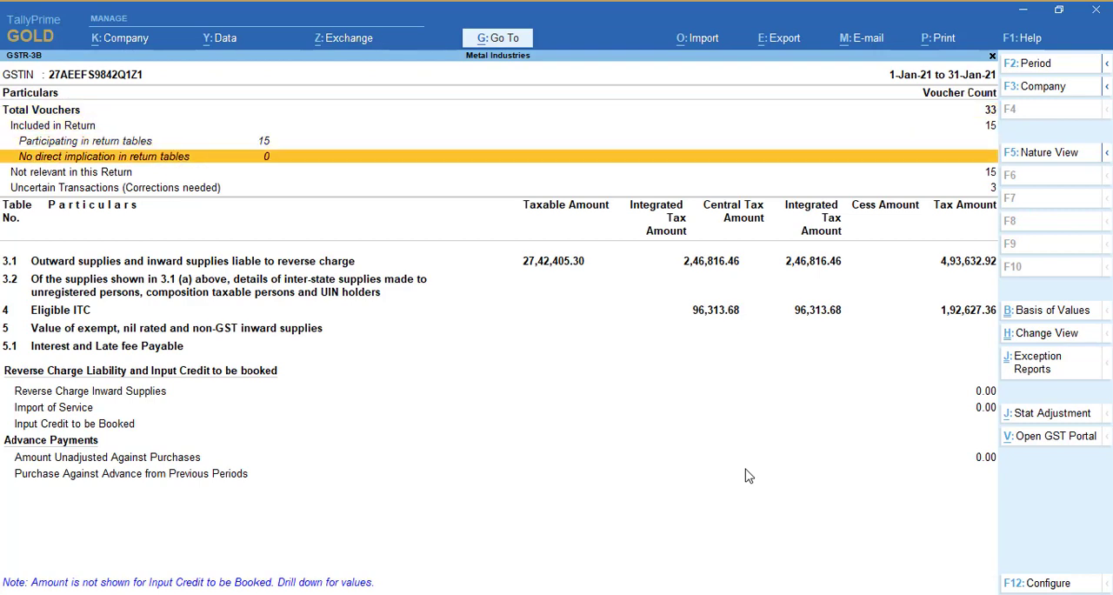
key("Return")
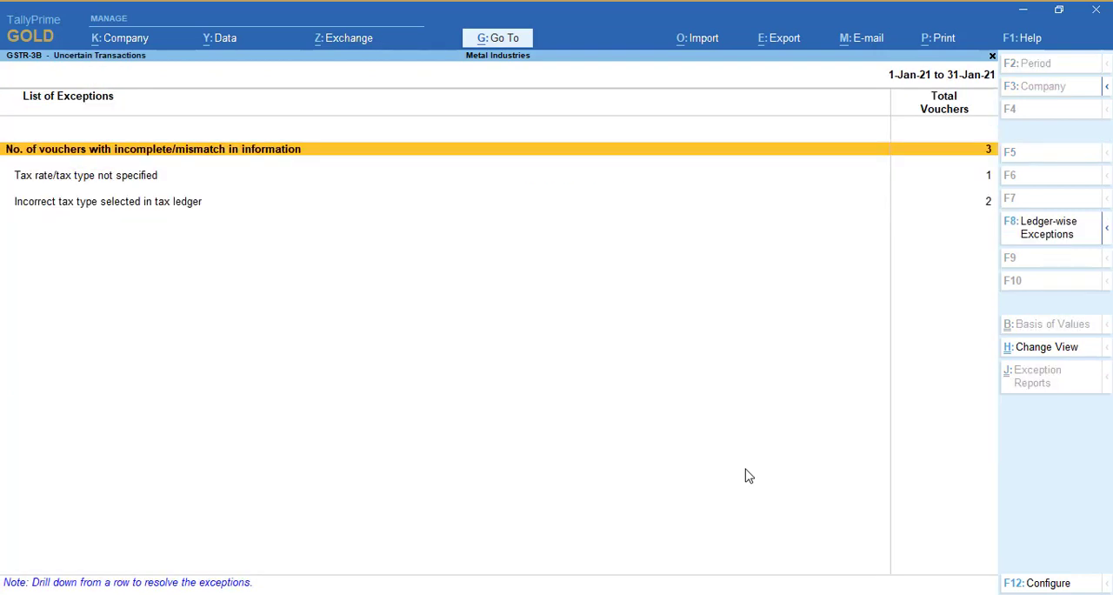
key("Down")
key("Return")
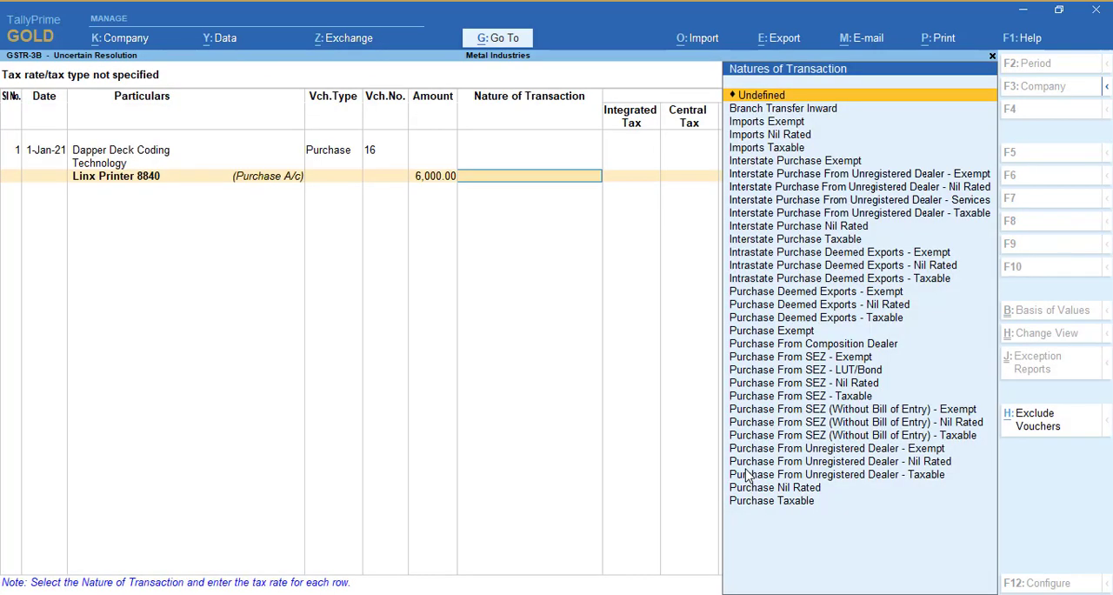
Leave the tax rate exception screen and list all vouchers with incomplete or mismatched information again
key("Escape")
key("Escape")
key("y")
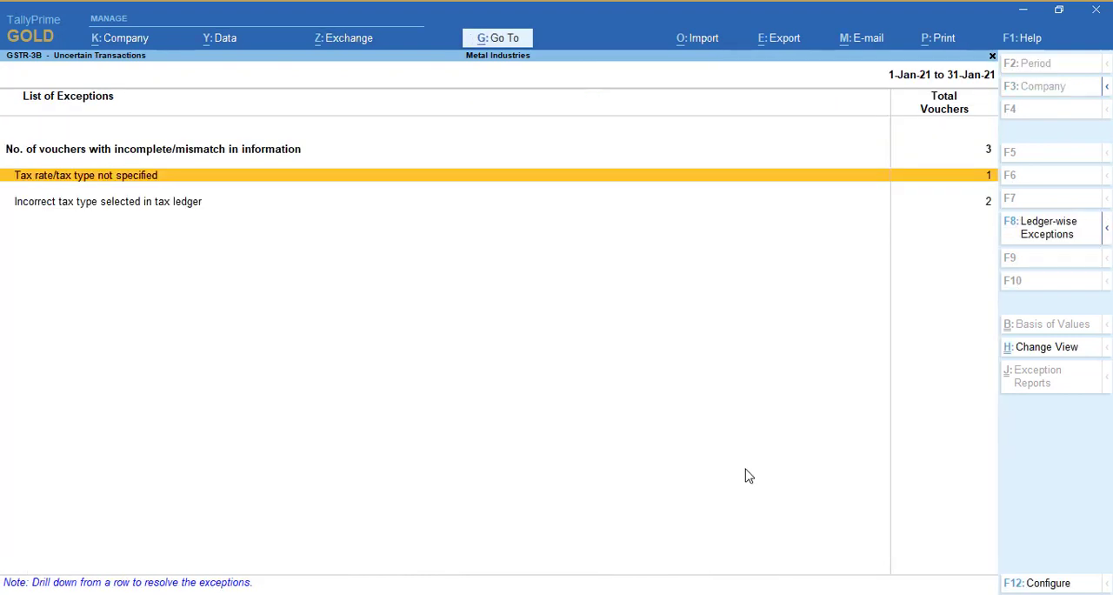
key("Up")
key("Return")
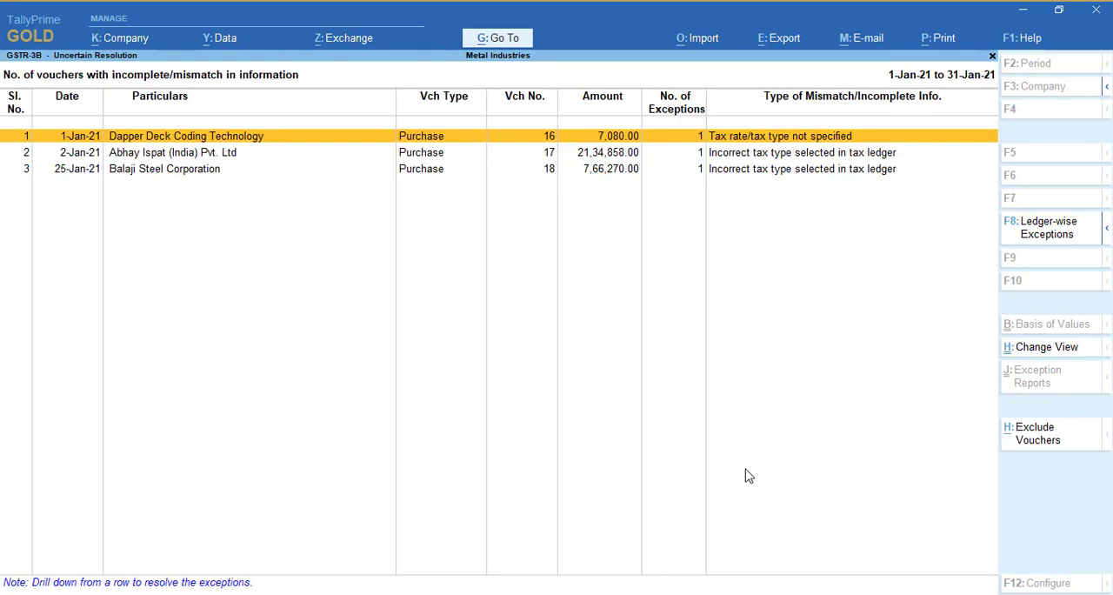
key("Return")
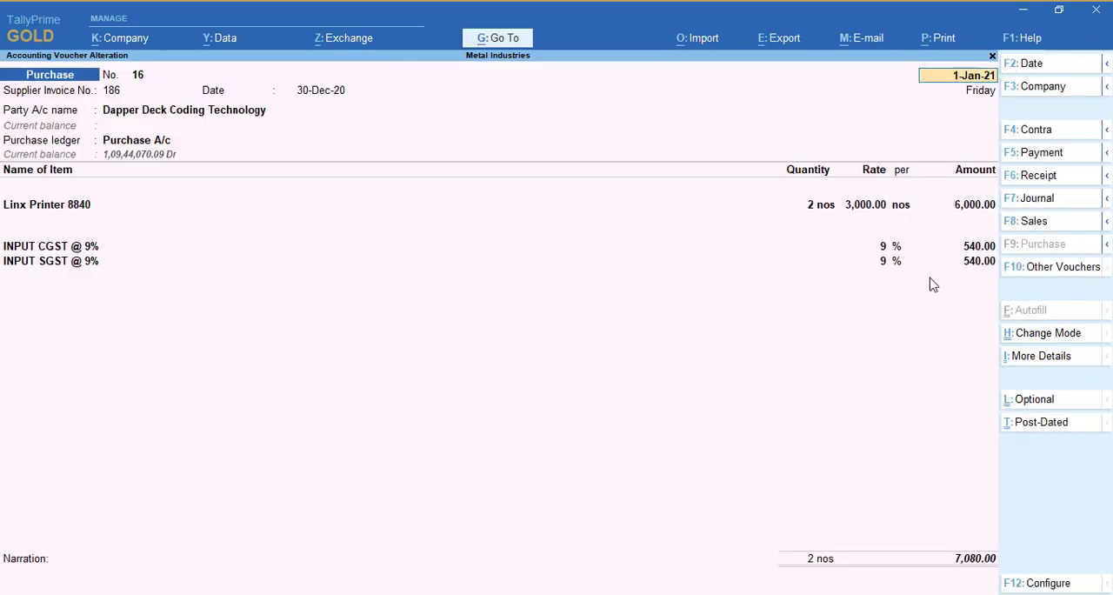
left_click(46, 209)
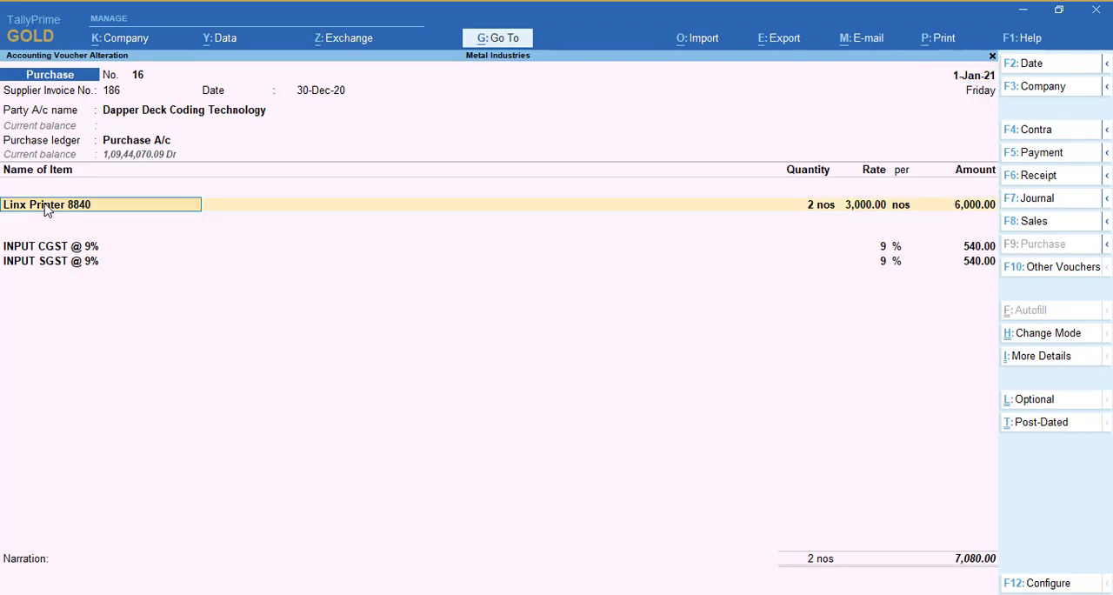
key("Escape")
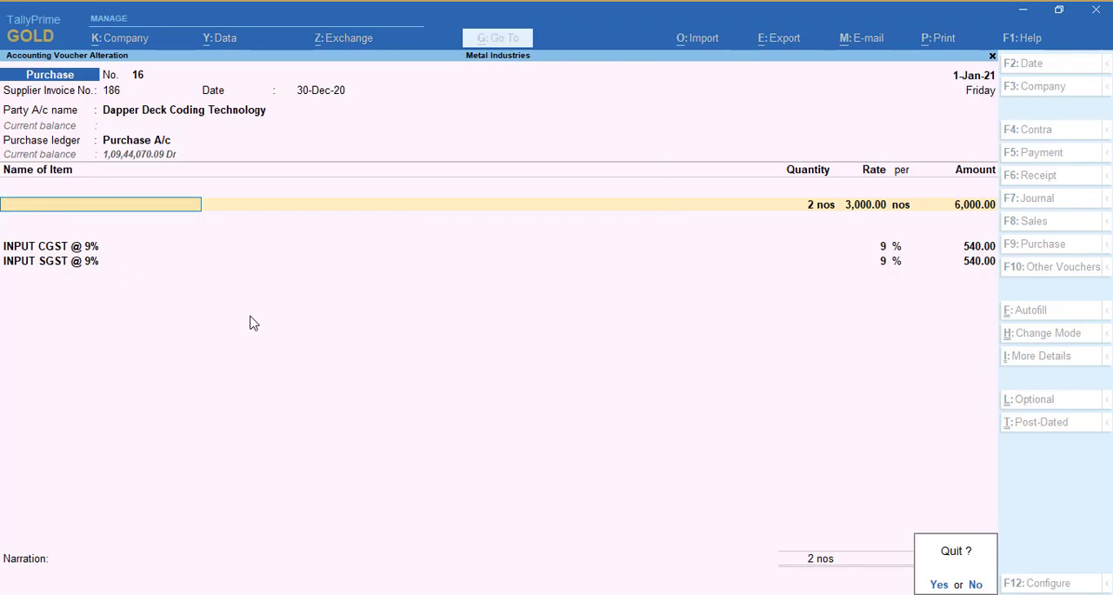
key("y")
key("Return")
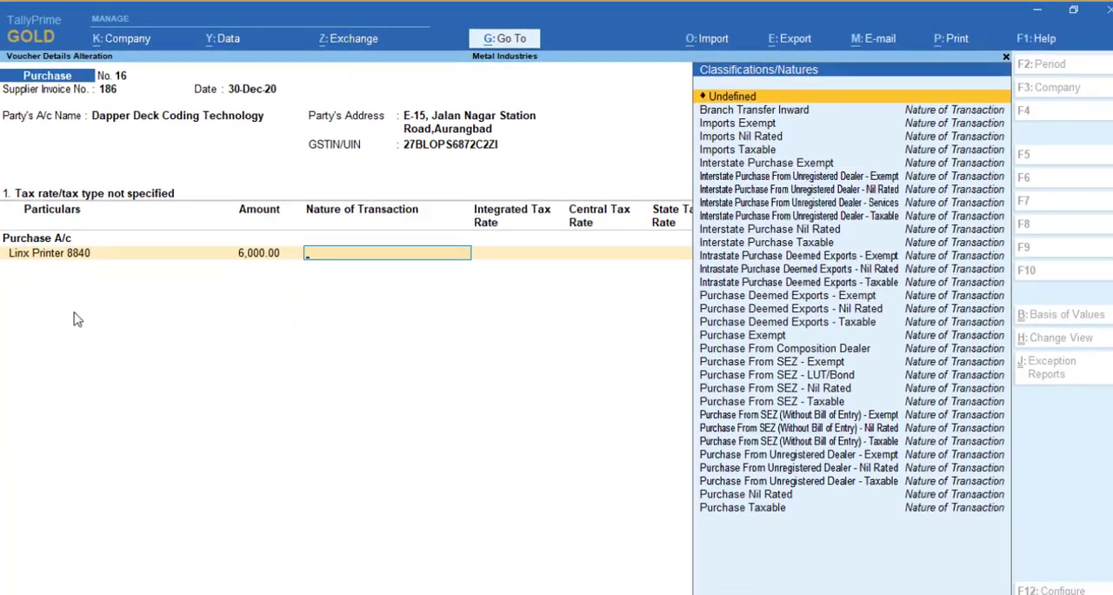
key("Escape")
key("y")
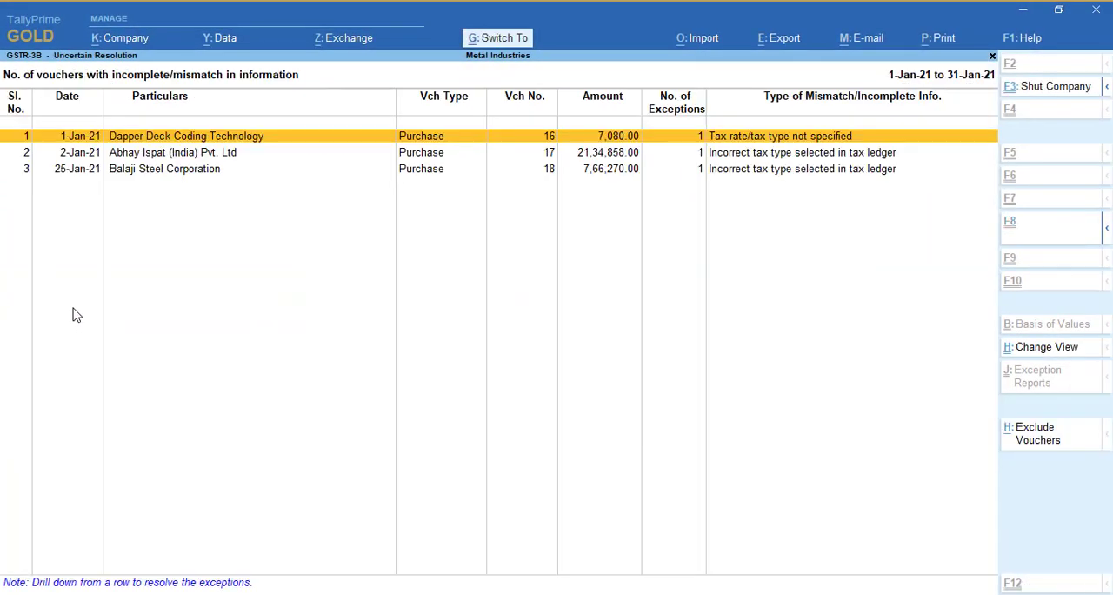
Open the Linx Printer 8840 stock item from Dapper Deck Coding Technology's purchase voucher 16 and enable alteration of its GST details
key("ctrl+Return")
left_click(49, 206)
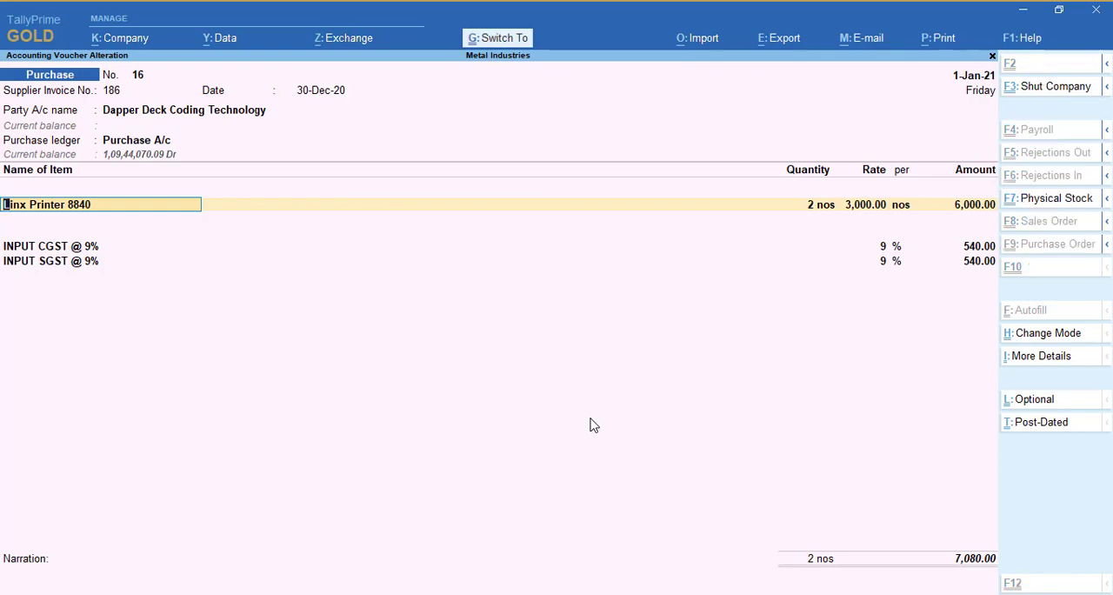
key("ctrl+Return")
key("Return")
key("Return")
key("Return")
key("Return")
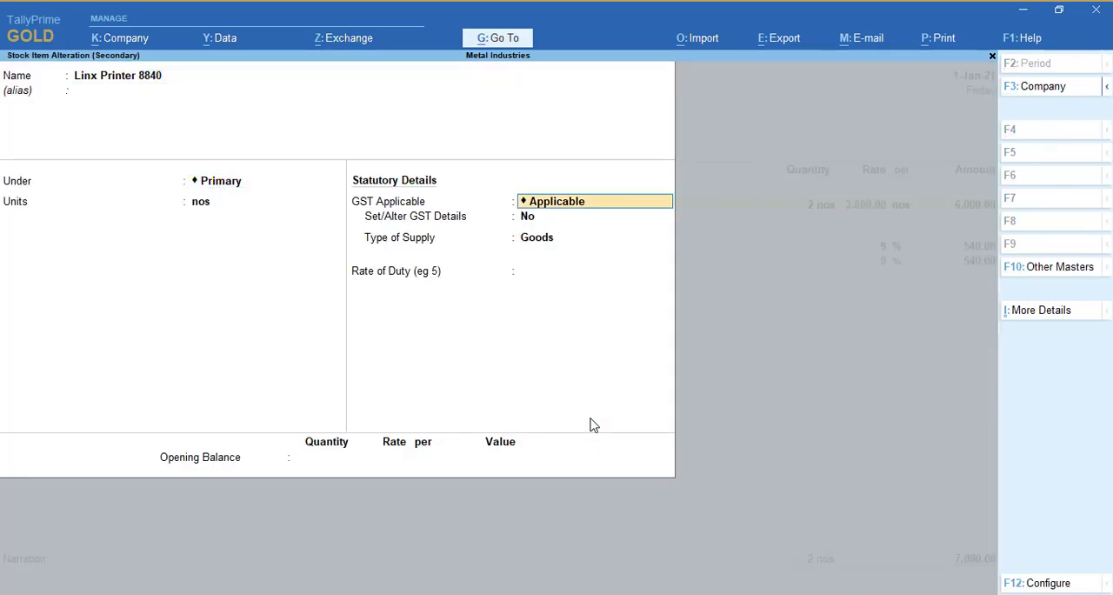
key("Return")
type("y")
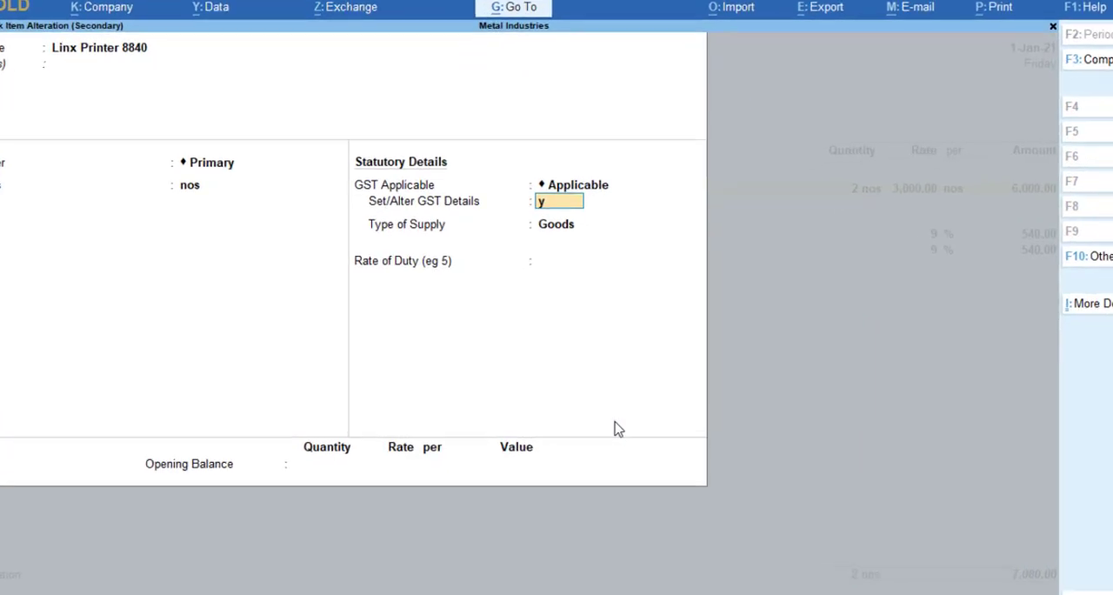
key("Return")
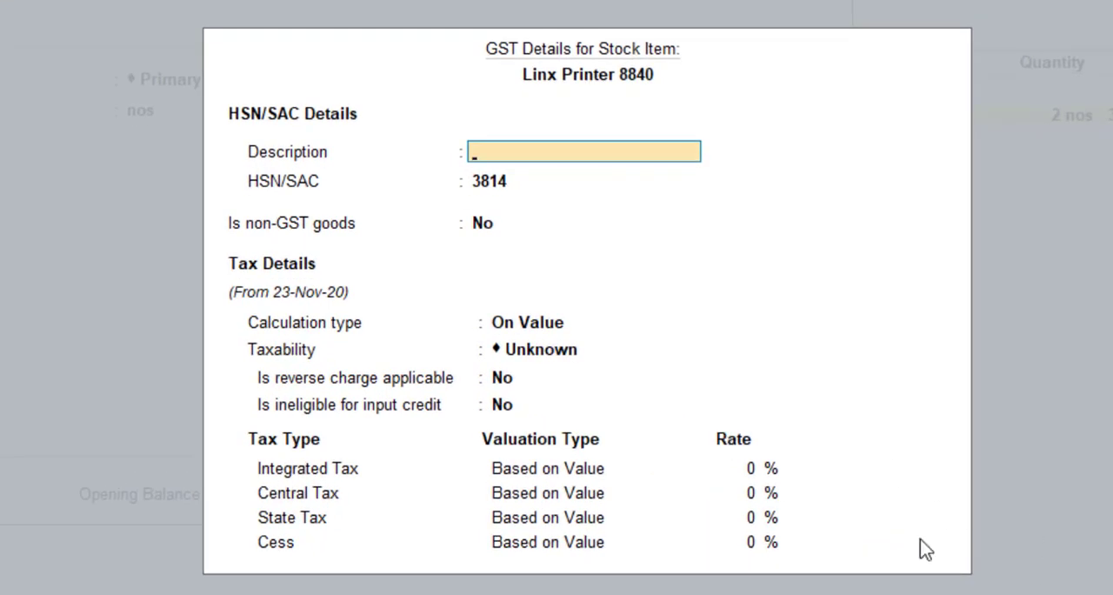
Set the Linx Printer 8840's taxability to Taxable with an integrated tax rate of 18%
key("Return")
key("Return")
key("Return")
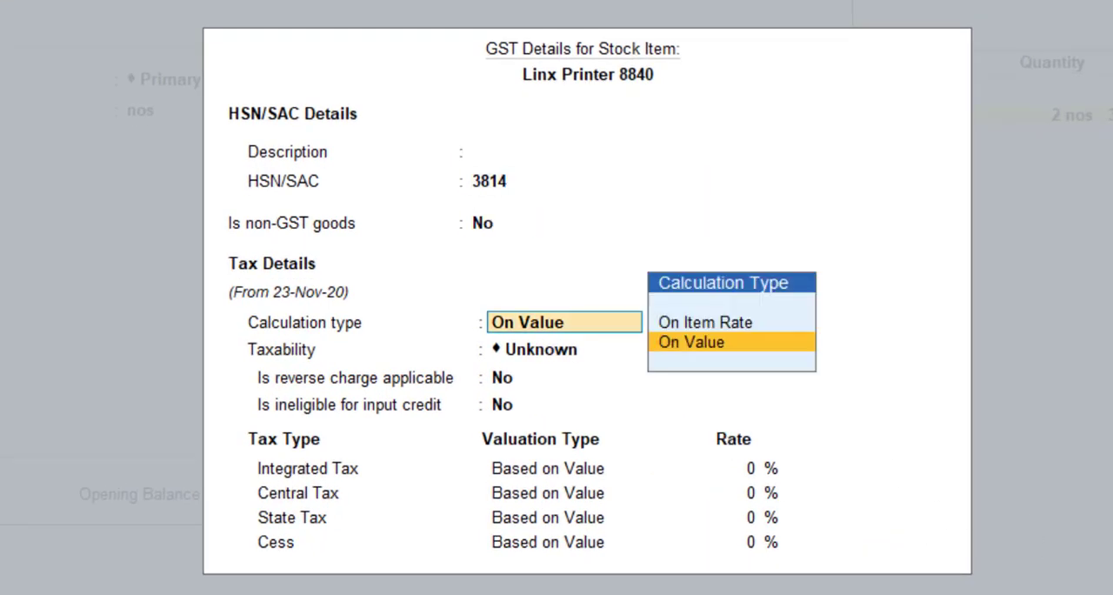
key("Return")
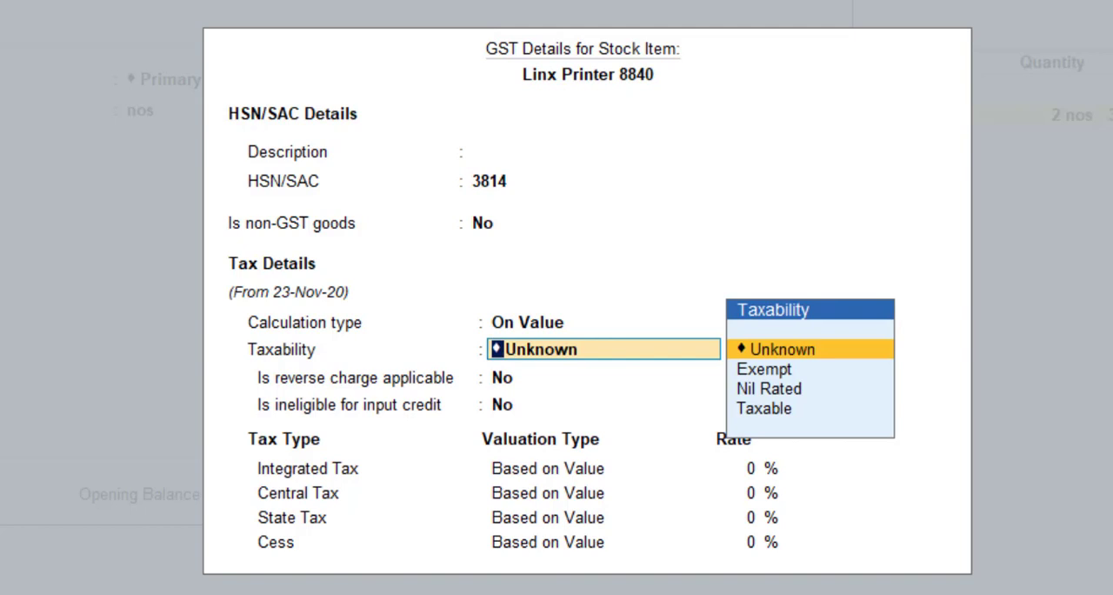
key("Down")
key("Down")
key("Down")
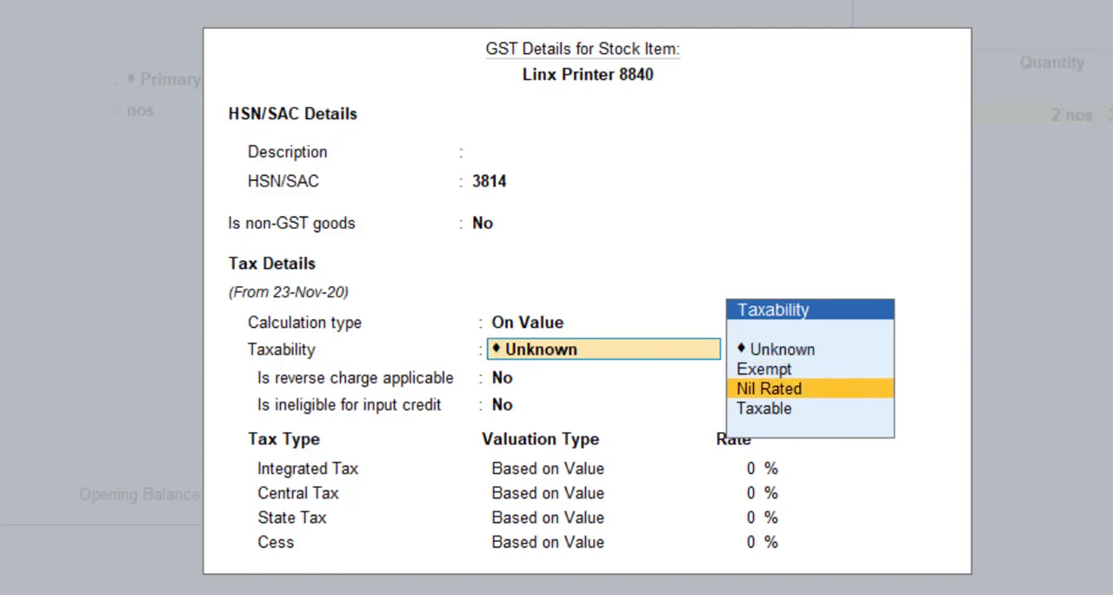
key("Return")
key("Return")
key("Return")
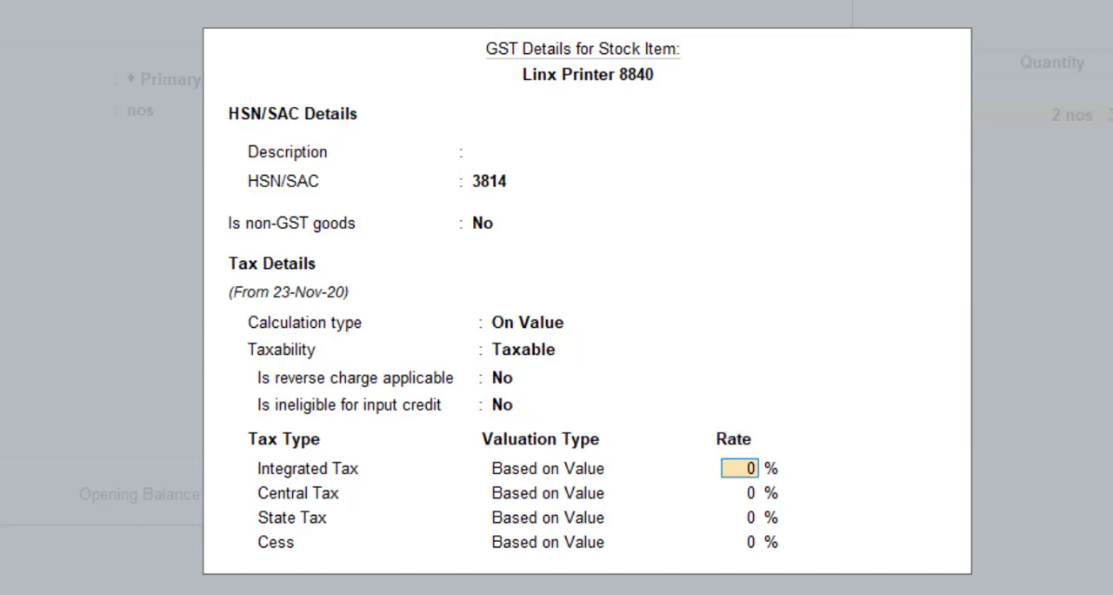
type("18")
key("Return")
key("Return")
key("Return")
key("Return")
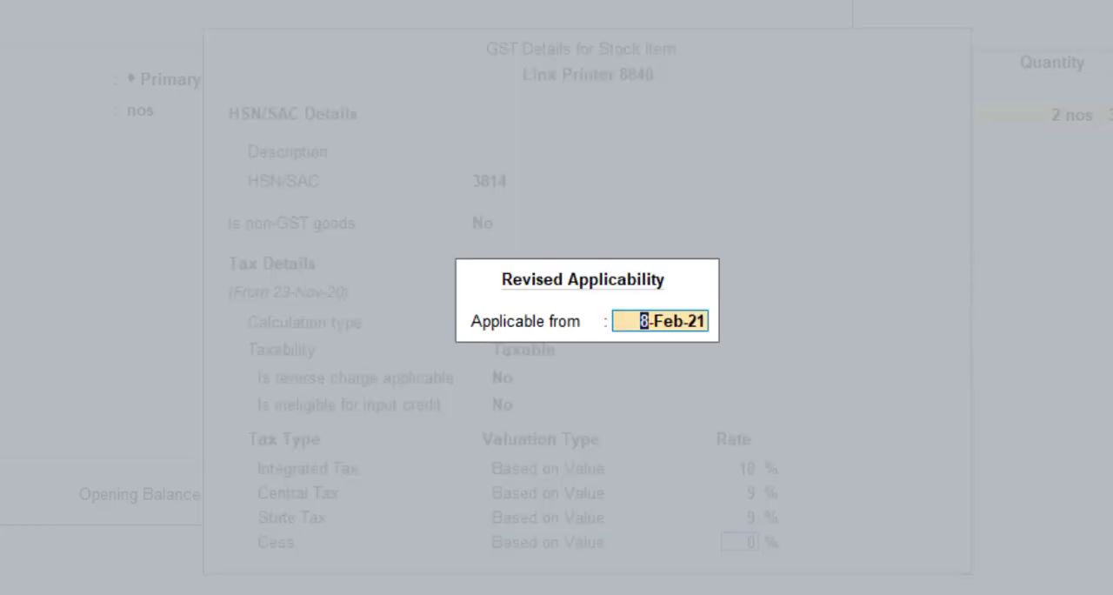
Make the revised GST details applicable from 1 January and save the stock item
type("01.1")
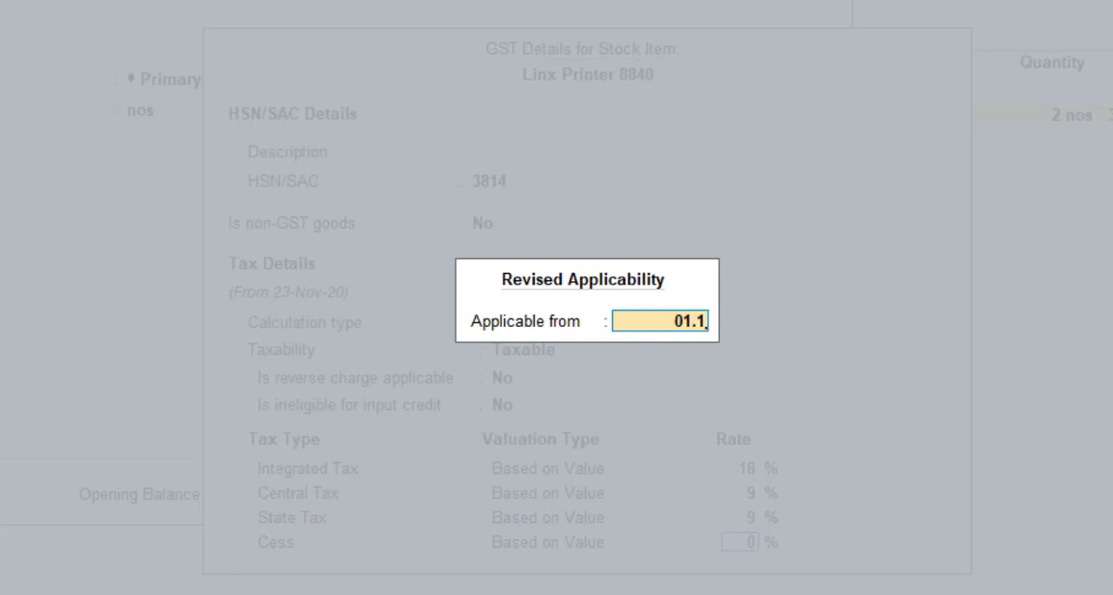
key("Return")
key("Return")
key("Return")
key("Return")
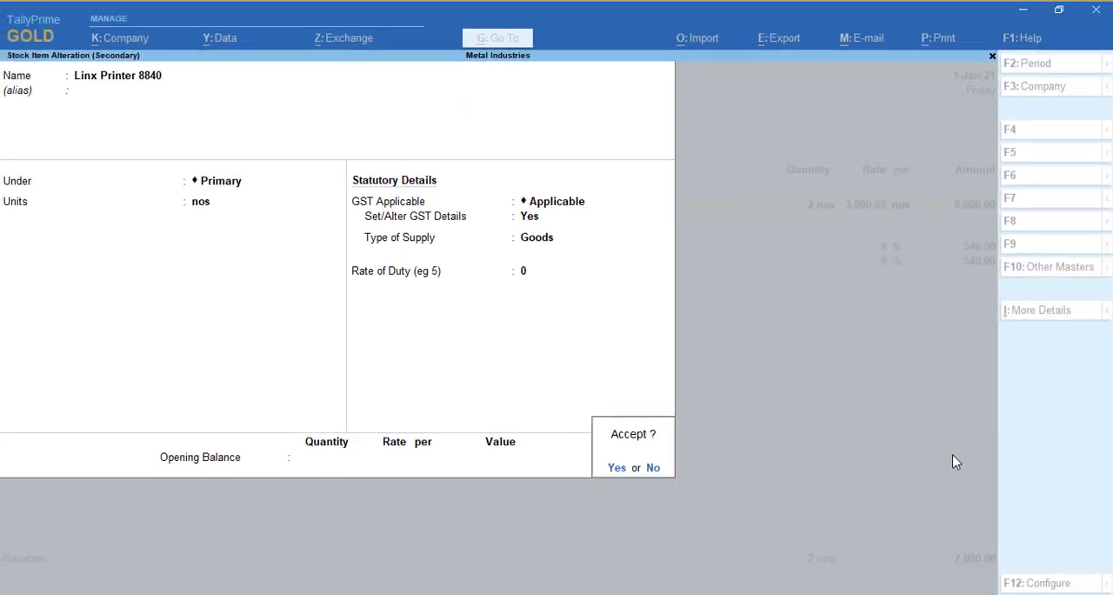
Leave the item allocations and quit purchase voucher 16 without saving it
key("Return")
key("Return")
key("Return")
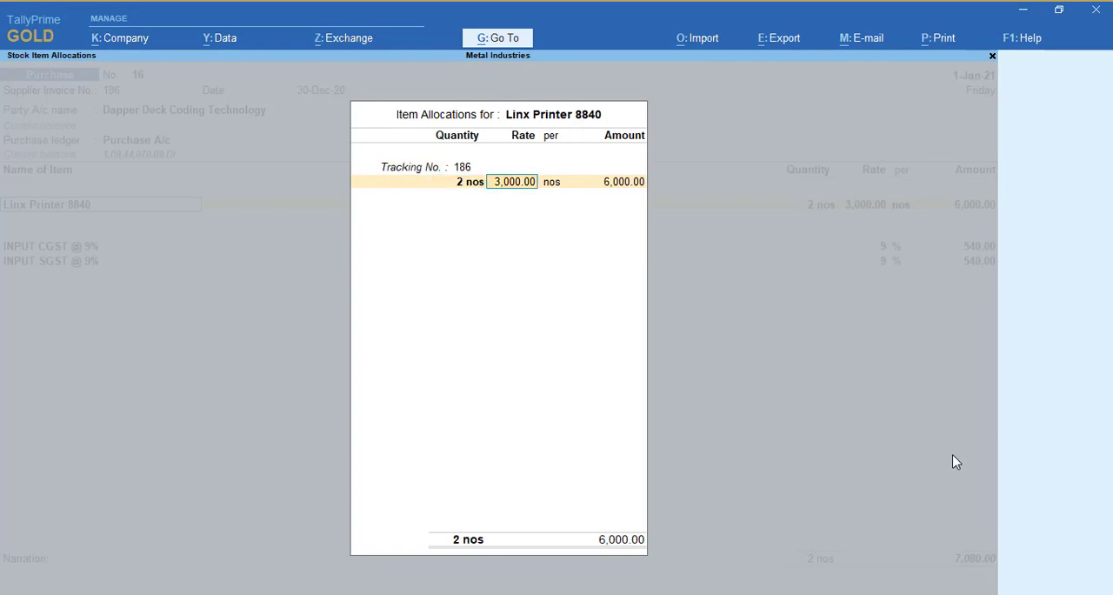
key("Return")
key("Return")
key("Escape")
key("Return")
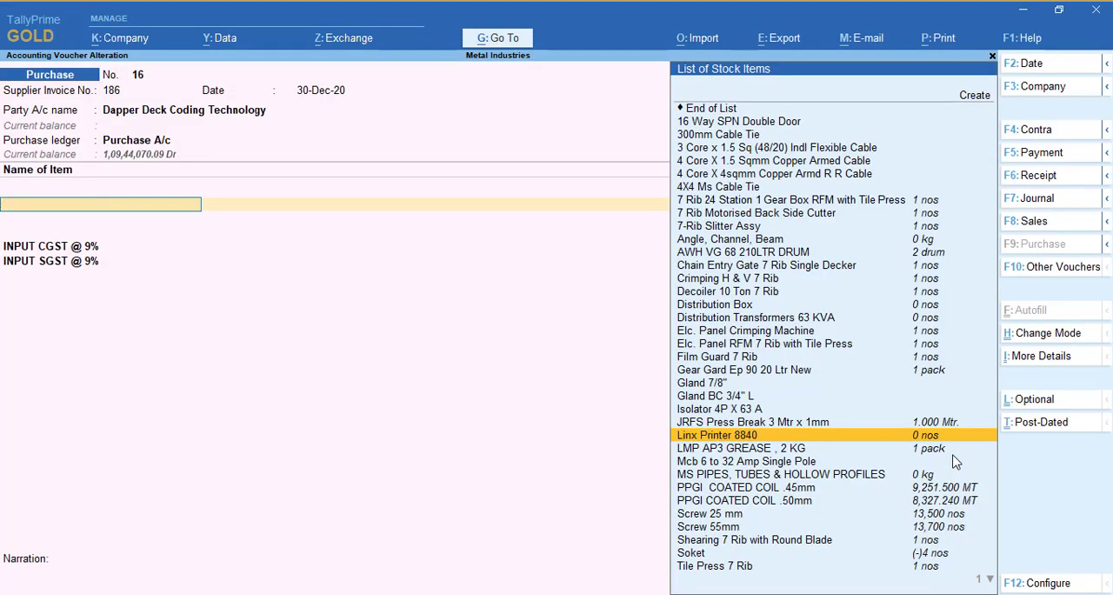
key("Escape")
Check the incorrect tax type exception details for Dapper Deck Coding Technology's purchase voucher and return to the voucher list
key("Return")
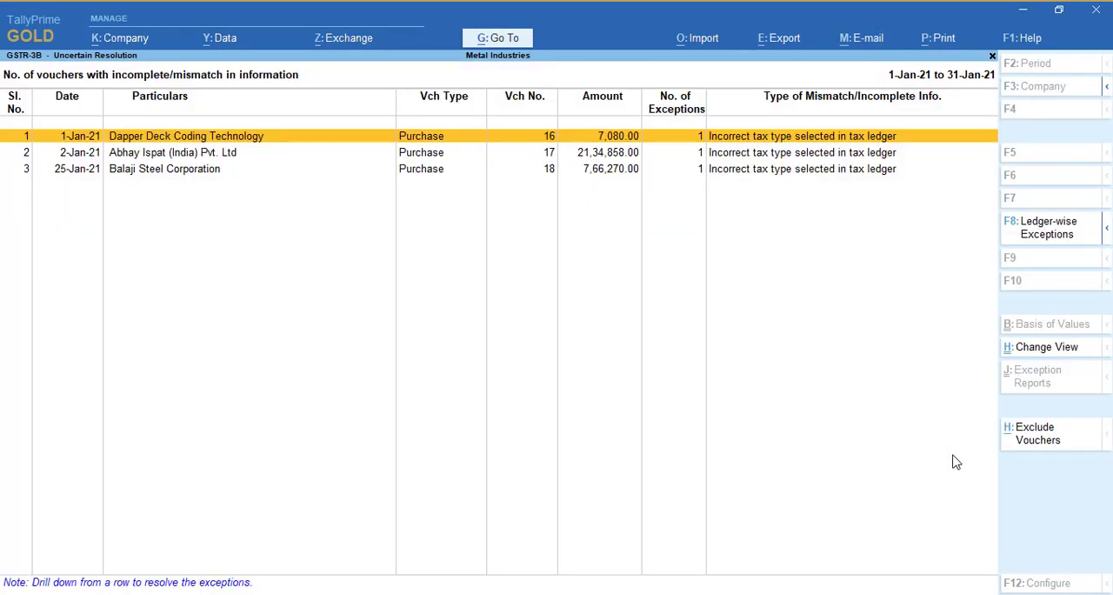
key("Return")
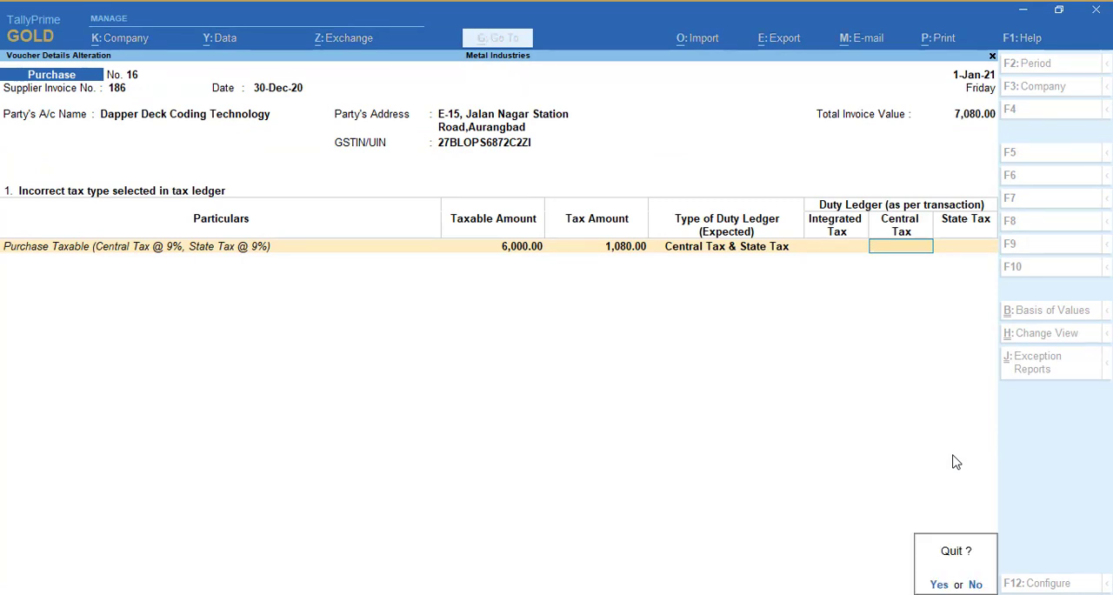
key("y")
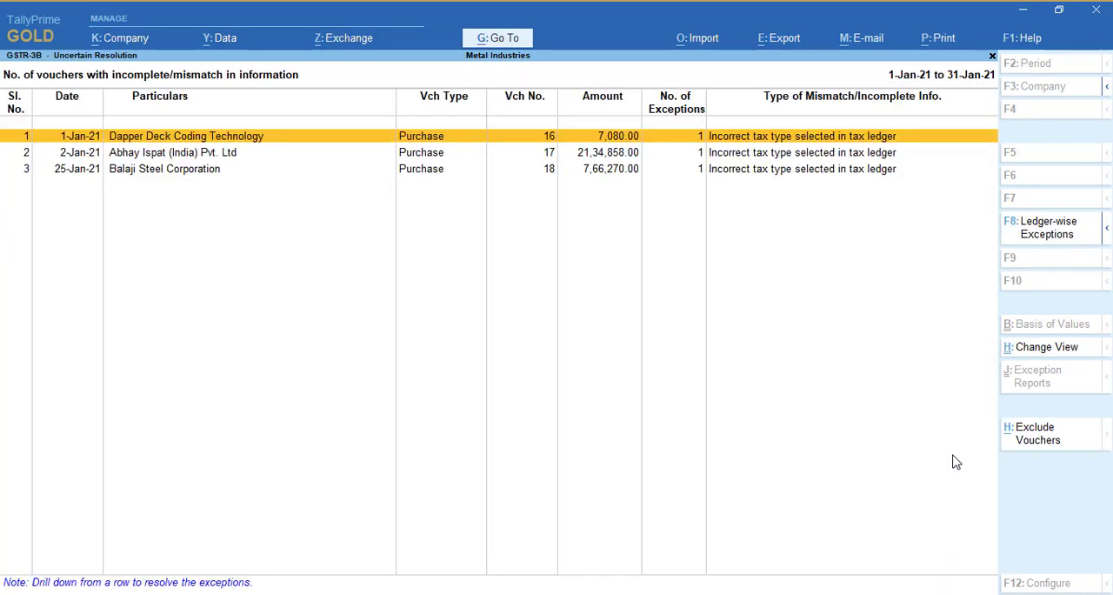
key("Return")
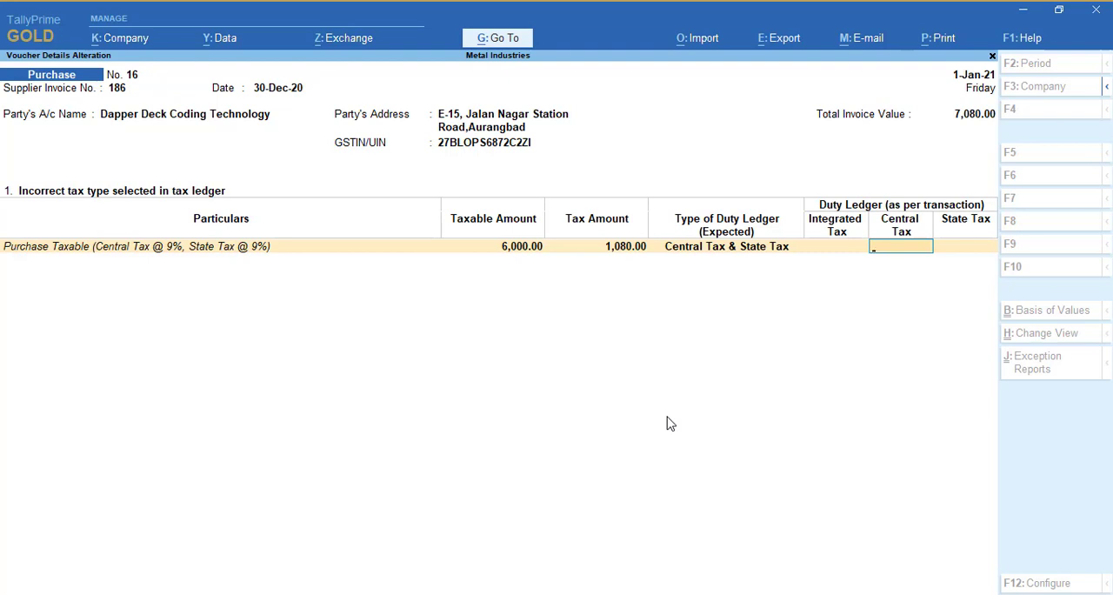
key("Escape")
key("Return")
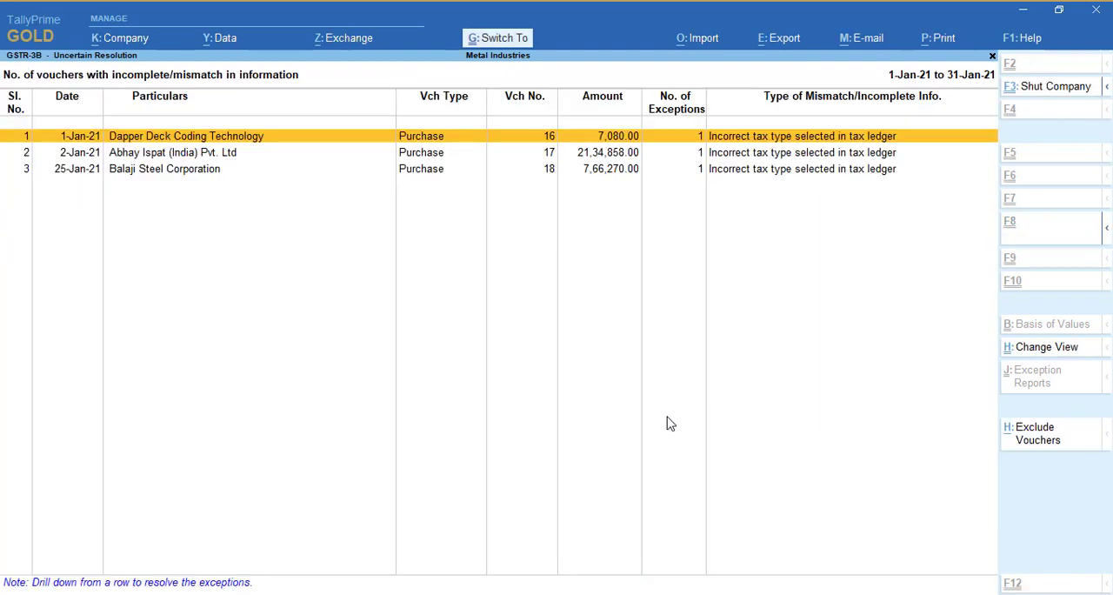
From purchase voucher 16, set the INPUT CGST @ 9% ledger's duty type to GST with Central Tax and save the ledger
key("Return")
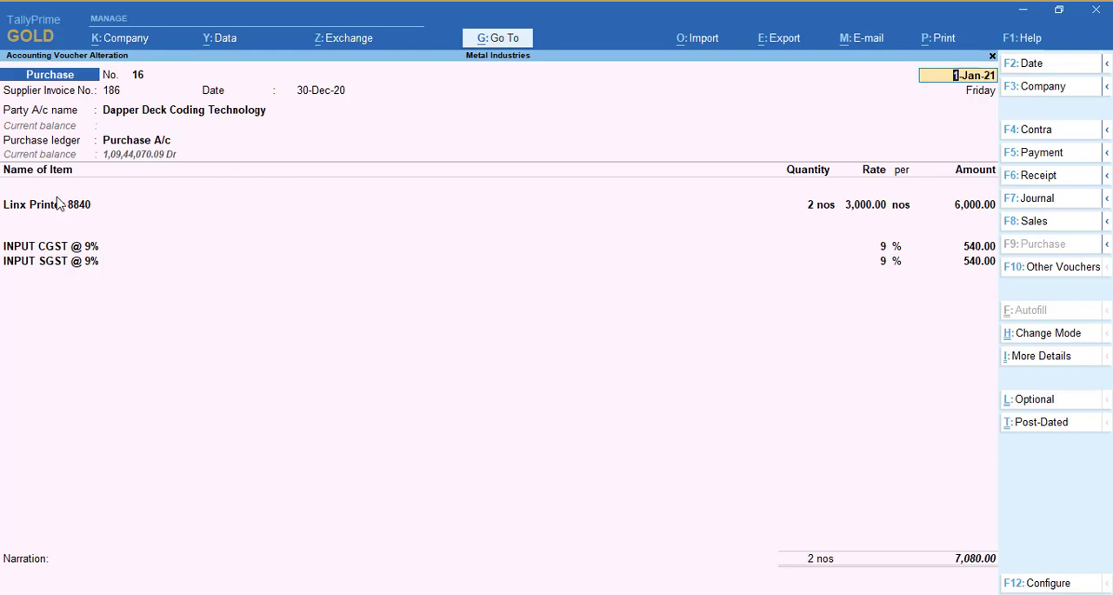
left_click(32, 253)
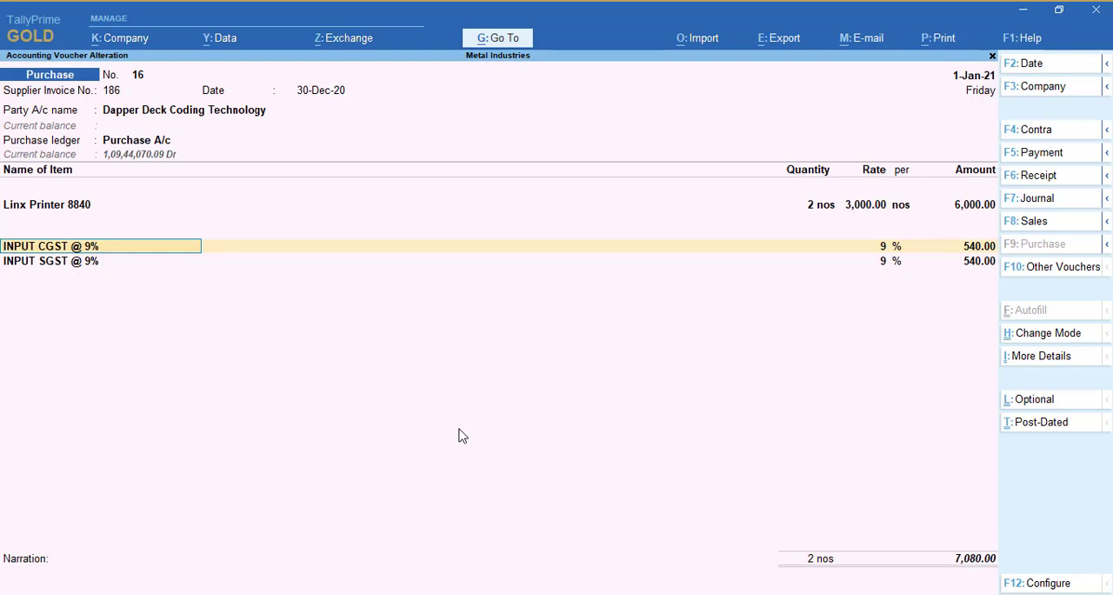
key("ctrl")
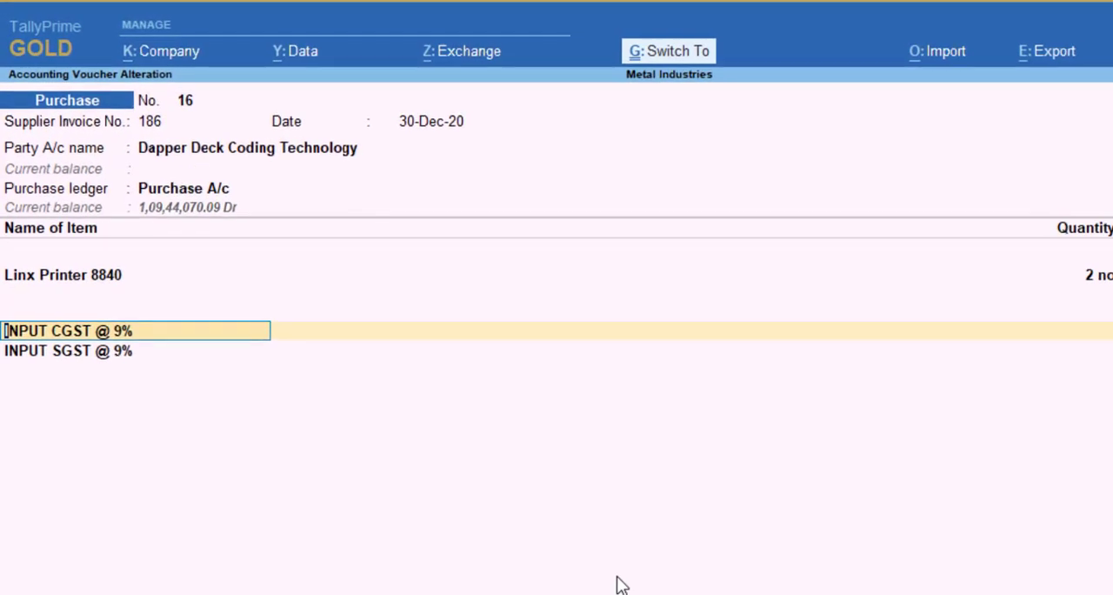
key("ctrl+Return")
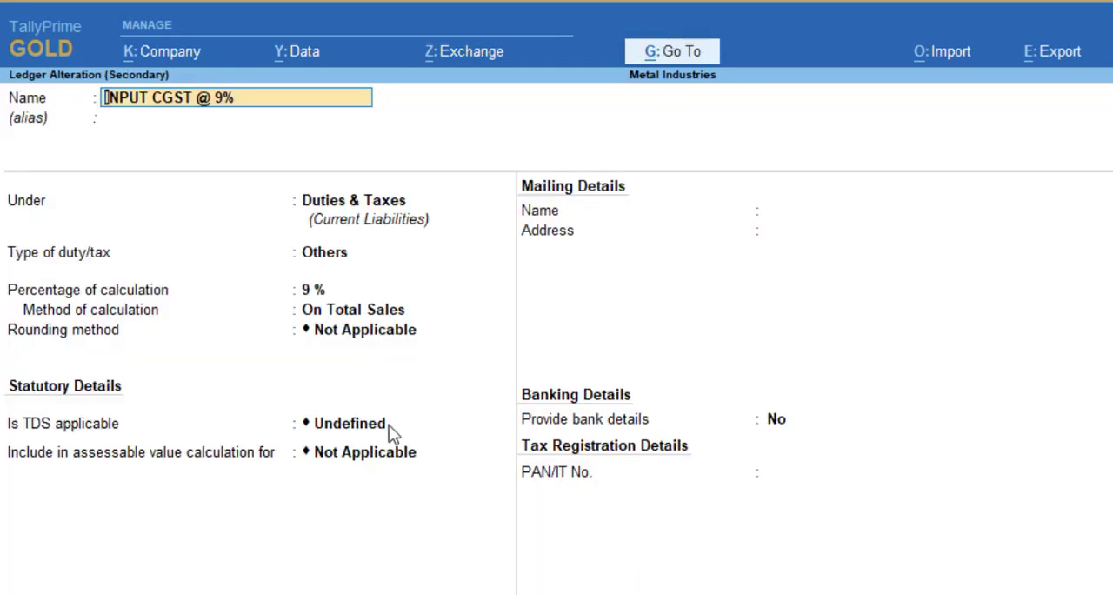
left_click(317, 253)
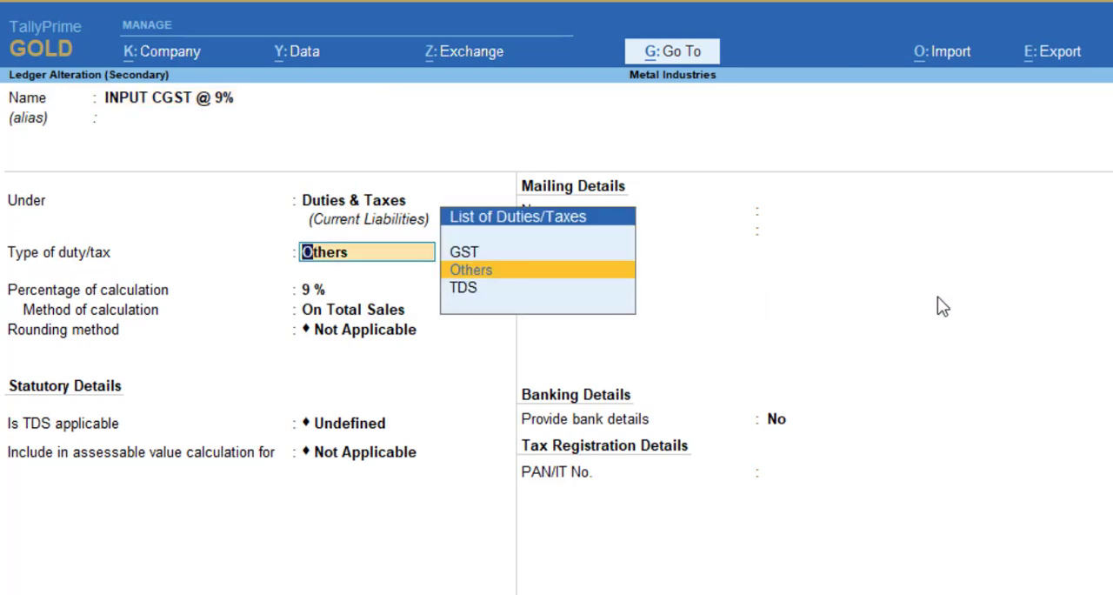
key("Up")
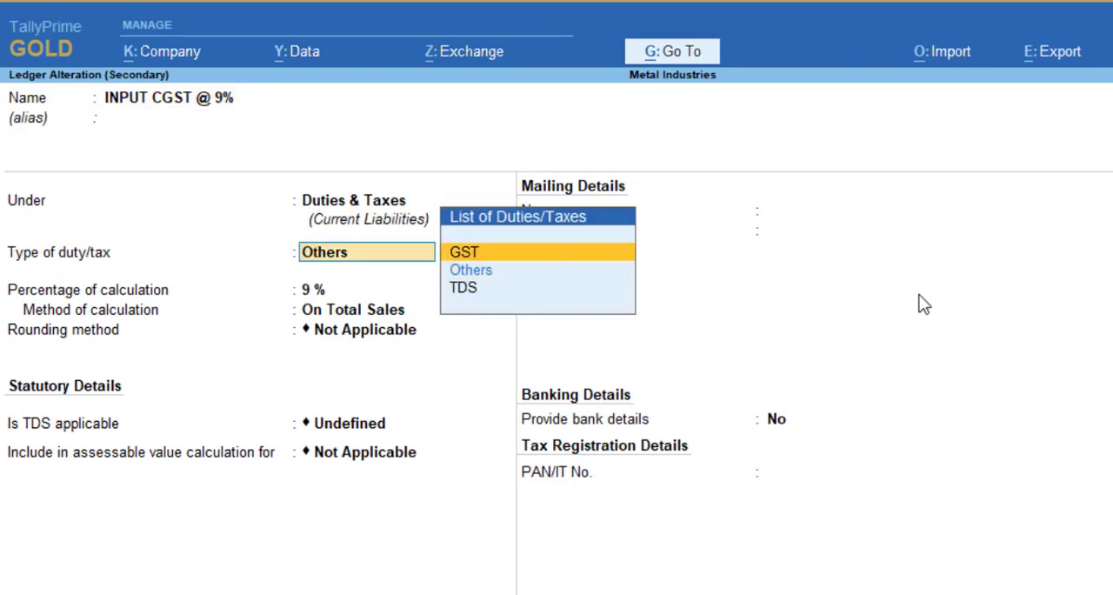
key("Return")
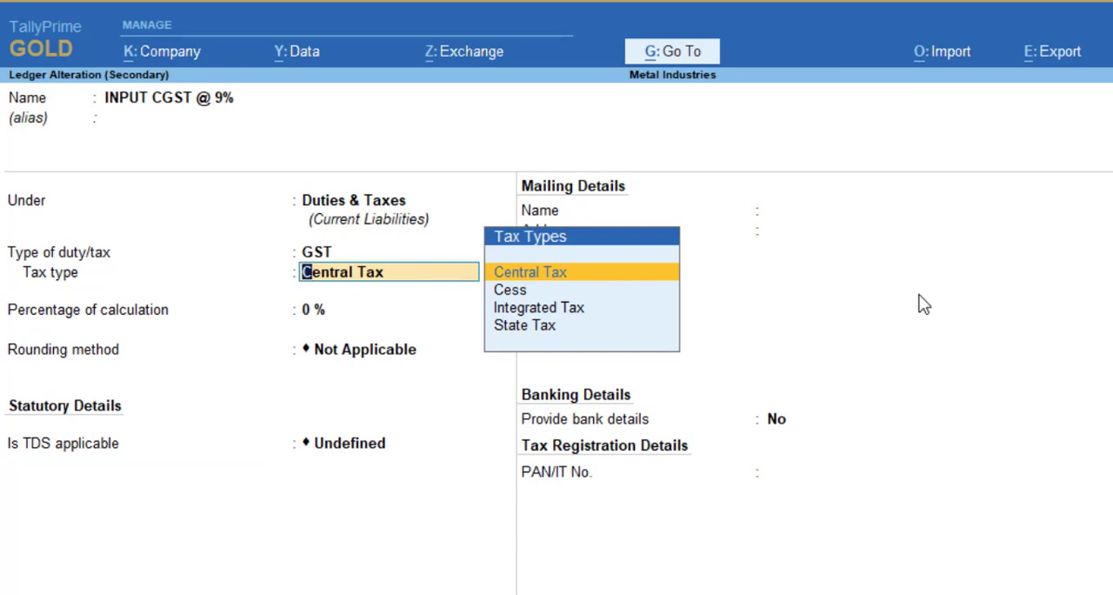
key("Return")
key("Return")
key("Return")
key("Return")
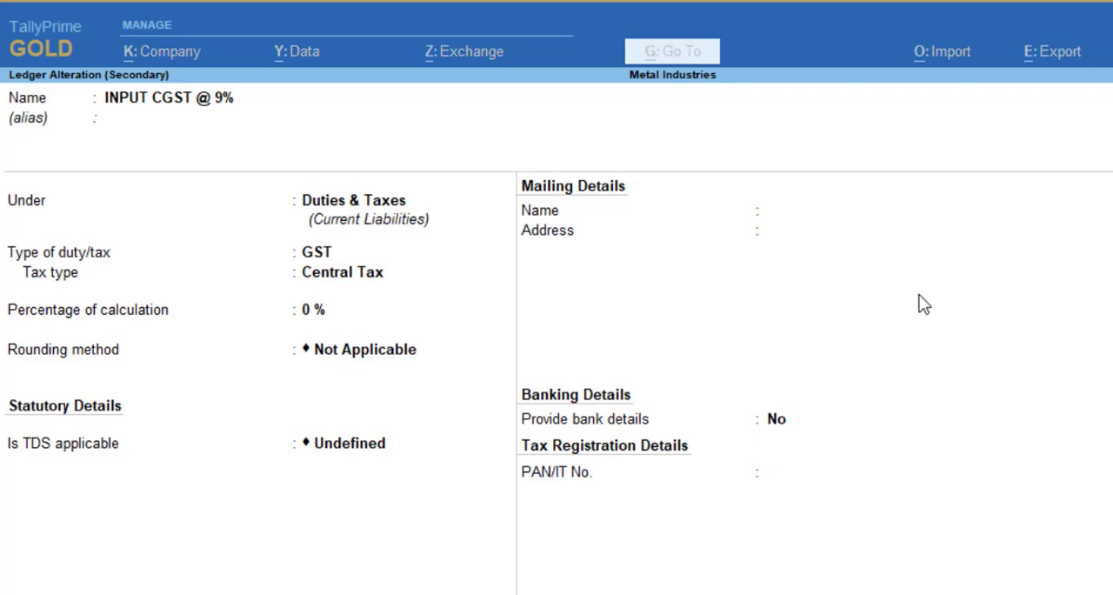
Set the INPUT SGST @ 9% ledger's duty type to GST with State Tax, save it, and quit the purchase voucher without saving
key("Down")
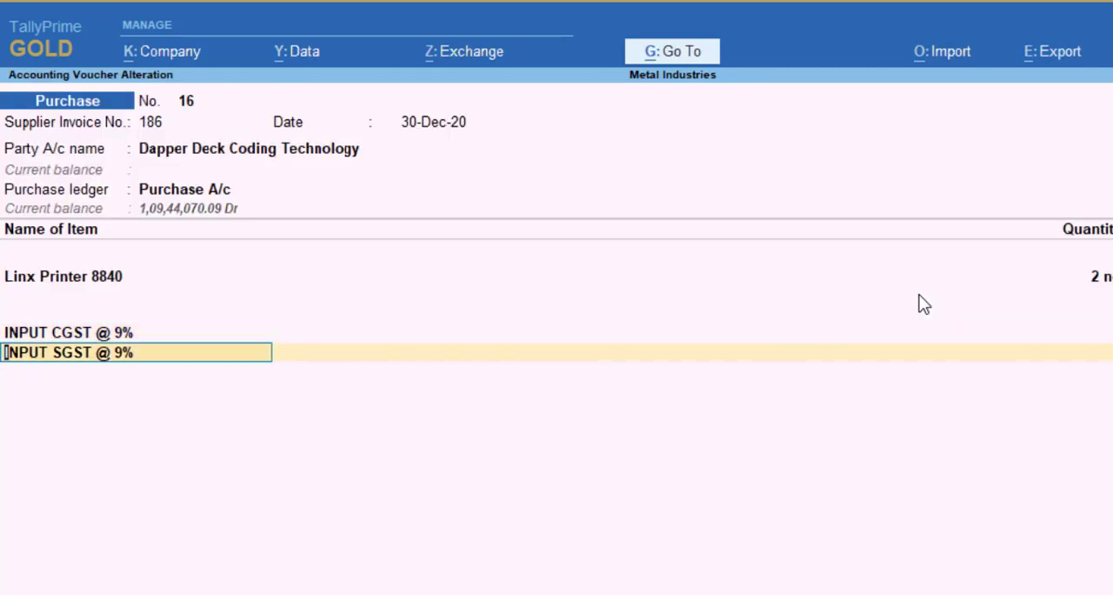
key("ctrl+Return")
key("Return")
key("Return")
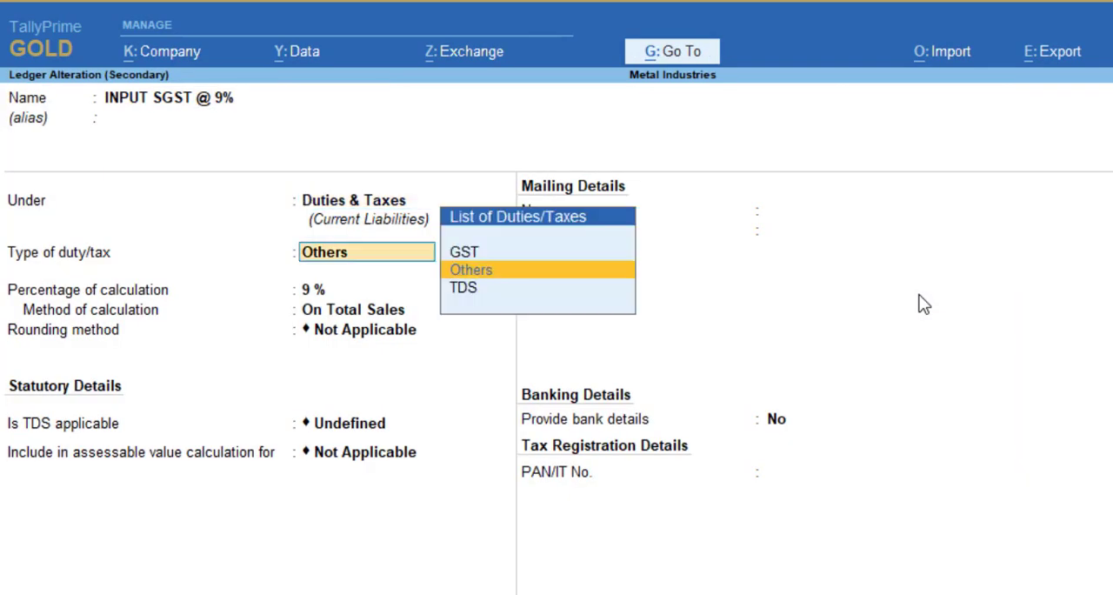
key("Up")
key("Return")
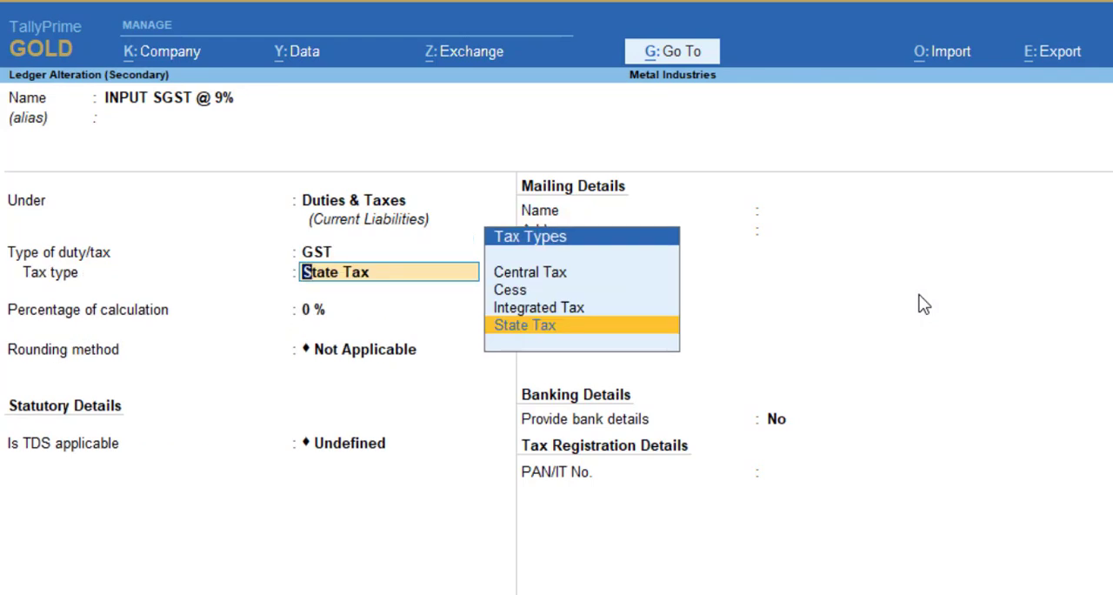
key("Up")
key("Down")
key("Return")
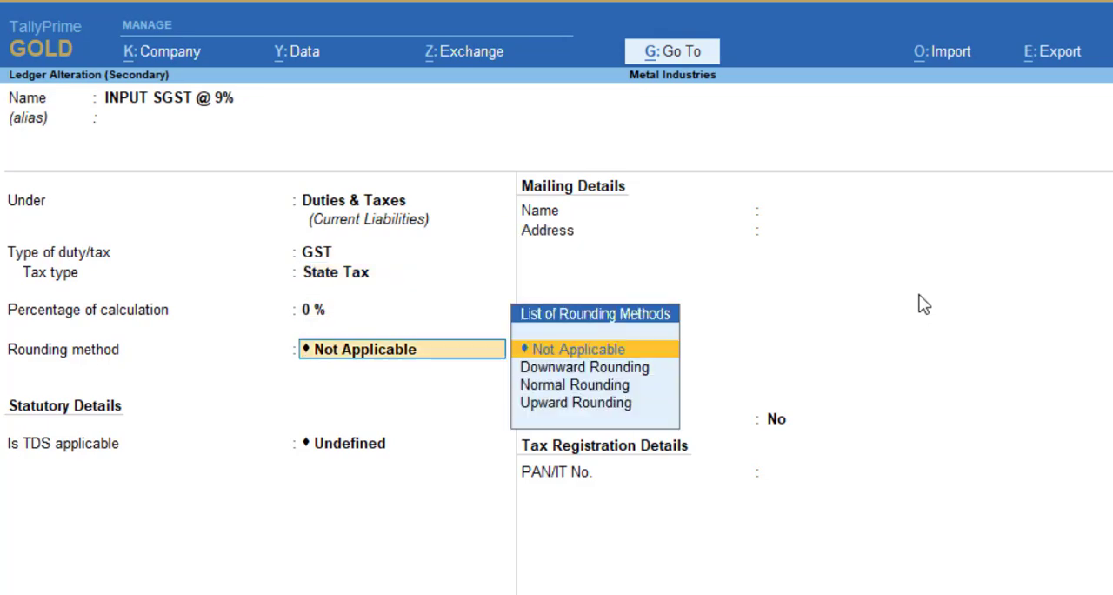
key("Return")
key("Return")
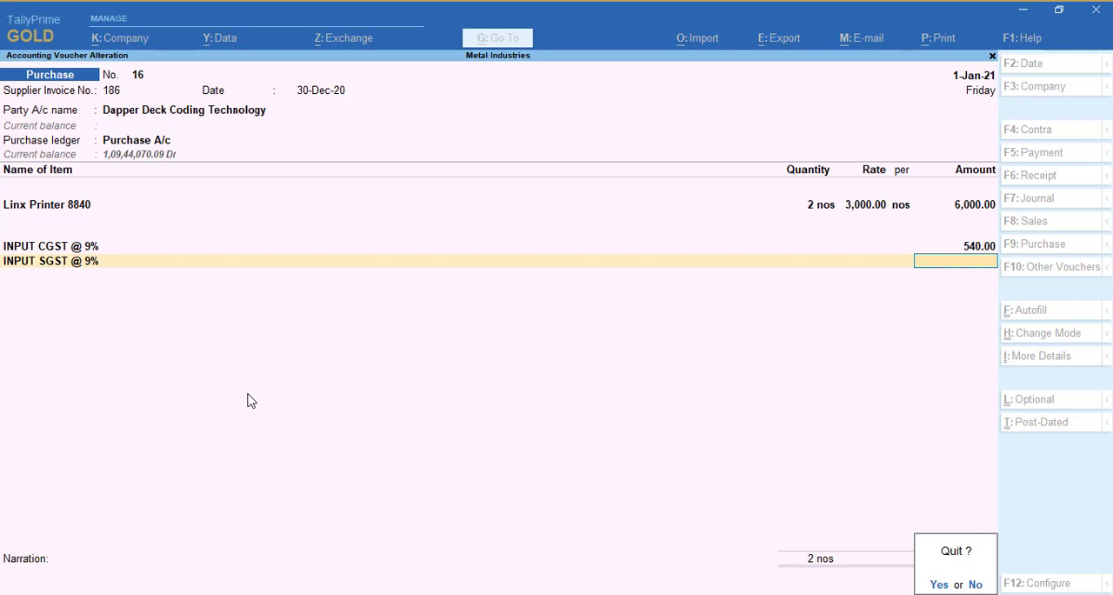
key("y")
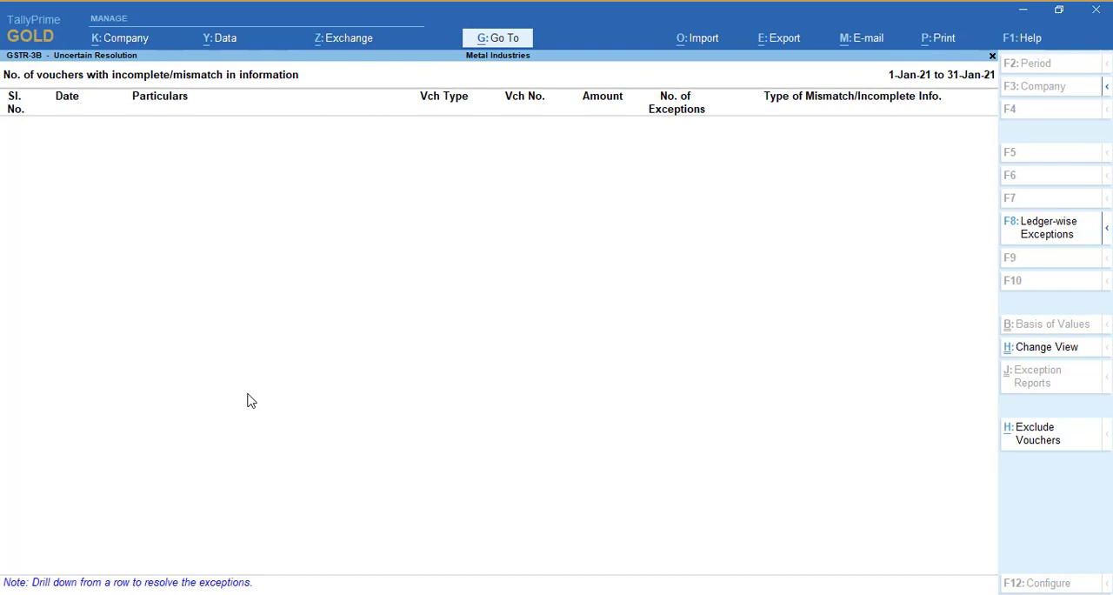
Return to the GSTR-3B summary and check the uncertain transactions count and the outward supplies row
key("Escape")
key("Escape")
key("Down")
key("Down")
key("Down")
key("Down")
key("Down")
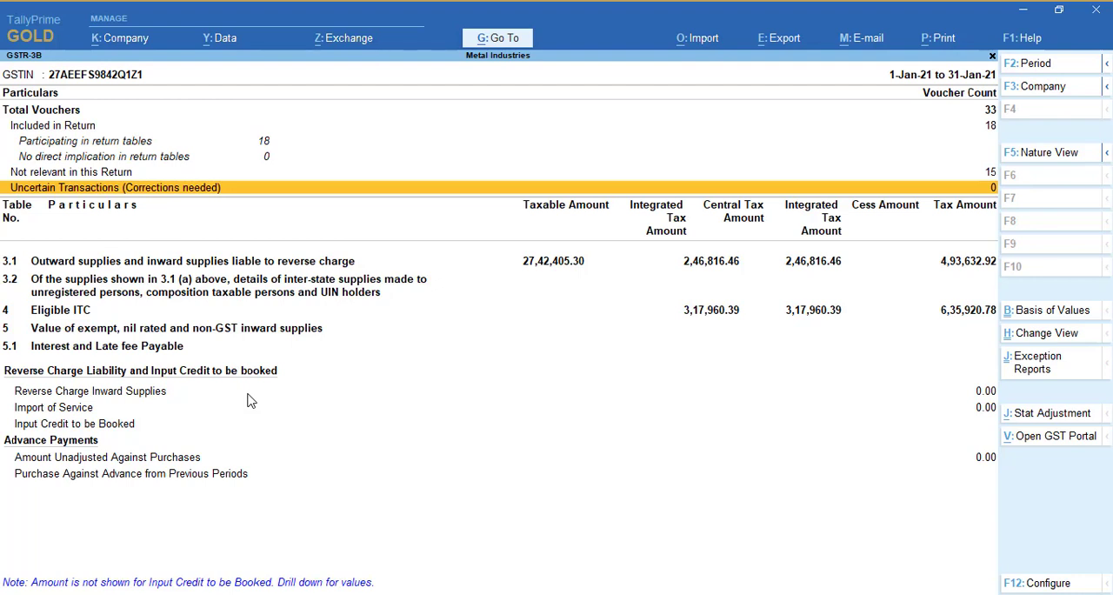
key("Down")
key("Down")
key("Up")
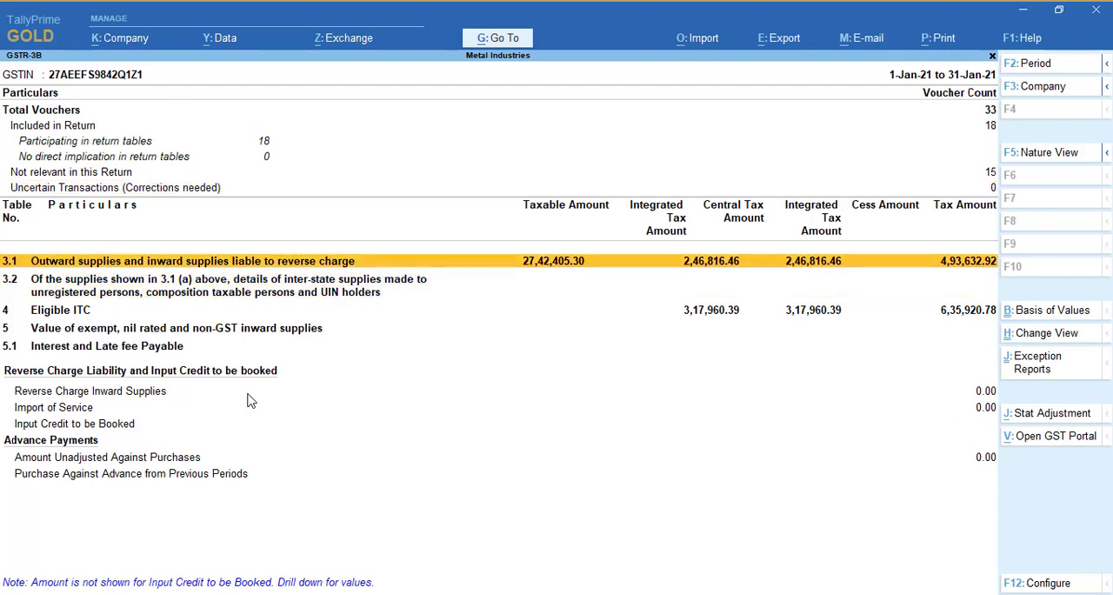